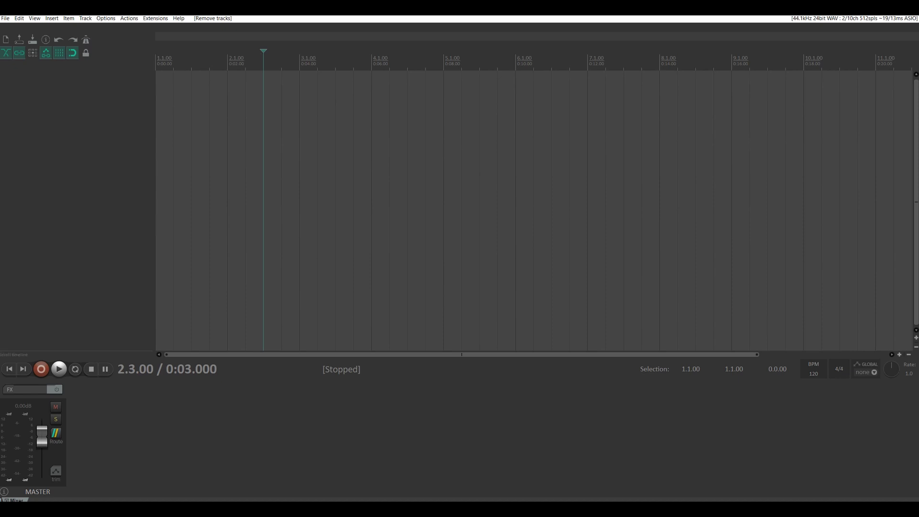
Step: Switch to the browser and open the download page on the REAPER website
{"action": "key", "text": "alt+Tab"}
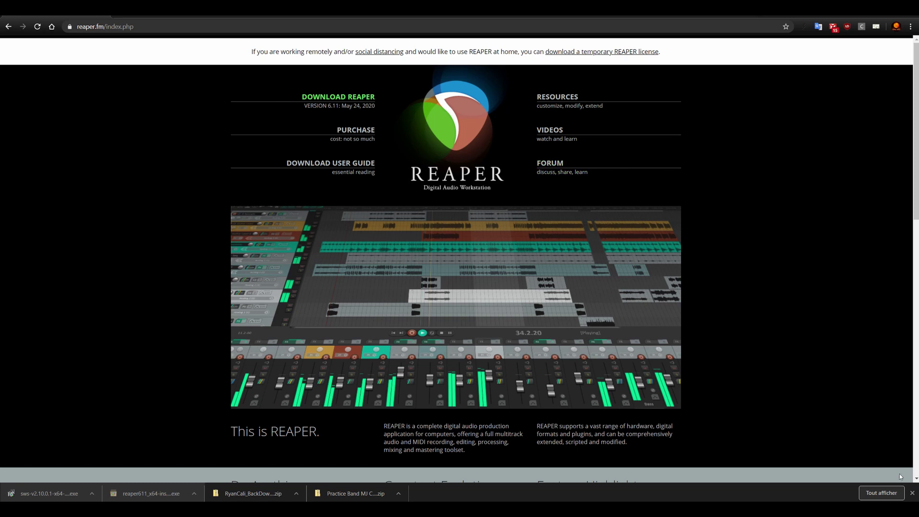
{"action": "left_click", "coordinate": [912, 493]}
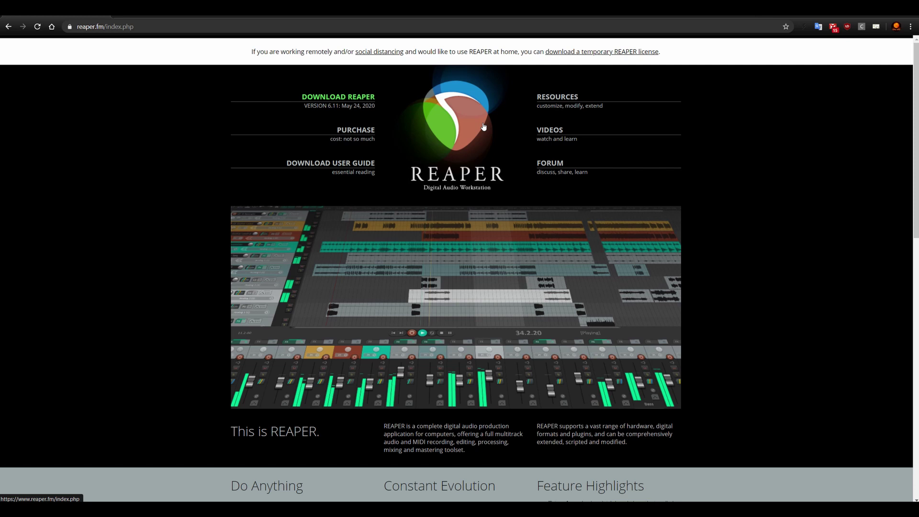
{"action": "left_click", "coordinate": [341, 94]}
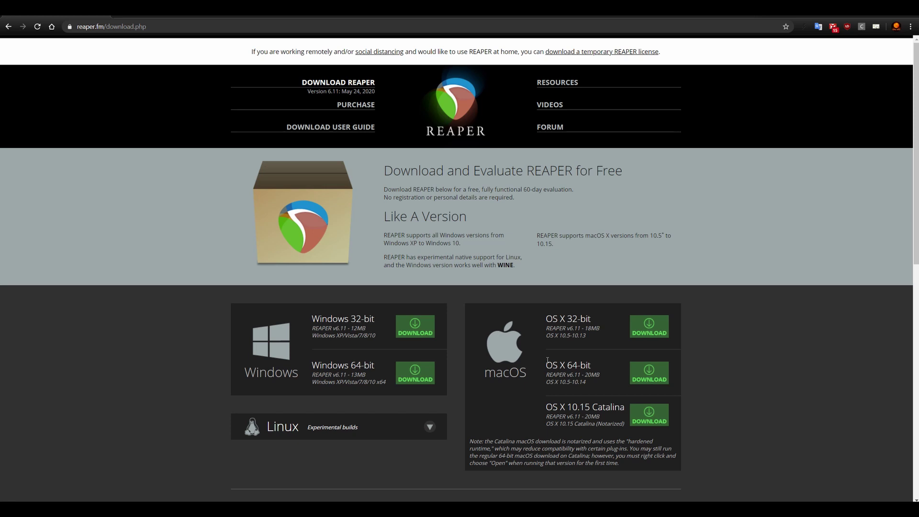
Step: View the REAPER license purchase page and the SWS/S&M Extension website
{"action": "left_click", "coordinate": [355, 107]}
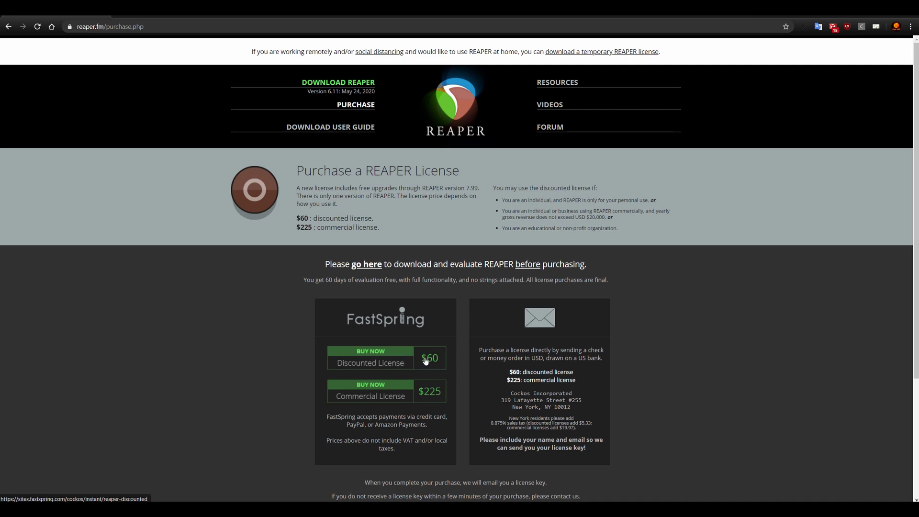
{"action": "left_click", "coordinate": [131, 17]}
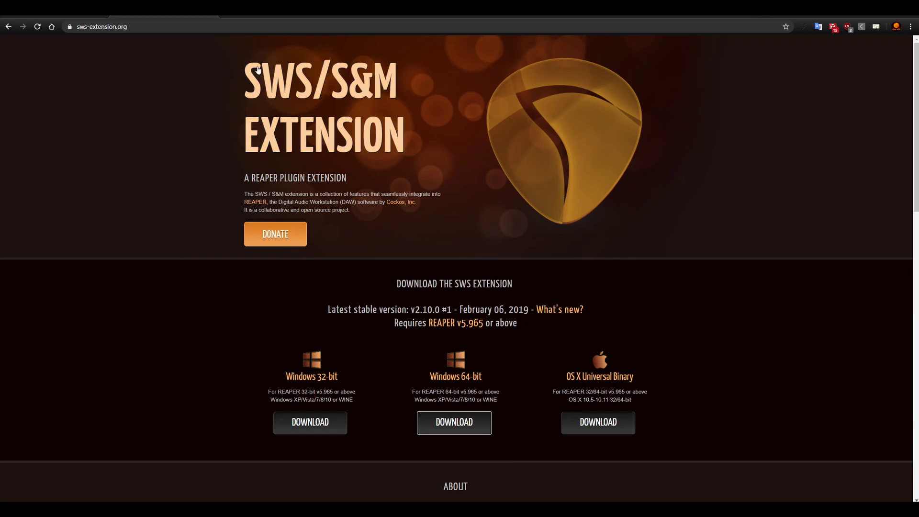
Step: Switch to Thomann's USB Audio Interfaces listing and compare the entry-level models' preamps and prices
{"action": "left_click", "coordinate": [245, 17]}
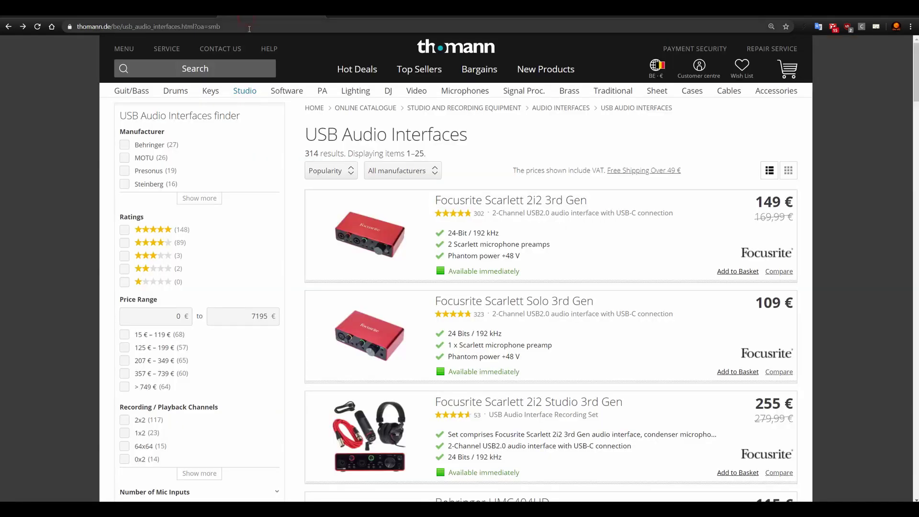
{"action": "scroll", "coordinate": [493, 210], "scroll_direction": "down", "scroll_amount": 1}
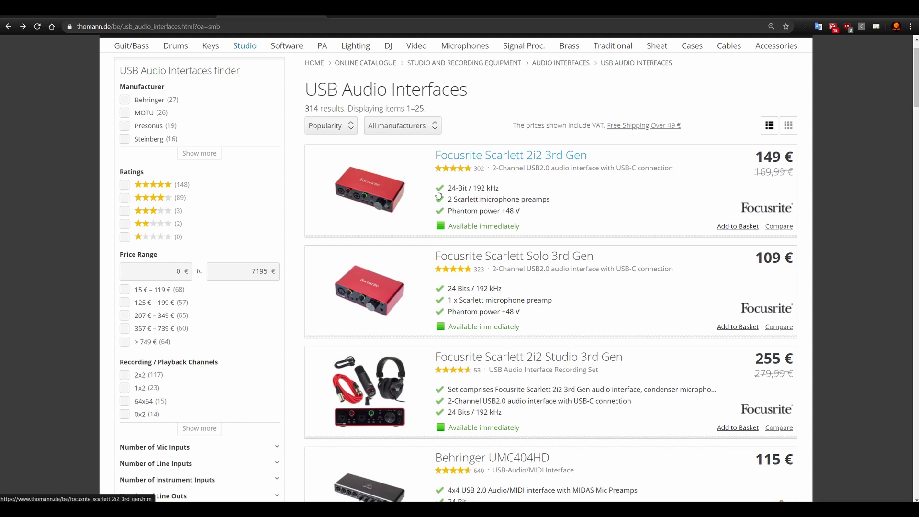
{"action": "scroll", "coordinate": [404, 173], "scroll_direction": "down", "scroll_amount": 3}
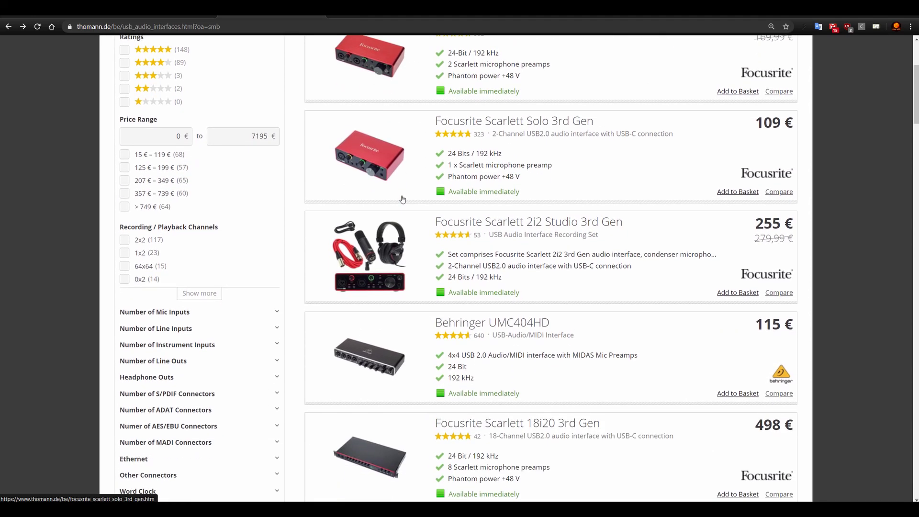
{"action": "scroll", "coordinate": [403, 197], "scroll_direction": "up", "scroll_amount": 3}
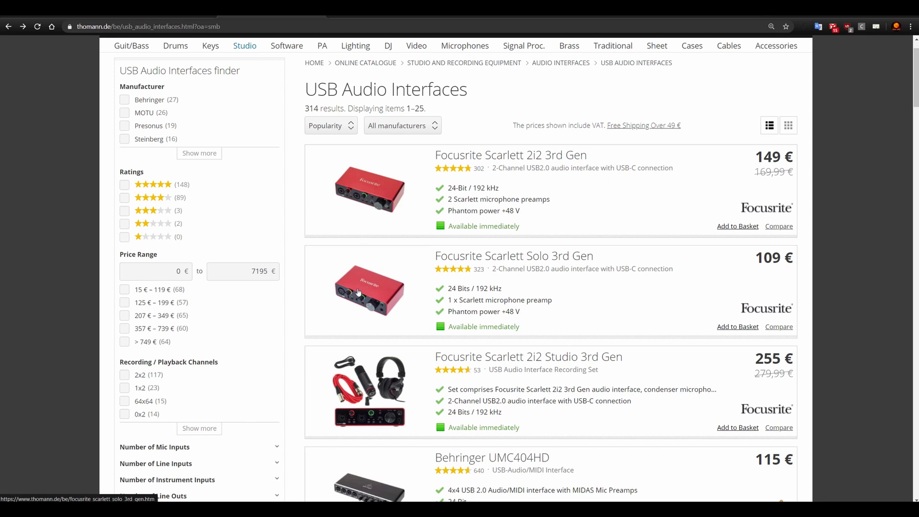
{"action": "scroll", "coordinate": [360, 292], "scroll_direction": "up", "scroll_amount": 1}
{"action": "scroll", "coordinate": [366, 297], "scroll_direction": "down", "scroll_amount": 1}
Step: View the Focusrite Scarlett Solo 3rd Gen product page, then return to the listing and examine the larger multi-channel interfaces
{"action": "left_click", "coordinate": [373, 301]}
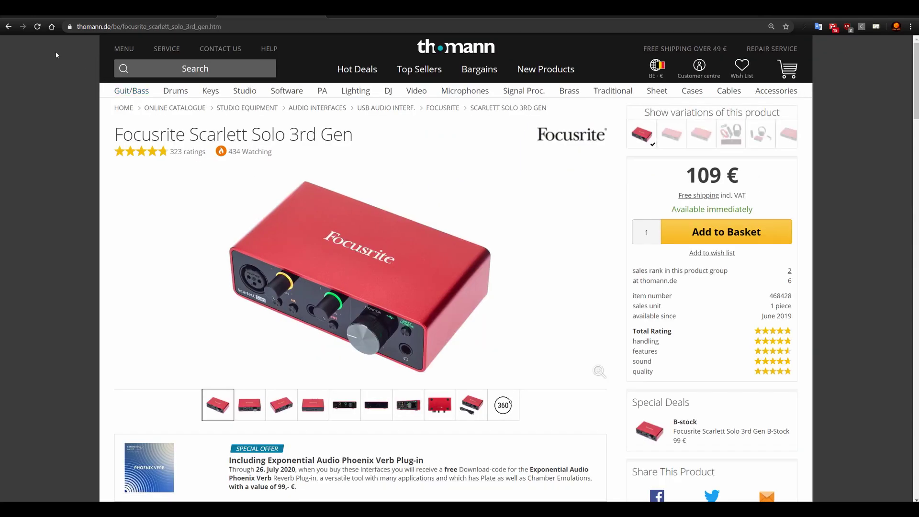
{"action": "left_click", "coordinate": [9, 26]}
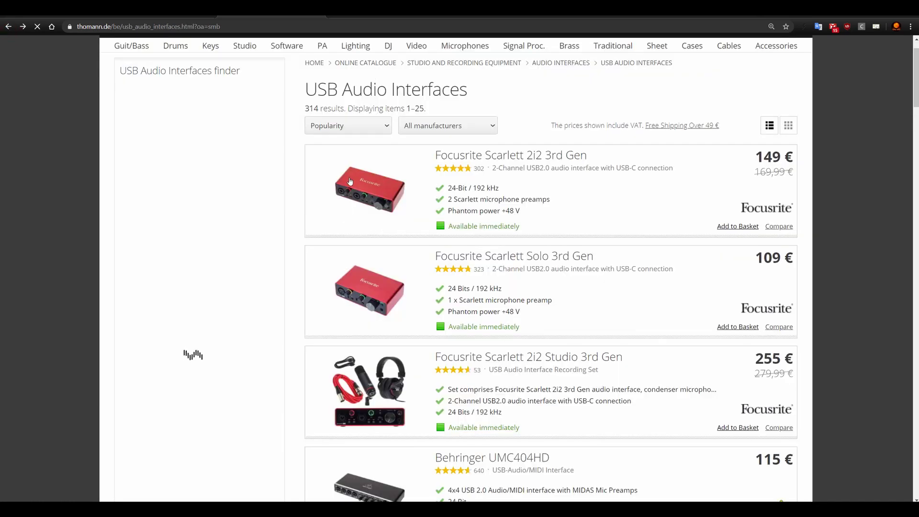
{"action": "scroll", "coordinate": [371, 192], "scroll_direction": "down", "scroll_amount": 7}
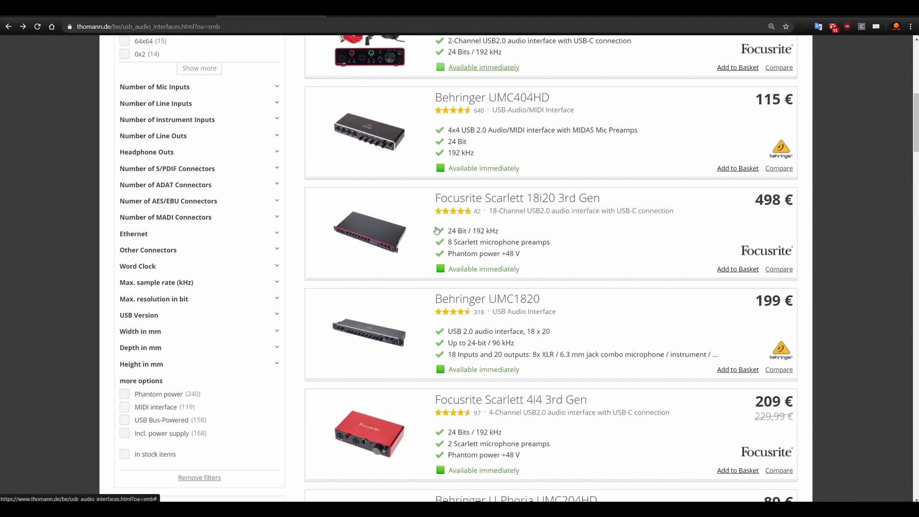
{"action": "scroll", "coordinate": [471, 193], "scroll_direction": "down", "scroll_amount": 1}
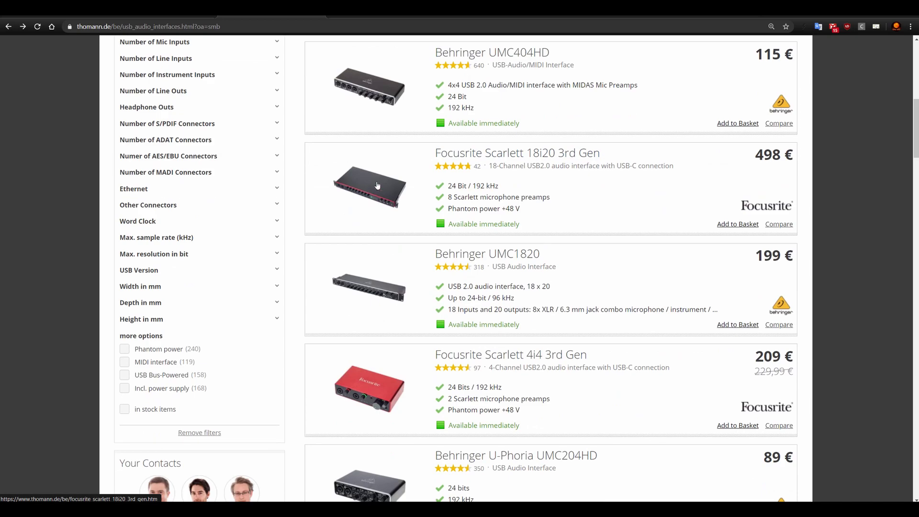
{"action": "scroll", "coordinate": [382, 197], "scroll_direction": "down", "scroll_amount": 2}
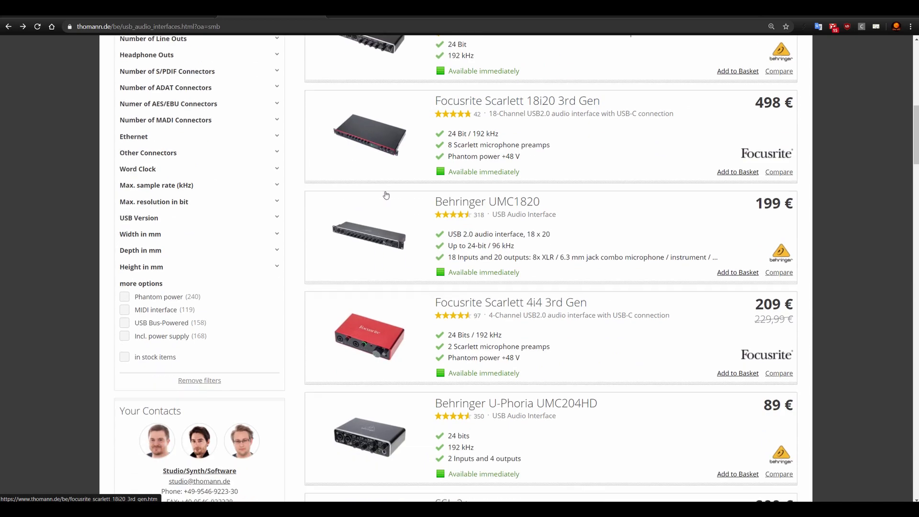
{"action": "scroll", "coordinate": [385, 195], "scroll_direction": "up", "scroll_amount": 7}
{"action": "scroll", "coordinate": [386, 194], "scroll_direction": "up", "scroll_amount": 5}
Step: Switch to Thomann's Studio Headphones listing and skim the available models and their prices
{"action": "key", "text": "alt+Left"}
{"action": "scroll", "coordinate": [401, 239], "scroll_direction": "down", "scroll_amount": 2}
{"action": "scroll", "coordinate": [401, 239], "scroll_direction": "up", "scroll_amount": 2}
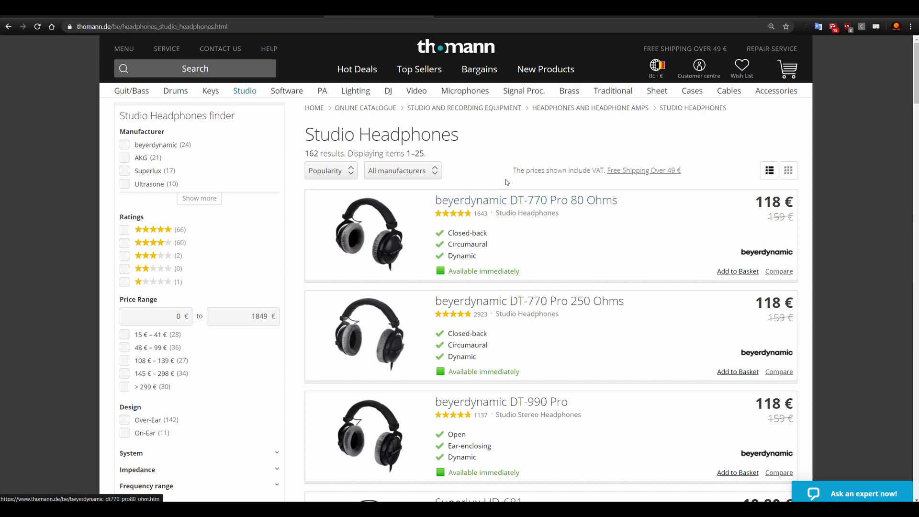
{"action": "scroll", "coordinate": [517, 223], "scroll_direction": "down", "scroll_amount": 9}
{"action": "scroll", "coordinate": [531, 186], "scroll_direction": "down", "scroll_amount": 8}
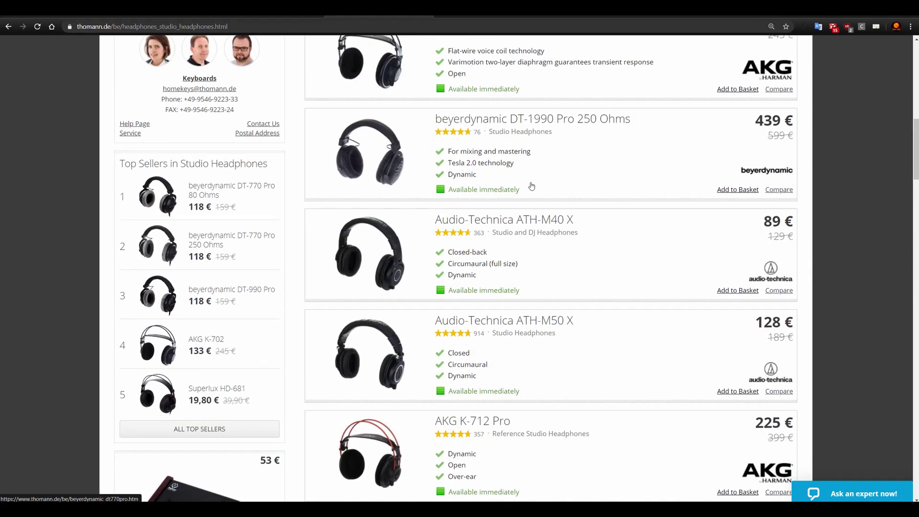
{"action": "scroll", "coordinate": [531, 186], "scroll_direction": "up", "scroll_amount": 4}
{"action": "scroll", "coordinate": [531, 186], "scroll_direction": "up", "scroll_amount": 14}
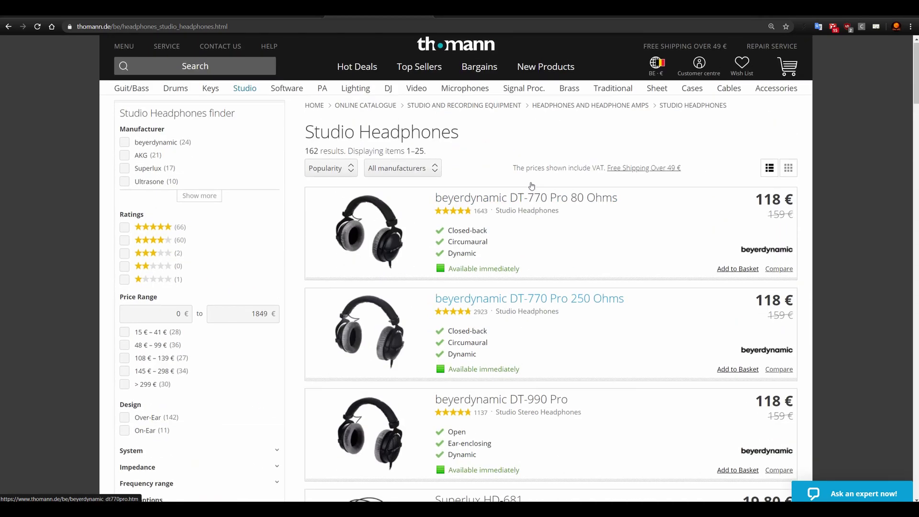
Step: Compare the closed-back beyerdynamic DT-770 Pro headphones with the open and semi-open models in the listing
{"action": "scroll", "coordinate": [531, 186], "scroll_direction": "down", "scroll_amount": 1}
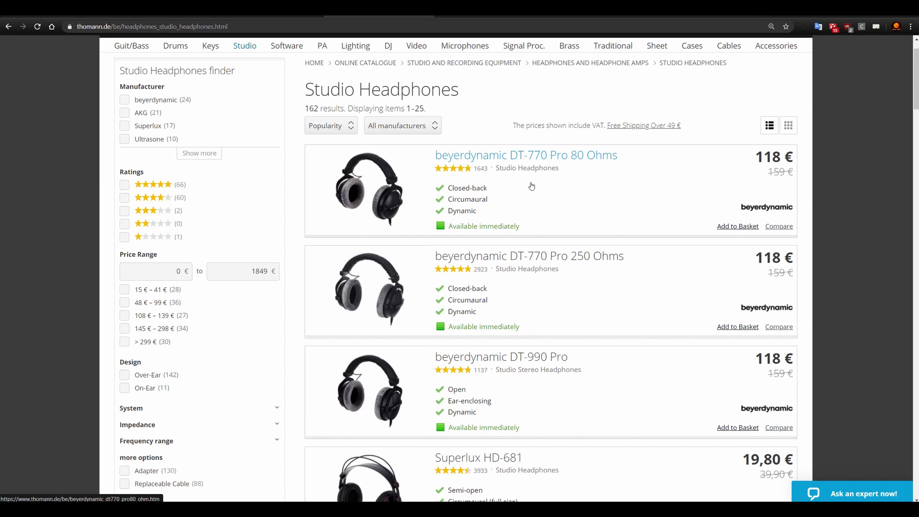
{"action": "scroll", "coordinate": [531, 186], "scroll_direction": "down", "scroll_amount": 1}
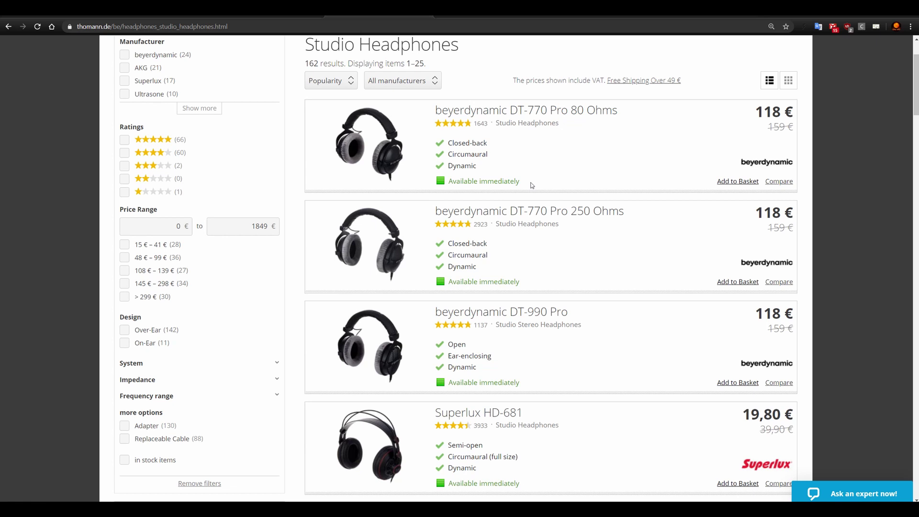
{"action": "scroll", "coordinate": [531, 185], "scroll_direction": "up", "scroll_amount": 2}
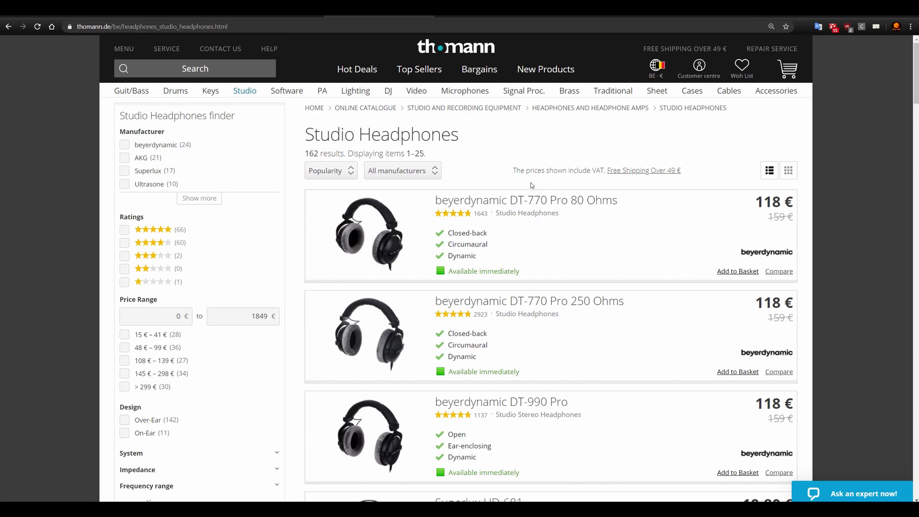
{"action": "scroll", "coordinate": [531, 186], "scroll_direction": "down", "scroll_amount": 8}
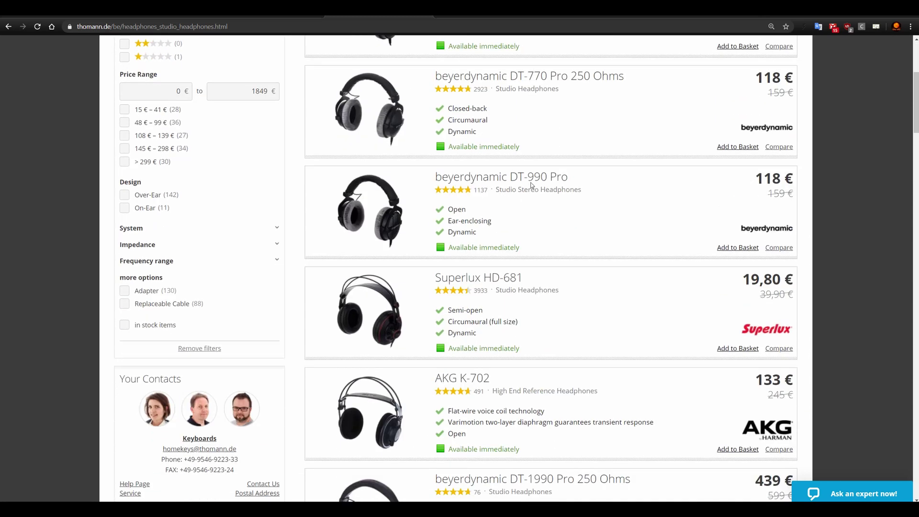
{"action": "scroll", "coordinate": [531, 187], "scroll_direction": "up", "scroll_amount": 8}
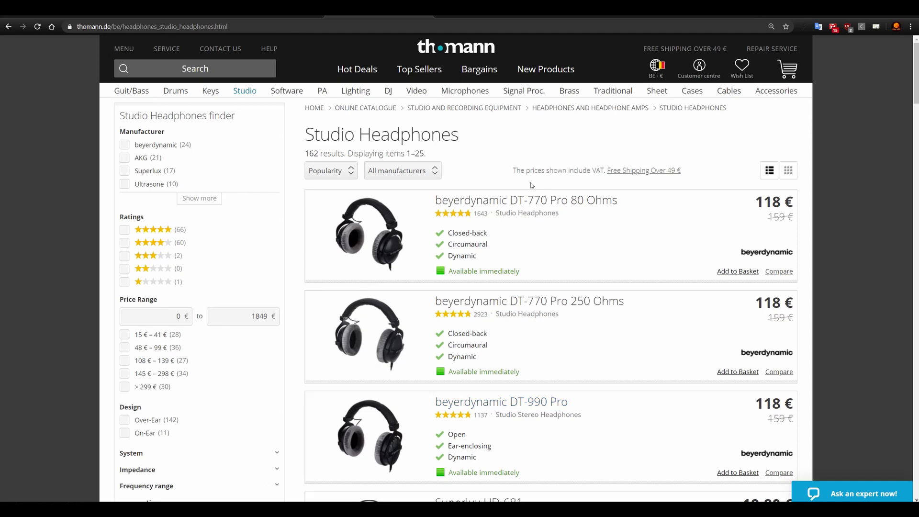
{"action": "scroll", "coordinate": [531, 185], "scroll_direction": "down", "scroll_amount": 1}
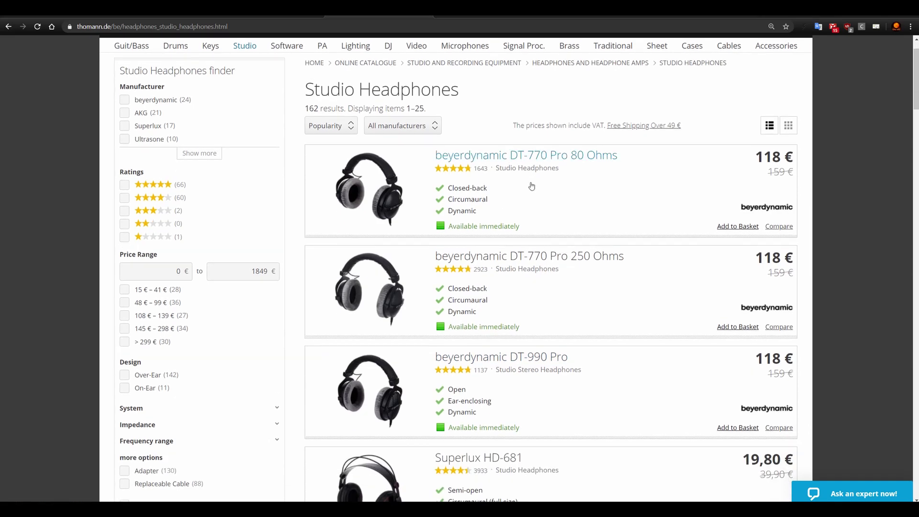
{"action": "scroll", "coordinate": [532, 185], "scroll_direction": "down", "scroll_amount": 2}
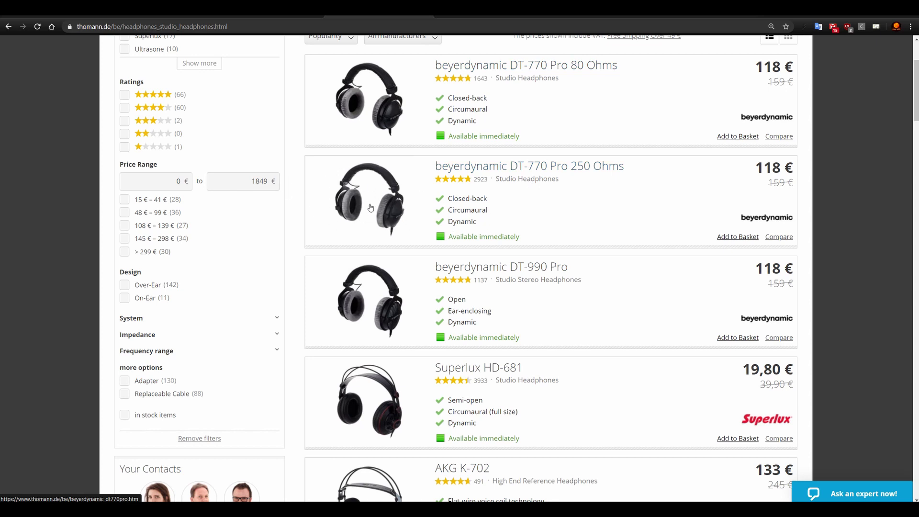
{"action": "scroll", "coordinate": [414, 199], "scroll_direction": "down", "scroll_amount": 2}
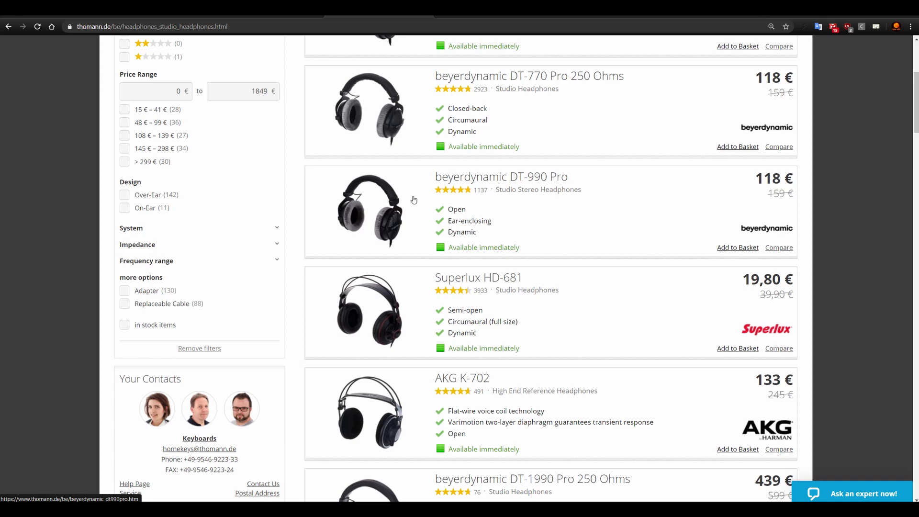
{"action": "scroll", "coordinate": [414, 199], "scroll_direction": "down", "scroll_amount": 1}
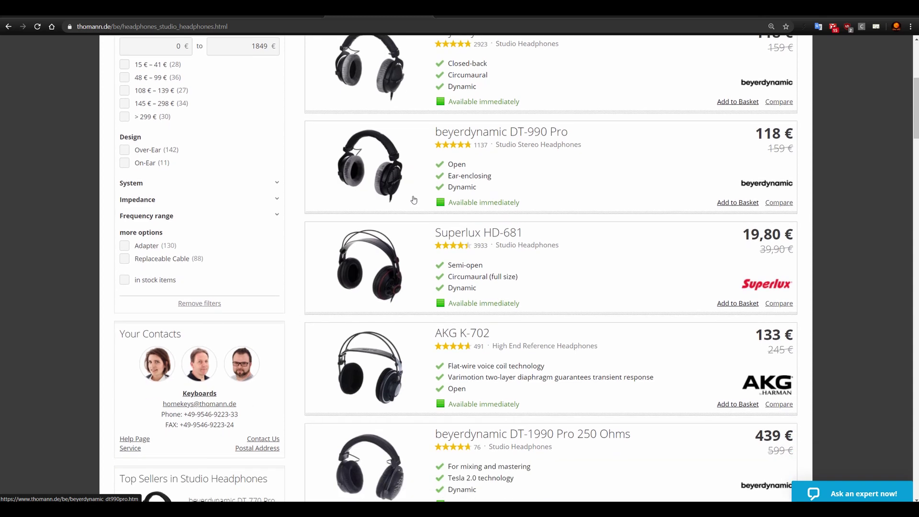
{"action": "scroll", "coordinate": [413, 200], "scroll_direction": "down", "scroll_amount": 1}
{"action": "scroll", "coordinate": [414, 199], "scroll_direction": "down", "scroll_amount": 2}
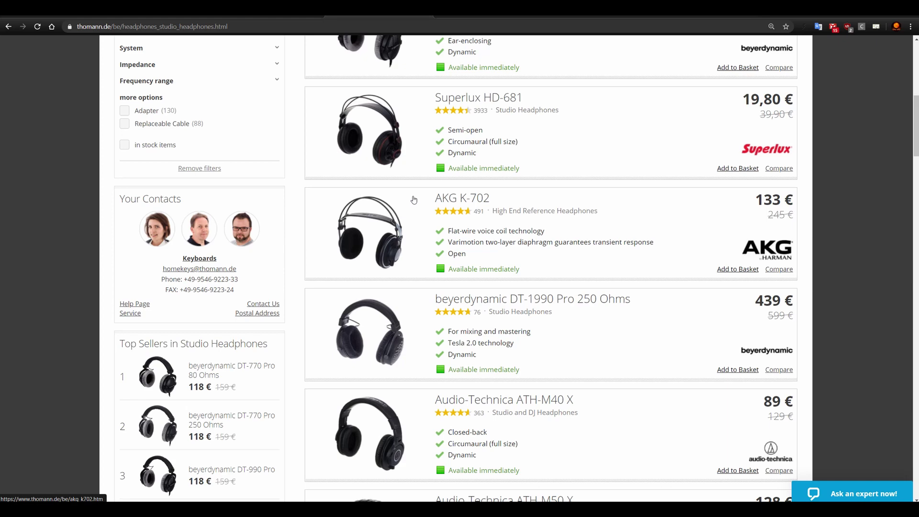
Step: Examine the Superlux HD-681, AKG K-702, beyerdynamic DT-1990 Pro and Audio-Technica headphones for design type and price
{"action": "scroll", "coordinate": [545, 162], "scroll_direction": "up", "scroll_amount": 3}
{"action": "scroll", "coordinate": [547, 165], "scroll_direction": "up", "scroll_amount": 3}
{"action": "scroll", "coordinate": [547, 166], "scroll_direction": "down", "scroll_amount": 3}
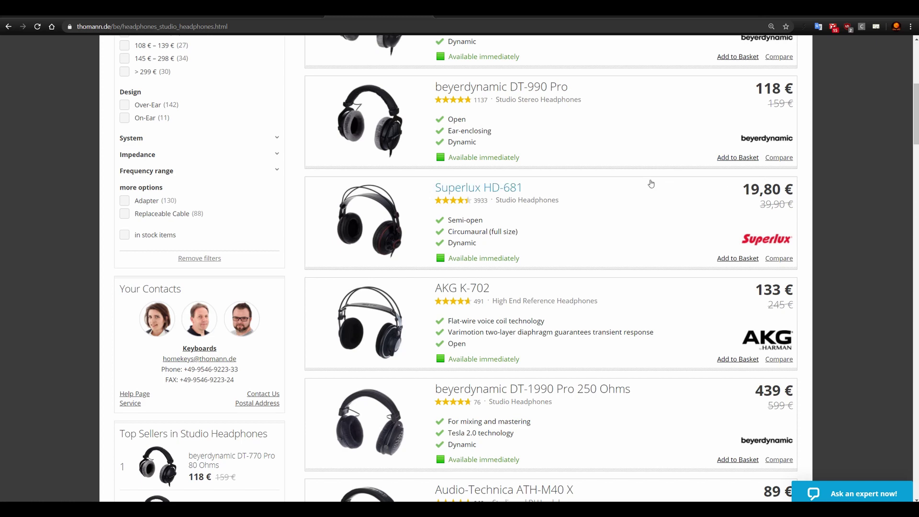
{"action": "scroll", "coordinate": [594, 201], "scroll_direction": "down", "scroll_amount": 4}
{"action": "scroll", "coordinate": [591, 199], "scroll_direction": "up", "scroll_amount": 3}
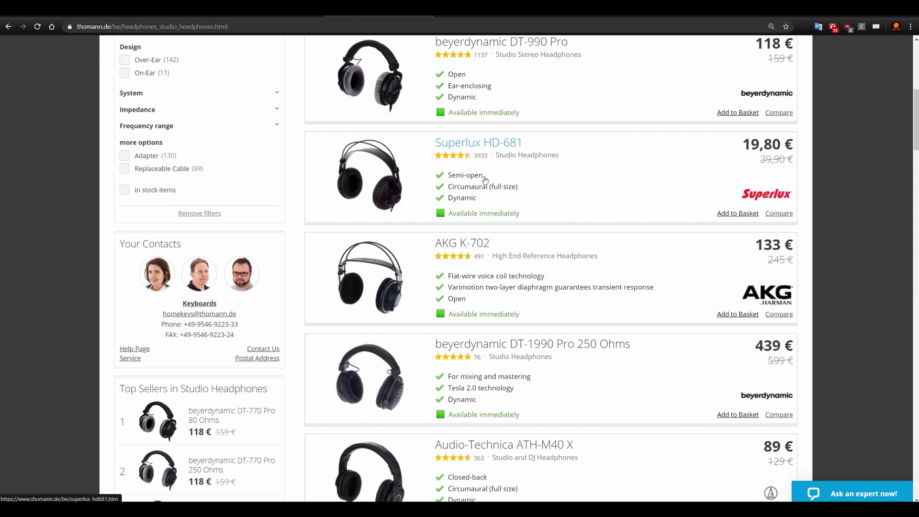
{"action": "scroll", "coordinate": [481, 189], "scroll_direction": "down", "scroll_amount": 4}
{"action": "scroll", "coordinate": [468, 203], "scroll_direction": "down", "scroll_amount": 1}
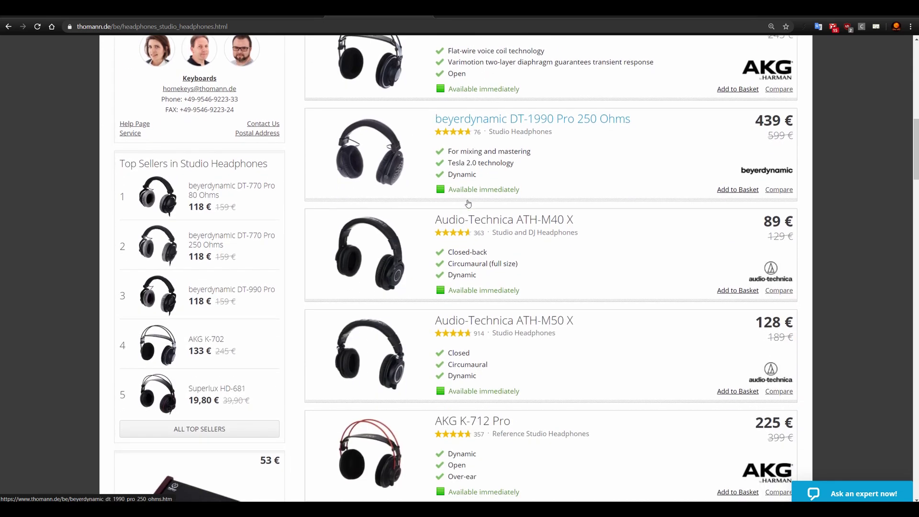
{"action": "scroll", "coordinate": [469, 200], "scroll_direction": "up", "scroll_amount": 9}
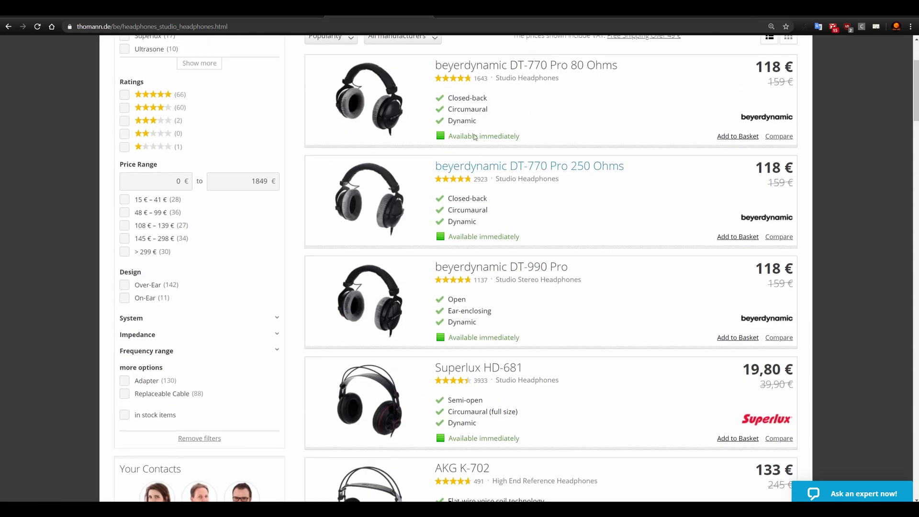
Step: Switch to Thomann's Large Diaphragm Microphones listing and look over the first studio microphones
{"action": "left_click", "coordinate": [456, 20]}
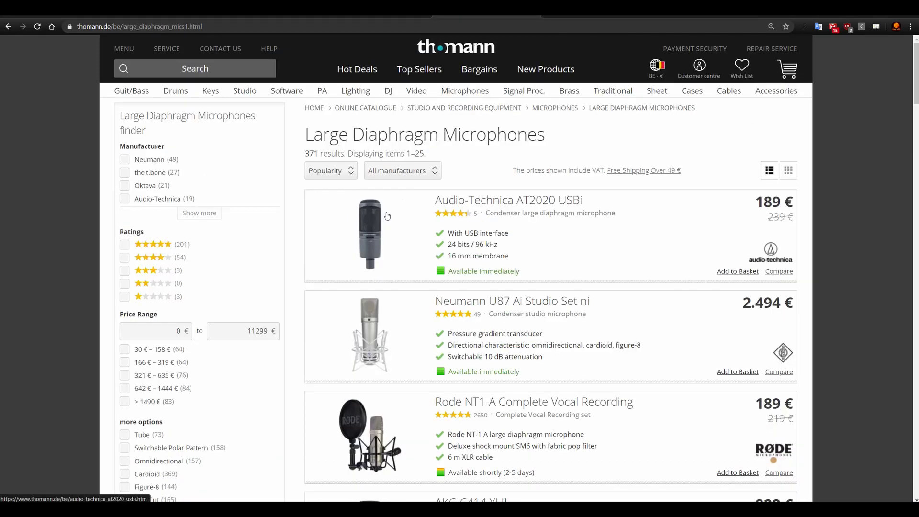
{"action": "scroll", "coordinate": [383, 219], "scroll_direction": "down", "scroll_amount": 3}
{"action": "scroll", "coordinate": [389, 213], "scroll_direction": "up", "scroll_amount": 3}
Step: Browse the PA equipment microphones to the dynamic vocal microphones category and view the listed models
{"action": "left_click", "coordinate": [322, 91]}
{"action": "left_click", "coordinate": [164, 386]}
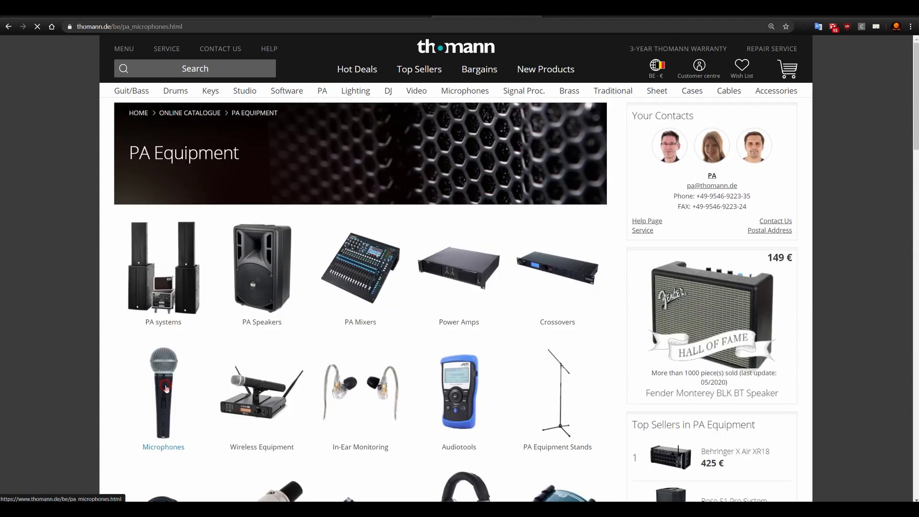
{"action": "left_click", "coordinate": [167, 282]}
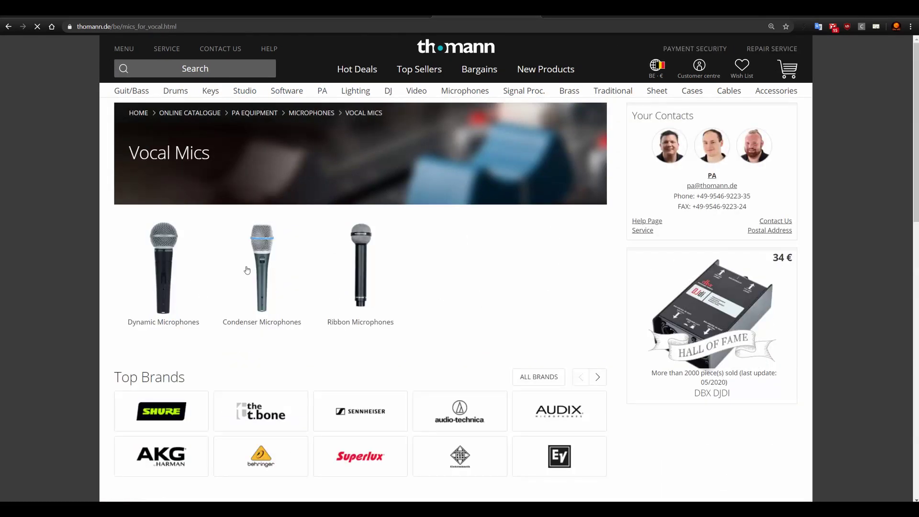
{"action": "left_click", "coordinate": [160, 252]}
{"action": "scroll", "coordinate": [449, 250], "scroll_direction": "down", "scroll_amount": 3}
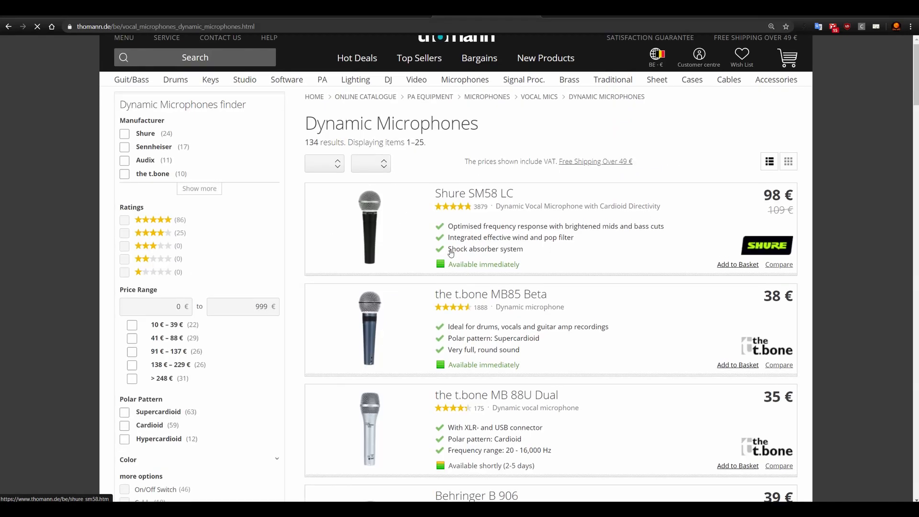
Step: Go through the studio equipment category's microphones to the Large Diaphragm Microphones listing
{"action": "scroll", "coordinate": [450, 250], "scroll_direction": "up", "scroll_amount": 3}
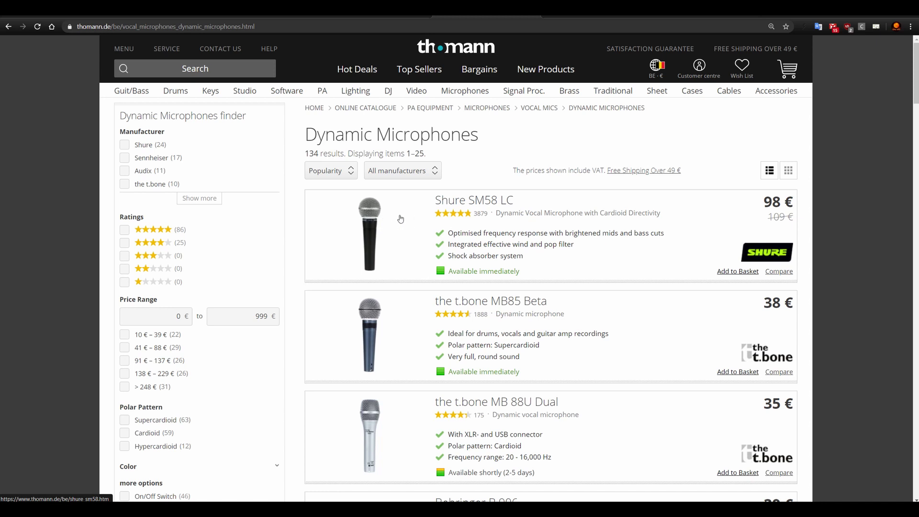
{"action": "left_click", "coordinate": [243, 91]}
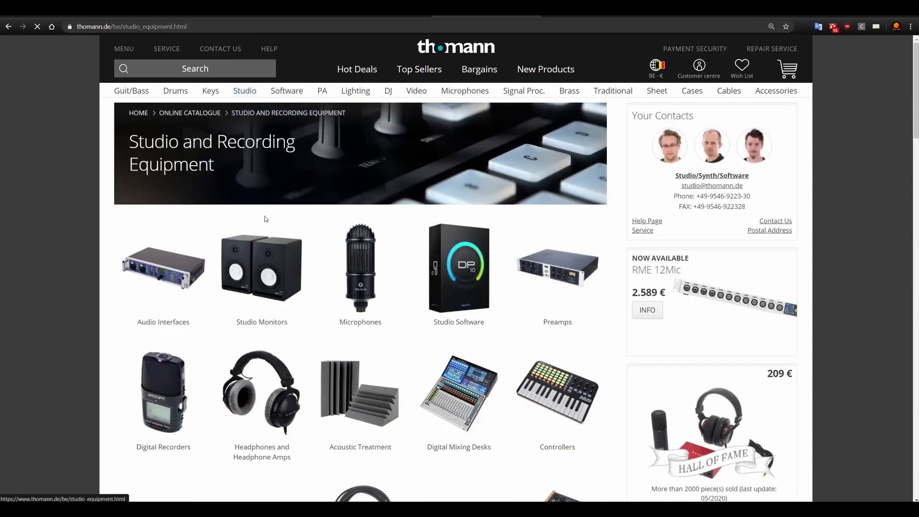
{"action": "left_click", "coordinate": [369, 293]}
{"action": "left_click", "coordinate": [167, 269]}
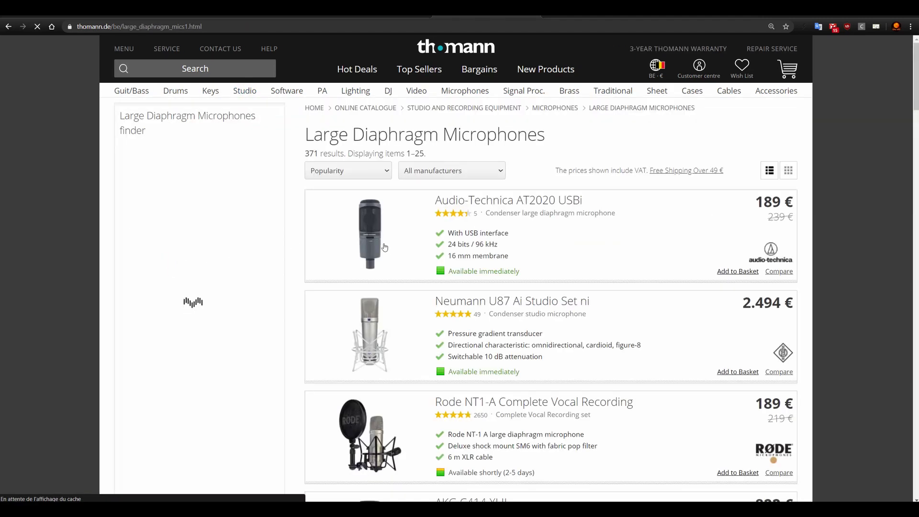
Step: Compare the Audio-Technica AT2020 USBi, Neumann U87 Ai, Rode NT1-A and AKG C414 XLII large diaphragm microphones for features and price
{"action": "scroll", "coordinate": [500, 198], "scroll_direction": "down", "scroll_amount": 2}
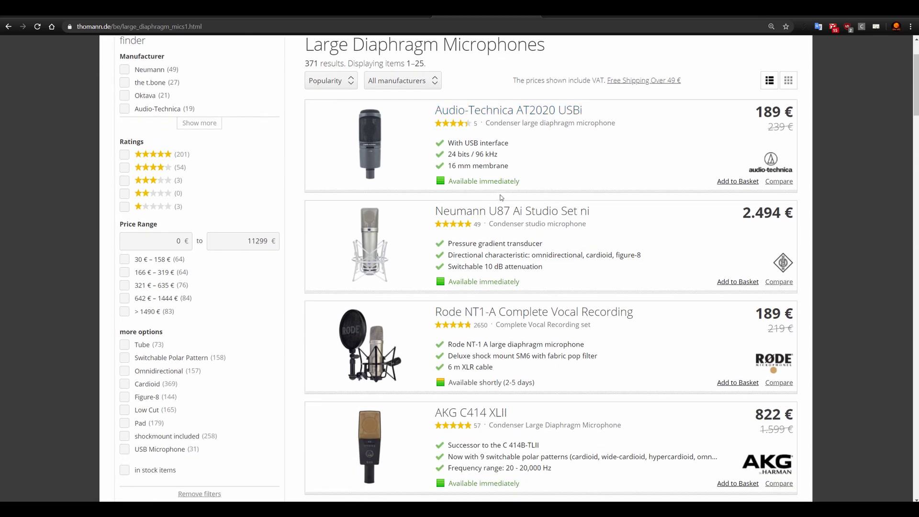
{"action": "scroll", "coordinate": [500, 198], "scroll_direction": "up", "scroll_amount": 2}
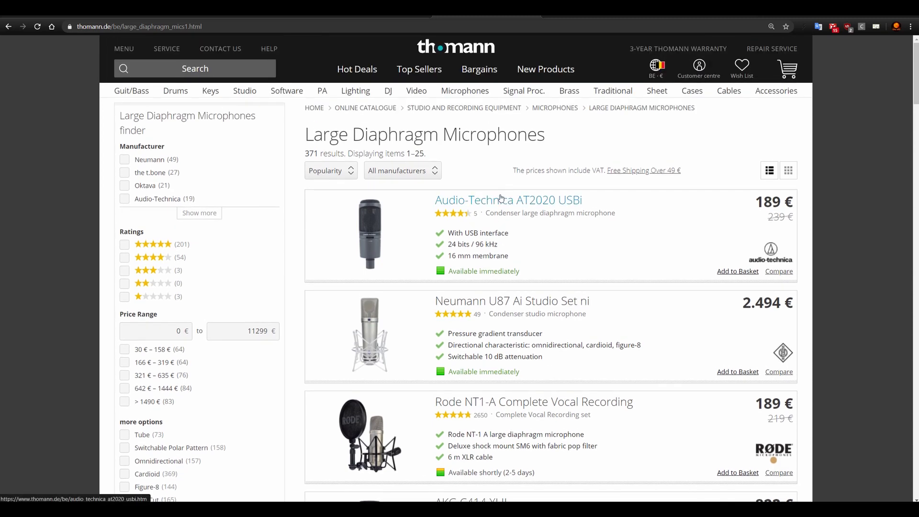
{"action": "scroll", "coordinate": [500, 197], "scroll_direction": "down", "scroll_amount": 2}
{"action": "scroll", "coordinate": [500, 198], "scroll_direction": "up", "scroll_amount": 2}
{"action": "scroll", "coordinate": [500, 198], "scroll_direction": "down", "scroll_amount": 1}
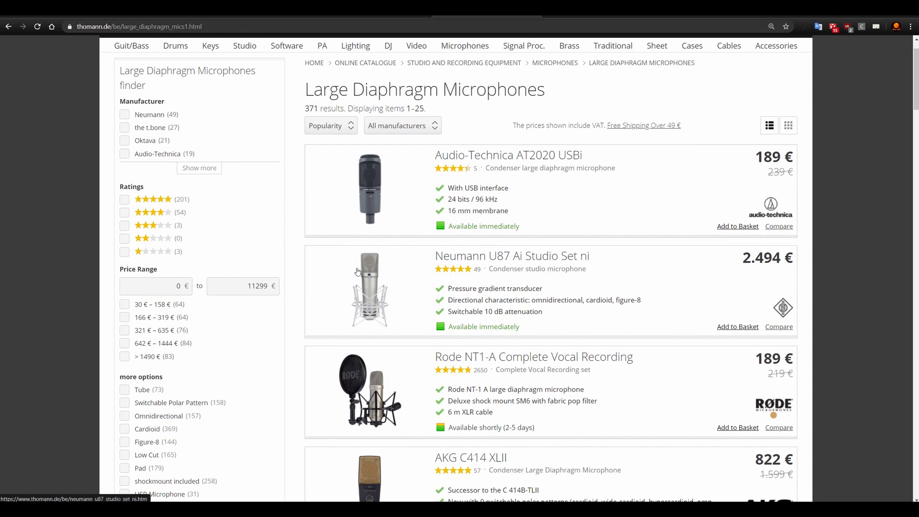
{"action": "scroll", "coordinate": [368, 269], "scroll_direction": "down", "scroll_amount": 2}
{"action": "scroll", "coordinate": [368, 269], "scroll_direction": "up", "scroll_amount": 2}
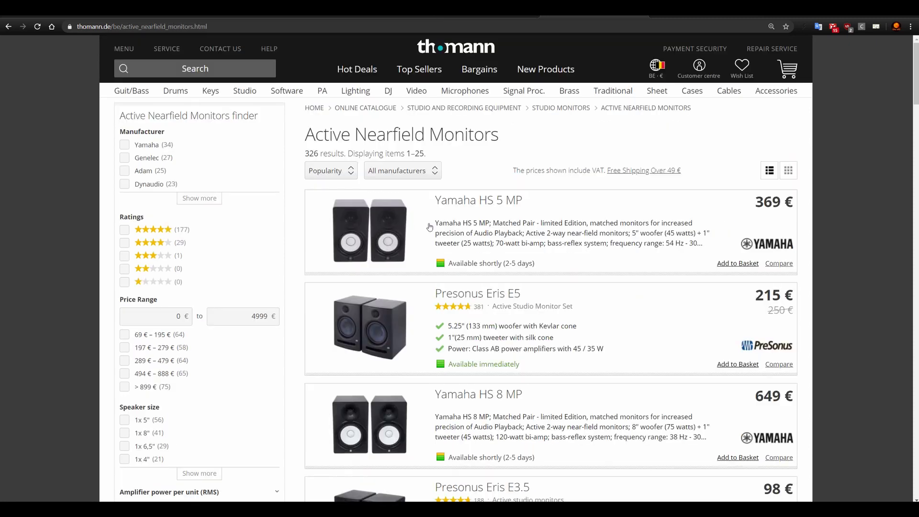
Step: Look over the first Active Nearfield Monitors, comparing the Yamaha HS 5 MP and Presonus Eris E5 for woofer size and price
{"action": "scroll", "coordinate": [464, 240], "scroll_direction": "down", "scroll_amount": 5}
{"action": "scroll", "coordinate": [464, 240], "scroll_direction": "up", "scroll_amount": 4}
{"action": "scroll", "coordinate": [464, 240], "scroll_direction": "up", "scroll_amount": 1}
{"action": "scroll", "coordinate": [464, 240], "scroll_direction": "down", "scroll_amount": 1}
{"action": "scroll", "coordinate": [464, 240], "scroll_direction": "down", "scroll_amount": 1}
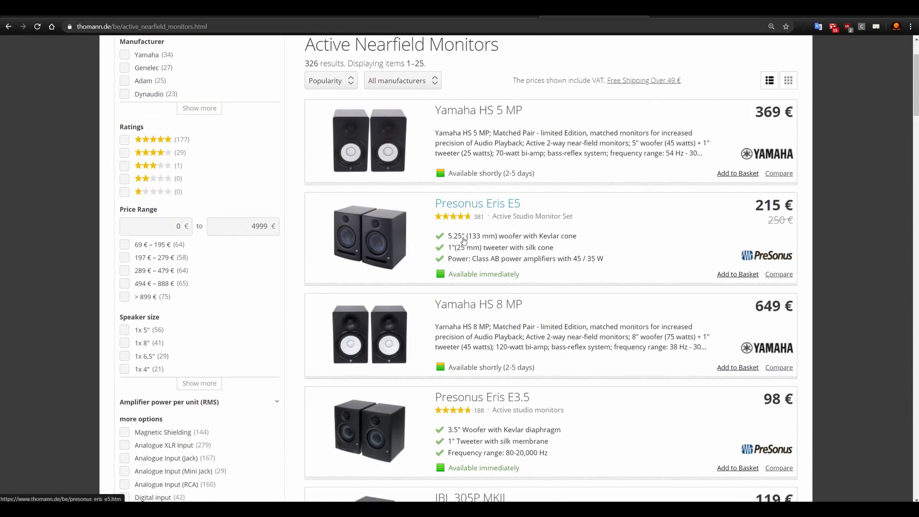
{"action": "scroll", "coordinate": [463, 240], "scroll_direction": "up", "scroll_amount": 2}
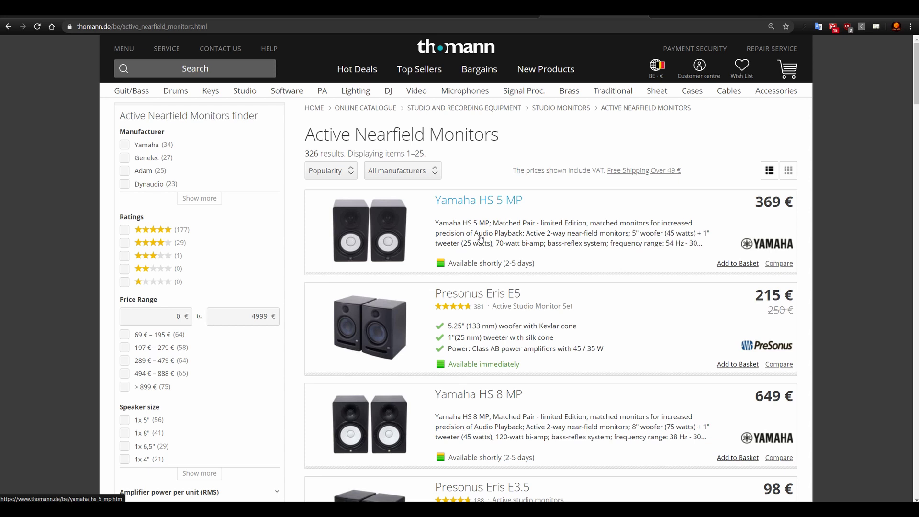
Step: Examine the Yamaha HS 8 MP, Presonus Eris E3.5 and JBL 305P MKII monitors for woofer size and price
{"action": "scroll", "coordinate": [480, 238], "scroll_direction": "down", "scroll_amount": 2}
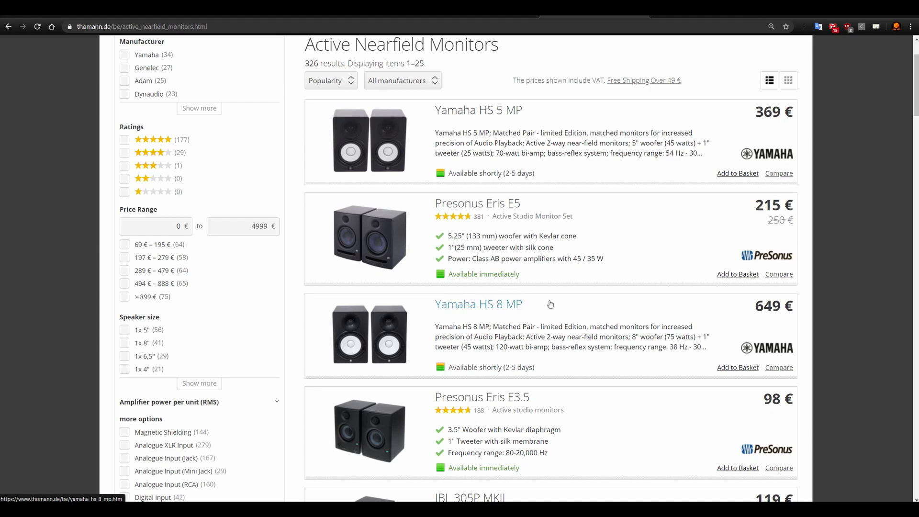
{"action": "scroll", "coordinate": [407, 275], "scroll_direction": "down", "scroll_amount": 1}
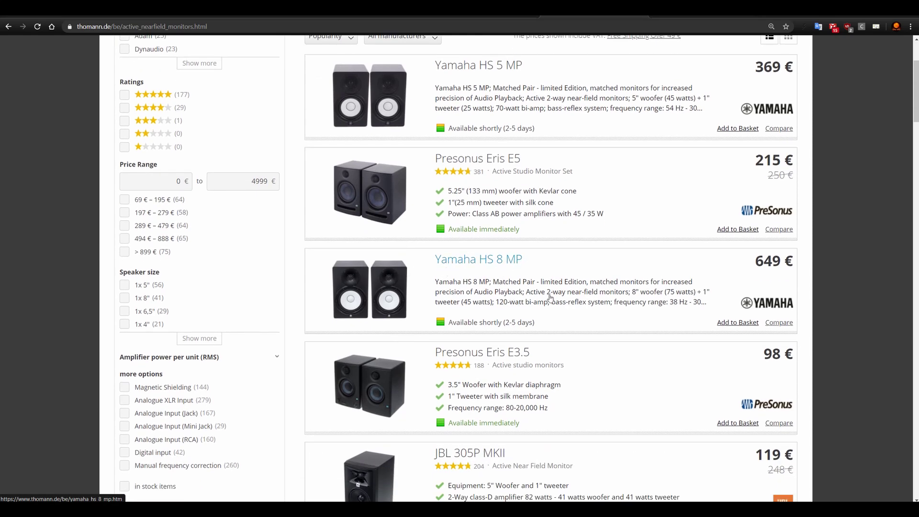
{"action": "scroll", "coordinate": [611, 314], "scroll_direction": "down", "scroll_amount": 2}
{"action": "scroll", "coordinate": [612, 314], "scroll_direction": "up", "scroll_amount": 2}
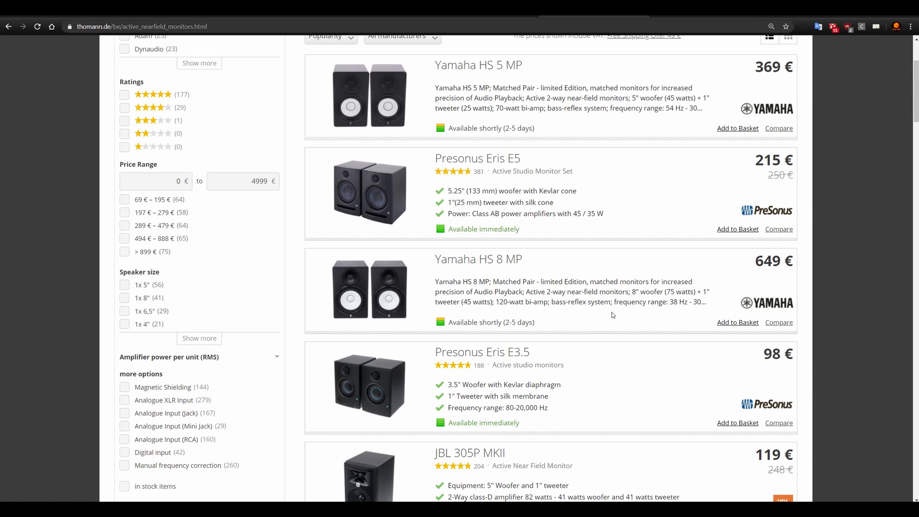
{"action": "scroll", "coordinate": [593, 297], "scroll_direction": "down", "scroll_amount": 1}
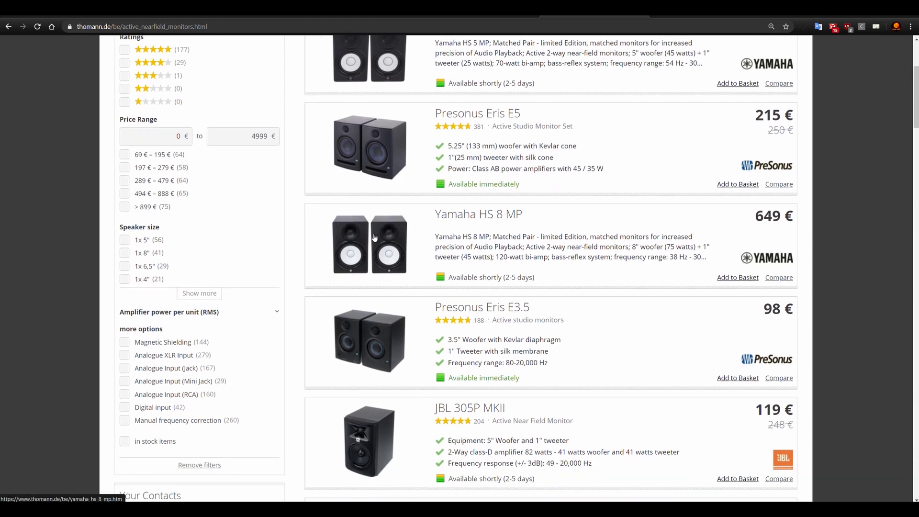
{"action": "scroll", "coordinate": [441, 245], "scroll_direction": "up", "scroll_amount": 1}
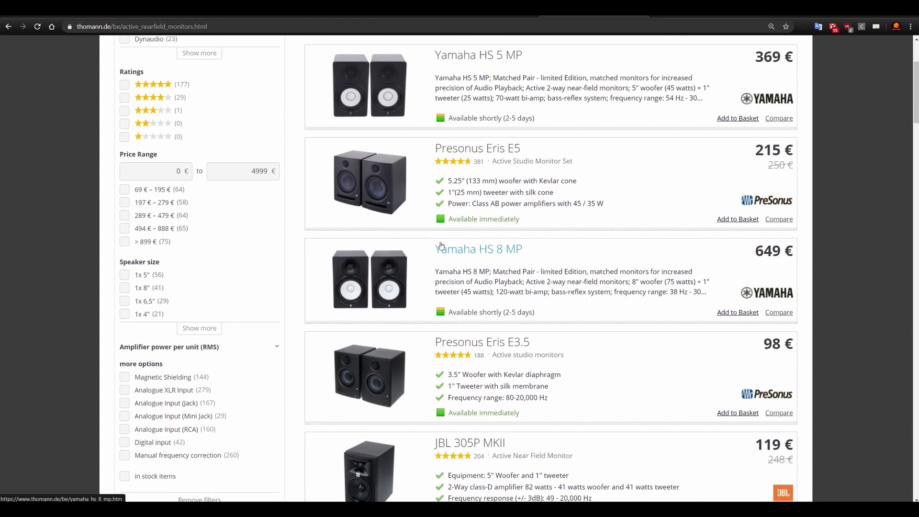
{"action": "scroll", "coordinate": [440, 245], "scroll_direction": "up", "scroll_amount": 3}
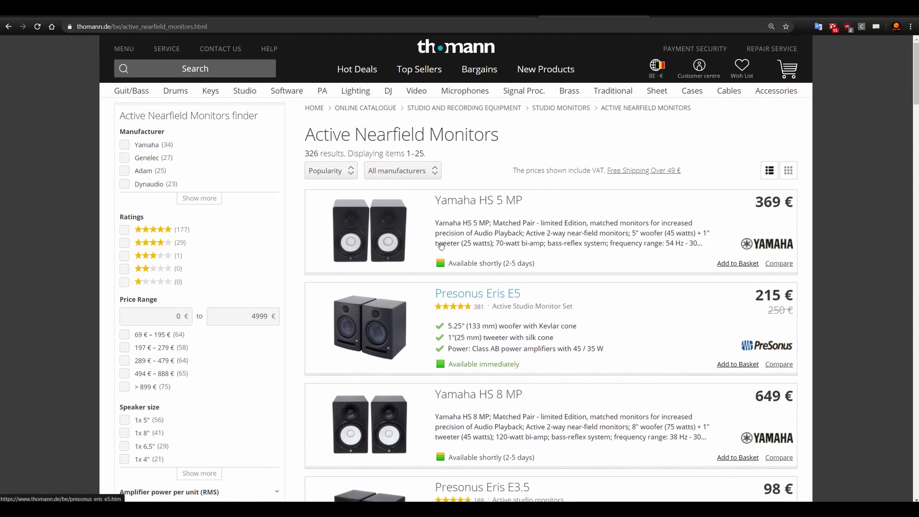
Step: Browse further through the nearfield monitors, including the Focal, Genelec, Adam and Neumann models, and return to the start of the listing
{"action": "scroll", "coordinate": [441, 246], "scroll_direction": "down", "scroll_amount": 2}
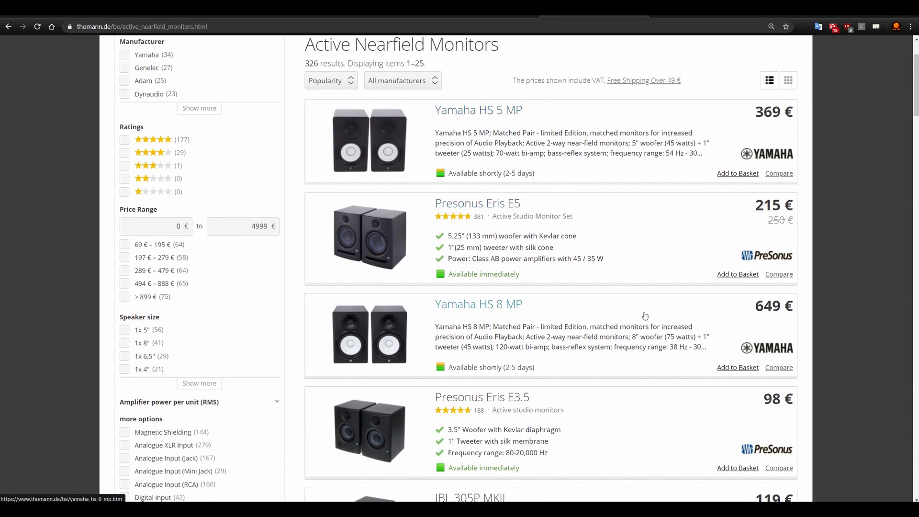
{"action": "scroll", "coordinate": [644, 311], "scroll_direction": "down", "scroll_amount": 10}
{"action": "scroll", "coordinate": [649, 300], "scroll_direction": "down", "scroll_amount": 16}
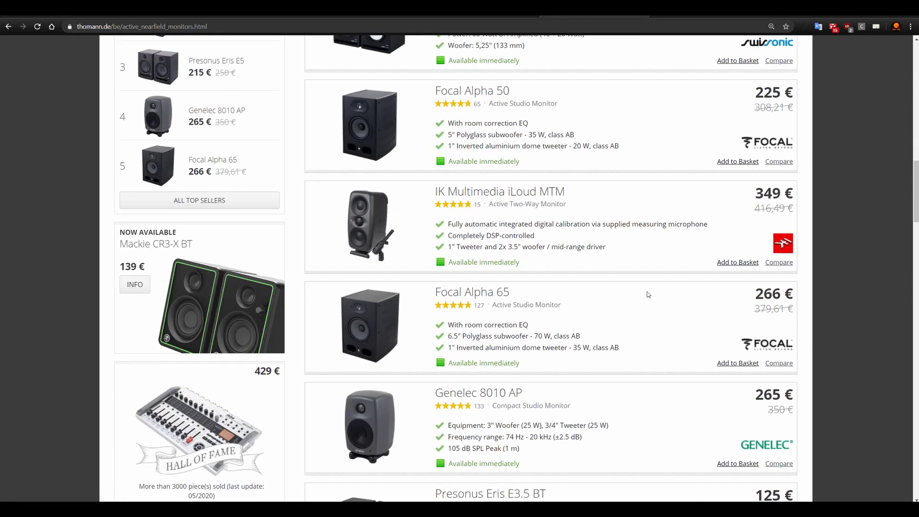
{"action": "scroll", "coordinate": [649, 294], "scroll_direction": "down", "scroll_amount": 6}
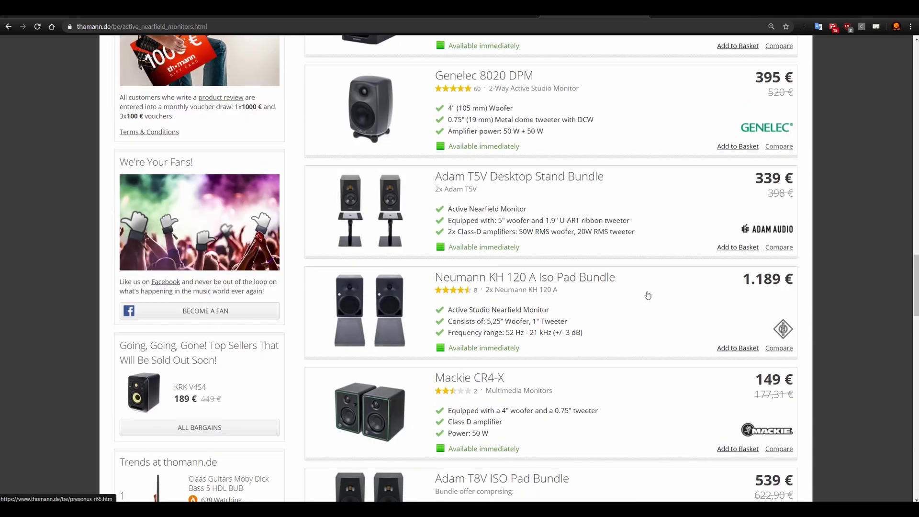
{"action": "scroll", "coordinate": [499, 244], "scroll_direction": "up", "scroll_amount": 5}
{"action": "scroll", "coordinate": [499, 244], "scroll_direction": "up", "scroll_amount": 20}
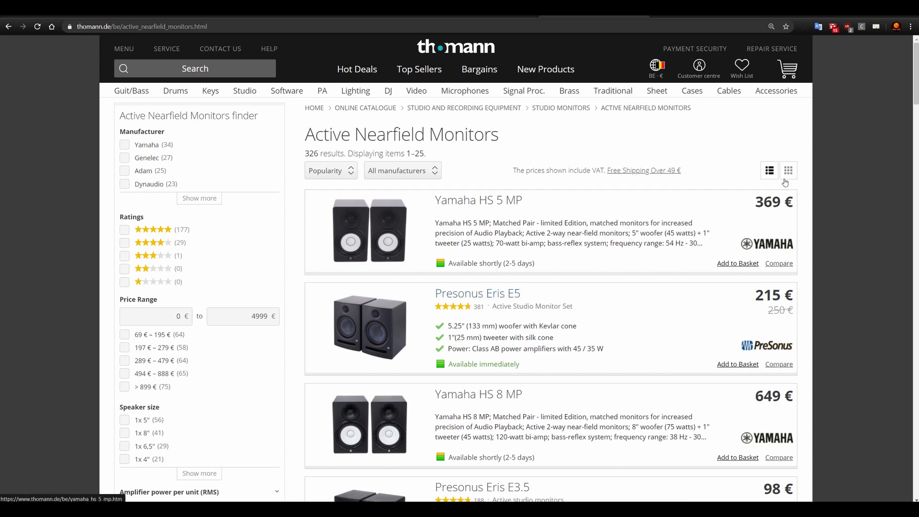
Step: Switch to Stillwell Audio's Vibe EQ page and read the plugin's description, evaluation download and license options
{"action": "left_click", "coordinate": [675, 11]}
{"action": "scroll", "coordinate": [447, 258], "scroll_direction": "down", "scroll_amount": 1}
{"action": "scroll", "coordinate": [447, 259], "scroll_direction": "up", "scroll_amount": 1}
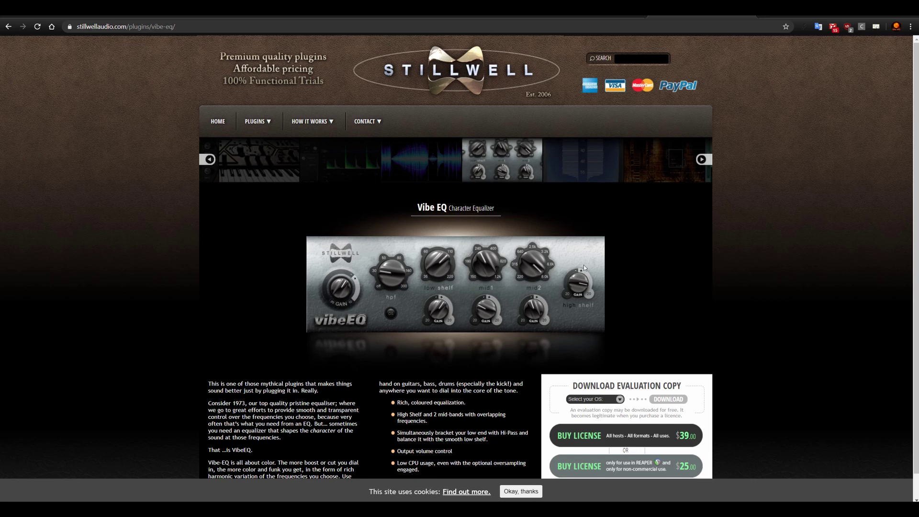
{"action": "scroll", "coordinate": [583, 267], "scroll_direction": "down", "scroll_amount": 1}
{"action": "scroll", "coordinate": [583, 267], "scroll_direction": "up", "scroll_amount": 1}
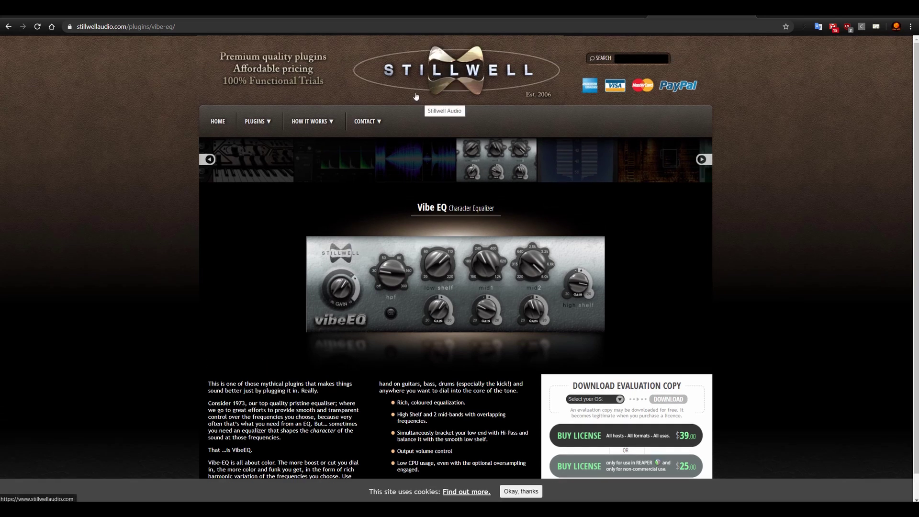
{"action": "scroll", "coordinate": [467, 191], "scroll_direction": "down", "scroll_amount": 1}
{"action": "scroll", "coordinate": [466, 192], "scroll_direction": "up", "scroll_amount": 1}
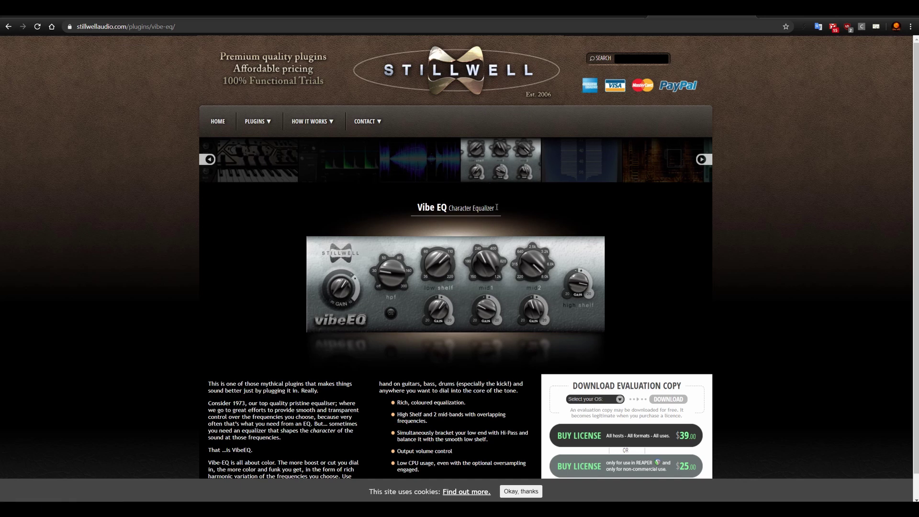
{"action": "scroll", "coordinate": [441, 233], "scroll_direction": "down", "scroll_amount": 1}
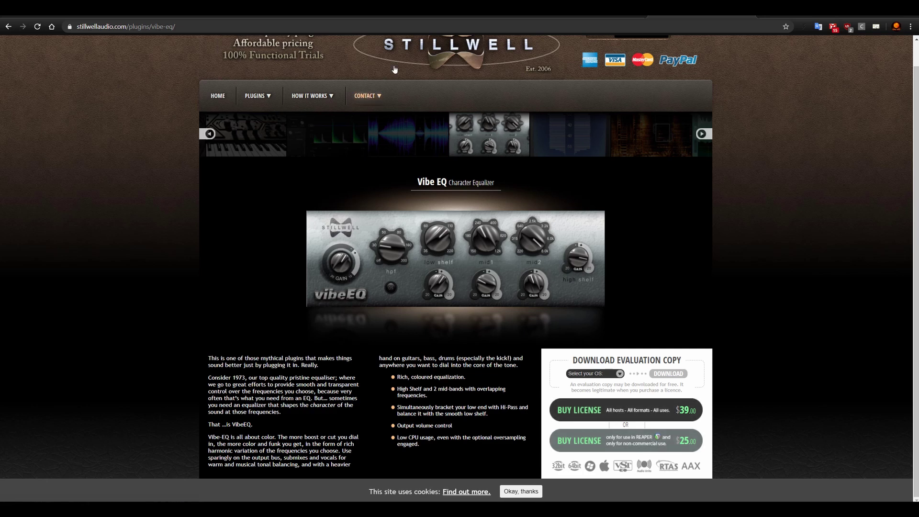
{"action": "scroll", "coordinate": [254, 145], "scroll_direction": "up", "scroll_amount": 1}
Step: View Stillwell's 1973 Equalizer page and the Event Horizon Peak-Eating Limiter page
{"action": "mouse_move", "coordinate": [258, 121]}
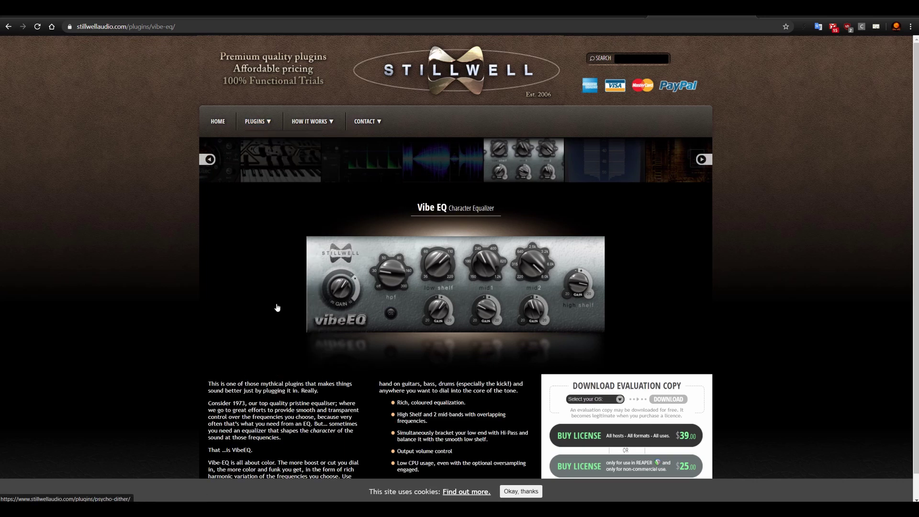
{"action": "left_click", "coordinate": [282, 138]}
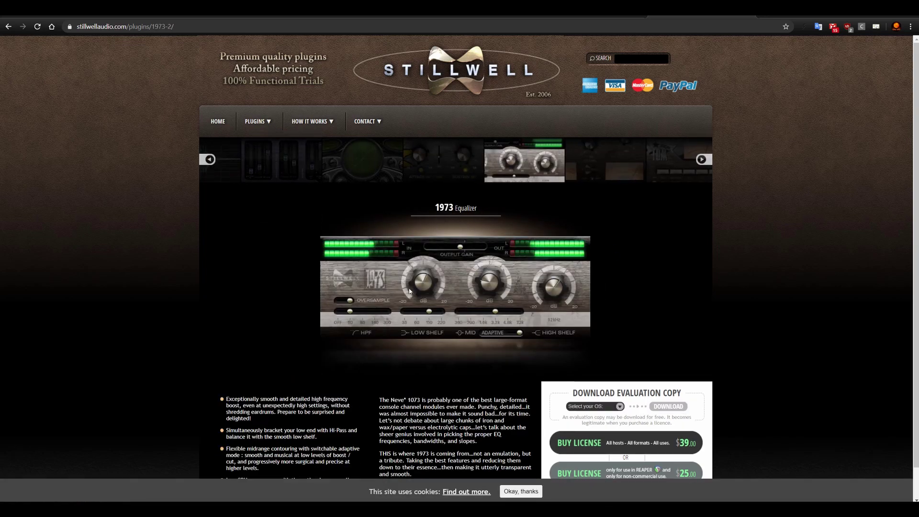
{"action": "scroll", "coordinate": [456, 289], "scroll_direction": "down", "scroll_amount": 1}
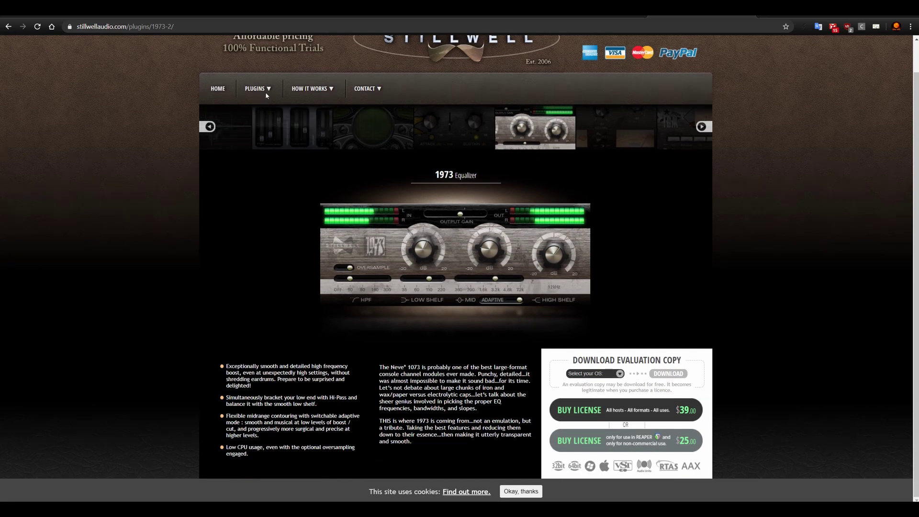
{"action": "mouse_move", "coordinate": [256, 88]}
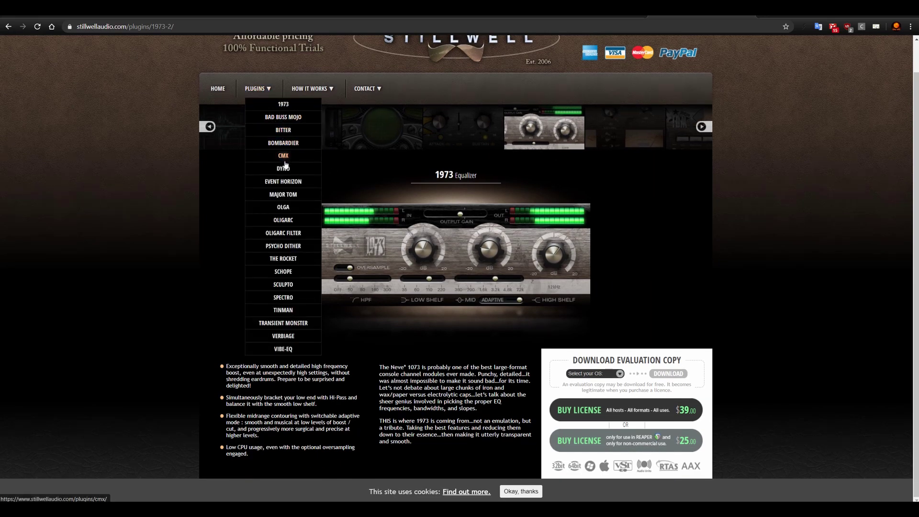
{"action": "left_click", "coordinate": [286, 179]}
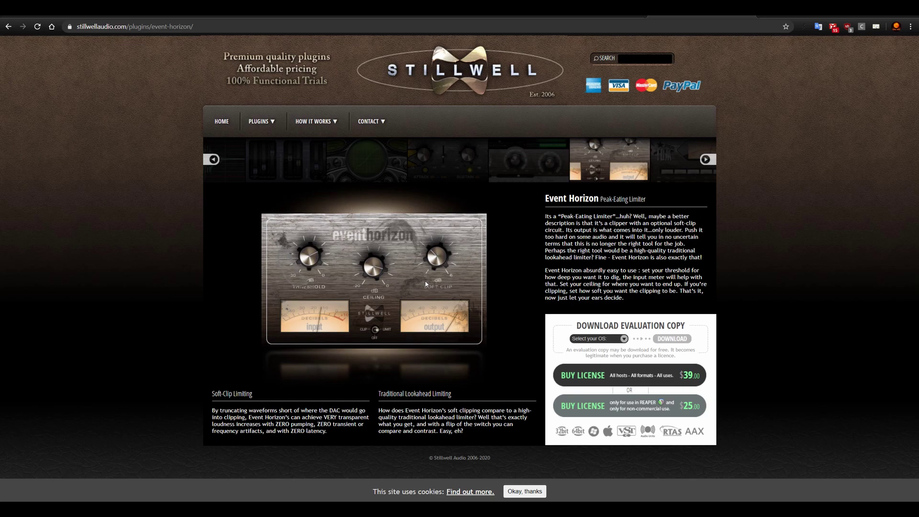
Step: View the Major Tom Compressor page and The Rocket Character Compressor page, including their descriptions and license options
{"action": "mouse_move", "coordinate": [260, 122]}
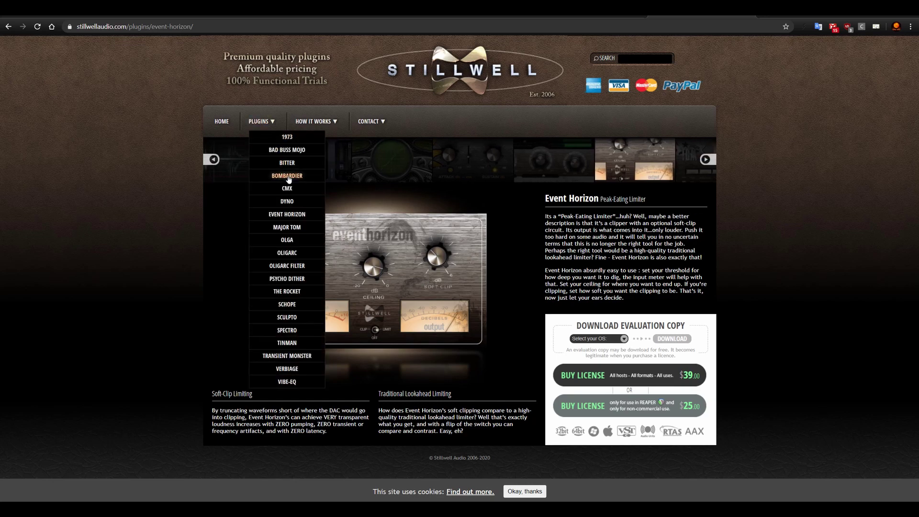
{"action": "left_click", "coordinate": [293, 227]}
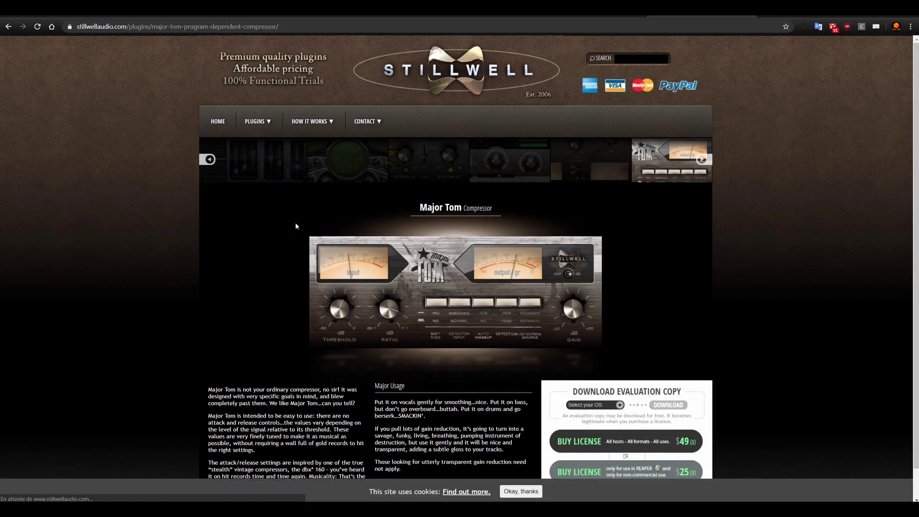
{"action": "scroll", "coordinate": [407, 223], "scroll_direction": "down", "scroll_amount": 1}
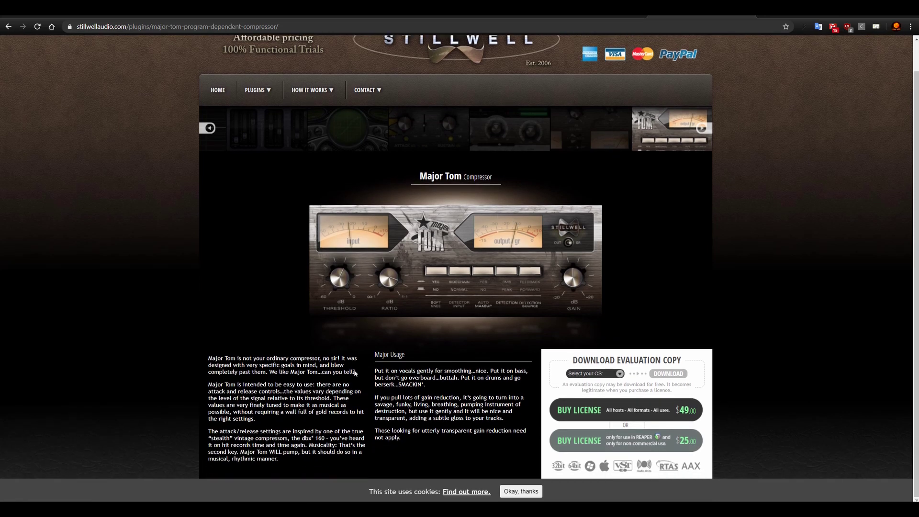
{"action": "mouse_move", "coordinate": [256, 91]}
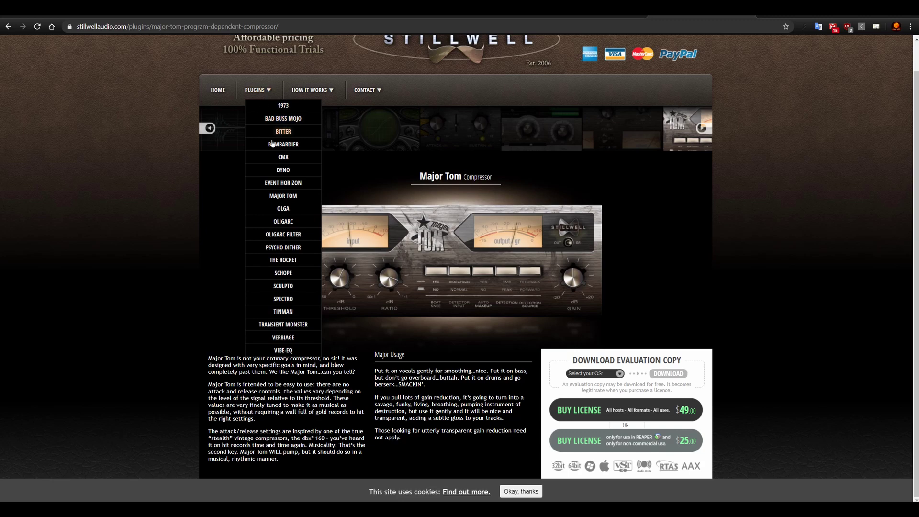
{"action": "left_click", "coordinate": [289, 259]}
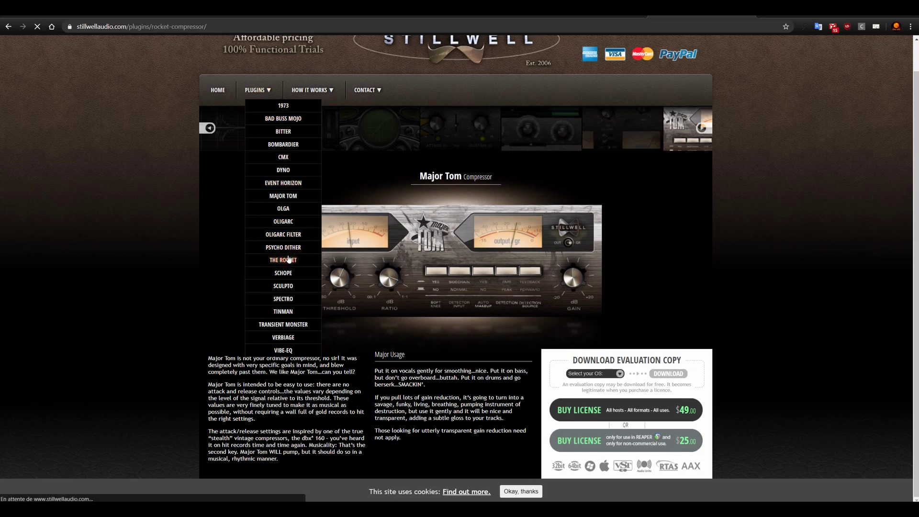
{"action": "scroll", "coordinate": [442, 186], "scroll_direction": "down", "scroll_amount": 2}
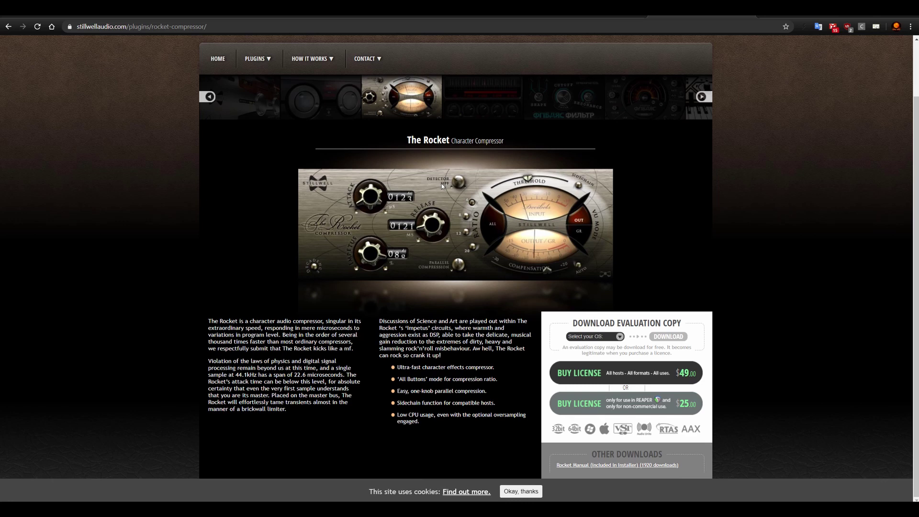
Step: View Stillwell's Verbiage Algorithmic Reverb page and the Vibe EQ page, including their descriptions and license options
{"action": "mouse_move", "coordinate": [257, 58]}
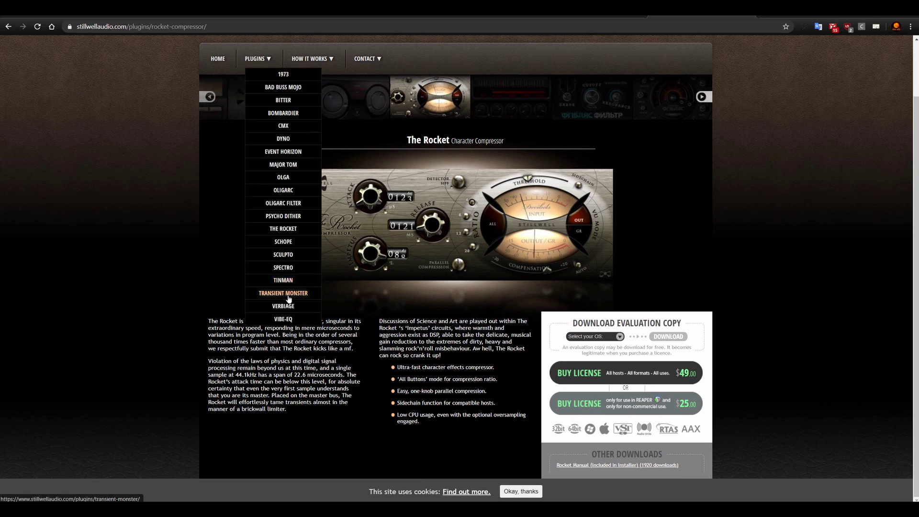
{"action": "left_click", "coordinate": [287, 307]}
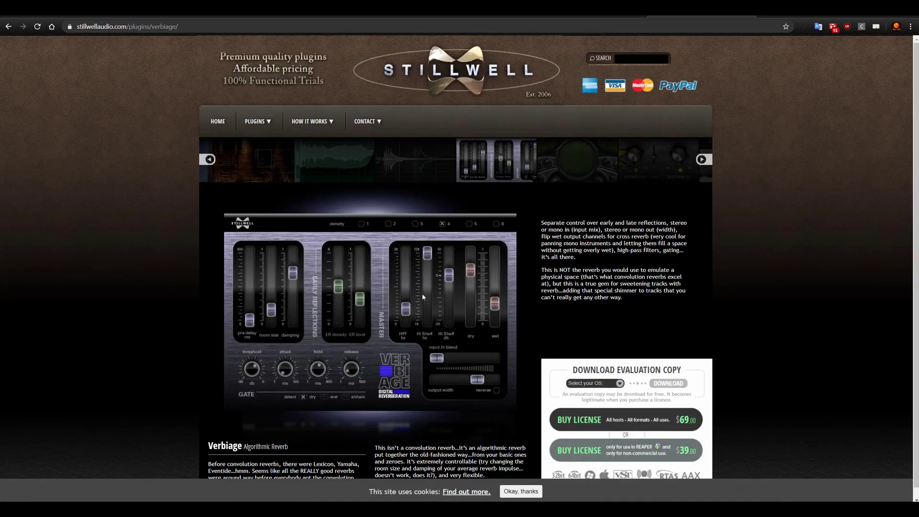
{"action": "scroll", "coordinate": [483, 256], "scroll_direction": "down", "scroll_amount": 1}
{"action": "mouse_move", "coordinate": [257, 111]}
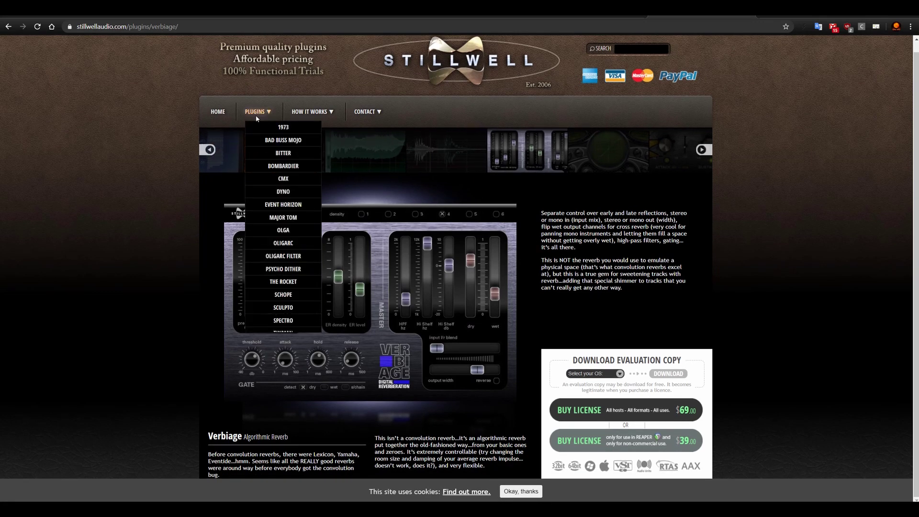
{"action": "left_click", "coordinate": [287, 371]}
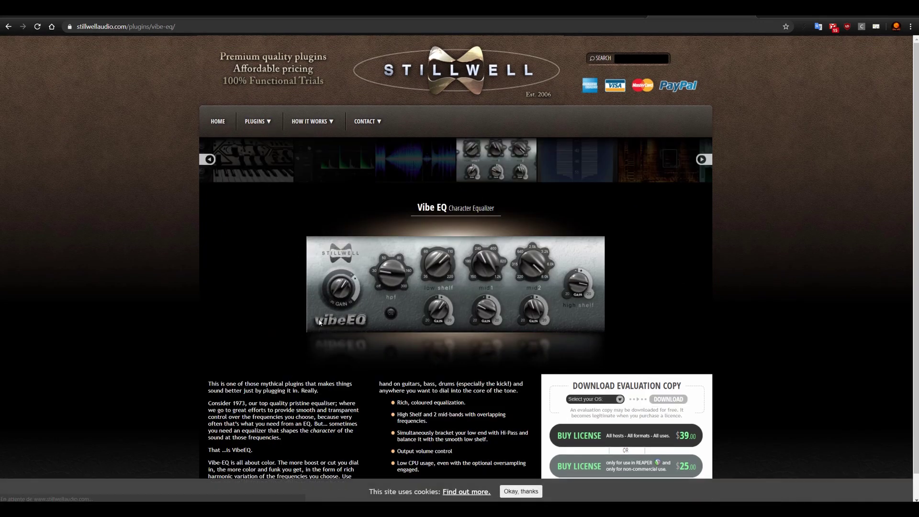
{"action": "scroll", "coordinate": [505, 293], "scroll_direction": "down", "scroll_amount": 1}
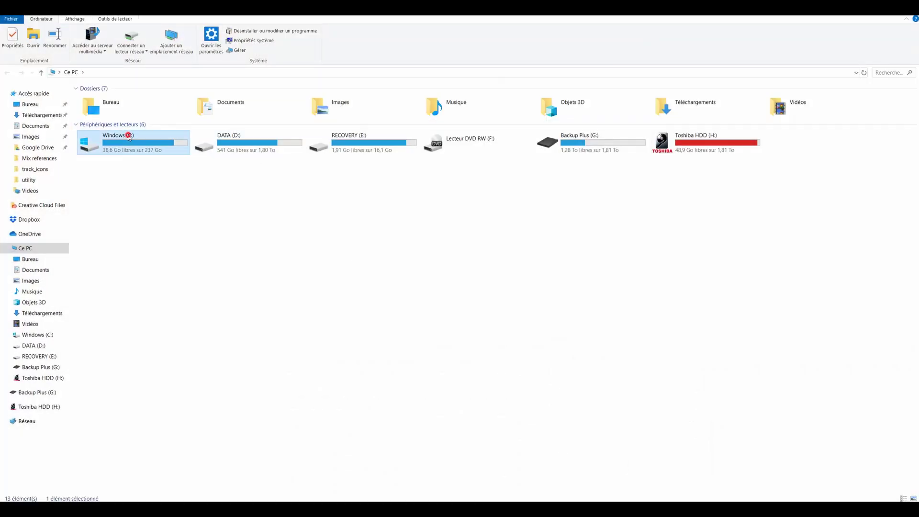
Step: In File Explorer, open the Programmes folder on the Windows (C:) drive and look through its plugin folders
{"action": "double_click", "coordinate": [146, 142]}
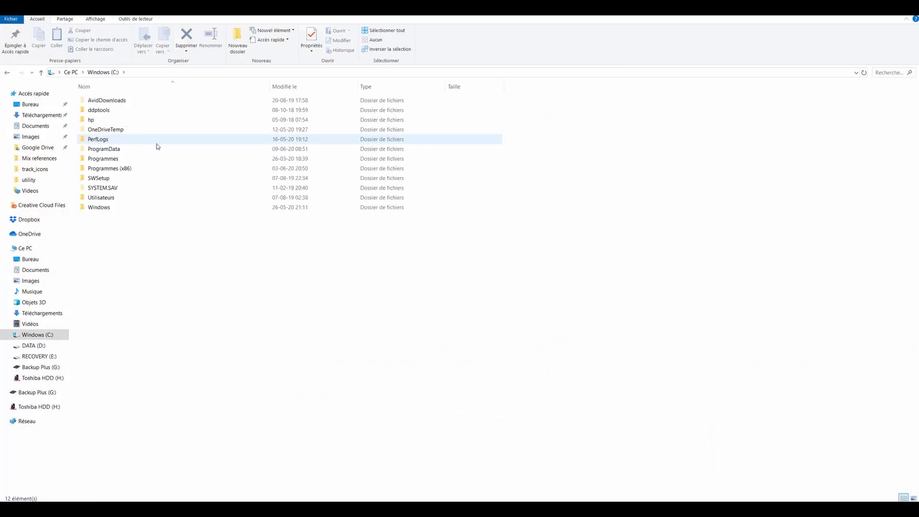
{"action": "double_click", "coordinate": [103, 159]}
{"action": "scroll", "coordinate": [98, 333], "scroll_direction": "down", "scroll_amount": 9}
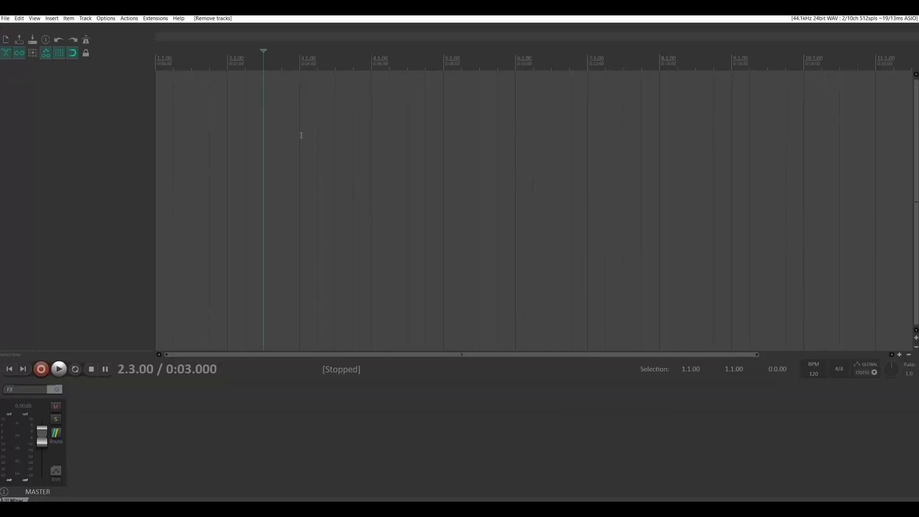
Step: In REAPER, open the preferences' audio device settings and choose Universal Audio Apollo Twin USB as the ASIO driver
{"action": "left_click", "coordinate": [106, 18]}
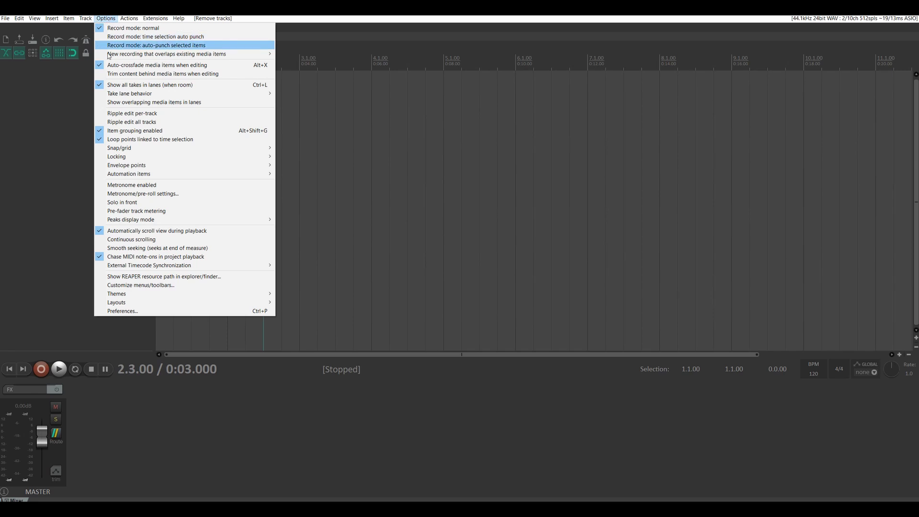
{"action": "left_click", "coordinate": [287, 173]}
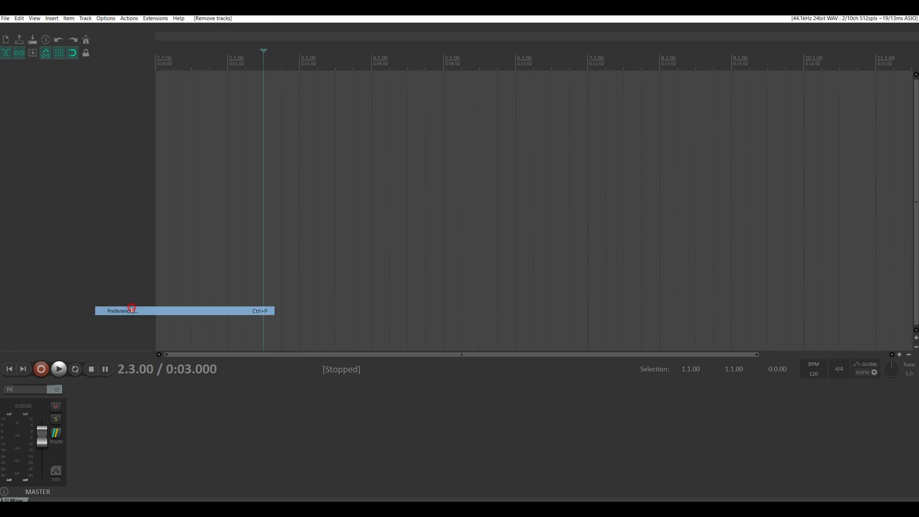
{"action": "key", "text": "ctrl+p"}
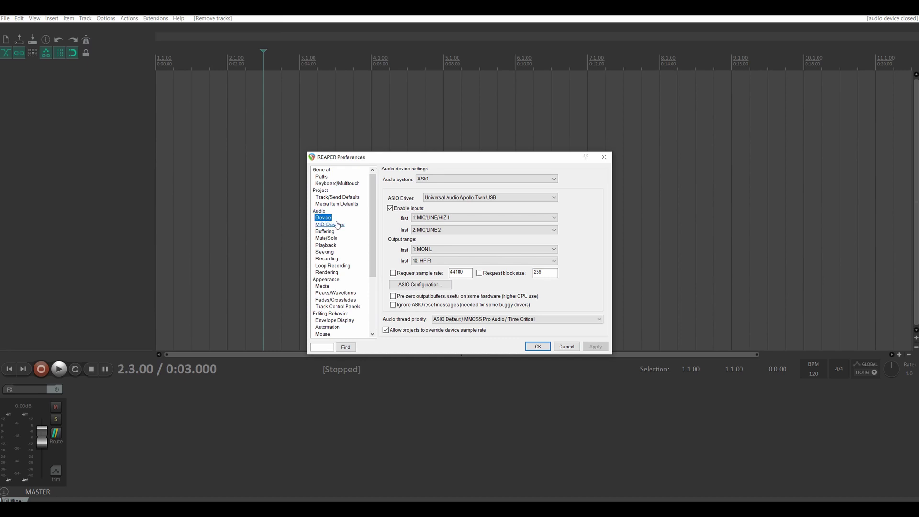
{"action": "left_click", "coordinate": [433, 198]}
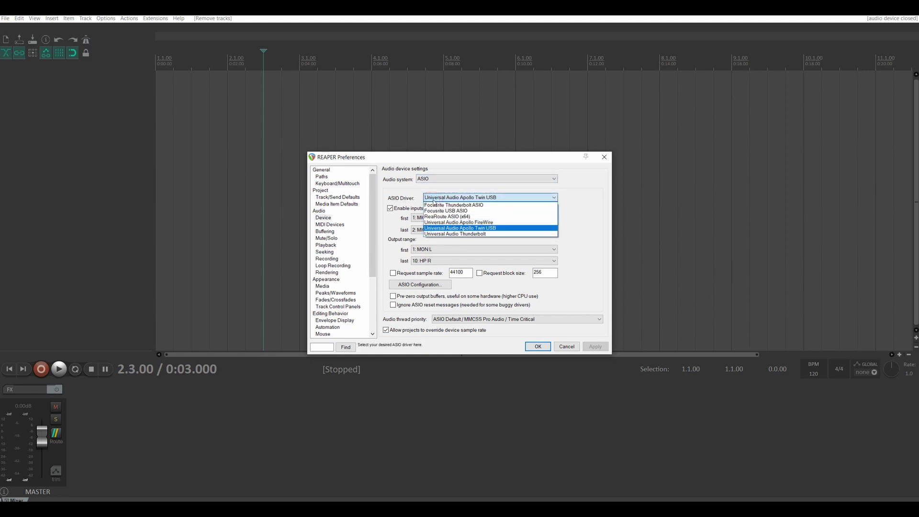
{"action": "left_click", "coordinate": [479, 229]}
Step: Set the input range from 1: MIC/LINE/HIZ 1 to 22: AUX2 R and the output range from 1: MON L to 10: HP R
{"action": "left_click", "coordinate": [428, 219]}
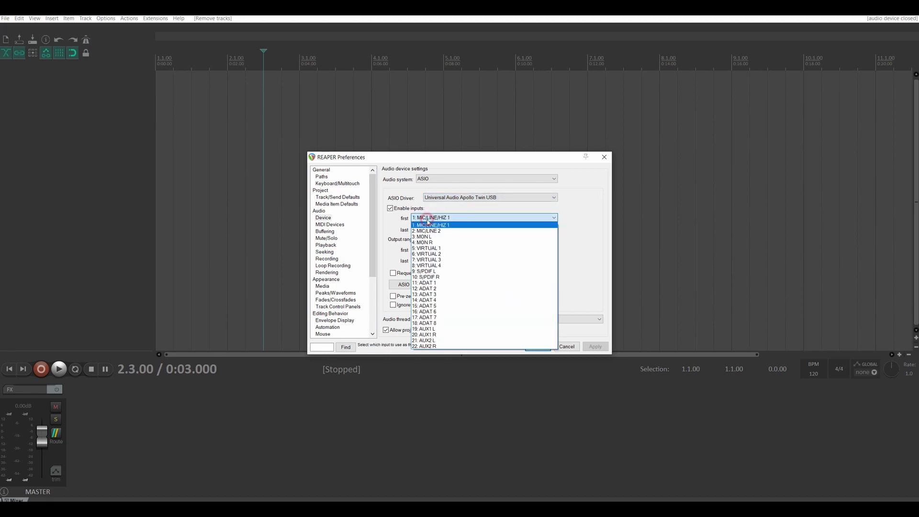
{"action": "left_click", "coordinate": [426, 226]}
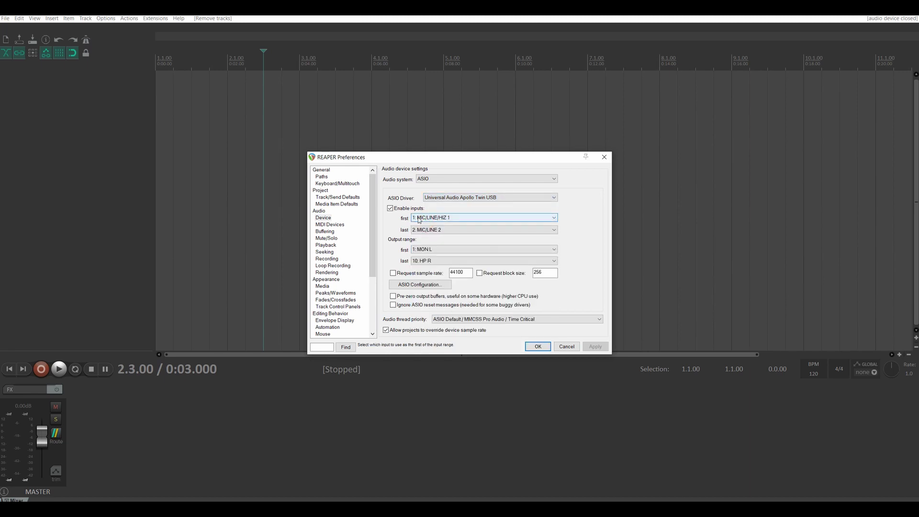
{"action": "left_click", "coordinate": [430, 230]}
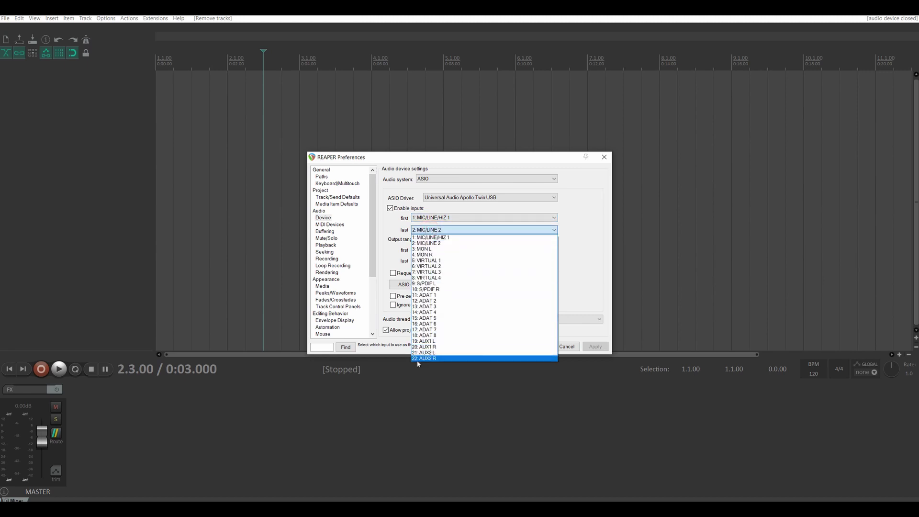
{"action": "left_click", "coordinate": [420, 362]}
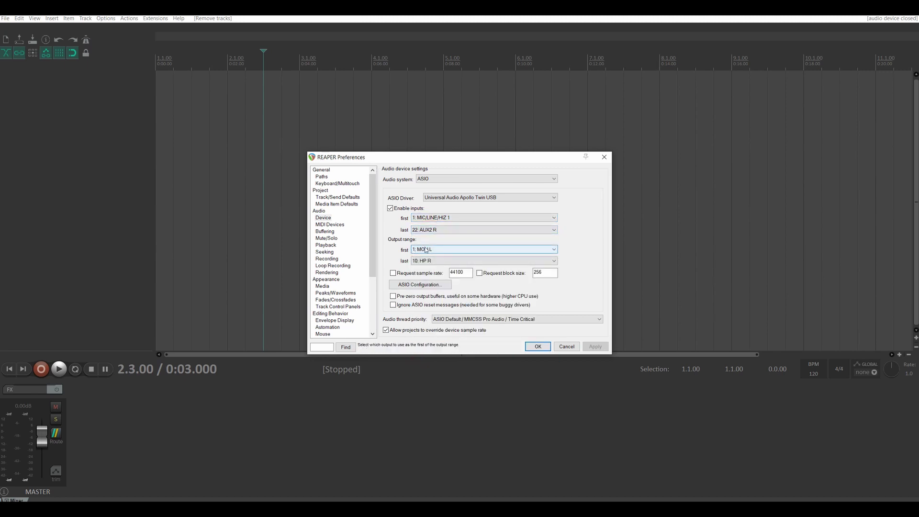
{"action": "left_click", "coordinate": [425, 249]}
{"action": "left_click", "coordinate": [425, 257]}
{"action": "left_click", "coordinate": [426, 260]}
{"action": "left_click", "coordinate": [422, 320]}
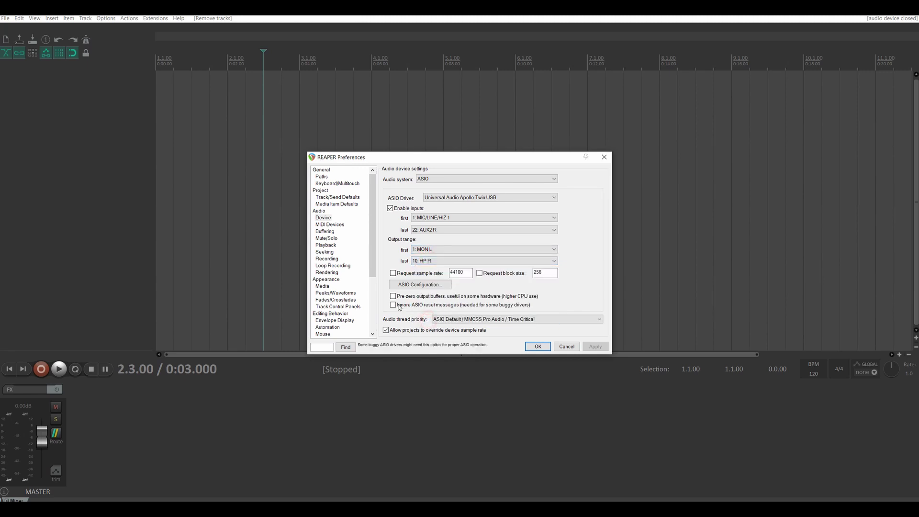
Step: In the MIDI hardware settings, enable the SAMSON Graphite 49 input for control messages
{"action": "left_click", "coordinate": [330, 224]}
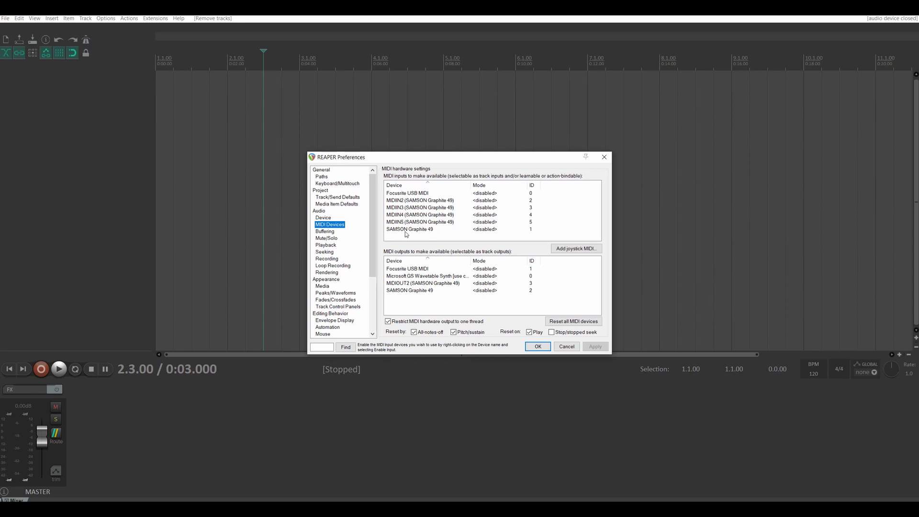
{"action": "right_click", "coordinate": [388, 233]}
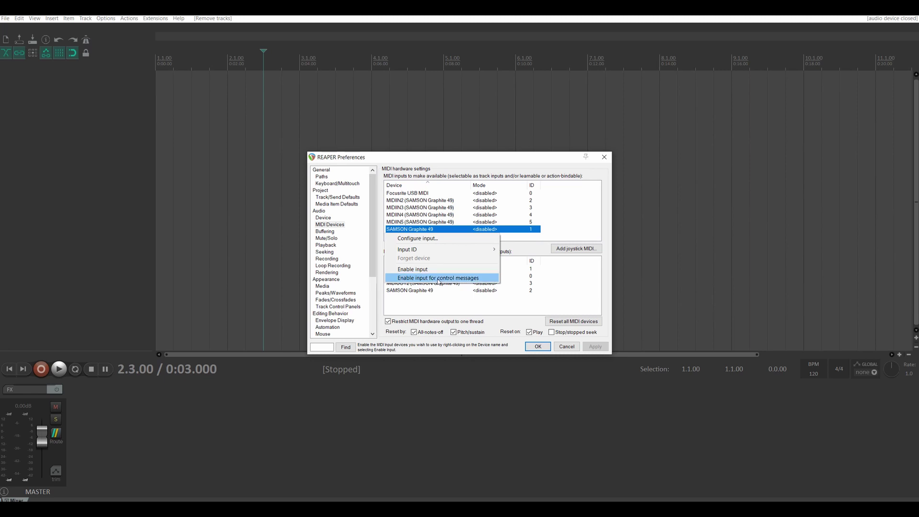
{"action": "left_click", "coordinate": [437, 279]}
Step: Review the VST plug-in paths and scan options, comparing them with the plugin folders in File Explorer, and return to REAPER
{"action": "scroll", "coordinate": [335, 287], "scroll_direction": "down", "scroll_amount": 5}
{"action": "left_click", "coordinate": [322, 299]}
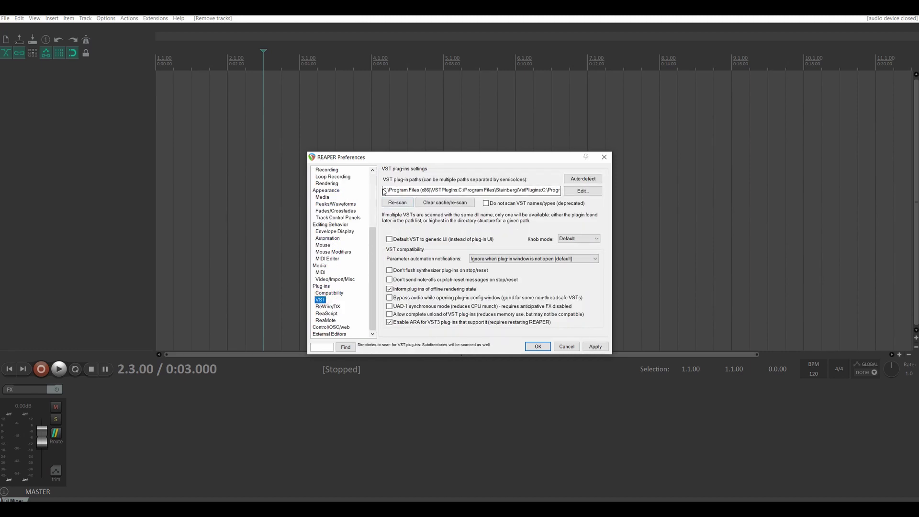
{"action": "key", "text": "alt+Tab"}
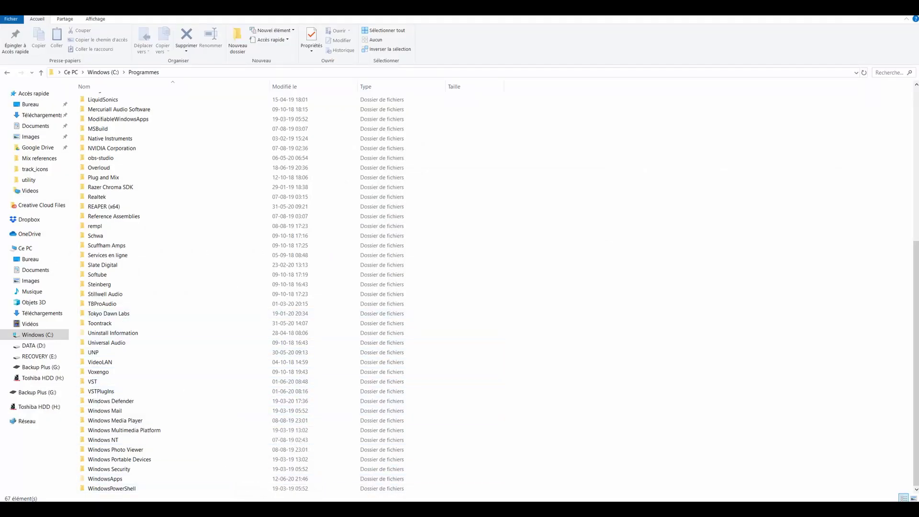
{"action": "key", "text": "alt+Tab"}
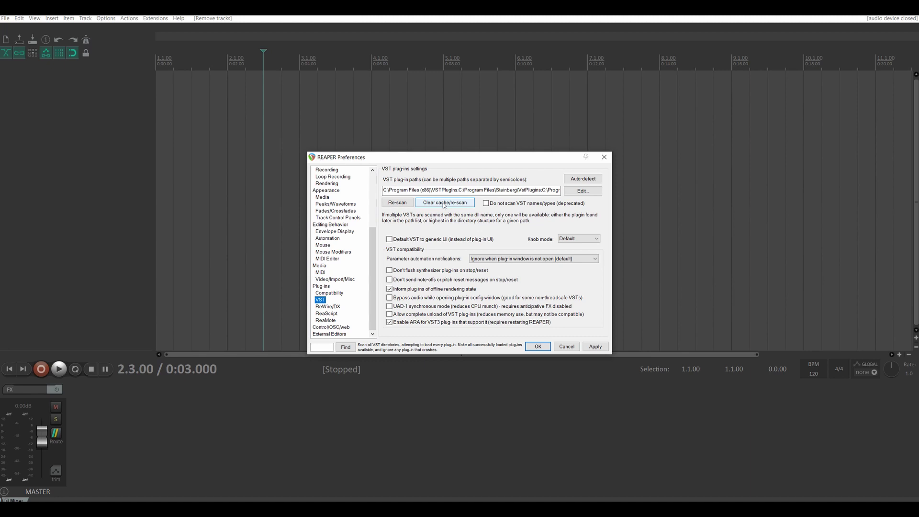
Step: In the media item appearance settings, enable the Not locked, Not muted, No FX, No active envelopes, No notes and Item Properties buttons
{"action": "left_click", "coordinate": [321, 198]}
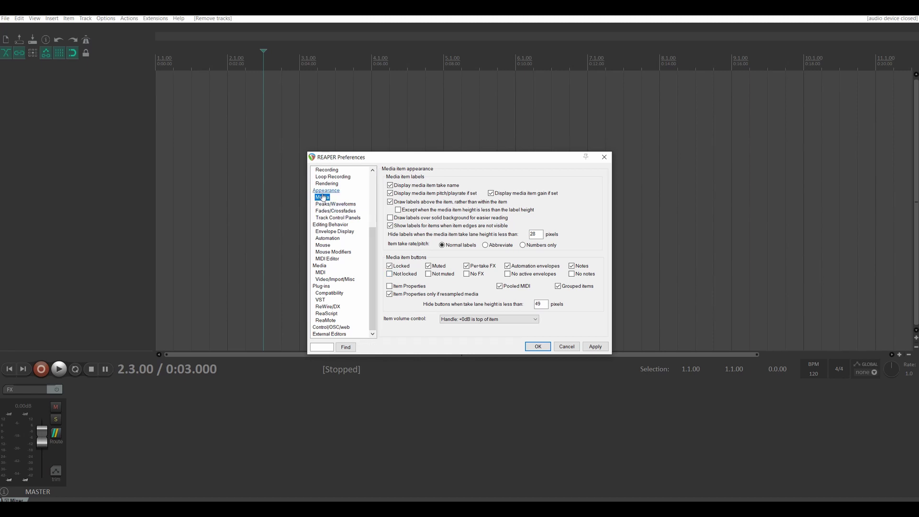
{"action": "left_click", "coordinate": [388, 266]}
{"action": "left_click", "coordinate": [389, 266]}
{"action": "left_click", "coordinate": [389, 274]}
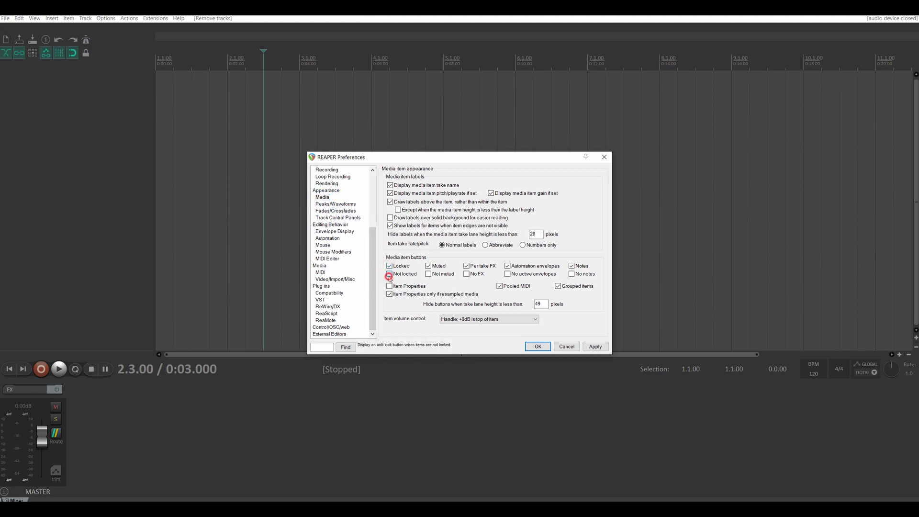
{"action": "left_click", "coordinate": [428, 273]}
{"action": "left_click", "coordinate": [467, 274]}
{"action": "left_click", "coordinate": [508, 274]}
{"action": "left_click", "coordinate": [570, 274]}
{"action": "left_click", "coordinate": [390, 286]}
Step: Set the item volume control to Knob and apply the preferences
{"action": "left_click", "coordinate": [457, 319]}
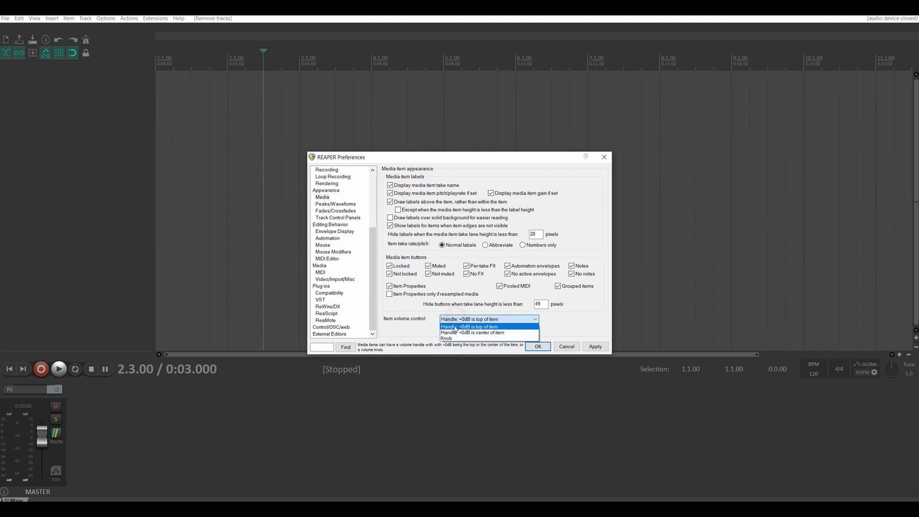
{"action": "left_click", "coordinate": [448, 338]}
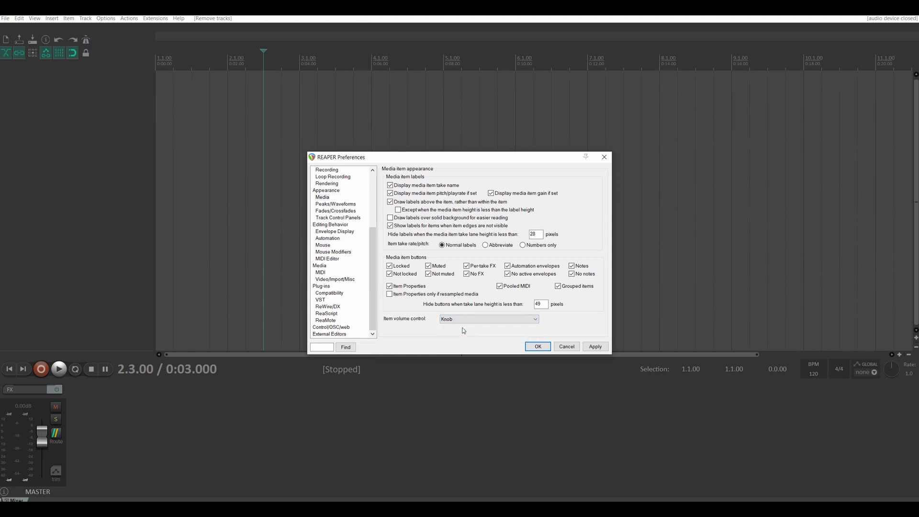
{"action": "left_click", "coordinate": [537, 347]}
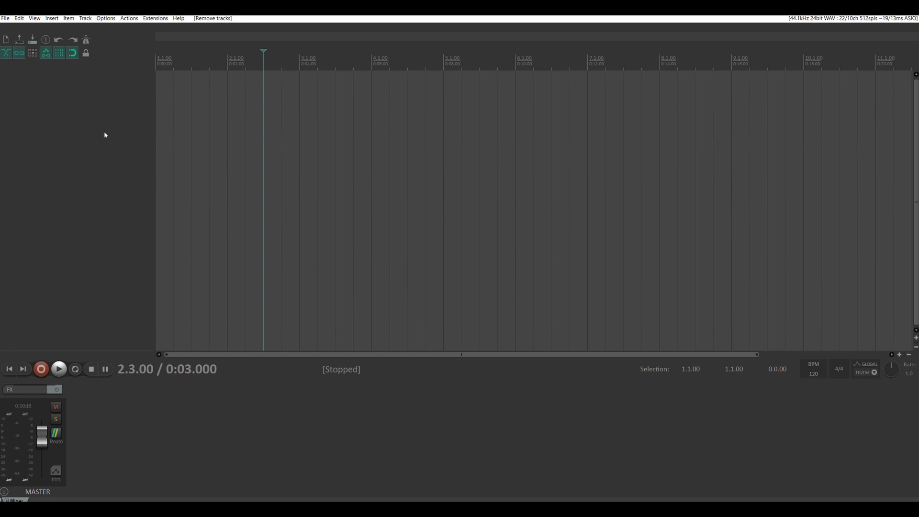
Step: In File Explorer, open the PROD HIP HOP folder on the desktop and delete the companion file listed after Instrumentale.wav
{"action": "left_click", "coordinate": [277, 475]}
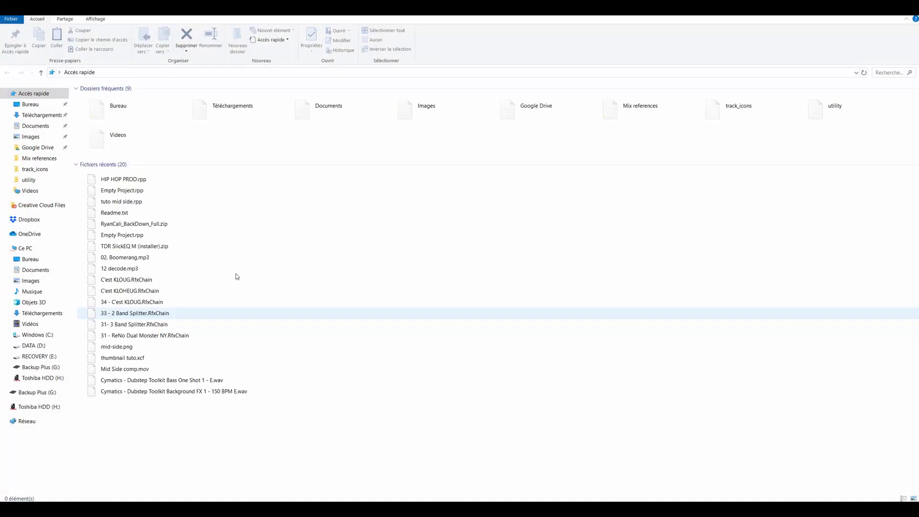
{"action": "left_click", "coordinate": [30, 259]}
{"action": "double_click", "coordinate": [111, 217]}
{"action": "left_click", "coordinate": [105, 123]}
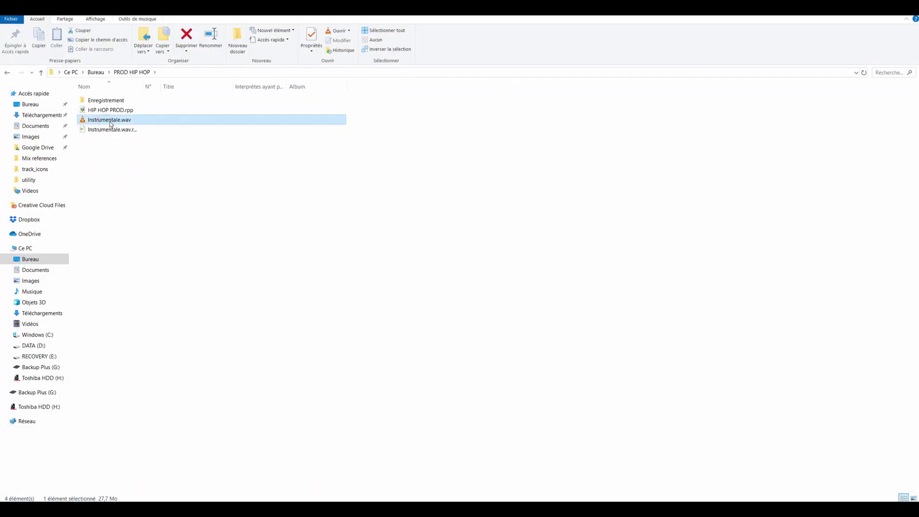
{"action": "right_click", "coordinate": [112, 131]}
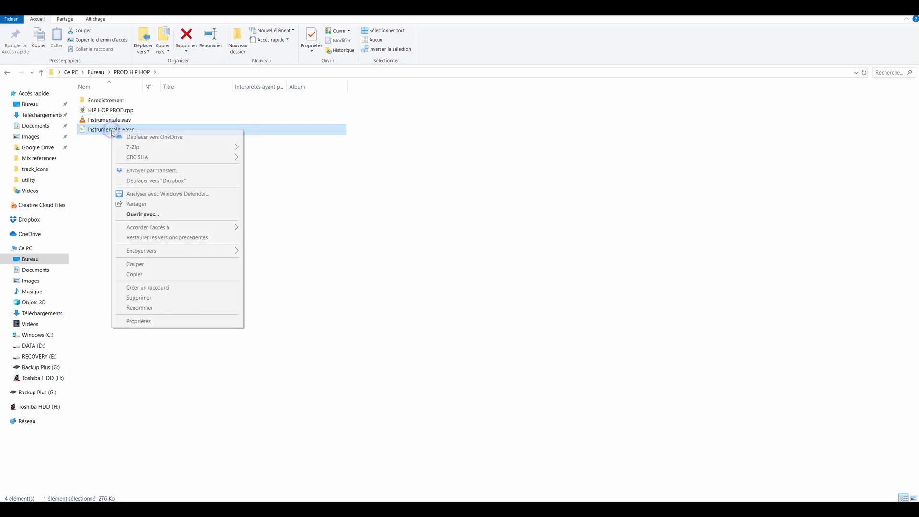
{"action": "left_click", "coordinate": [139, 297]}
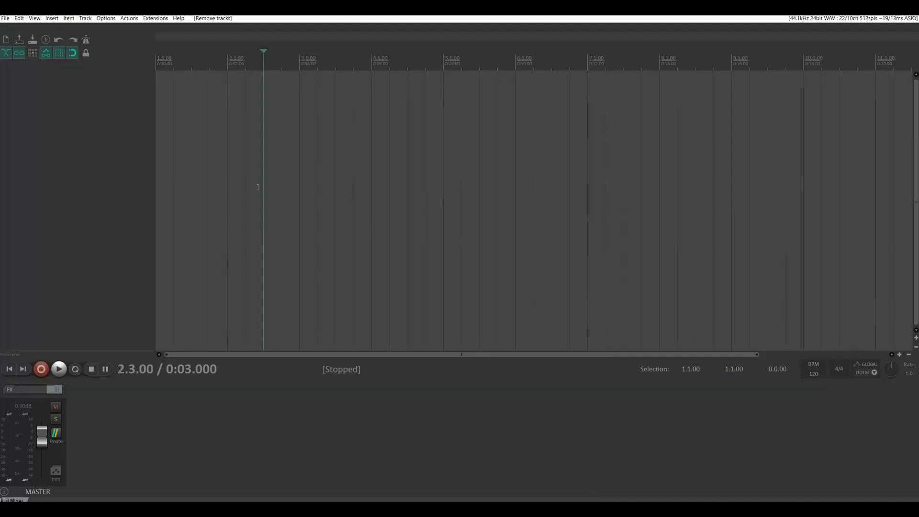
Step: In the project settings, enable the 44100 Hz project sample rate and set the timebase for items/envelopes/markers to Time
{"action": "left_click", "coordinate": [45, 42]}
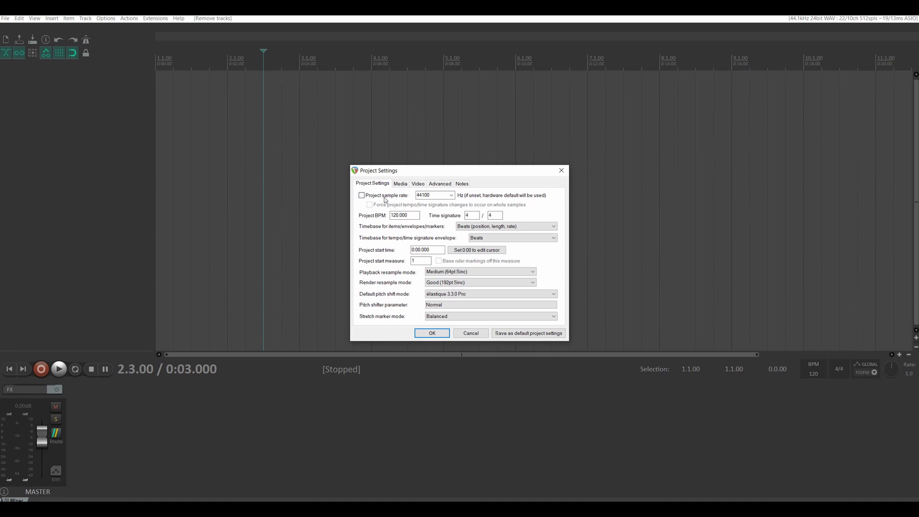
{"action": "left_click", "coordinate": [361, 196]}
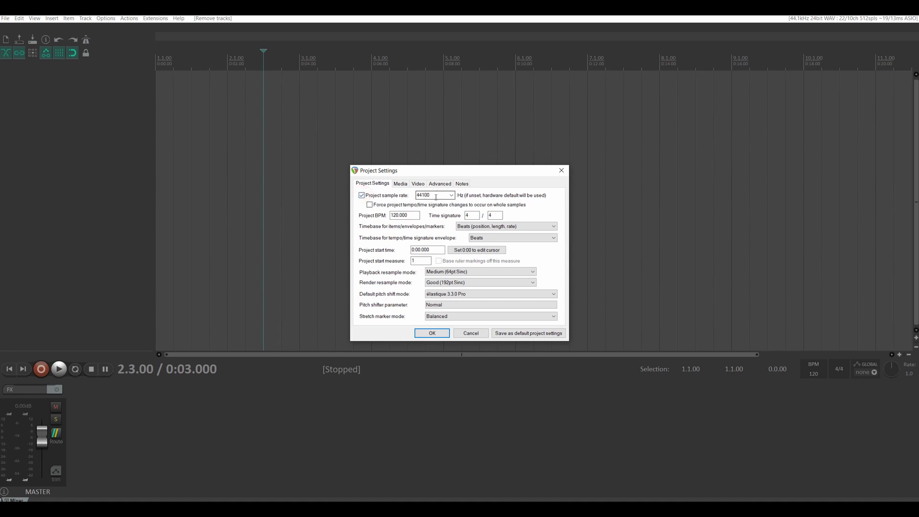
{"action": "left_click", "coordinate": [476, 227]}
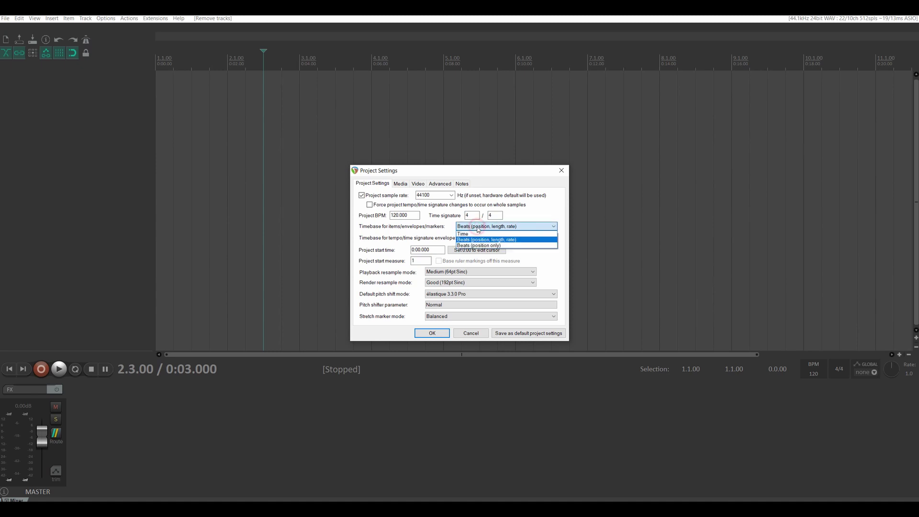
{"action": "left_click", "coordinate": [463, 234]}
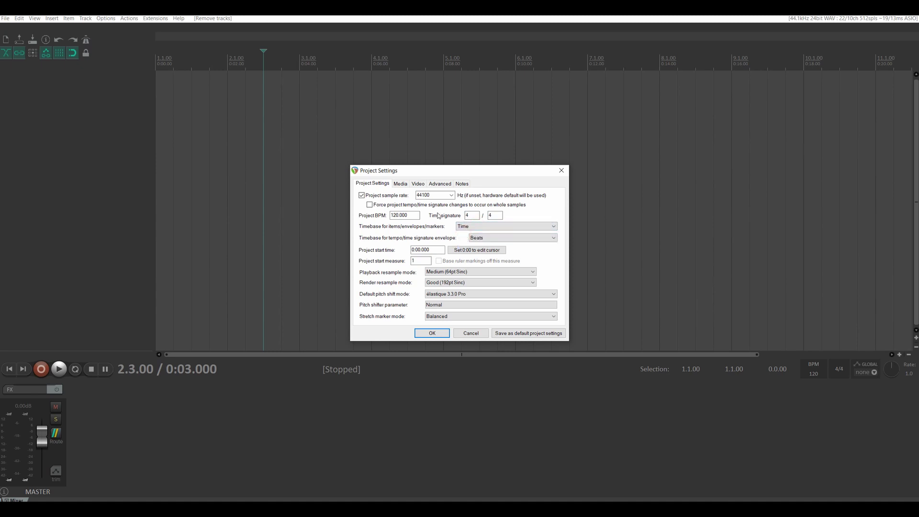
Step: Set the project's media save path to the Enregistrement folder inside PROD HIP HOP and apply the project settings
{"action": "left_click", "coordinate": [403, 185]}
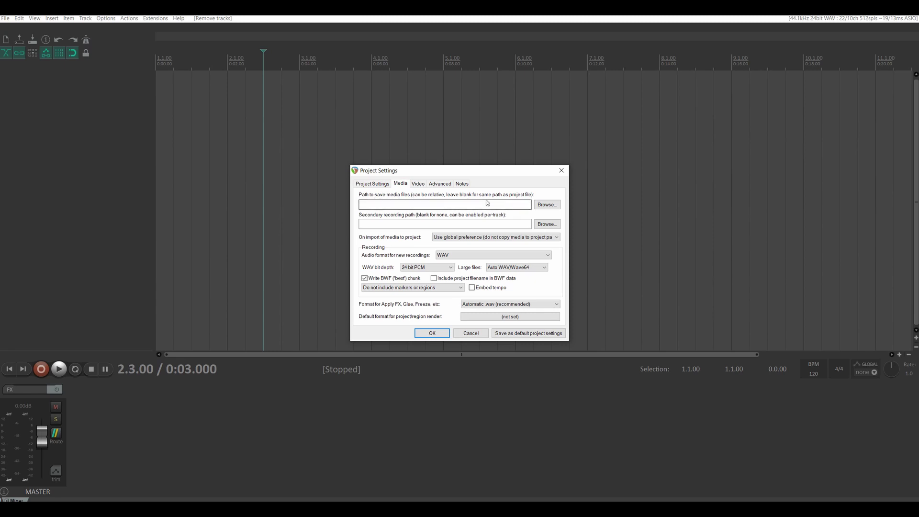
{"action": "left_click", "coordinate": [545, 204]}
{"action": "scroll", "coordinate": [448, 277], "scroll_direction": "down", "scroll_amount": 4}
{"action": "double_click", "coordinate": [424, 286]}
{"action": "scroll", "coordinate": [428, 302], "scroll_direction": "up", "scroll_amount": 1}
{"action": "left_click", "coordinate": [433, 313]}
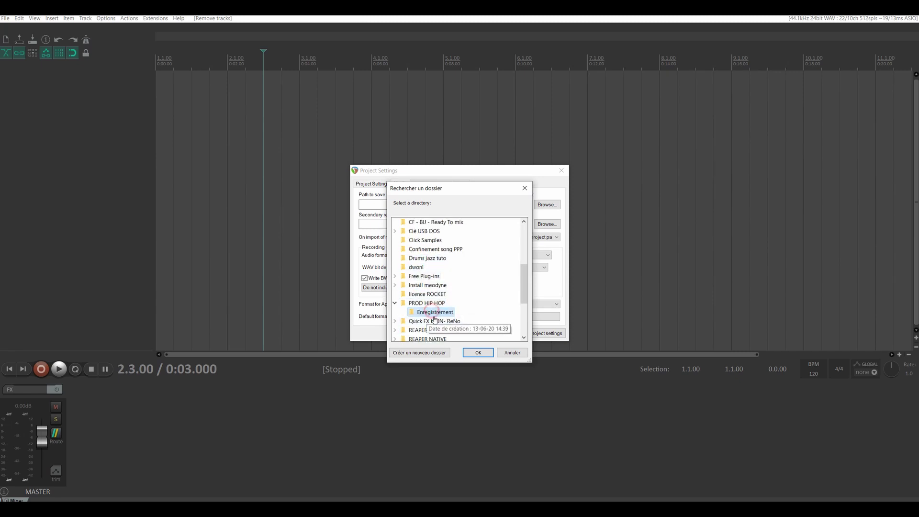
{"action": "left_click", "coordinate": [478, 352]}
{"action": "left_click", "coordinate": [431, 335]}
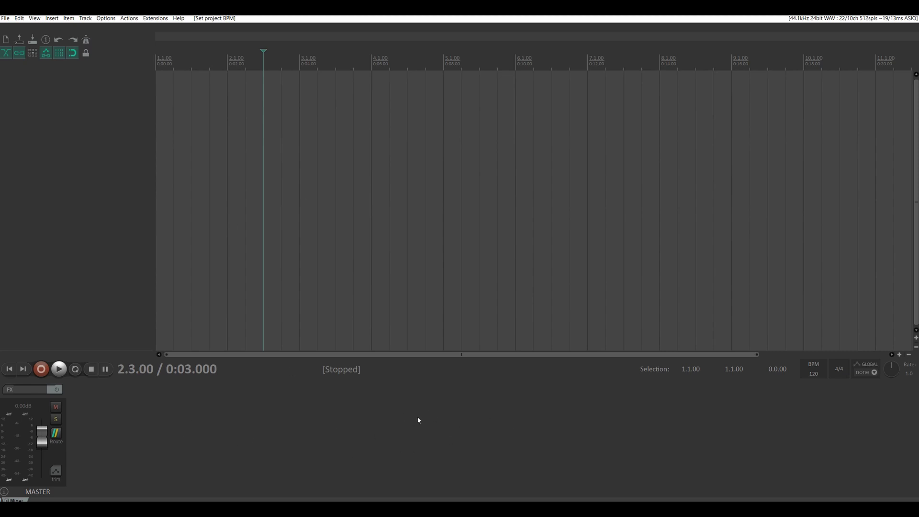
Step: Toggle the mixer's visibility several times and leave it hidden
{"action": "key", "text": "ctrl+m"}
{"action": "key", "text": "ctrl+m"}
{"action": "key", "text": "ctrl+m"}
{"action": "key", "text": "ctrl+m"}
{"action": "key", "text": "ctrl+m"}
{"action": "key", "text": "ctrl+m"}
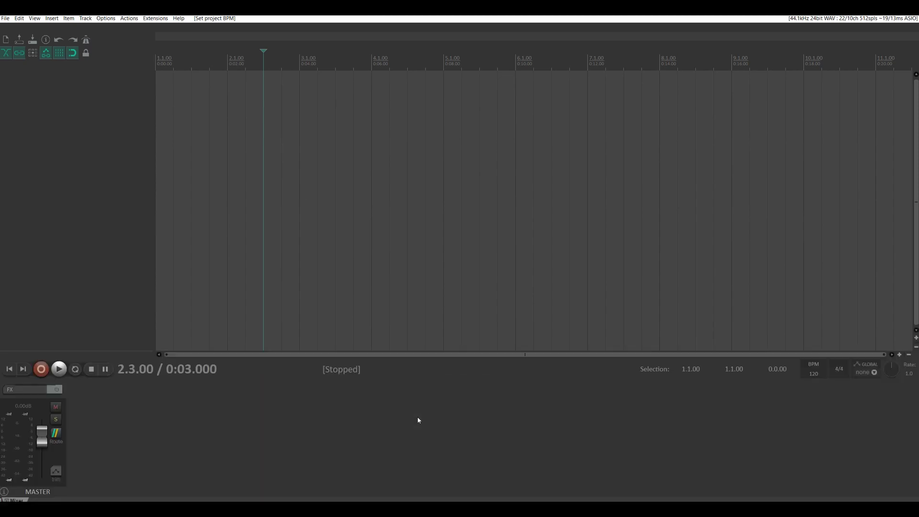
{"action": "key", "text": "ctrl+m"}
{"action": "key", "text": "ctrl+m"}
{"action": "key", "text": "ctrl+m"}
{"action": "key", "text": "ctrl+m"}
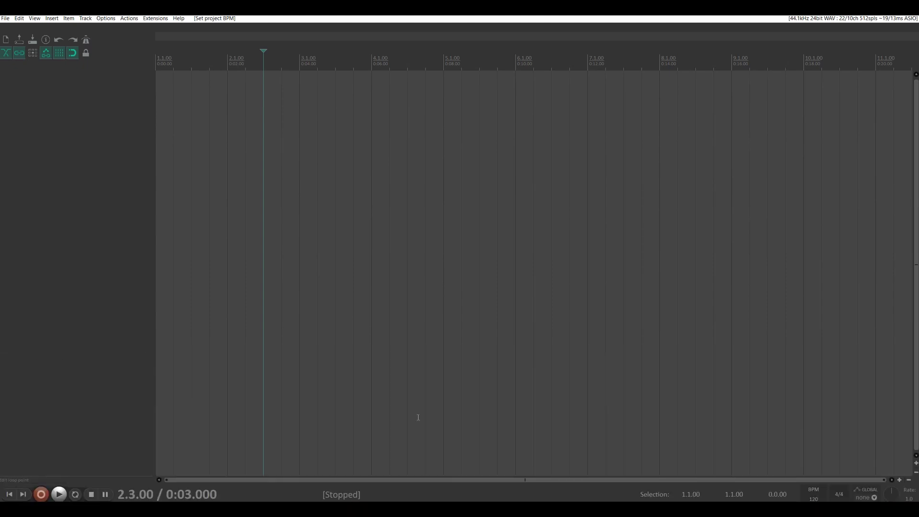
{"action": "key", "text": "ctrl+m"}
{"action": "key", "text": "ctrl+m"}
{"action": "key", "text": "ctrl+m"}
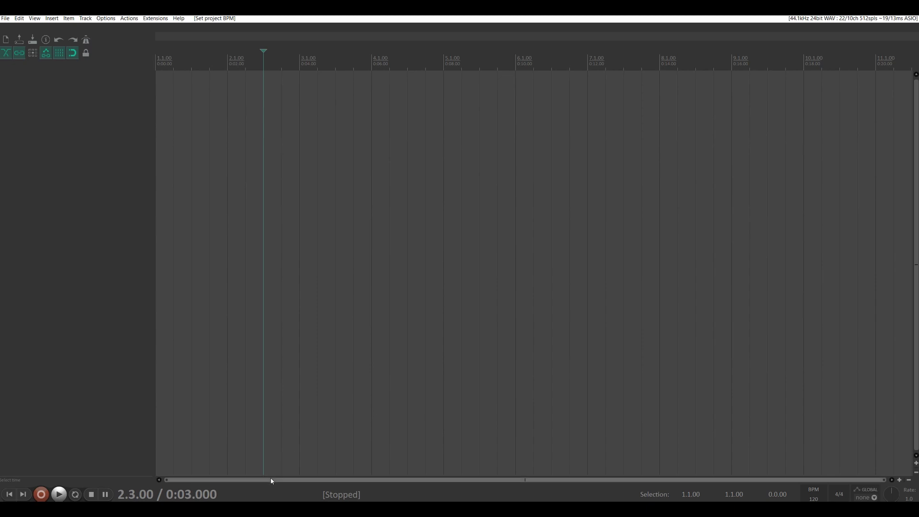
Step: Move the docked transport to the Above ruler position
{"action": "right_click", "coordinate": [256, 493]}
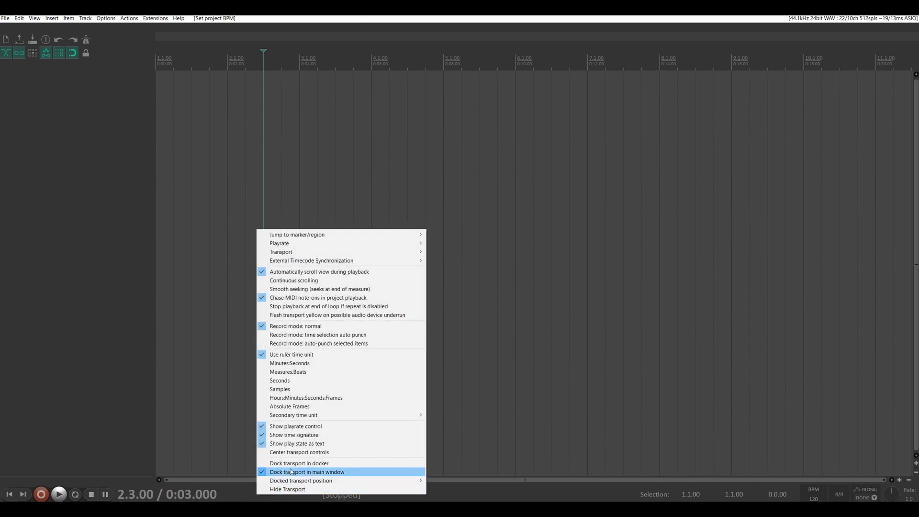
{"action": "mouse_move", "coordinate": [298, 482]}
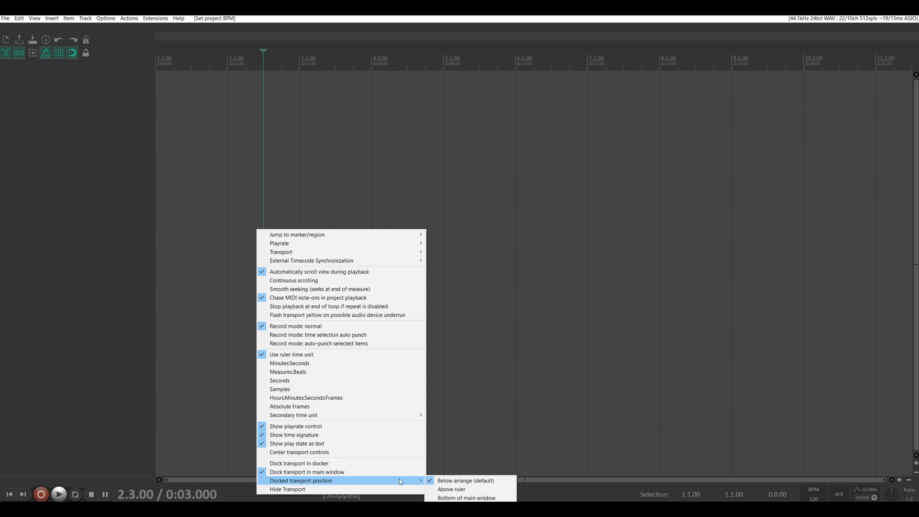
{"action": "left_click", "coordinate": [457, 489]}
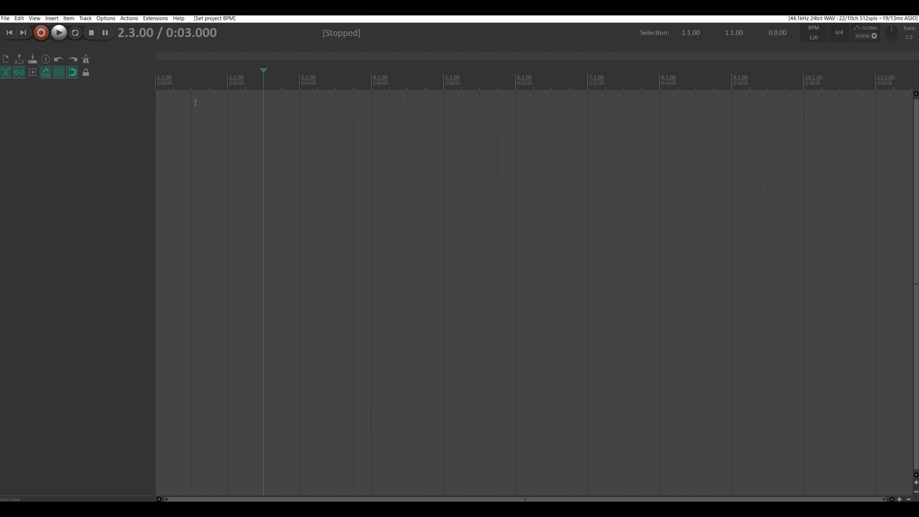
Step: Using the Media Explorer, insert Instrumentale.wav from the desktop's PROD HIP HOP folder at the project start on a new track, and close the explorer
{"action": "left_click", "coordinate": [34, 19]}
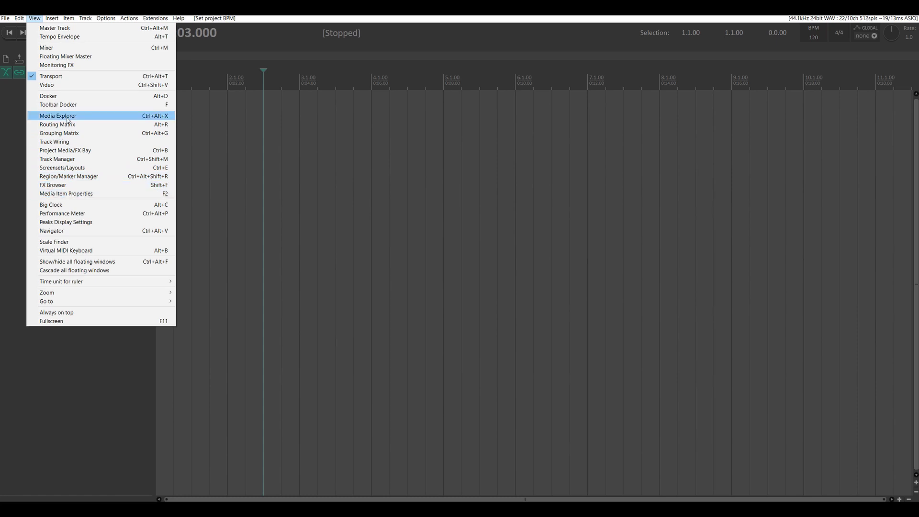
{"action": "left_click", "coordinate": [147, 117]}
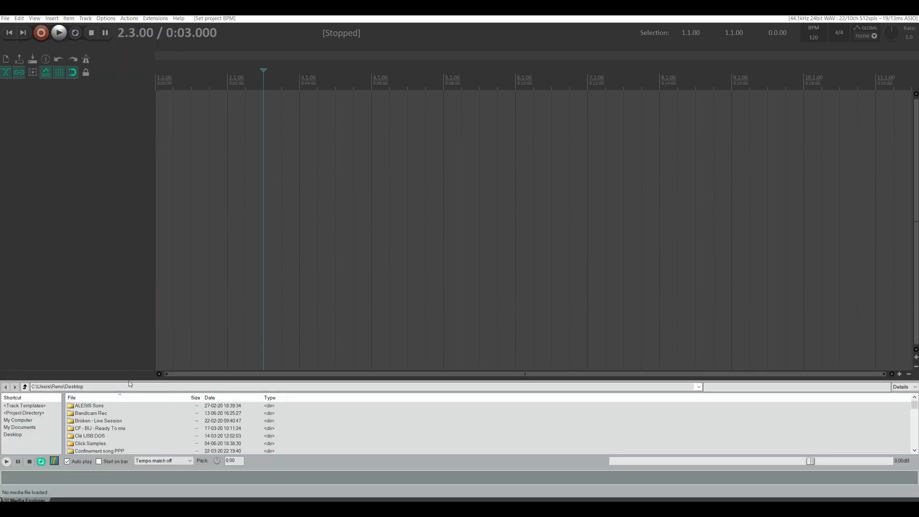
{"action": "left_click_drag", "start_coordinate": [127, 379], "coordinate": [91, 266]}
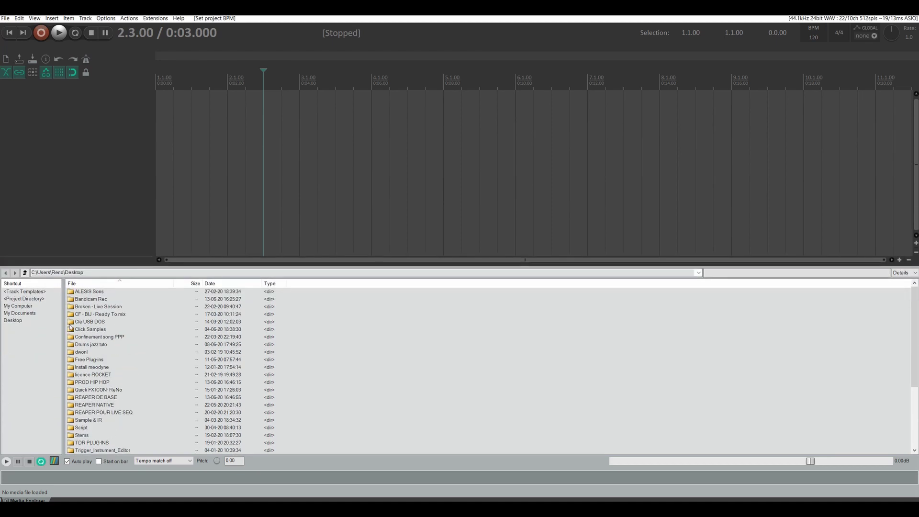
{"action": "left_click", "coordinate": [19, 321]}
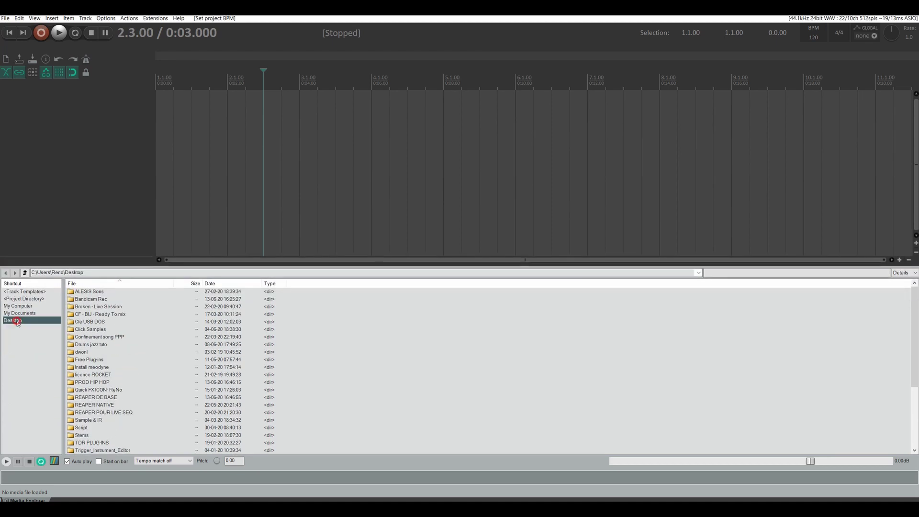
{"action": "double_click", "coordinate": [95, 382]}
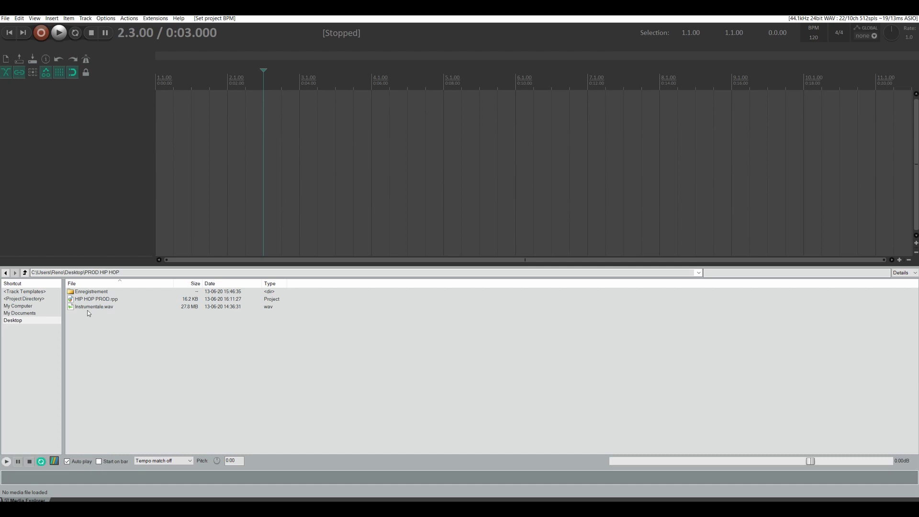
{"action": "left_click_drag", "start_coordinate": [90, 309], "coordinate": [159, 122]}
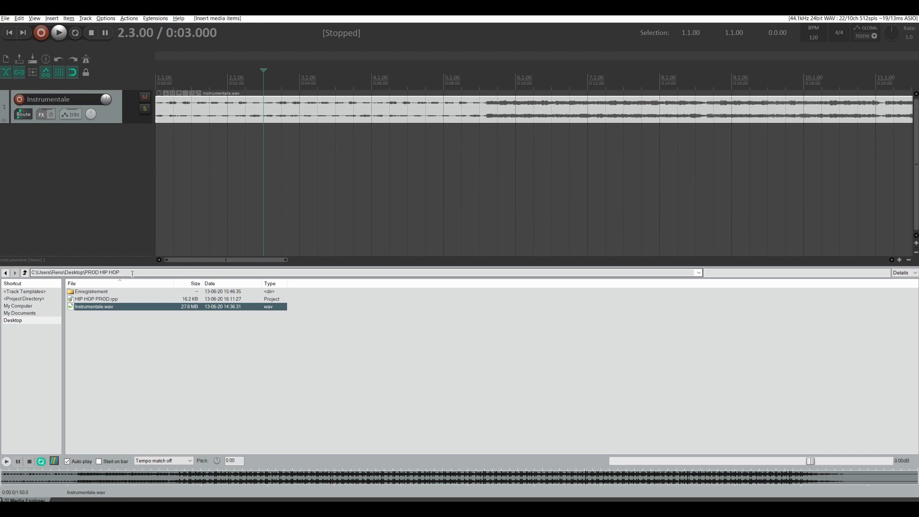
{"action": "key", "text": "ctrl+alt+x"}
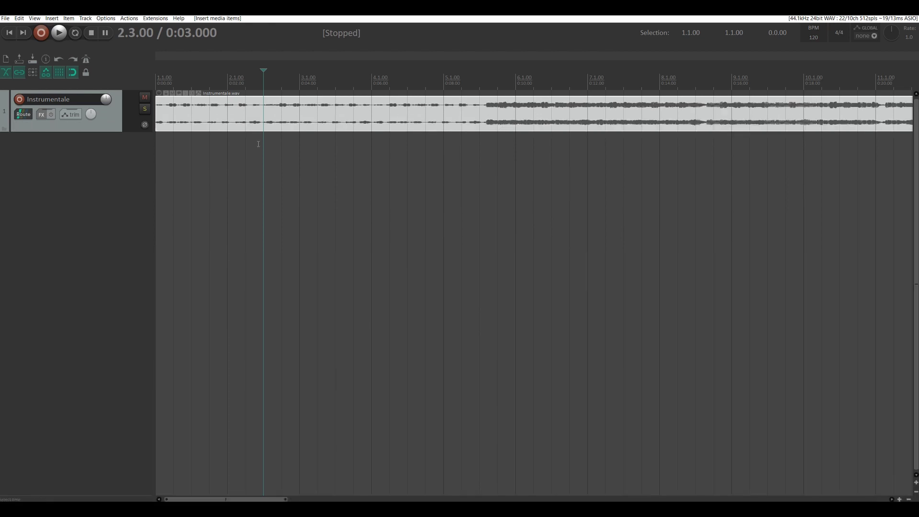
Step: Play the instrumental from 16.1.00 for a few seconds and stop playback
{"action": "scroll", "coordinate": [283, 90], "scroll_direction": "down", "scroll_amount": 4}
{"action": "scroll", "coordinate": [337, 86], "scroll_direction": "down", "scroll_amount": 2}
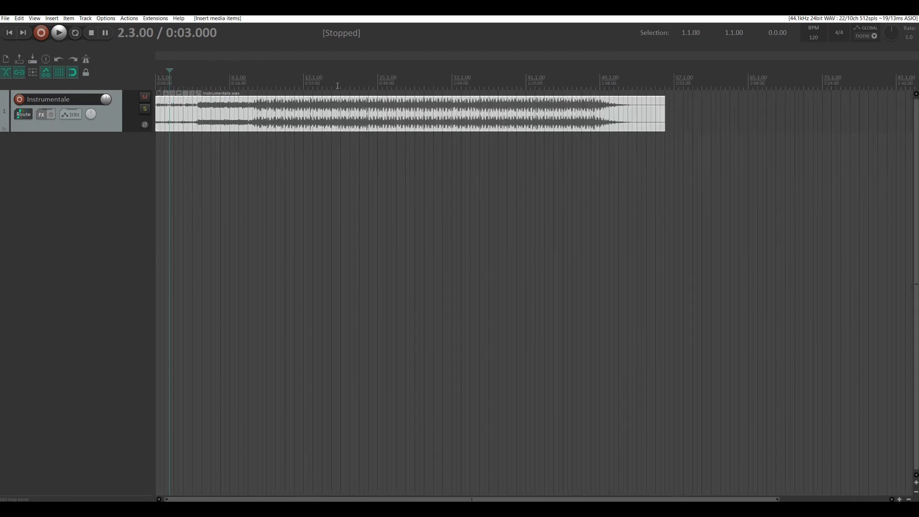
{"action": "left_click", "coordinate": [295, 82]}
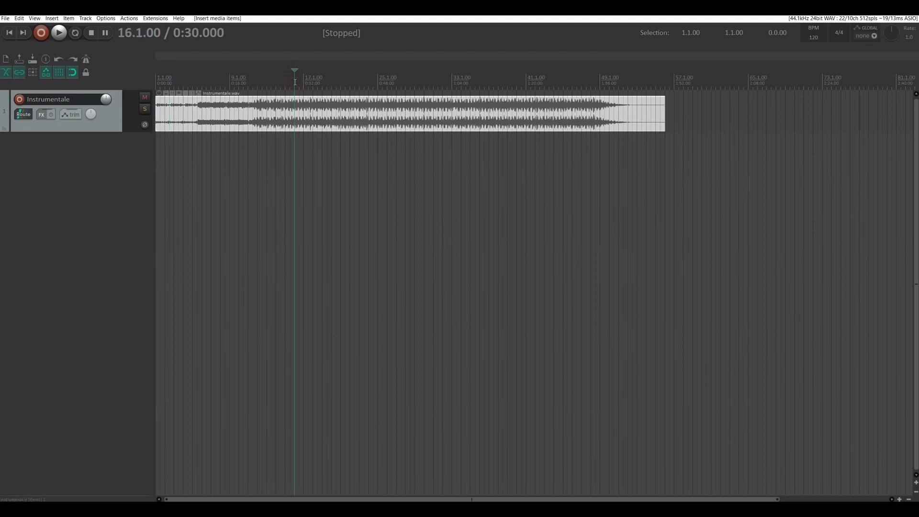
{"action": "key", "text": "space"}
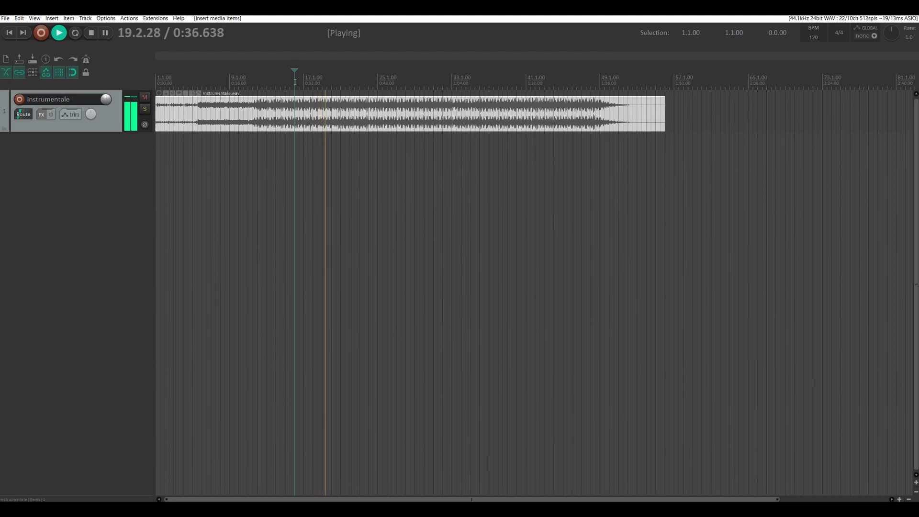
{"action": "key", "text": "space"}
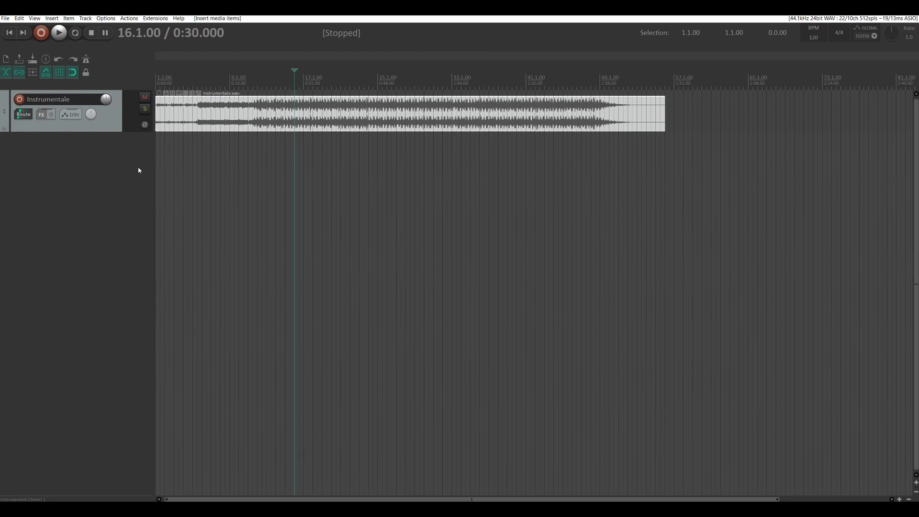
Step: Add a second track below Instrumentale and name it MA VOIX
{"action": "double_click", "coordinate": [90, 167]}
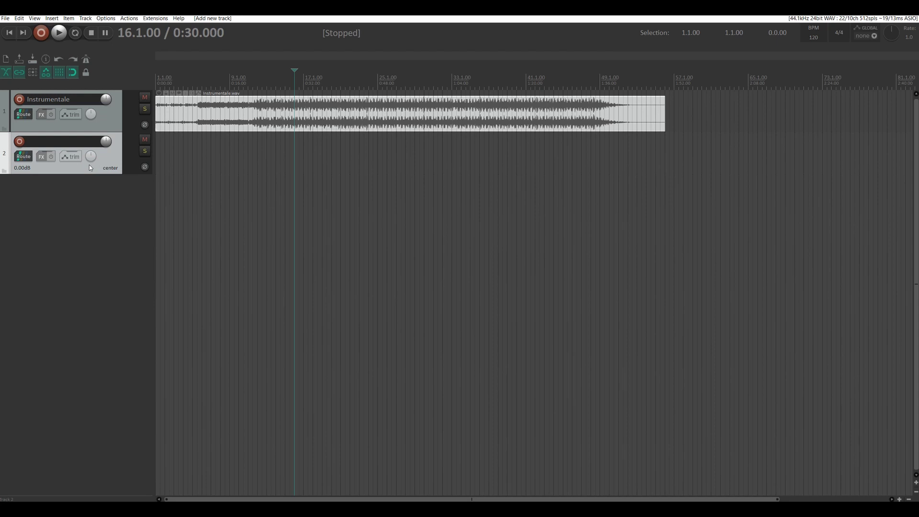
{"action": "double_click", "coordinate": [59, 143]}
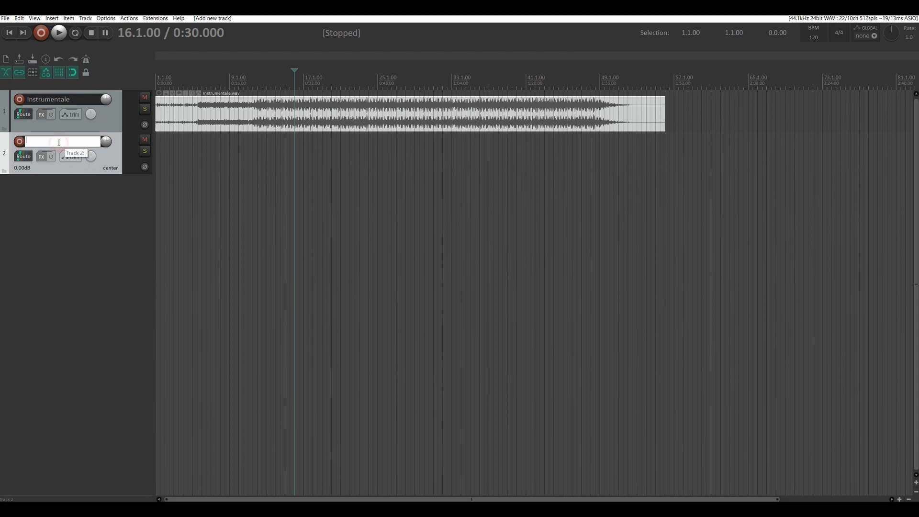
{"action": "type", "text": "MA VOIX"}
{"action": "key", "text": "Return"}
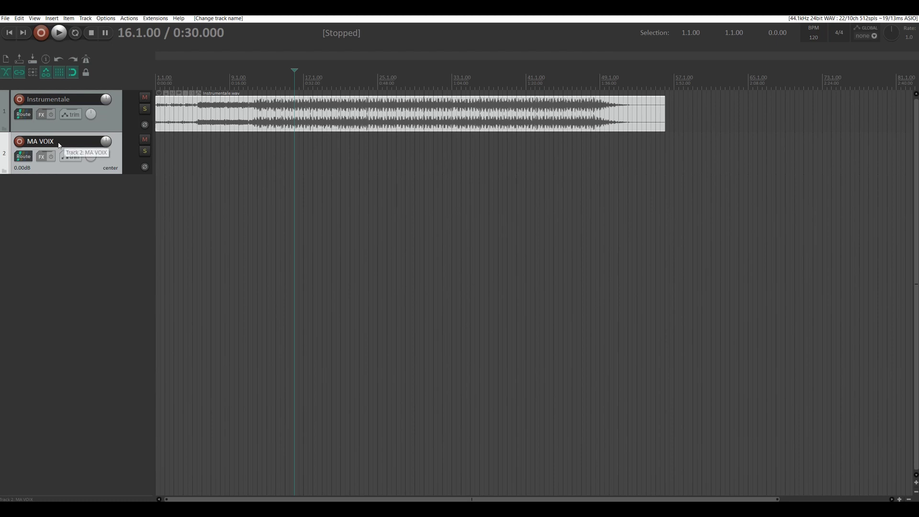
Step: Arm the MA VOIX track for recording and cycle through its record monitoring modes
{"action": "left_click", "coordinate": [19, 141]}
{"action": "left_click", "coordinate": [28, 142]}
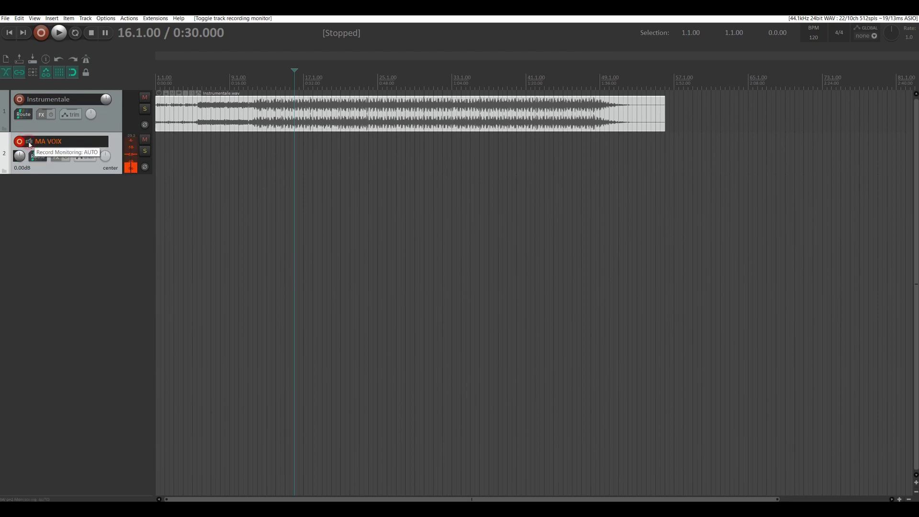
{"action": "left_click", "coordinate": [29, 143]}
{"action": "left_click", "coordinate": [30, 142]}
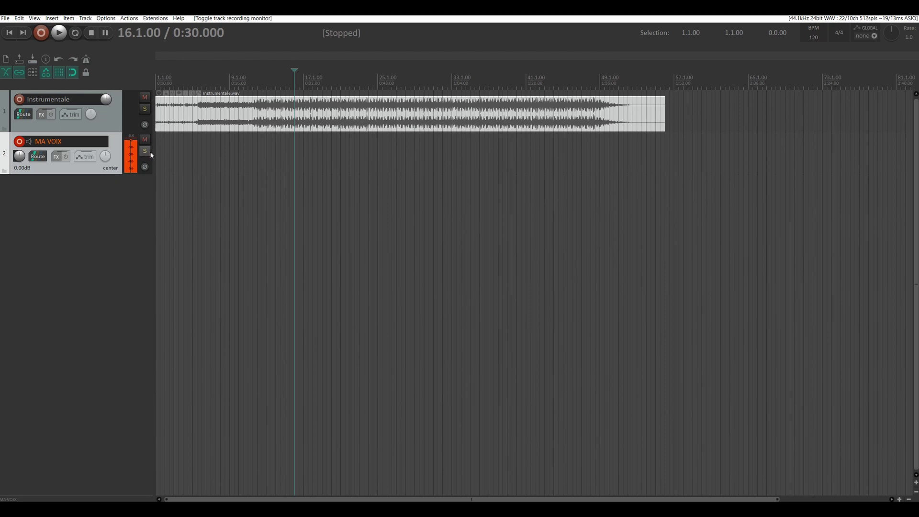
Step: Set the MA VOIX track's input to mono MIC/LINE 2 and toggle its record monitoring
{"action": "left_click_drag", "start_coordinate": [153, 155], "coordinate": [239, 155]}
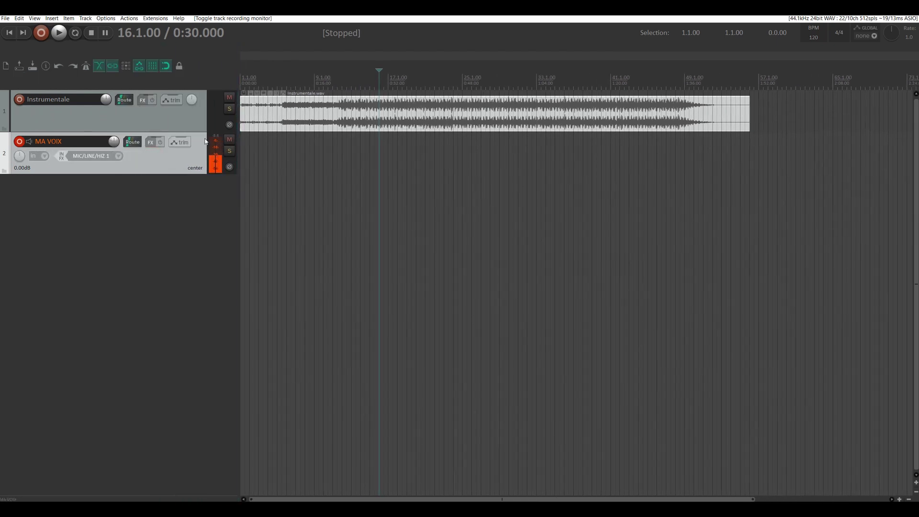
{"action": "left_click", "coordinate": [77, 158]}
{"action": "mouse_move", "coordinate": [110, 161]}
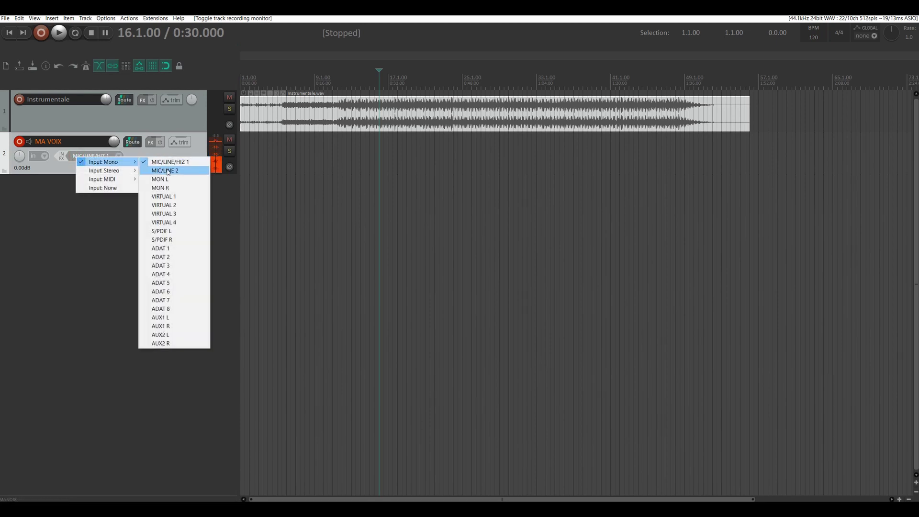
{"action": "left_click", "coordinate": [168, 171]}
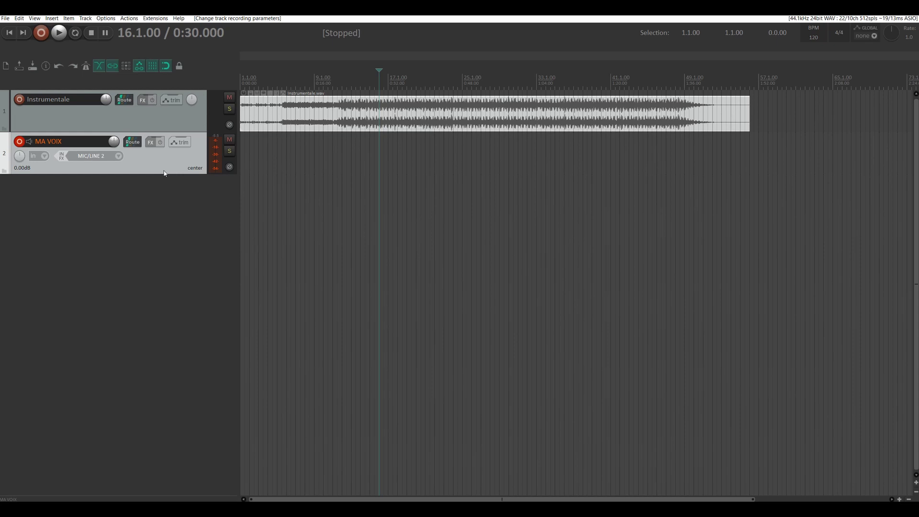
{"action": "left_click", "coordinate": [29, 142]}
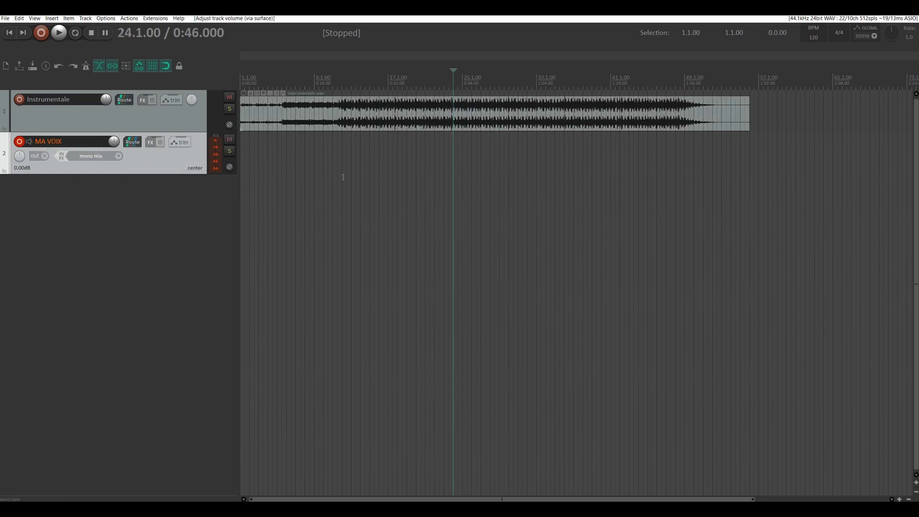
Step: Place the edit cursor at 12.3.00 and increase the height of the MA VOIX track
{"action": "left_click", "coordinate": [346, 73]}
{"action": "scroll", "coordinate": [350, 109], "scroll_direction": "up", "scroll_amount": 2}
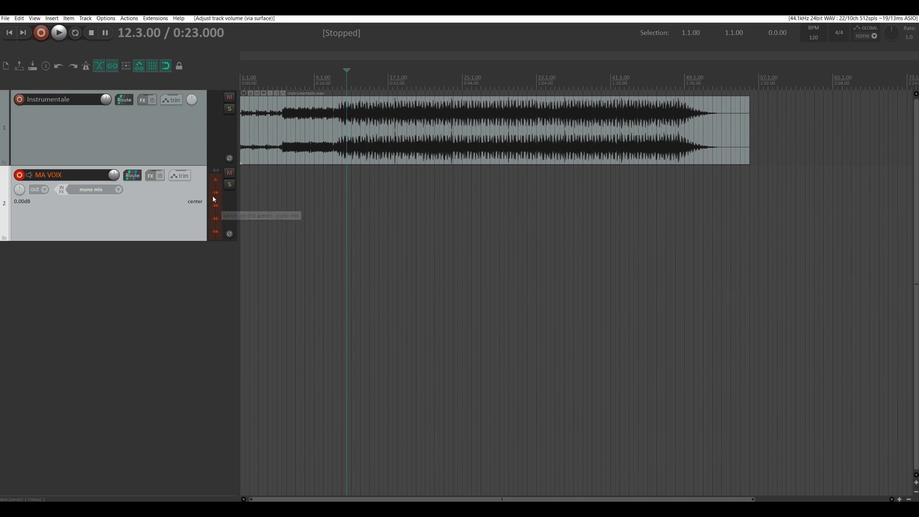
{"action": "left_click_drag", "start_coordinate": [175, 241], "coordinate": [175, 349]}
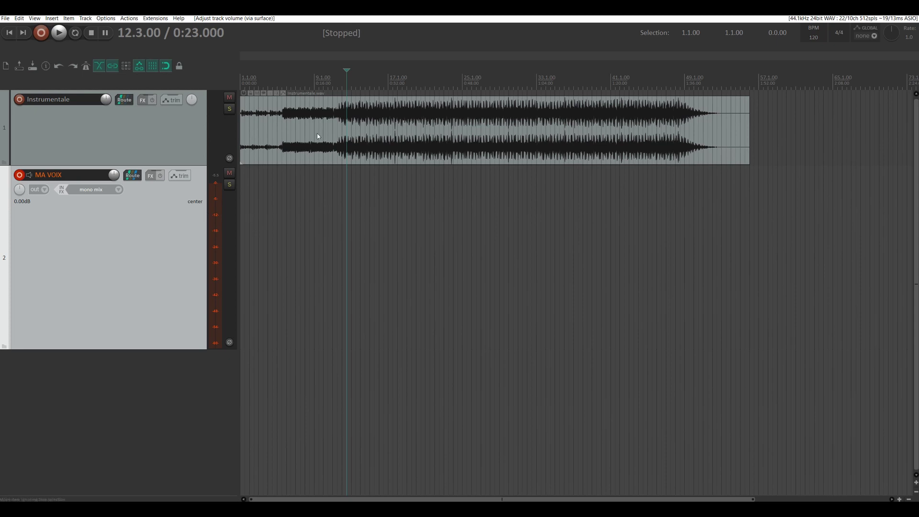
Step: Lower the Instrumentale track's volume to -5.63 dB and play it to check the level
{"action": "left_click", "coordinate": [146, 125]}
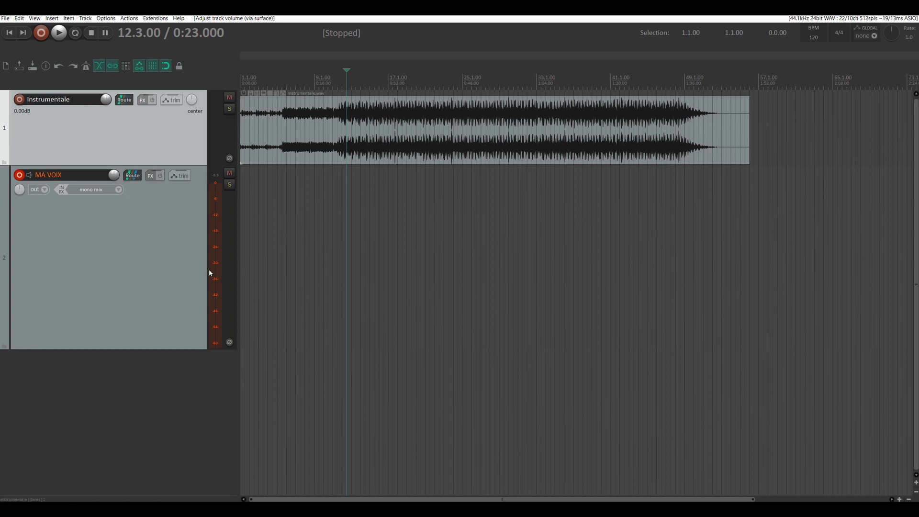
{"action": "left_click_drag", "start_coordinate": [106, 99], "coordinate": [106, 105]}
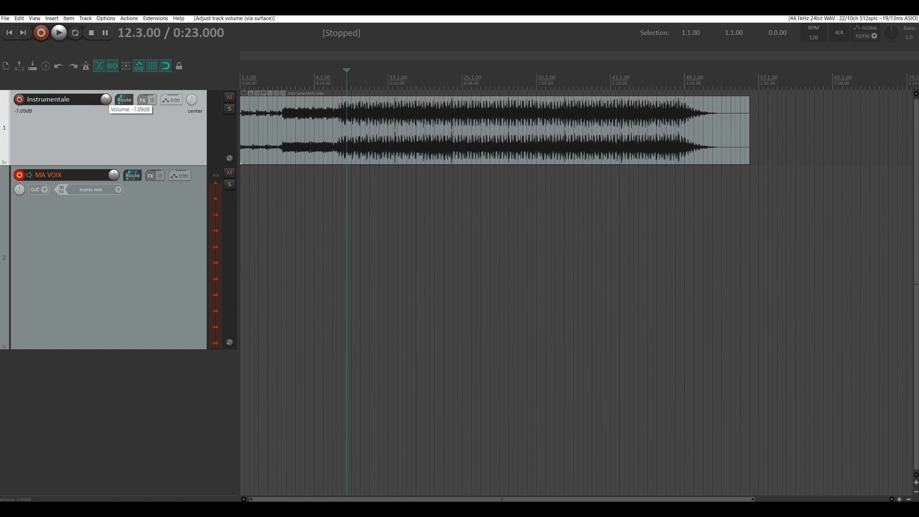
{"action": "left_click_drag", "start_coordinate": [105, 99], "coordinate": [105, 101]}
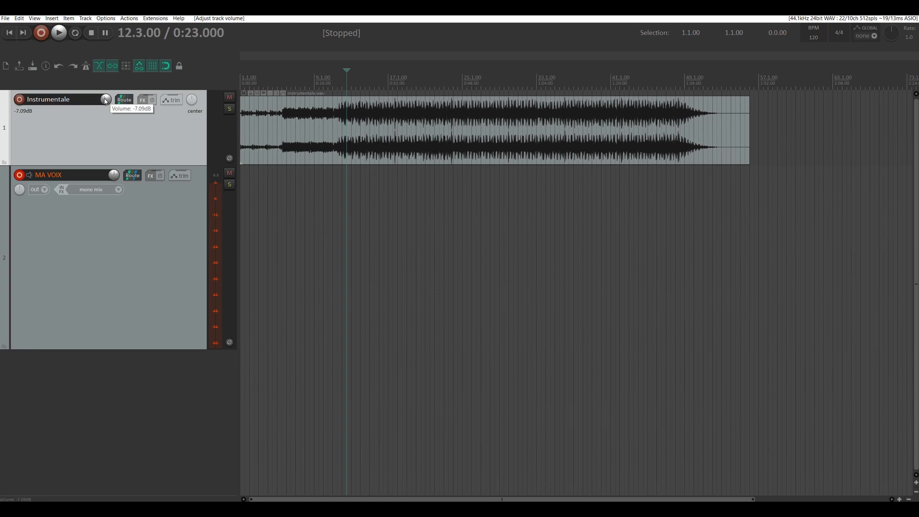
{"action": "scroll", "coordinate": [105, 99], "scroll_direction": "up", "scroll_amount": 3}
{"action": "key", "text": "space"}
{"action": "key", "text": "space"}
{"action": "key", "text": "space"}
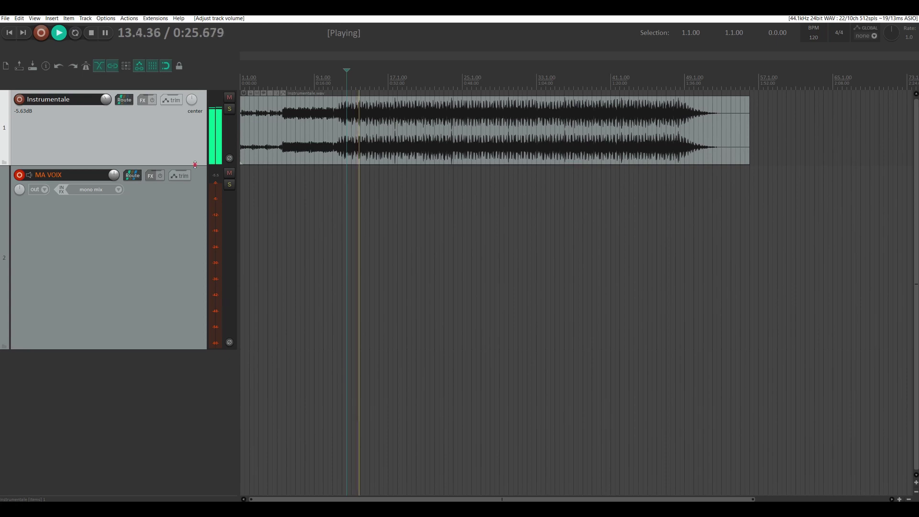
Step: Increase the height of the Instrumentale track and place the edit cursor at 24.1.00
{"action": "left_click_drag", "start_coordinate": [199, 169], "coordinate": [199, 250]}
{"action": "key", "text": "space"}
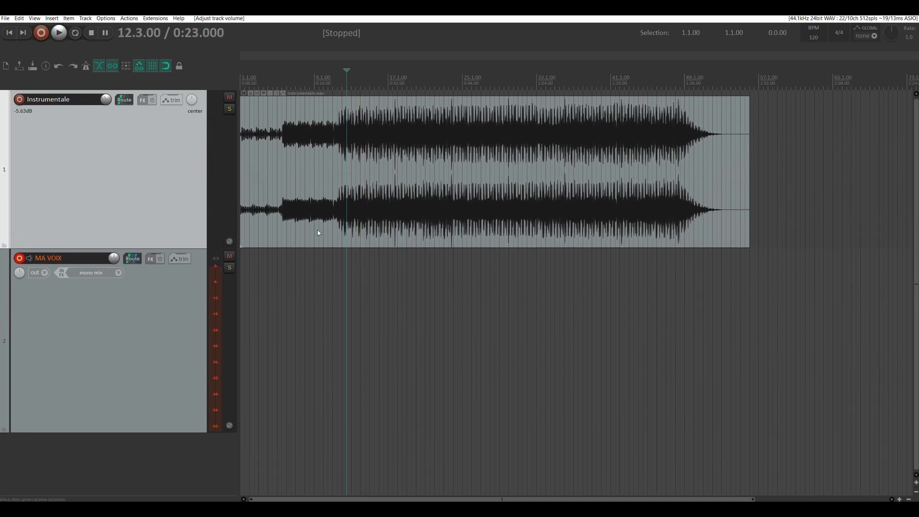
{"action": "key", "text": "space"}
{"action": "key", "text": "space"}
{"action": "scroll", "coordinate": [403, 170], "scroll_direction": "down", "scroll_amount": 1}
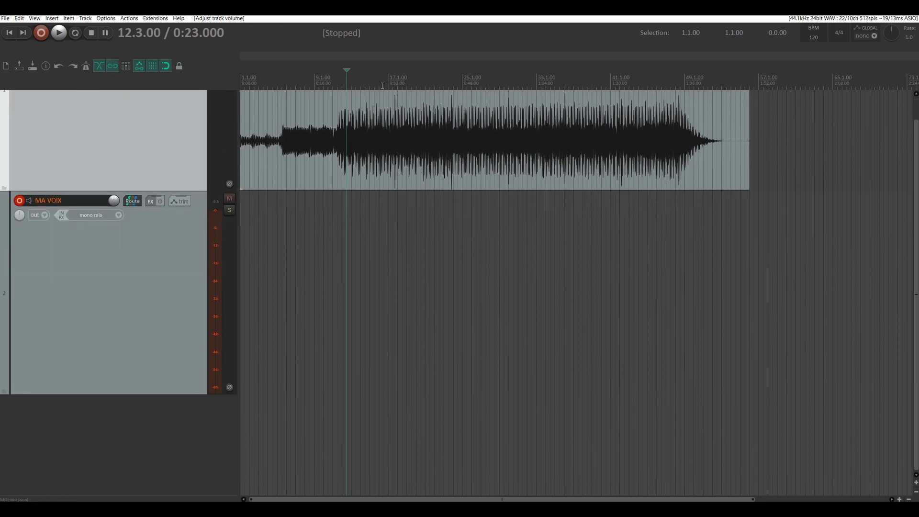
{"action": "left_click", "coordinate": [452, 144]}
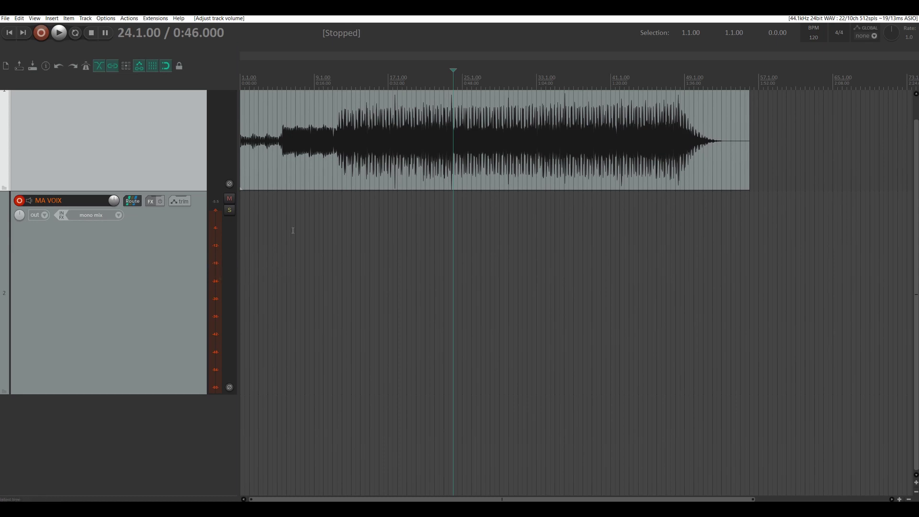
{"action": "scroll", "coordinate": [190, 148], "scroll_direction": "up", "scroll_amount": 2}
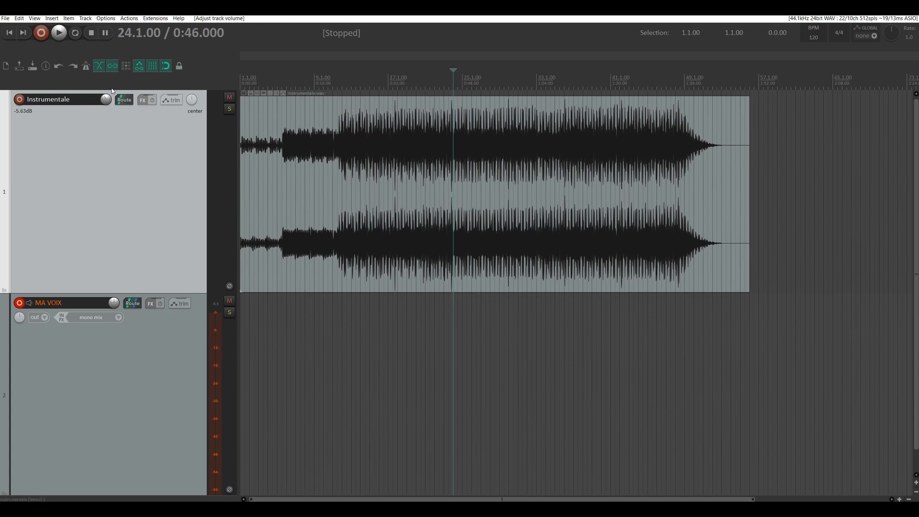
Step: Disable the Instrumentale track's master/parent send and start playback from 24.1.00
{"action": "left_click", "coordinate": [124, 100], "text": "shift"}
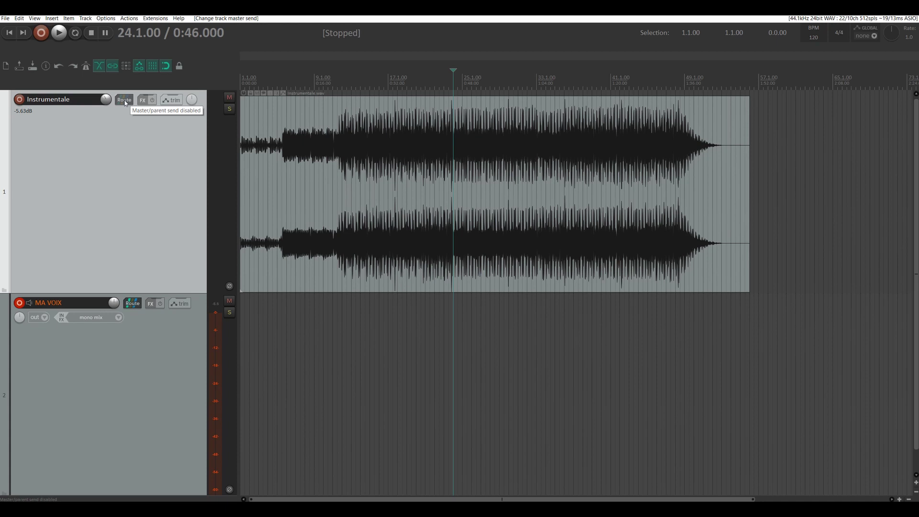
{"action": "left_click", "coordinate": [126, 103]}
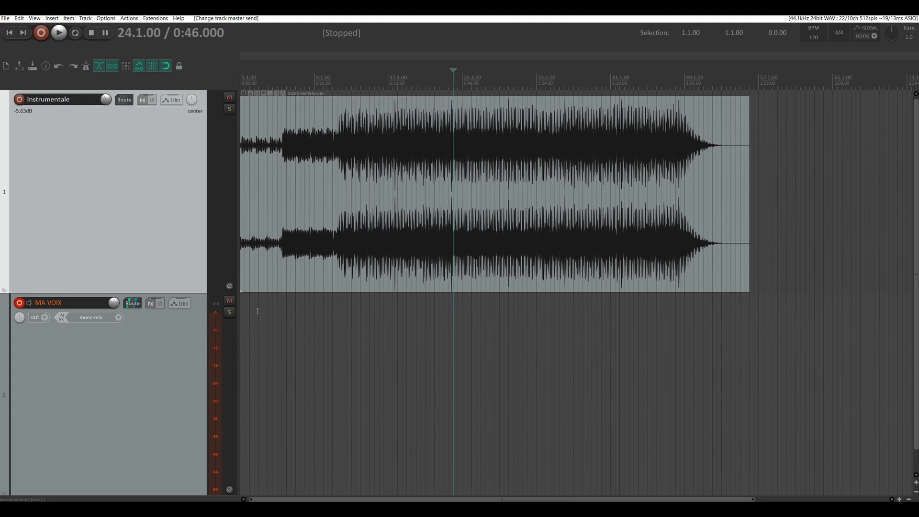
{"action": "key", "text": "space"}
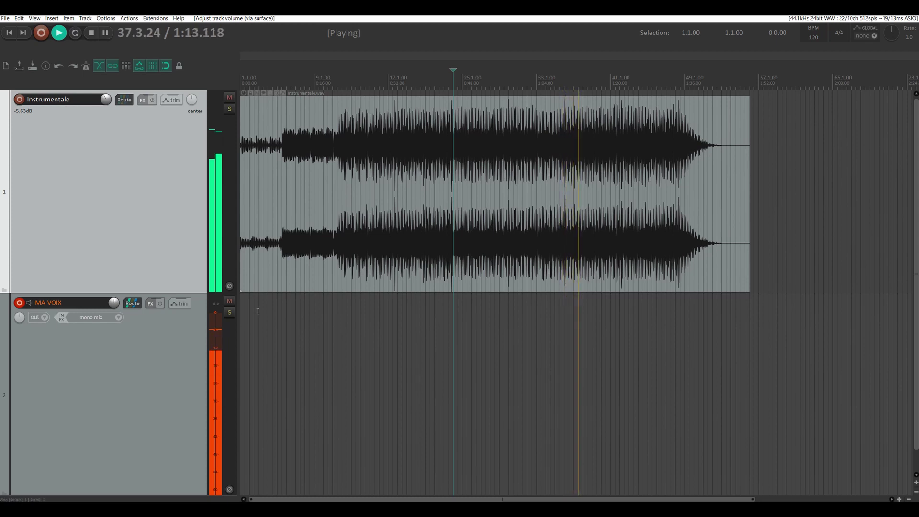
Step: Turn on record monitoring for the MA VOIX track during playback, and stop the transport
{"action": "left_click", "coordinate": [29, 302]}
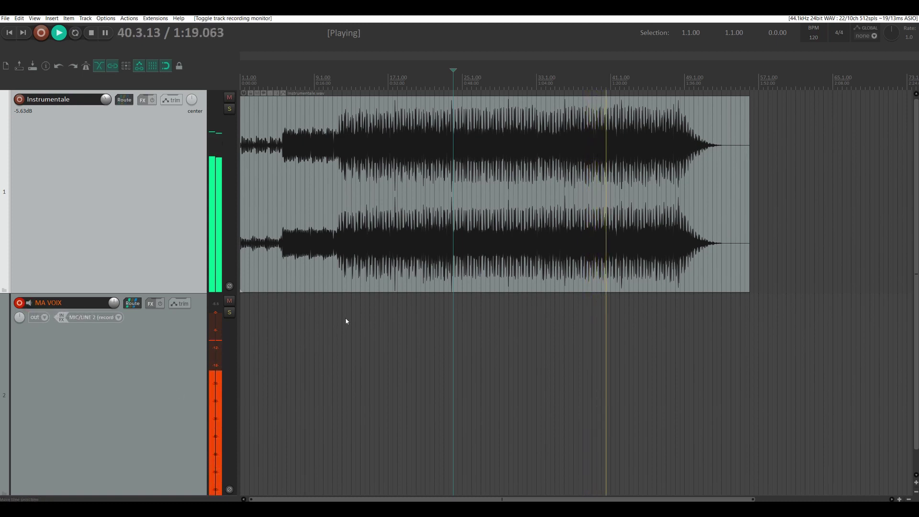
{"action": "scroll", "coordinate": [299, 199], "scroll_direction": "down", "scroll_amount": 4}
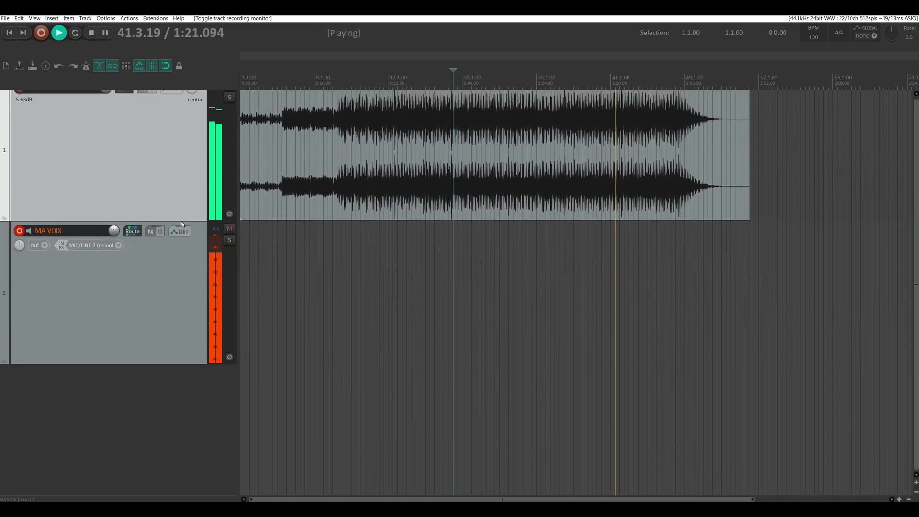
{"action": "key", "text": "space"}
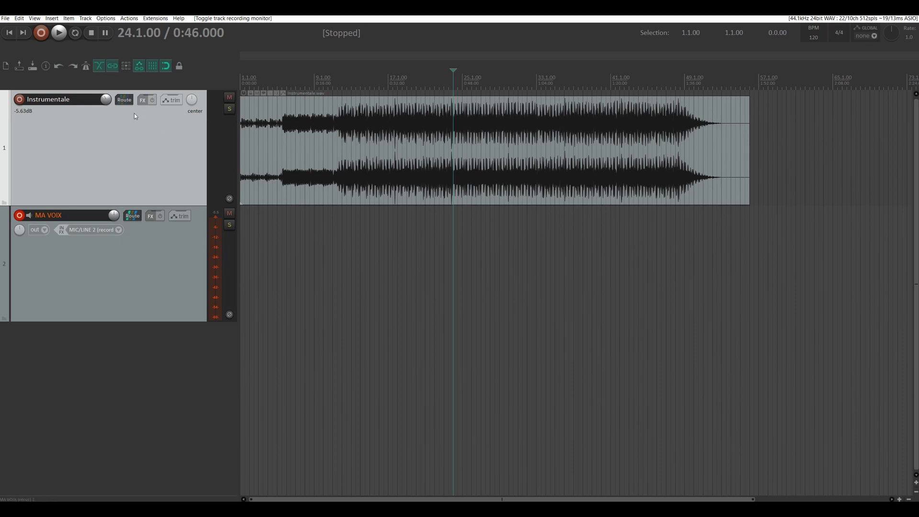
Step: Re-enable the Instrumentale track's master/parent send and play a passage from 25.1.00
{"action": "left_click", "coordinate": [124, 100]}
{"action": "left_click", "coordinate": [462, 83]}
{"action": "key", "text": "space"}
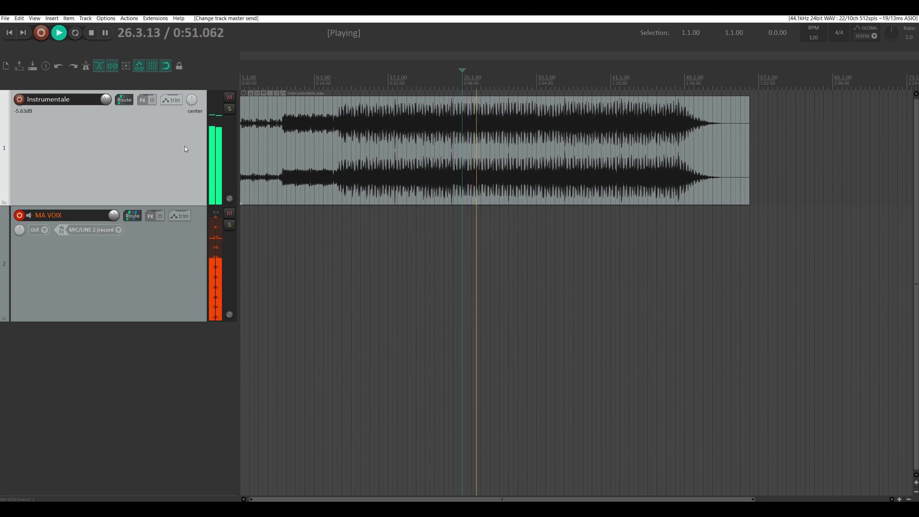
{"action": "key", "text": "space"}
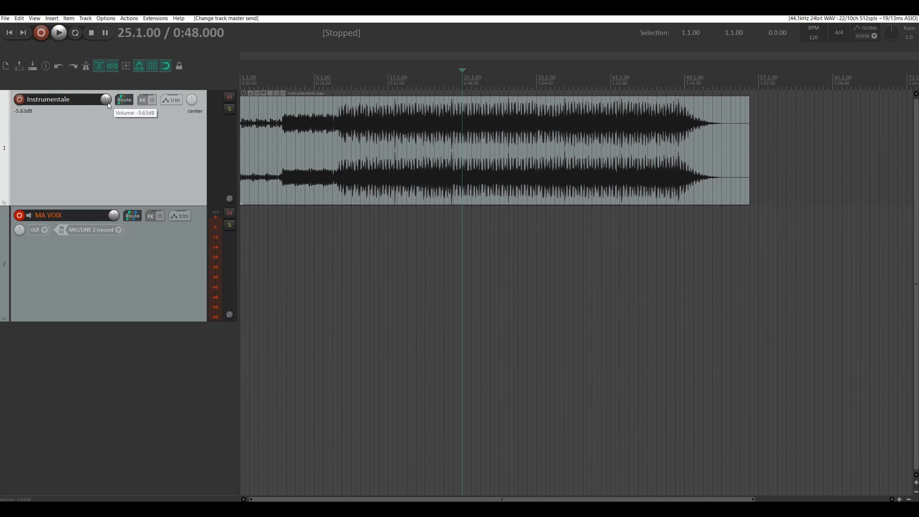
Step: Set the Instrumentale track's volume to -7.30 dB and, after playing from 22.1.00, disable its master/parent send
{"action": "left_click_drag", "start_coordinate": [105, 104], "coordinate": [105, 109]}
{"action": "left_click_drag", "start_coordinate": [106, 109], "coordinate": [104, 105]}
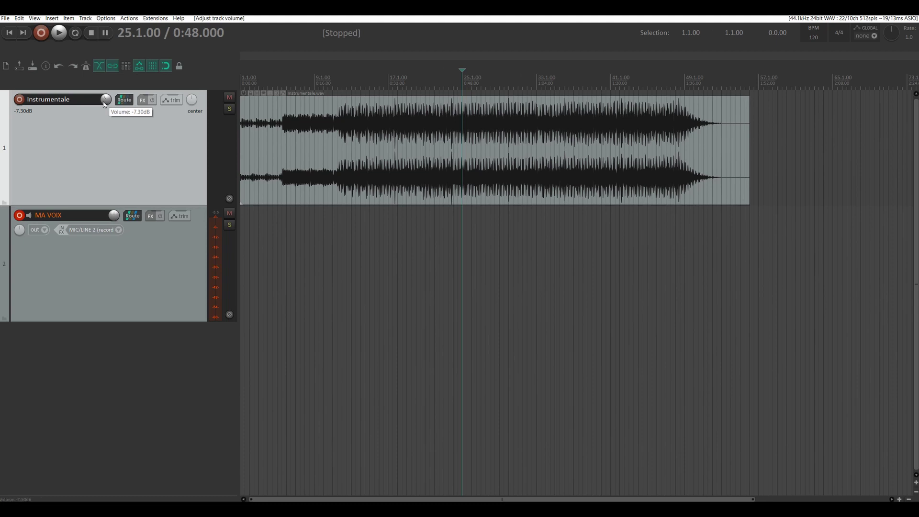
{"action": "left_click", "coordinate": [434, 79]}
{"action": "key", "text": "space"}
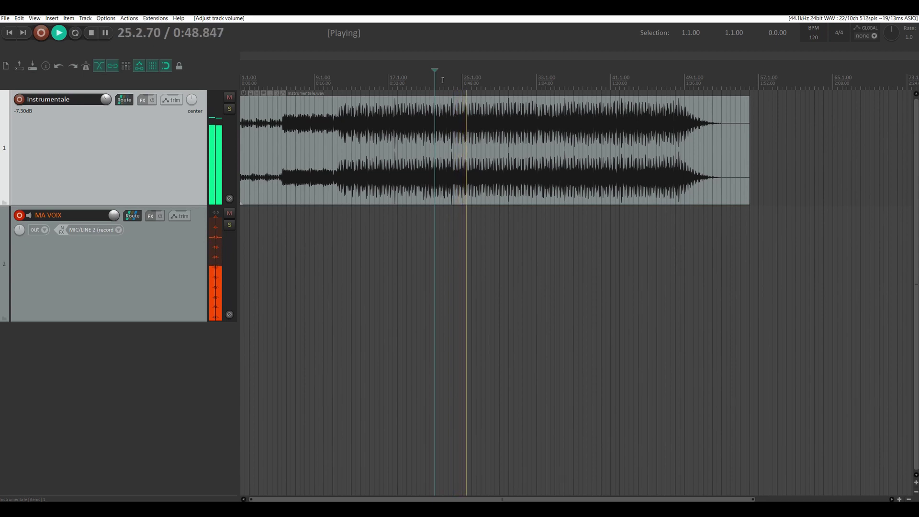
{"action": "key", "text": "space"}
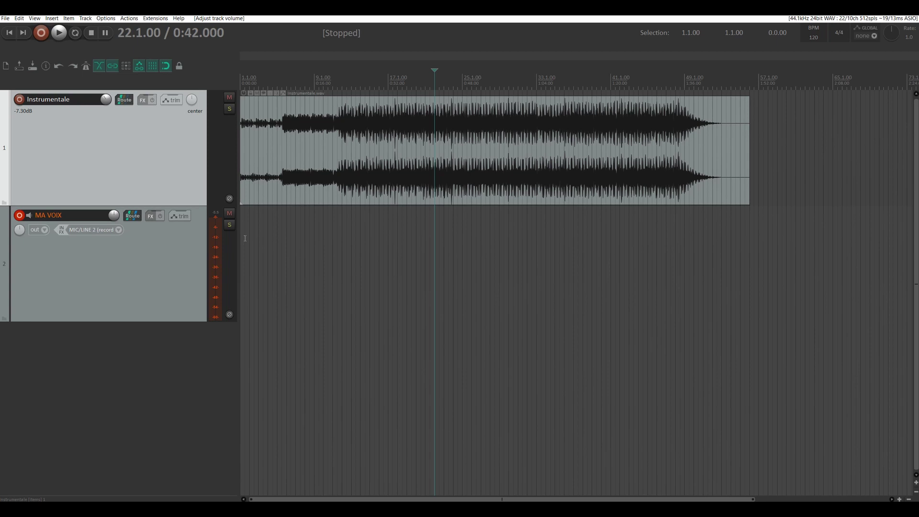
{"action": "left_click", "coordinate": [124, 100]}
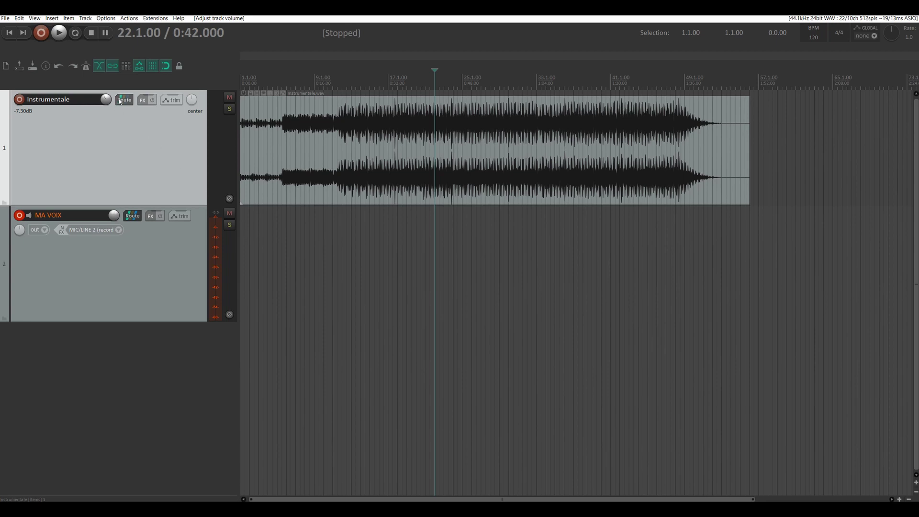
Step: Add the VST3: Rocket (Stillwell Audio) compressor to the MA VOIX track
{"action": "left_click", "coordinate": [152, 216]}
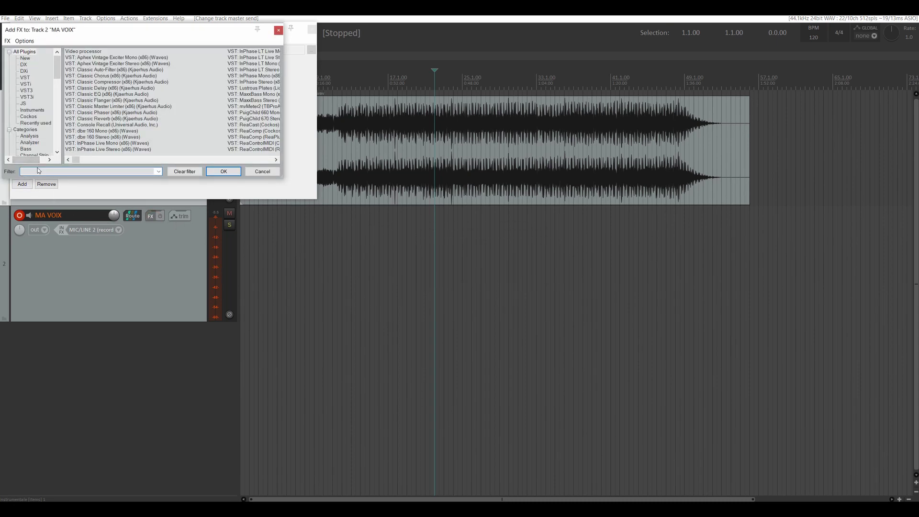
{"action": "type", "text": "rocket"}
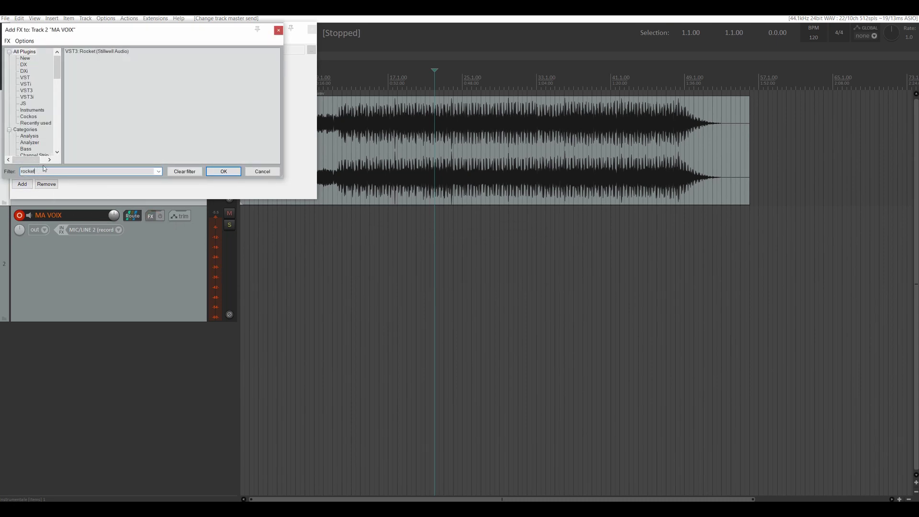
{"action": "left_click_drag", "start_coordinate": [101, 30], "coordinate": [78, 74]}
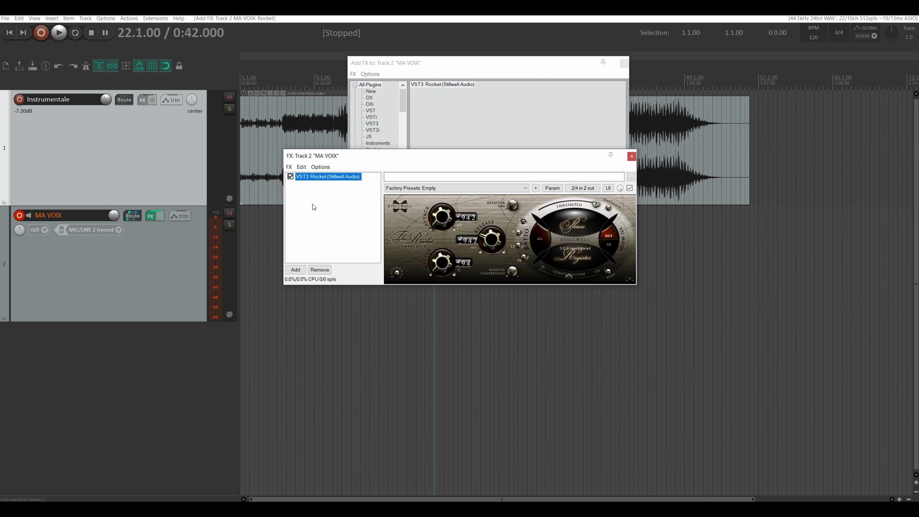
Step: Set Rocket's attack to 2000, its release to 77 and its third dial to 050, and close the effects browser
{"action": "left_click_drag", "start_coordinate": [444, 227], "coordinate": [413, 130]}
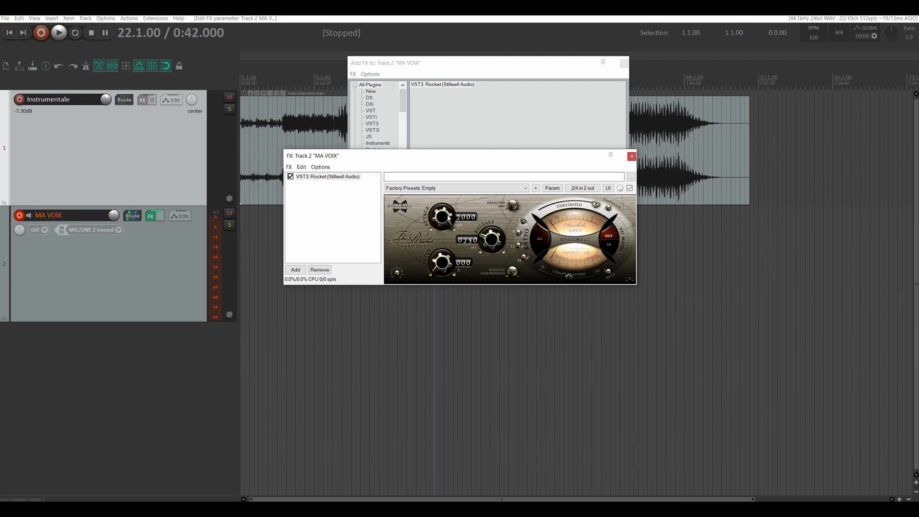
{"action": "left_click_drag", "start_coordinate": [521, 161], "coordinate": [486, 156]}
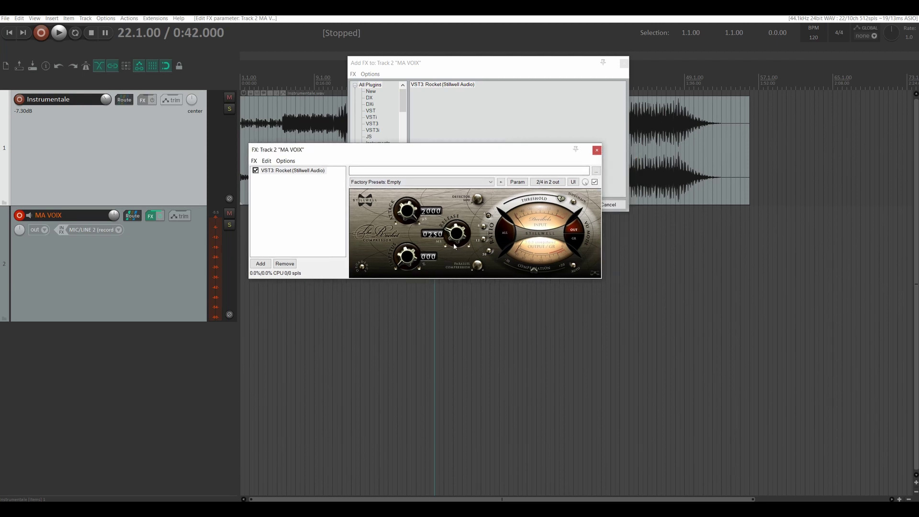
{"action": "left_click_drag", "start_coordinate": [408, 213], "coordinate": [435, 207]}
{"action": "left_click_drag", "start_coordinate": [459, 237], "coordinate": [456, 258]}
{"action": "left_click", "coordinate": [478, 198]}
{"action": "left_click", "coordinate": [478, 198]}
{"action": "left_click_drag", "start_coordinate": [417, 258], "coordinate": [400, 192]}
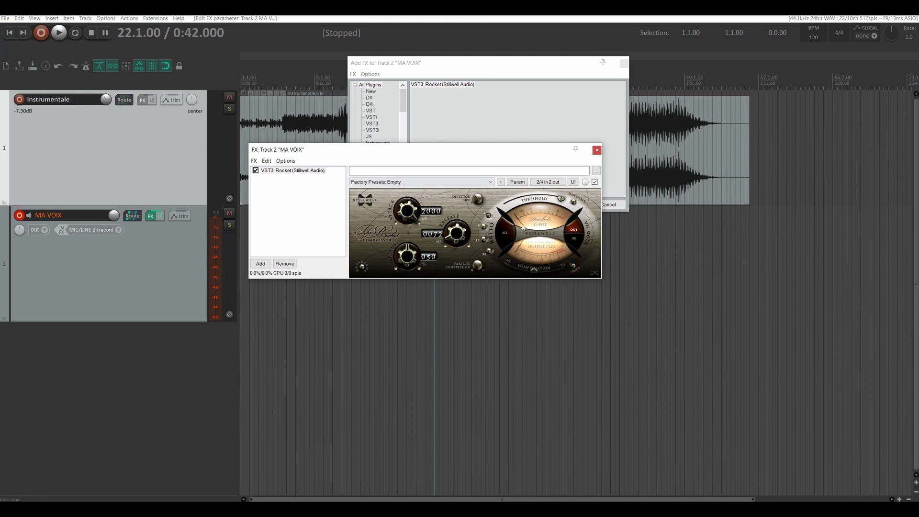
{"action": "left_click", "coordinate": [623, 63]}
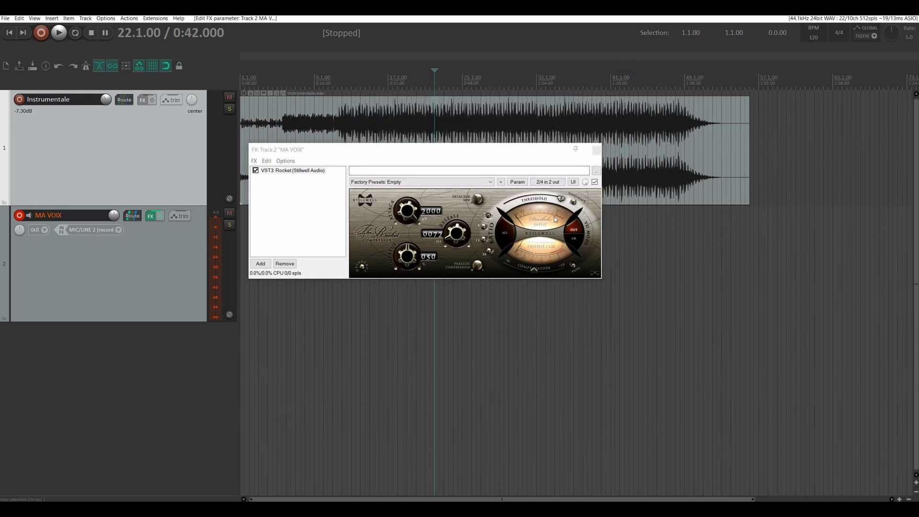
Step: Switch Rocket's VU mode to GR, and raise the release slightly and lower the threshold during playback
{"action": "left_click", "coordinate": [571, 241]}
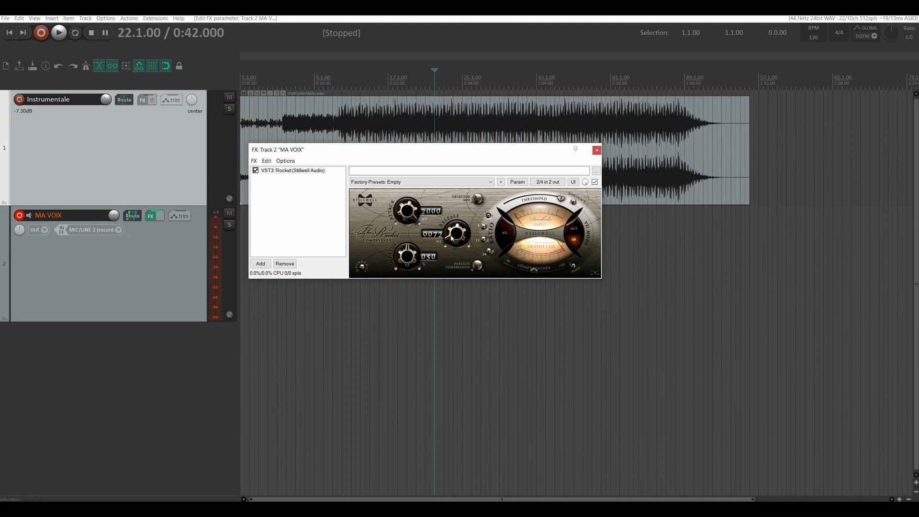
{"action": "scroll", "coordinate": [450, 236], "scroll_direction": "up", "scroll_amount": 3}
{"action": "key", "text": "space"}
{"action": "left_click_drag", "start_coordinate": [562, 201], "coordinate": [536, 202]}
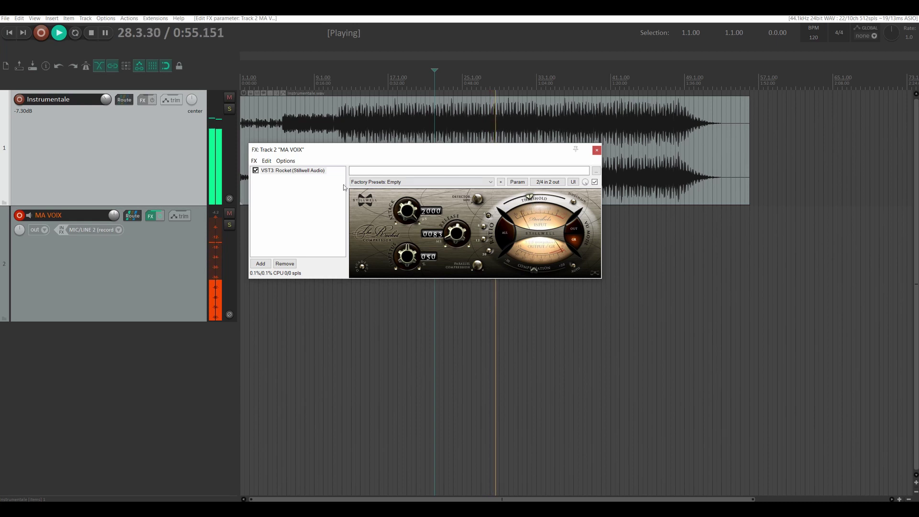
Step: Compare the MA VOIX track with Rocket bypassed and enabled during playback, leaving the compressor enabled
{"action": "left_click", "coordinate": [255, 171]}
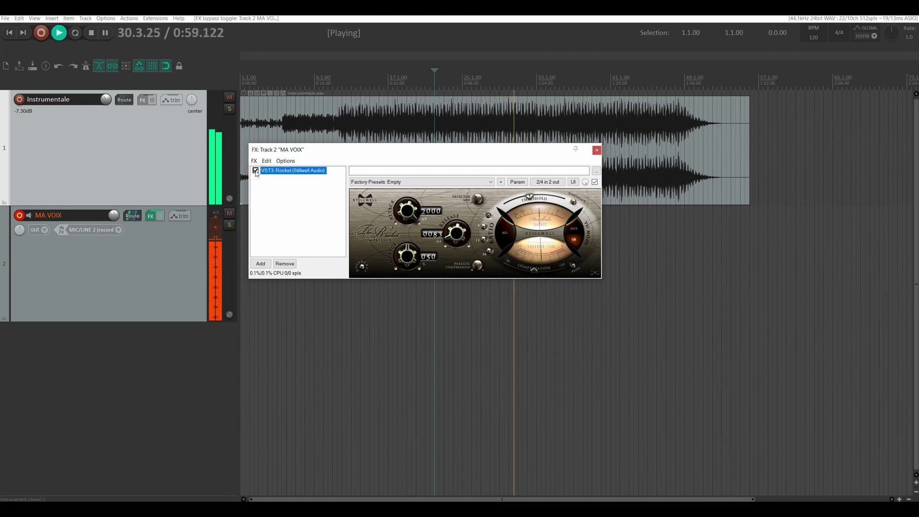
{"action": "left_click", "coordinate": [255, 171]}
{"action": "left_click", "coordinate": [255, 171]}
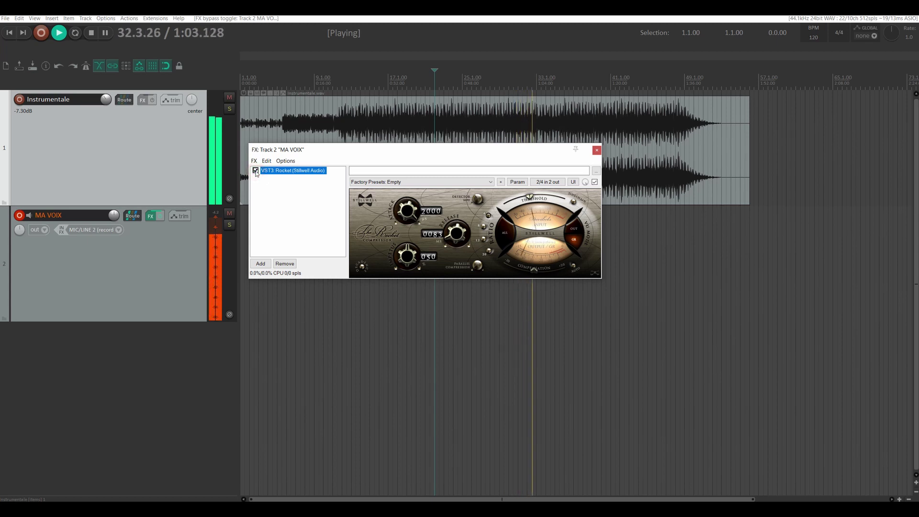
{"action": "key", "text": "space"}
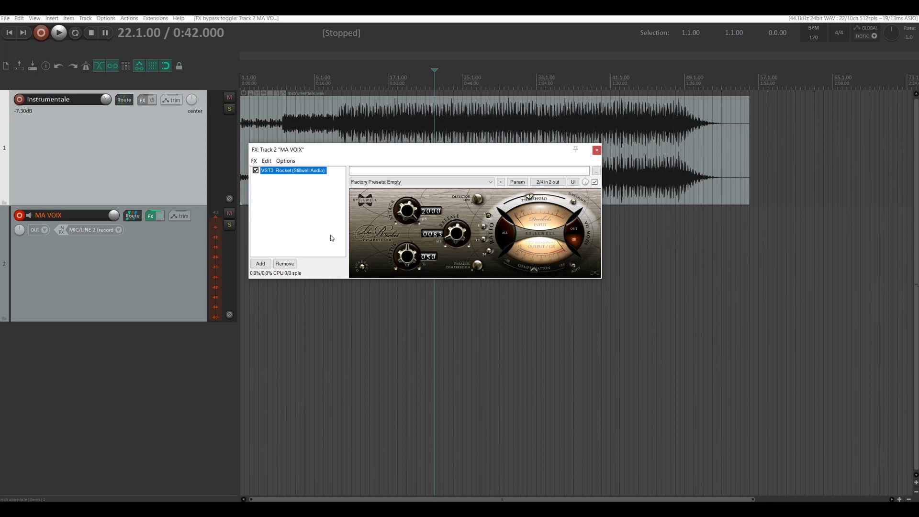
Step: Add the VST3: Major Tom (Stillwell Audio) compressor after Rocket on the MA VOIX track
{"action": "left_click", "coordinate": [260, 263]}
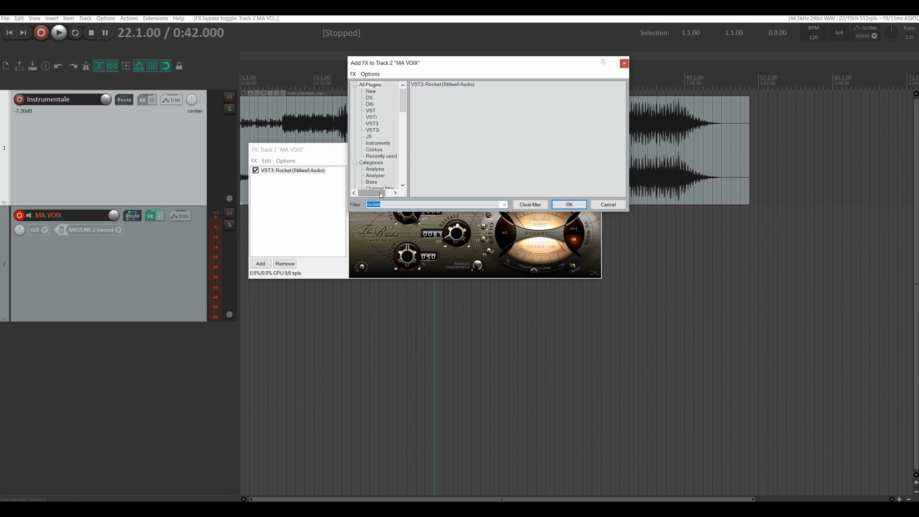
{"action": "type", "text": "jor to"}
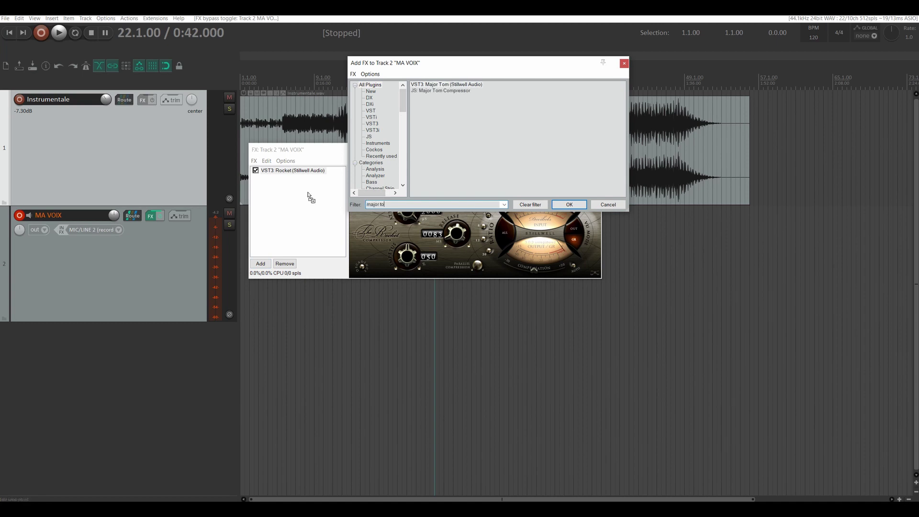
{"action": "key", "text": "Return"}
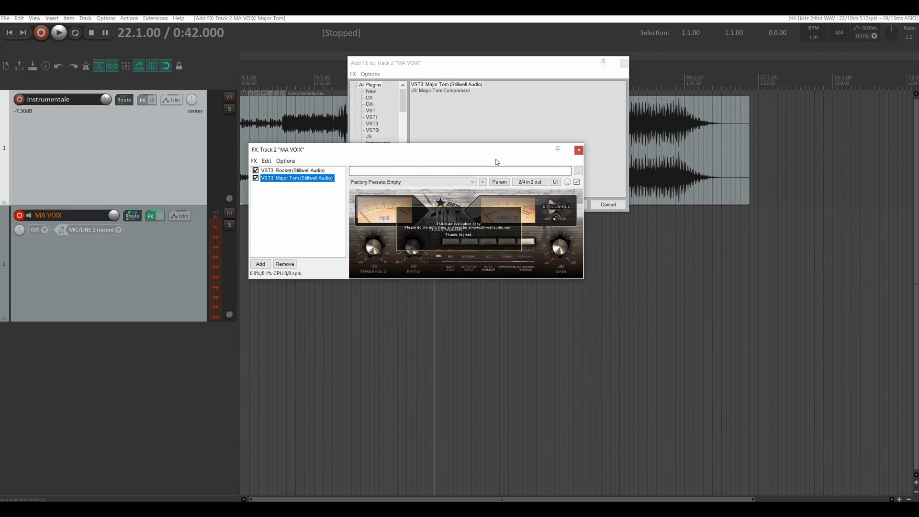
Step: Close the effects browser, switch Major Tom's output meter to GR, and toggle its soft knee, detection and detection source switches
{"action": "left_click", "coordinate": [624, 63]}
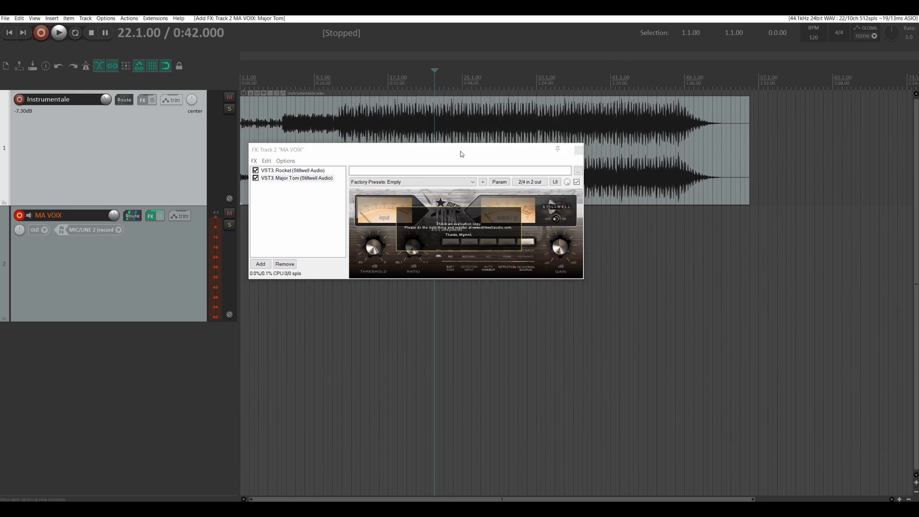
{"action": "left_click_drag", "start_coordinate": [455, 151], "coordinate": [485, 189]}
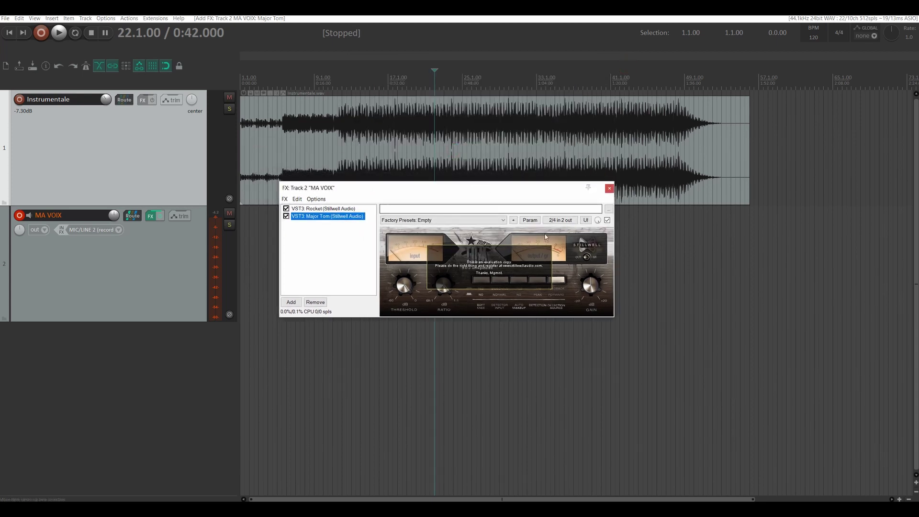
{"action": "left_click", "coordinate": [587, 258]}
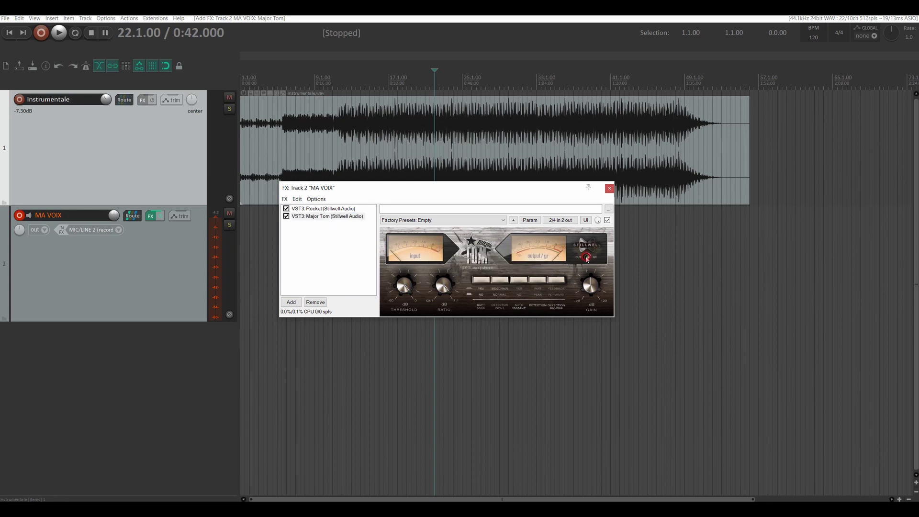
{"action": "left_click", "coordinate": [471, 247]}
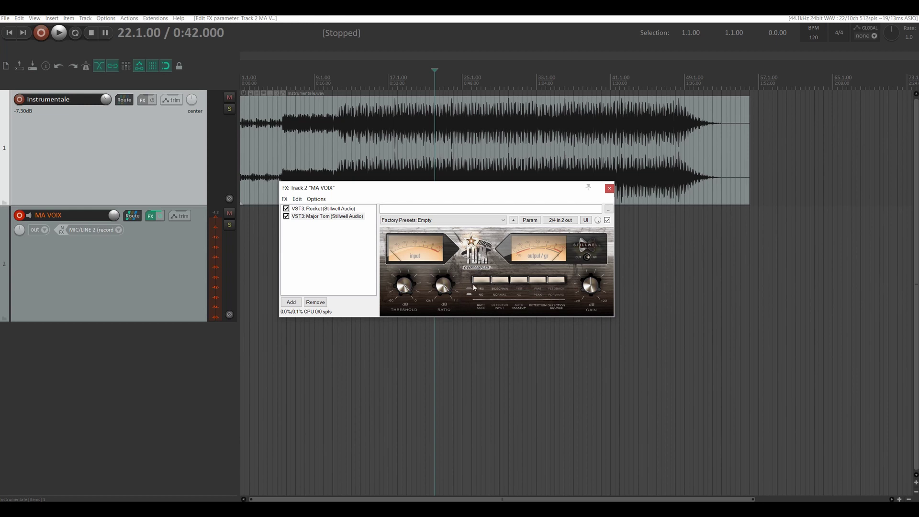
{"action": "left_click", "coordinate": [487, 283]}
{"action": "left_click", "coordinate": [555, 280]}
{"action": "left_click", "coordinate": [536, 279]}
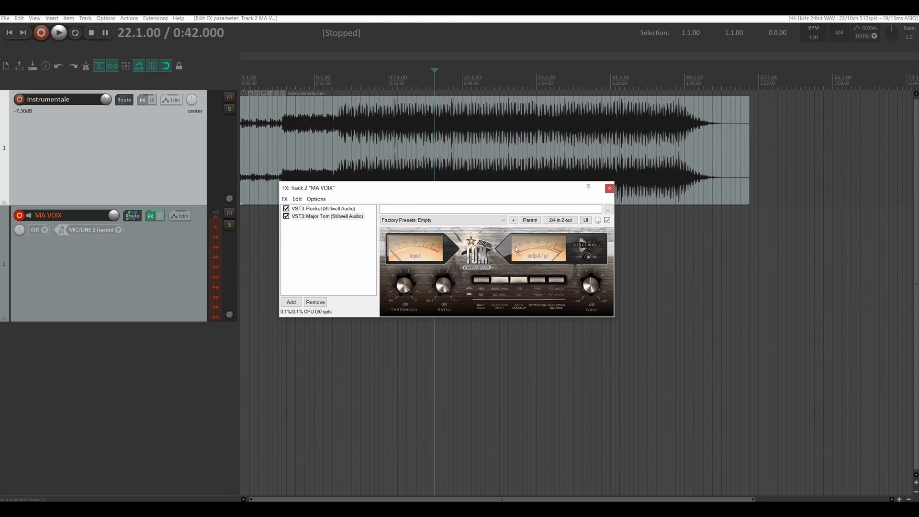
Step: Try Major Tom's ratio control, and monitor the MA VOIX track through the compressor during playback
{"action": "right_click", "coordinate": [439, 287]}
{"action": "left_click", "coordinate": [438, 288]}
{"action": "left_click_drag", "start_coordinate": [441, 288], "coordinate": [445, 307]}
{"action": "key", "text": "space"}
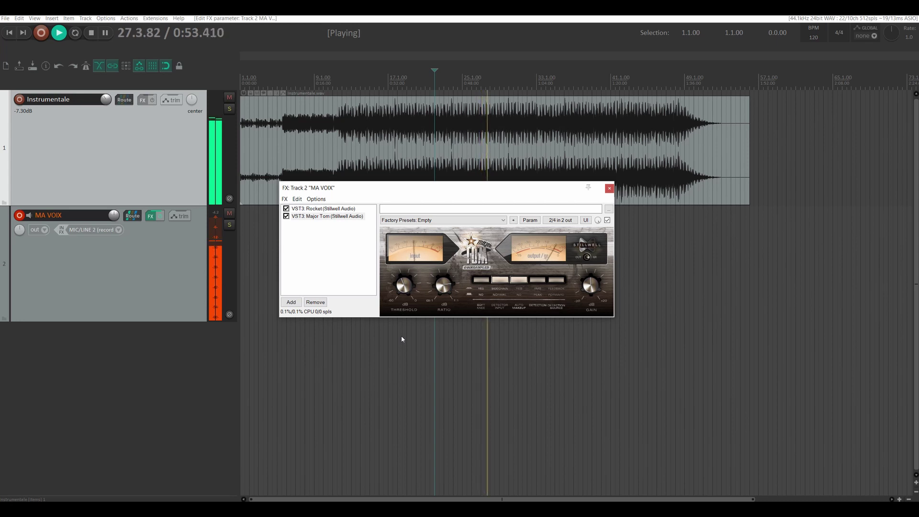
{"action": "key", "text": "space"}
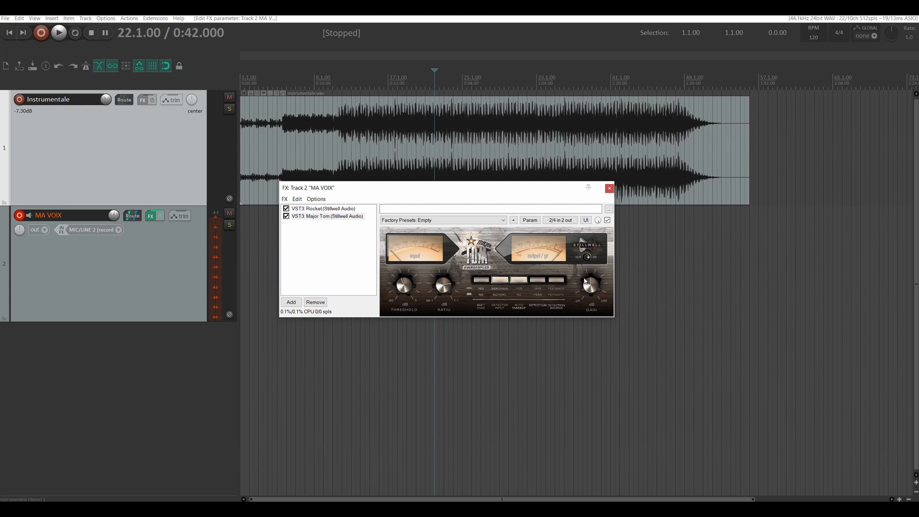
Step: Compare the MA VOIX track with Major Tom bypassed and enabled during playback, leaving the compressor enabled
{"action": "key", "text": "space"}
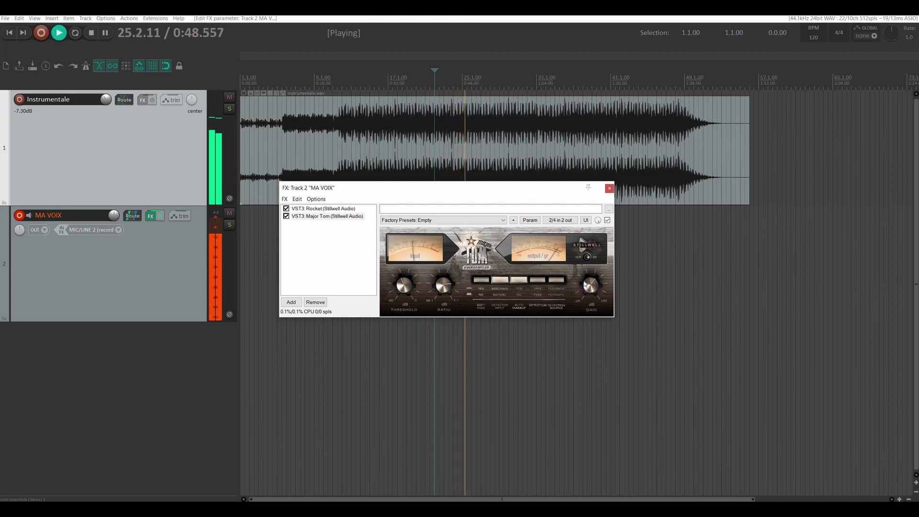
{"action": "left_click", "coordinate": [606, 220]}
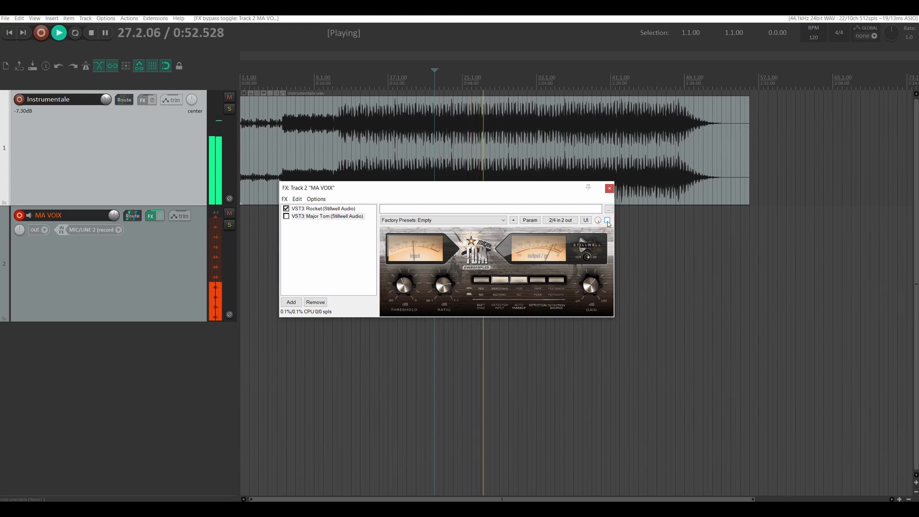
{"action": "left_click", "coordinate": [606, 221]}
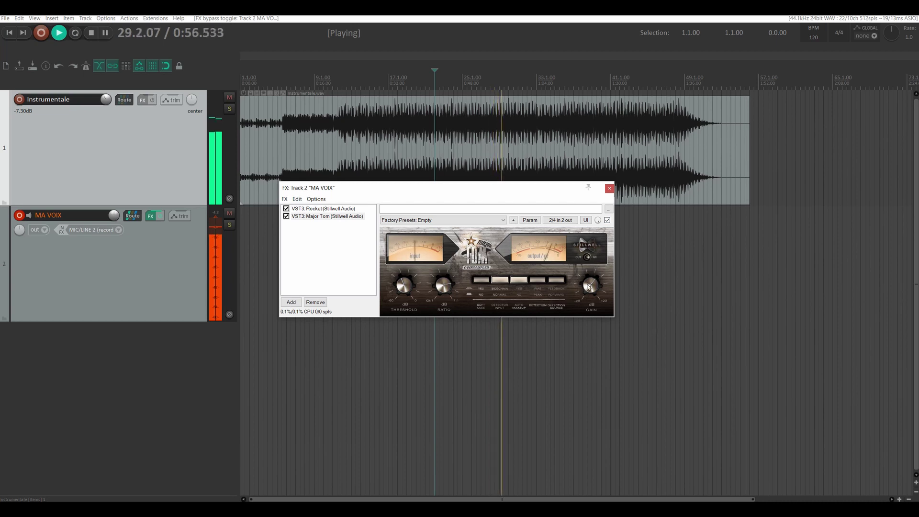
{"action": "key", "text": "space"}
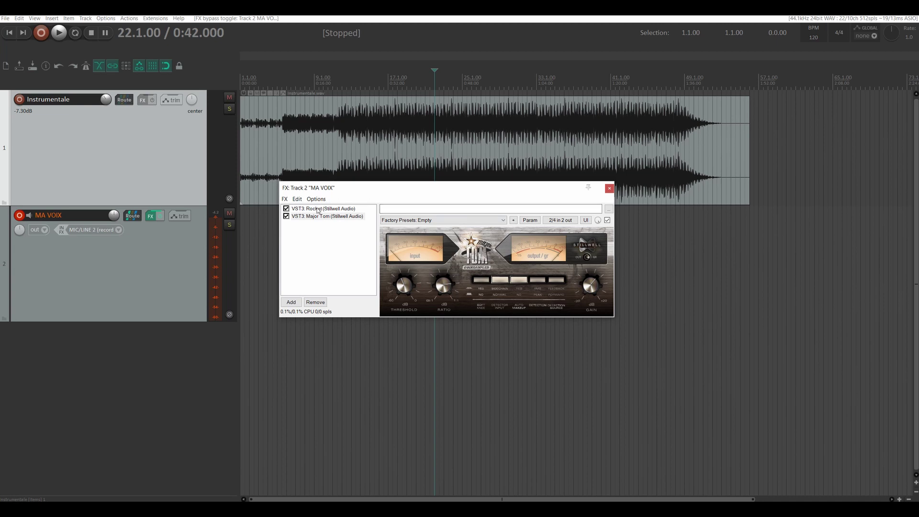
Step: Reduce Major Tom's wet mix, and move the effects window clear of the MA VOIX track controls
{"action": "mouse_move", "coordinate": [597, 220]}
{"action": "left_click_drag", "start_coordinate": [597, 221], "coordinate": [598, 220]}
{"action": "left_click_drag", "start_coordinate": [470, 192], "coordinate": [511, 284]}
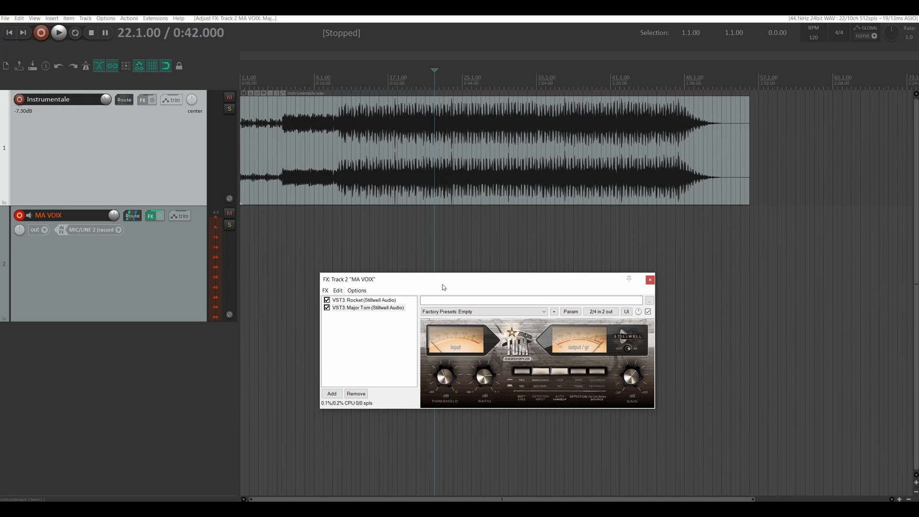
{"action": "left_click_drag", "start_coordinate": [466, 279], "coordinate": [592, 121]}
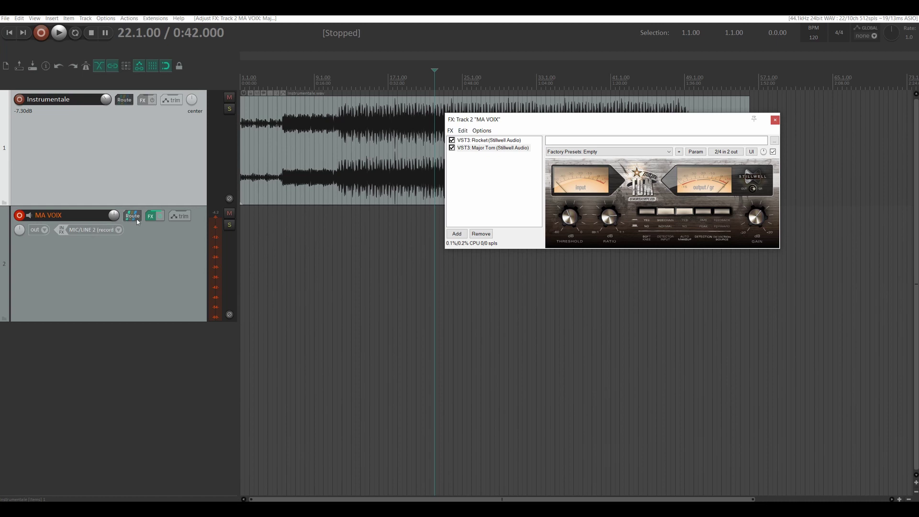
Step: View the MA VOIX track's input FX chain beside its regular FX chain, and close it without adding an effect
{"action": "left_click", "coordinate": [62, 234]}
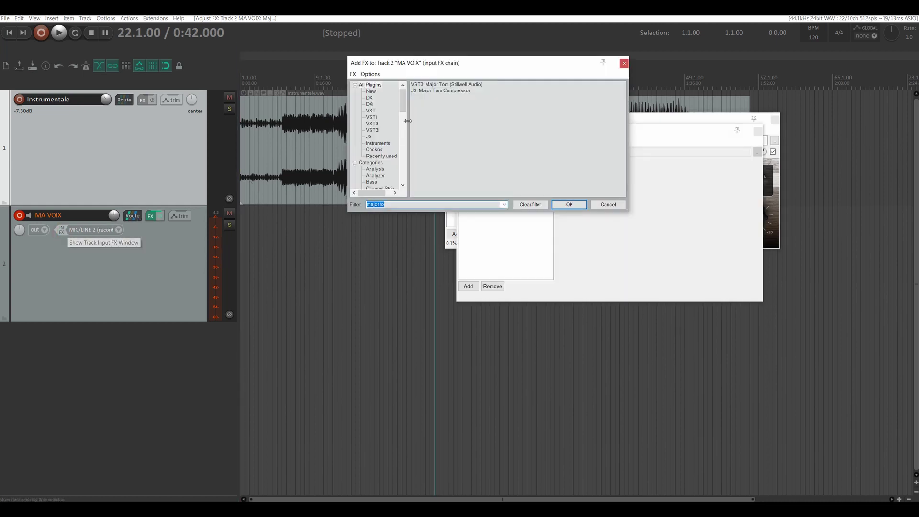
{"action": "left_click", "coordinate": [624, 64]}
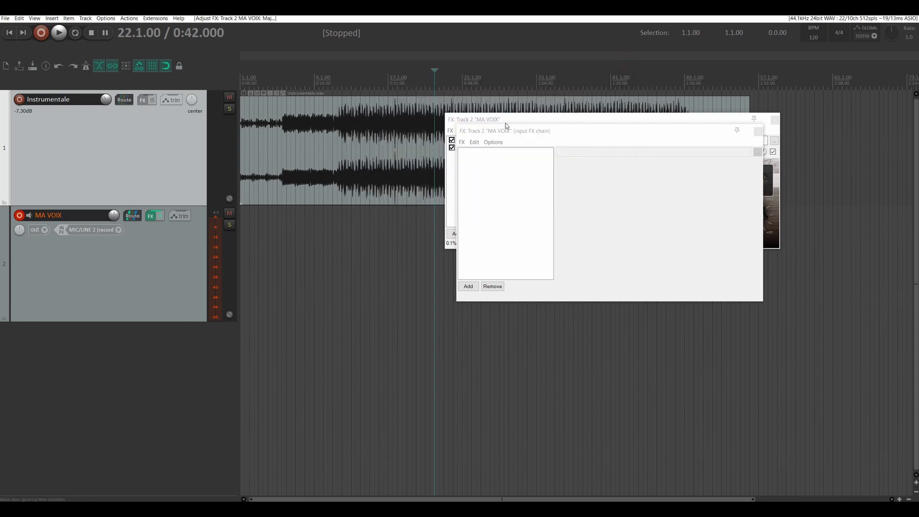
{"action": "left_click_drag", "start_coordinate": [550, 132], "coordinate": [262, 177]}
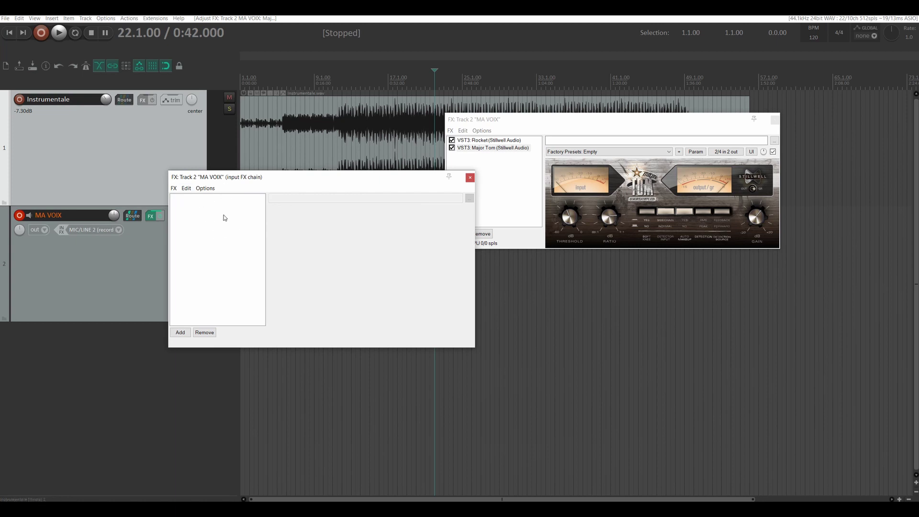
{"action": "left_click_drag", "start_coordinate": [363, 175], "coordinate": [325, 360]}
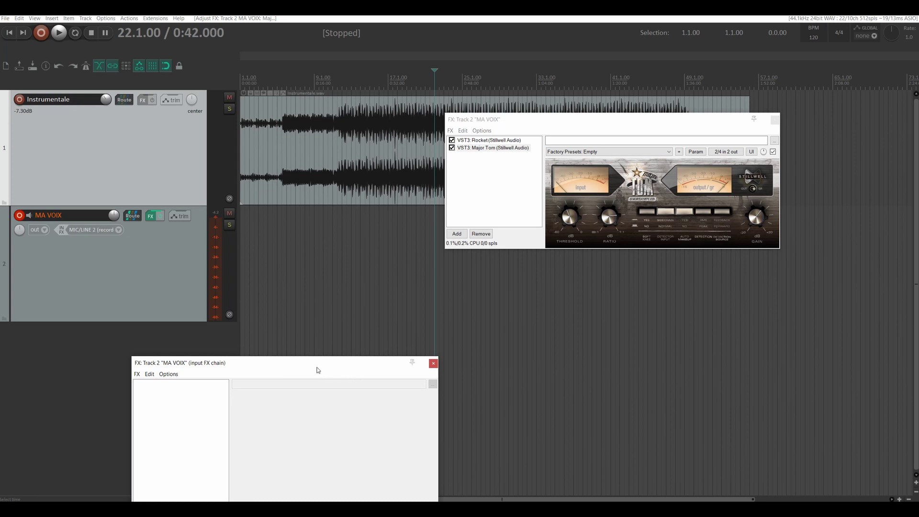
{"action": "left_click_drag", "start_coordinate": [319, 371], "coordinate": [314, 277]}
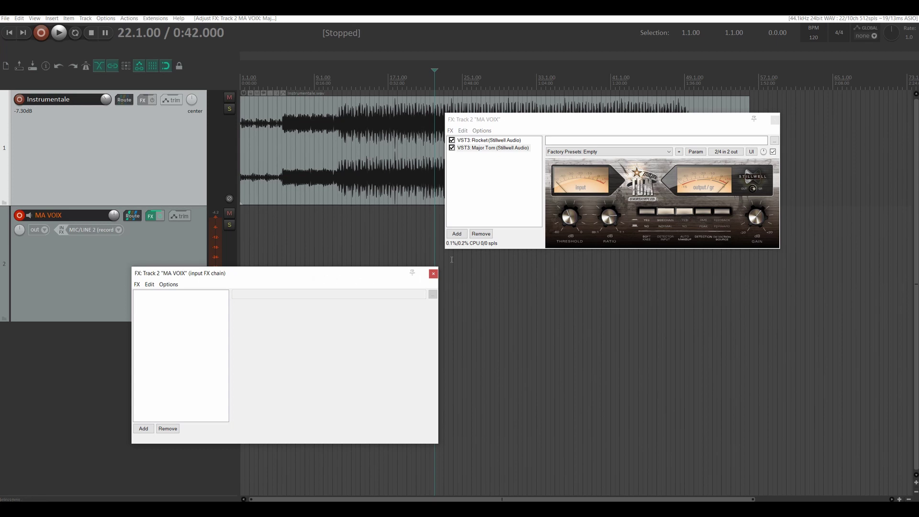
{"action": "left_click_drag", "start_coordinate": [559, 126], "coordinate": [583, 209]}
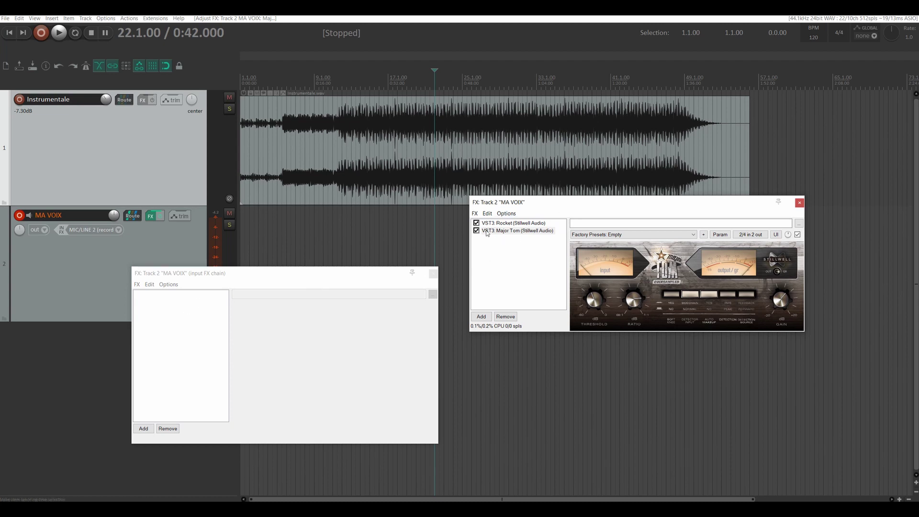
{"action": "left_click", "coordinate": [432, 273]}
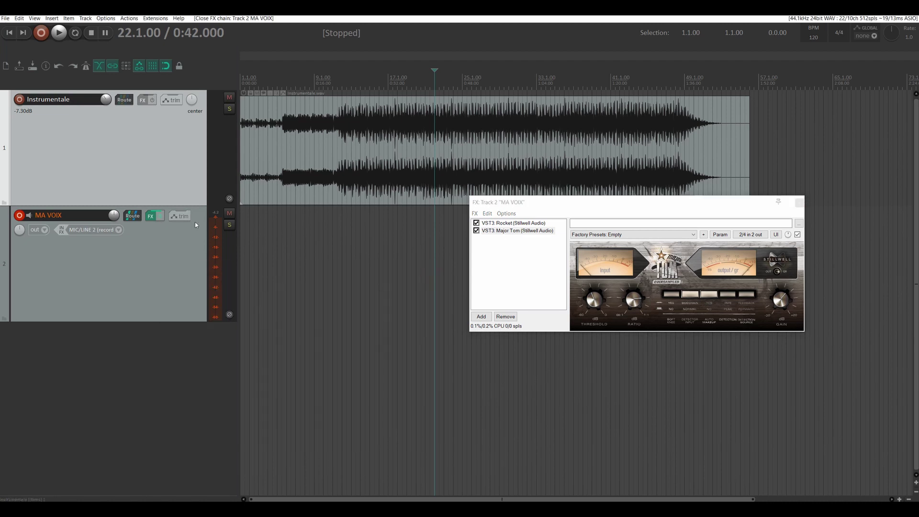
Step: Close the effects window, and record and save a vocal take on the MA VOIX track starting at 21.3.00
{"action": "left_click_drag", "start_coordinate": [653, 203], "coordinate": [476, 187]}
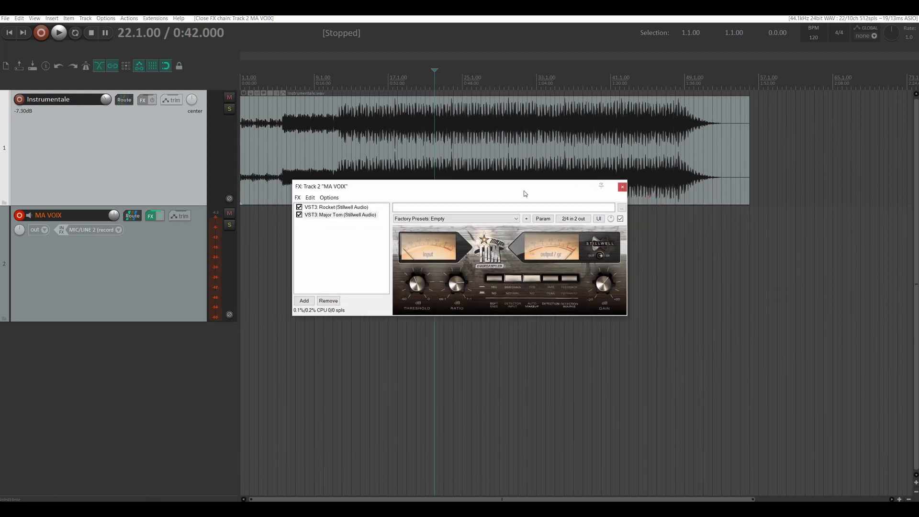
{"action": "left_click", "coordinate": [622, 186]}
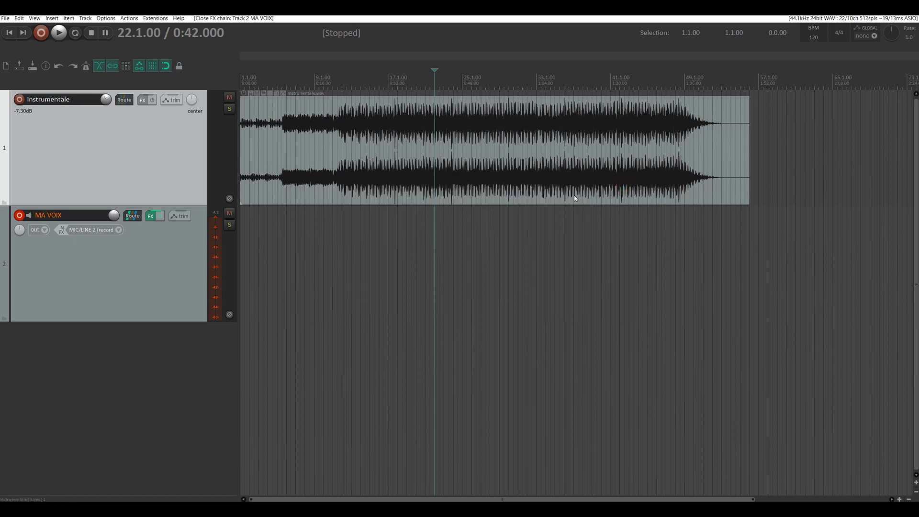
{"action": "left_click", "coordinate": [430, 77]}
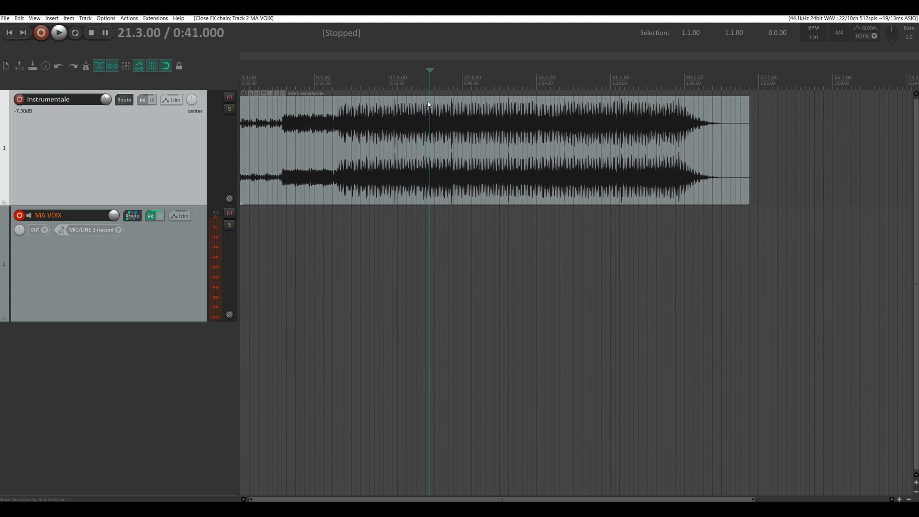
{"action": "key", "text": "ctrl+r"}
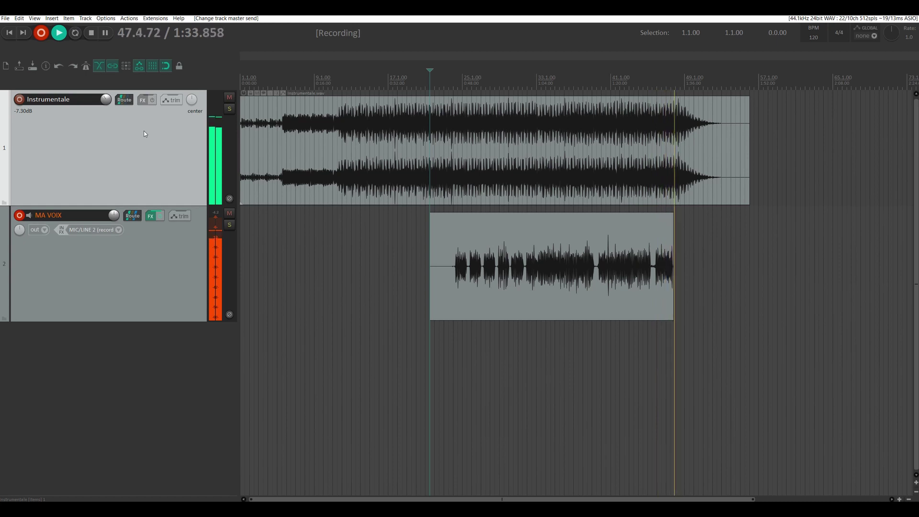
{"action": "key", "text": "space"}
{"action": "key", "text": "Return"}
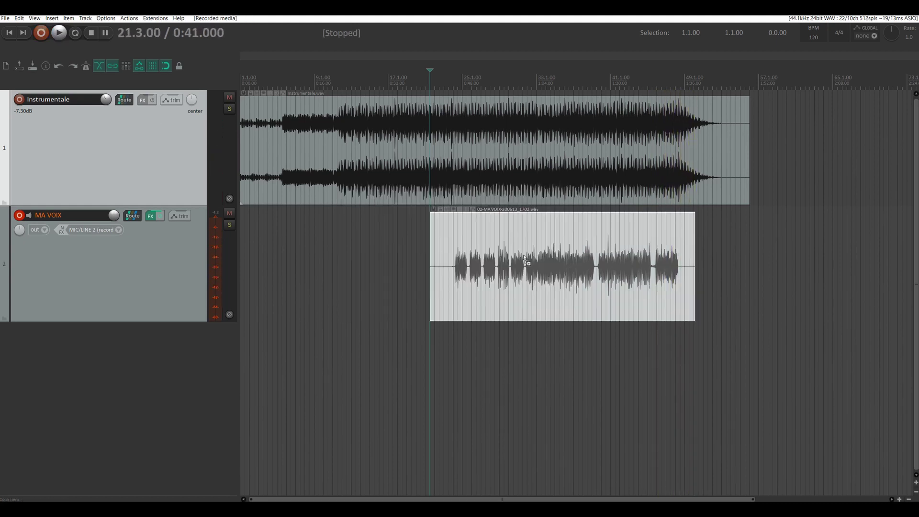
Step: Place the edit cursor at 30.1.00 and examine the recorded vocal waveform up close
{"action": "left_click", "coordinate": [525, 258]}
{"action": "scroll", "coordinate": [525, 259], "scroll_direction": "down", "scroll_amount": 2}
{"action": "scroll", "coordinate": [529, 240], "scroll_direction": "up", "scroll_amount": 3}
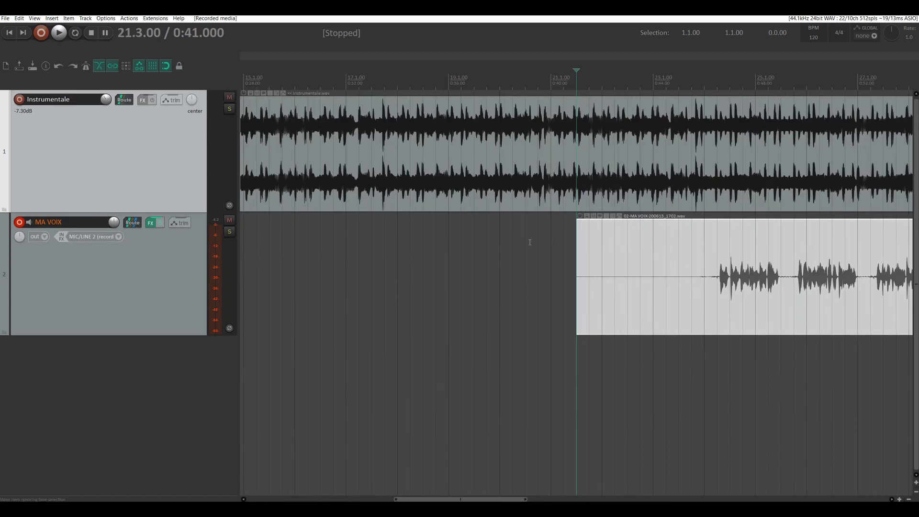
{"action": "scroll", "coordinate": [644, 236], "scroll_direction": "down", "scroll_amount": 5}
{"action": "left_click", "coordinate": [430, 250]}
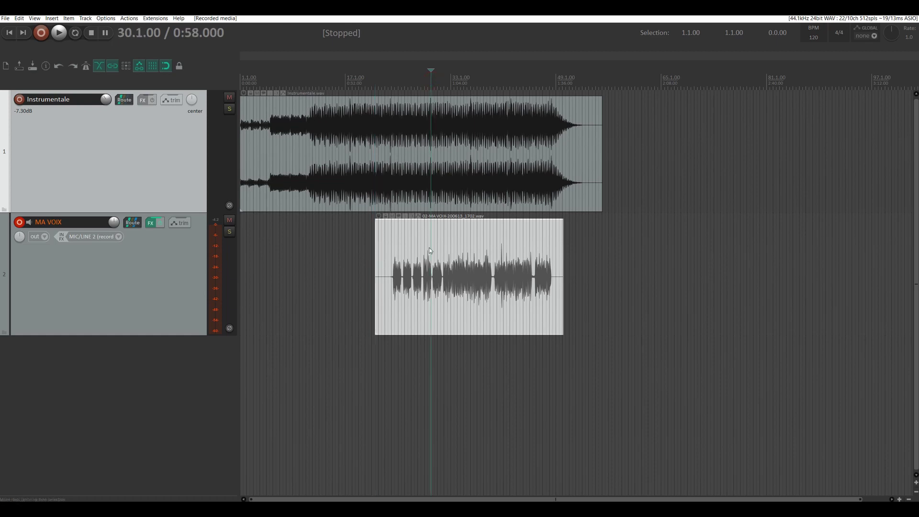
{"action": "scroll", "coordinate": [433, 250], "scroll_direction": "up", "scroll_amount": 2}
{"action": "scroll", "coordinate": [591, 262], "scroll_direction": "up", "scroll_amount": 4}
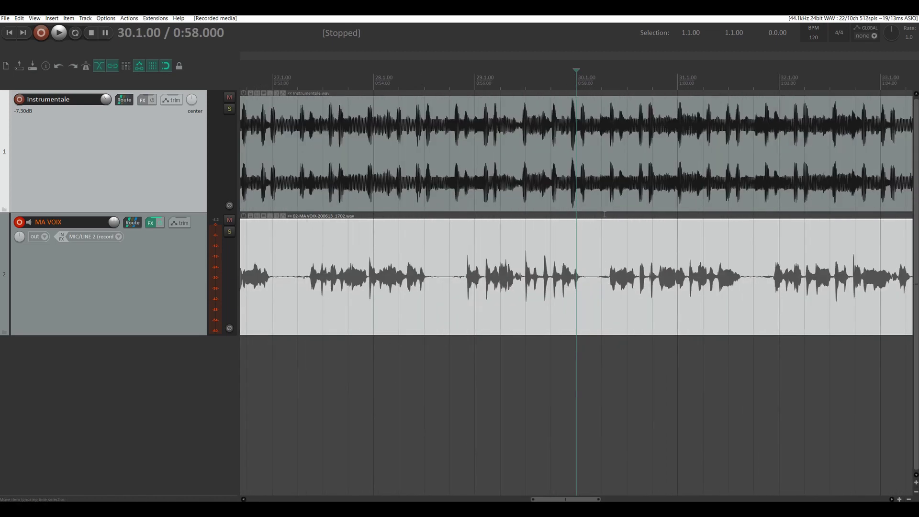
Step: With snapping on, select the time range 30.2.00 to 31.4.00, and replace it with 29.4.00 to 31.3.00
{"action": "left_click", "coordinate": [597, 85]}
{"action": "left_click_drag", "start_coordinate": [628, 87], "coordinate": [761, 88]}
{"action": "key", "text": "Page_Down"}
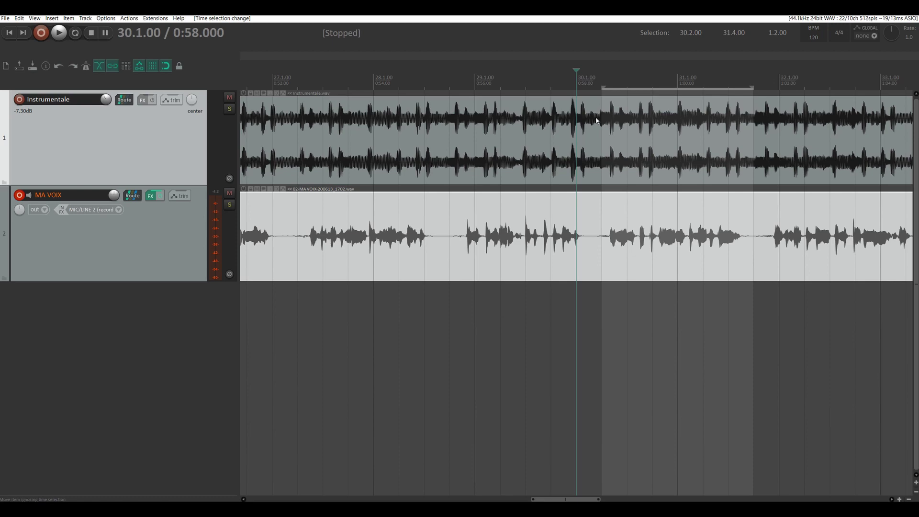
{"action": "scroll", "coordinate": [596, 120], "scroll_direction": "down", "scroll_amount": 8}
{"action": "scroll", "coordinate": [585, 213], "scroll_direction": "up", "scroll_amount": 10}
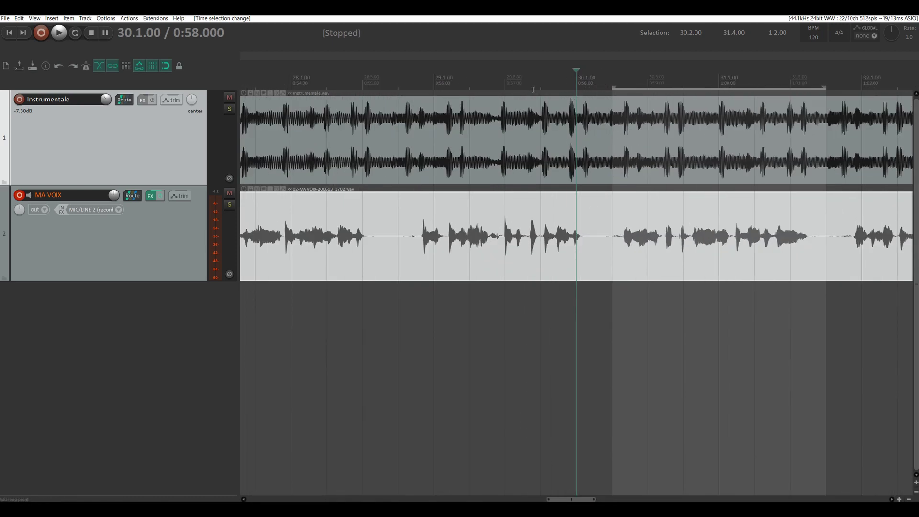
{"action": "left_click_drag", "start_coordinate": [532, 90], "coordinate": [788, 91]}
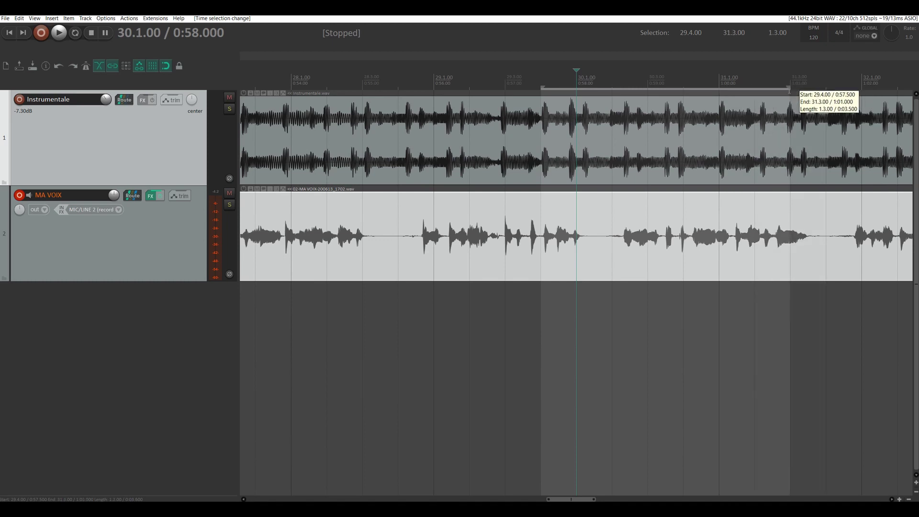
Step: Turn snapping off and select the off-grid time range from 29.2.91 to 30.4.77
{"action": "left_click", "coordinate": [166, 67]}
{"action": "left_click_drag", "start_coordinate": [502, 88], "coordinate": [711, 88]}
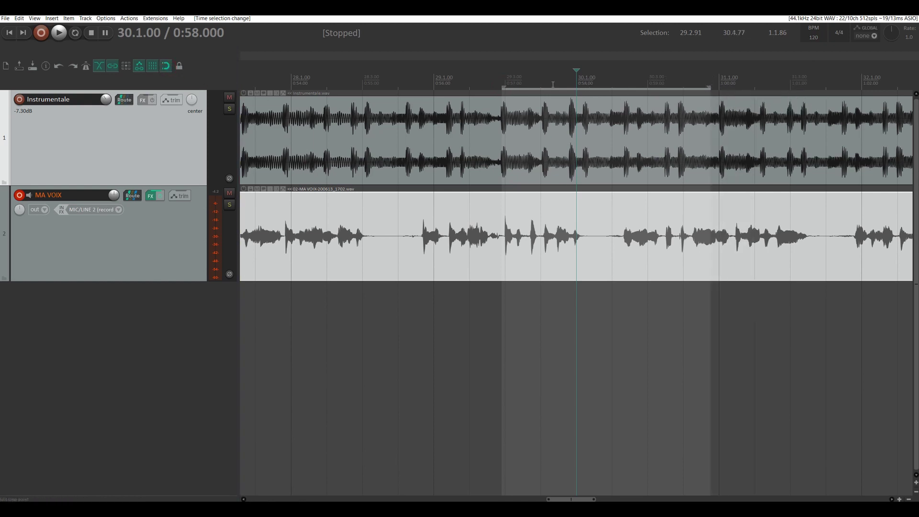
Step: In the project settings, set the timebase for items, envelopes and markers to Time and apply it
{"action": "scroll", "coordinate": [581, 130], "scroll_direction": "down", "scroll_amount": 8}
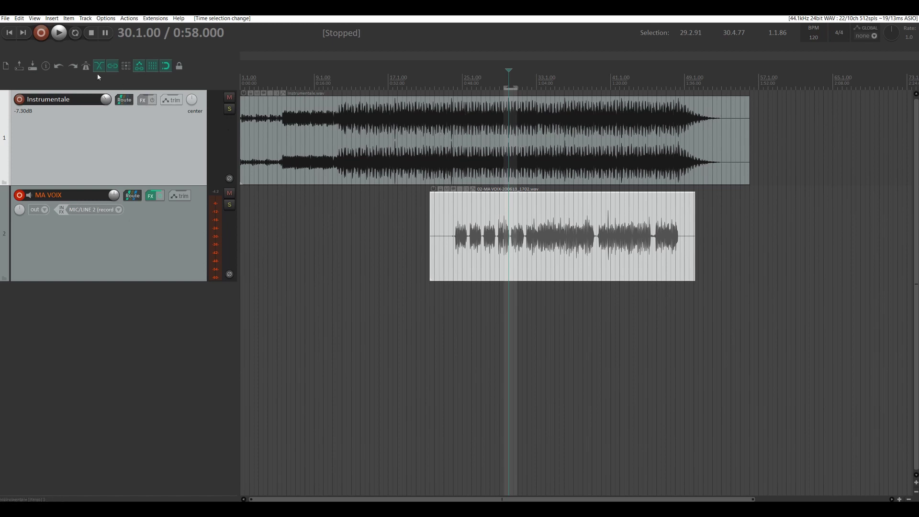
{"action": "left_click", "coordinate": [46, 65]}
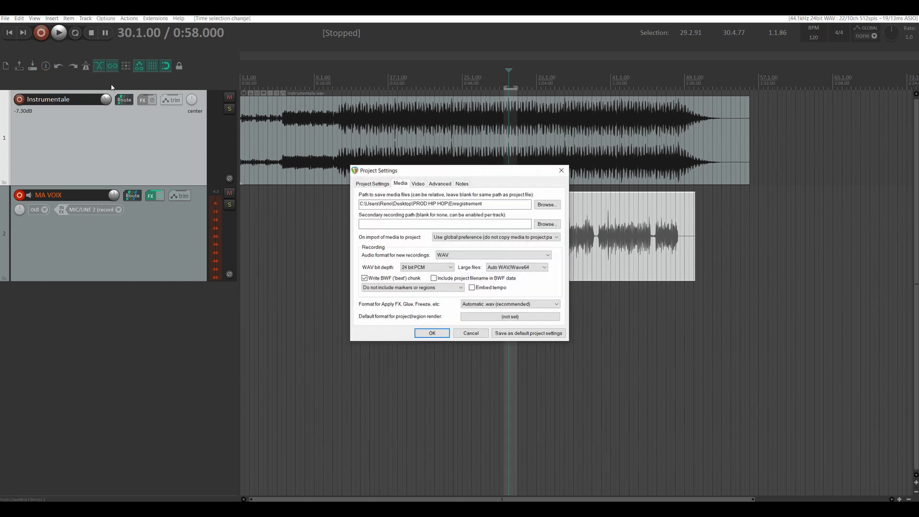
{"action": "left_click", "coordinate": [372, 183]}
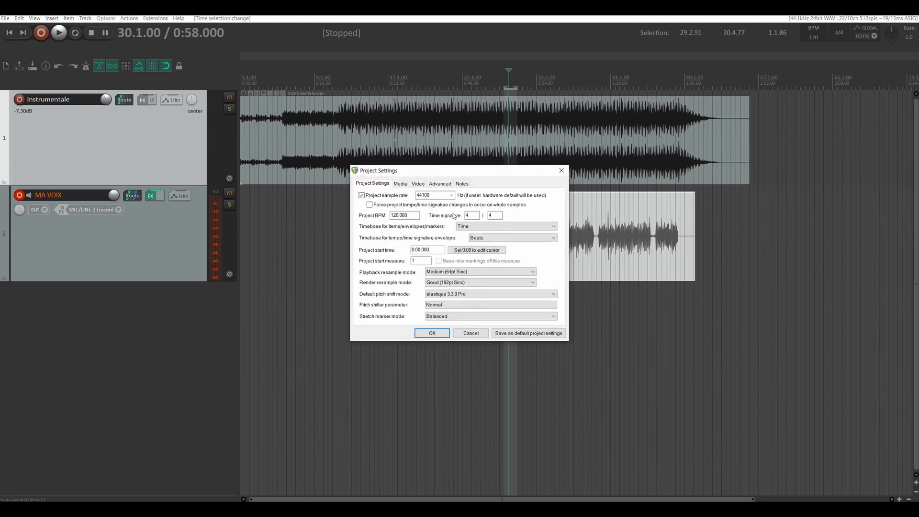
{"action": "left_click", "coordinate": [467, 229]}
{"action": "left_click", "coordinate": [465, 233]}
{"action": "left_click", "coordinate": [431, 332]}
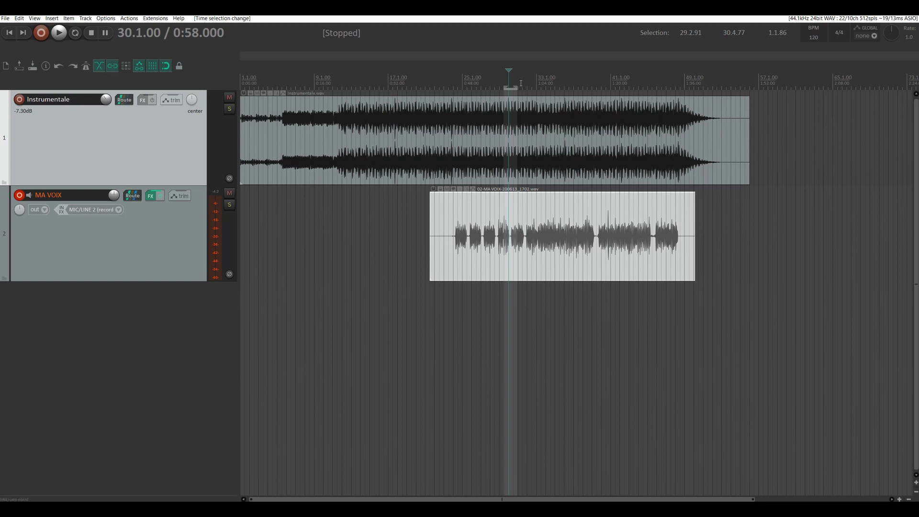
Step: Mute the MA VOIX track and place the edit cursor at 24.3.00
{"action": "left_click", "coordinate": [499, 79]}
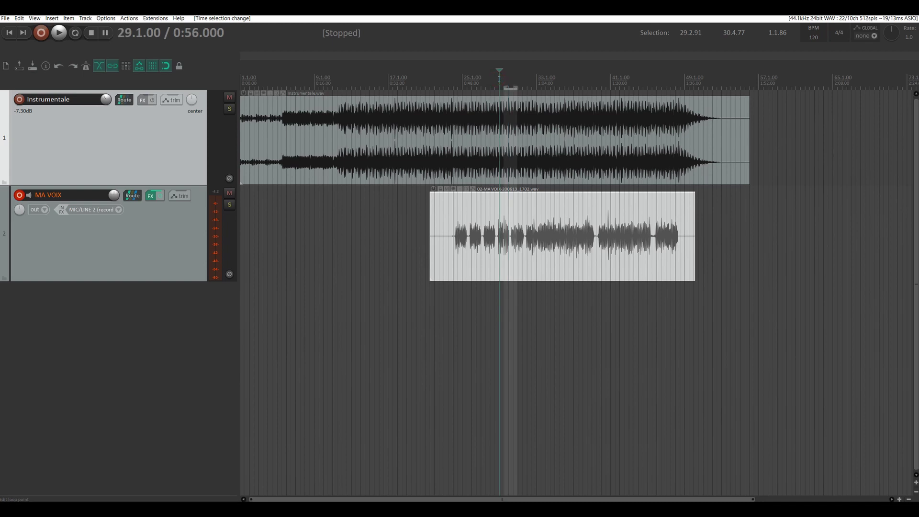
{"action": "left_click", "coordinate": [485, 79]}
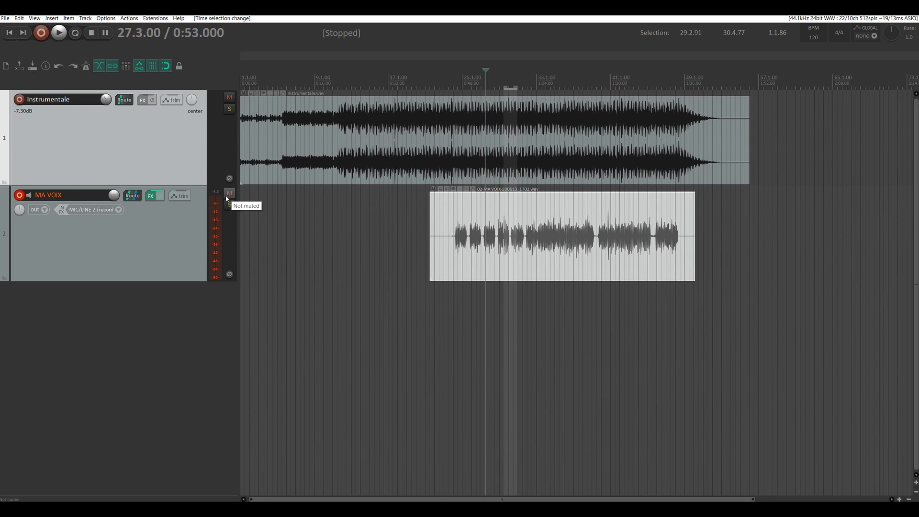
{"action": "left_click", "coordinate": [229, 193]}
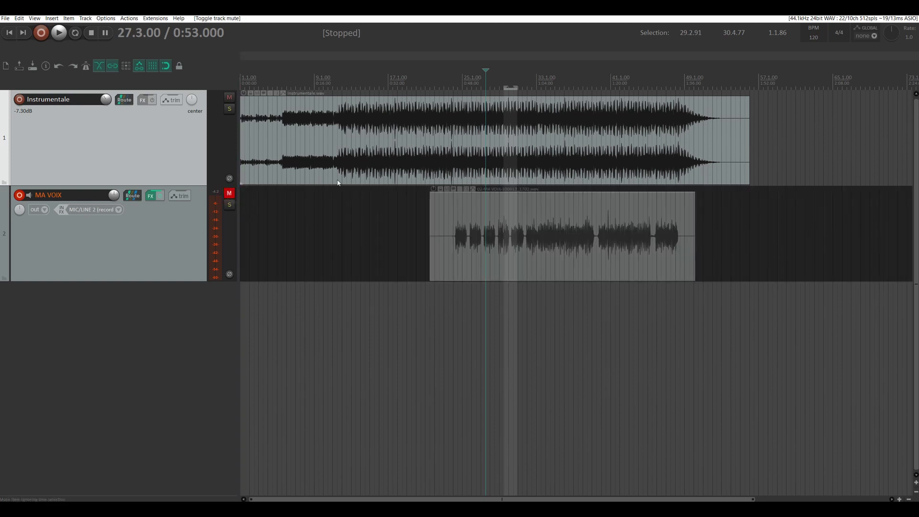
{"action": "left_click", "coordinate": [458, 79]}
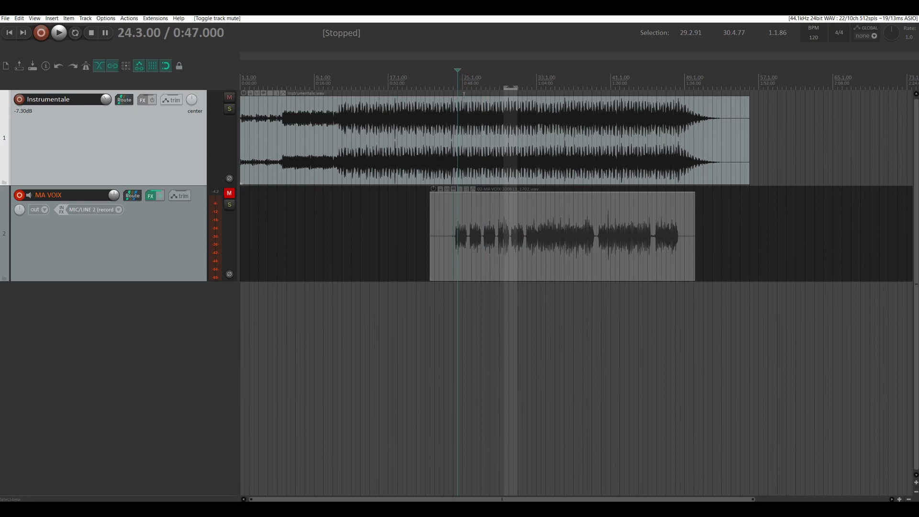
Step: Play the instrumental from the edit cursor and tap along to set the project tempo to about 78 BPM
{"action": "key", "text": "space"}
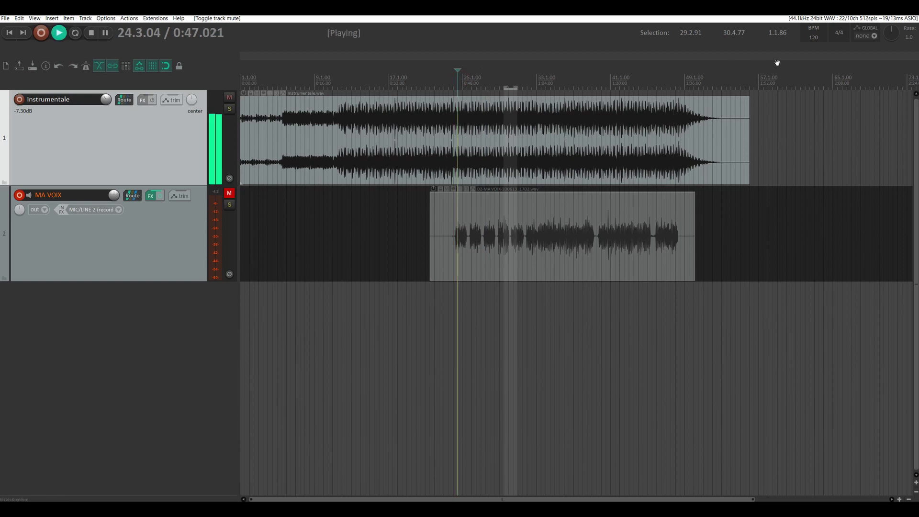
{"action": "left_click", "coordinate": [815, 29]}
{"action": "left_click", "coordinate": [814, 28]}
{"action": "left_click", "coordinate": [814, 29]}
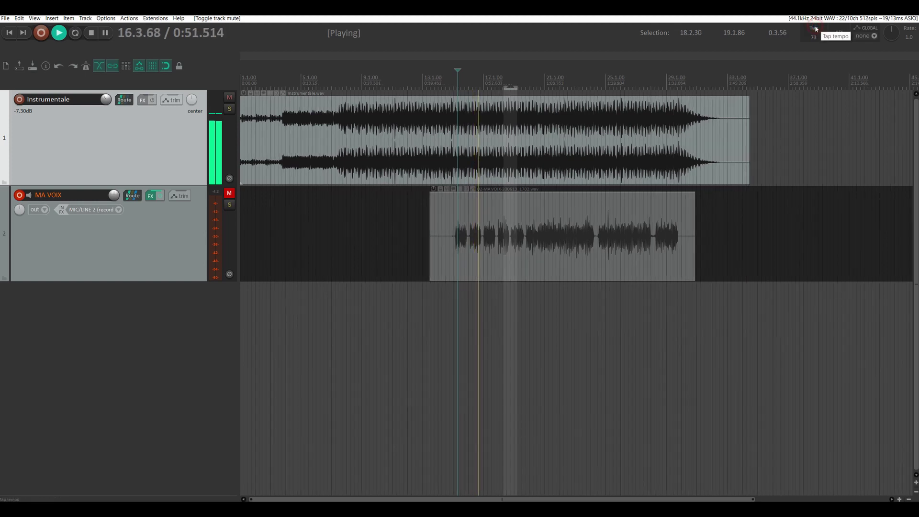
{"action": "left_click", "coordinate": [815, 29]}
{"action": "left_click", "coordinate": [815, 29]}
{"action": "left_click", "coordinate": [815, 29]}
{"action": "key", "text": "space"}
Step: Turn snapping off and play the instrumental from 16.1.33 to locate the start of a measure in the waveform
{"action": "scroll", "coordinate": [502, 122], "scroll_direction": "up", "scroll_amount": 1}
{"action": "scroll", "coordinate": [503, 122], "scroll_direction": "up", "scroll_amount": 1}
{"action": "scroll", "coordinate": [502, 122], "scroll_direction": "up", "scroll_amount": 8}
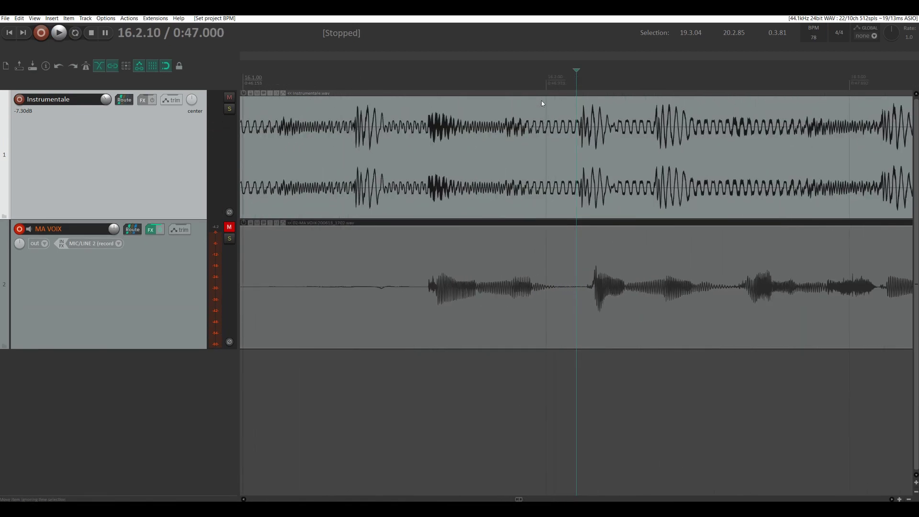
{"action": "scroll", "coordinate": [542, 104], "scroll_direction": "down", "scroll_amount": 3}
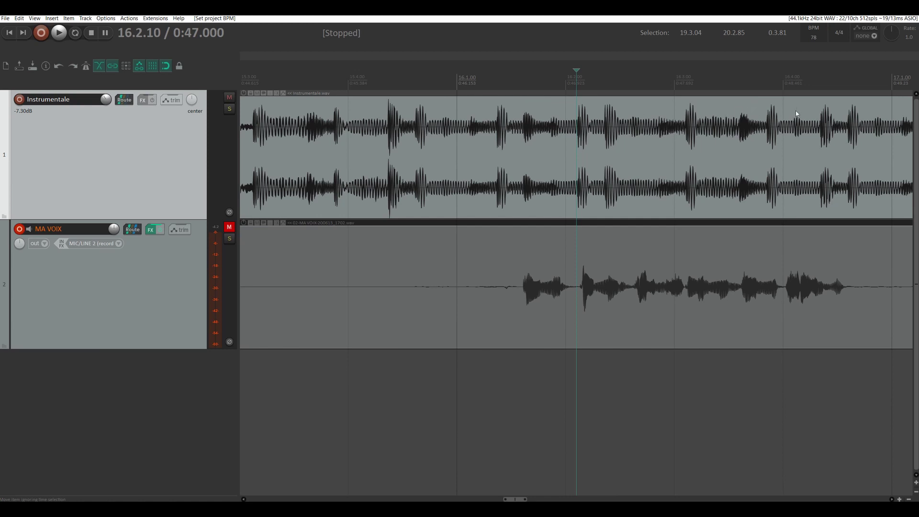
{"action": "scroll", "coordinate": [575, 89], "scroll_direction": "down", "scroll_amount": 1}
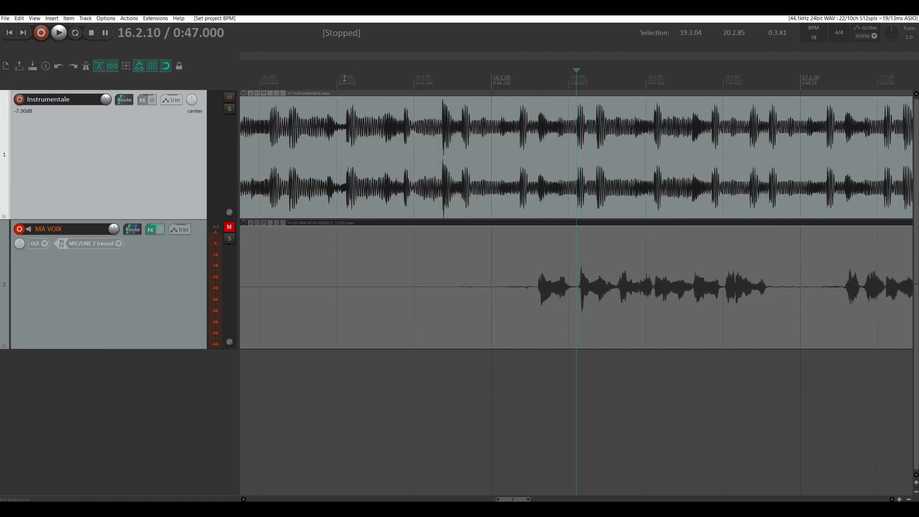
{"action": "left_click", "coordinate": [165, 66]}
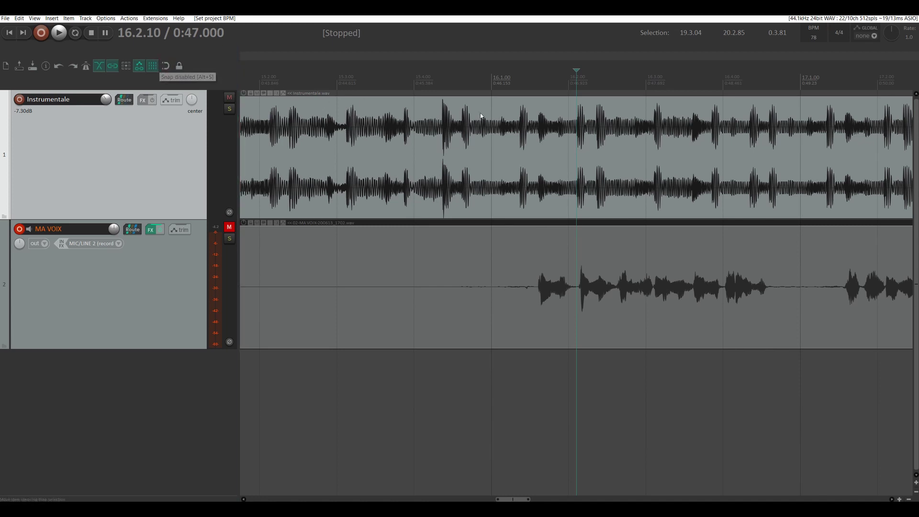
{"action": "left_click", "coordinate": [516, 80]}
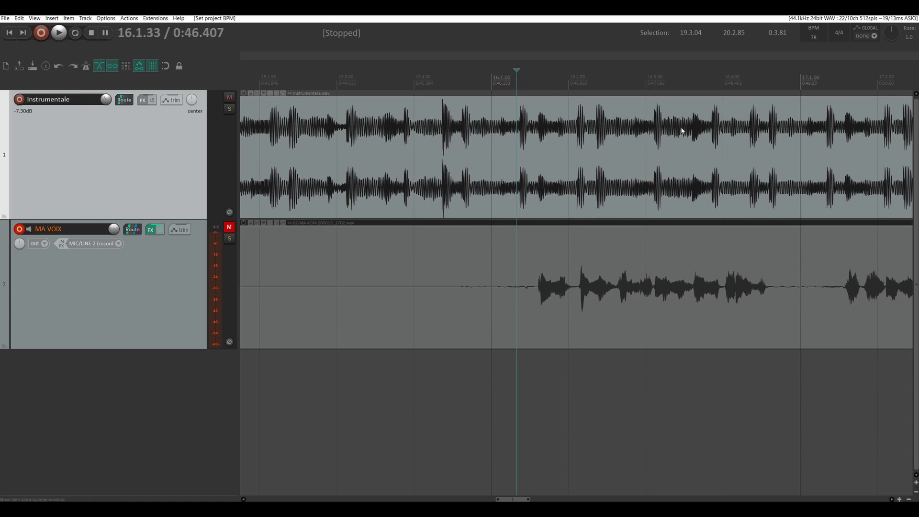
{"action": "key", "text": "space"}
{"action": "scroll", "coordinate": [683, 132], "scroll_direction": "down", "scroll_amount": 3}
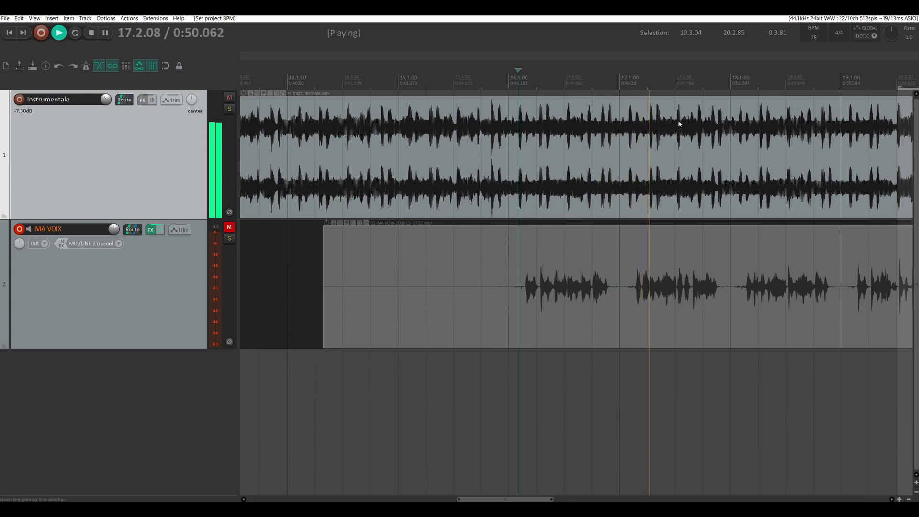
{"action": "scroll", "coordinate": [707, 123], "scroll_direction": "up", "scroll_amount": 3}
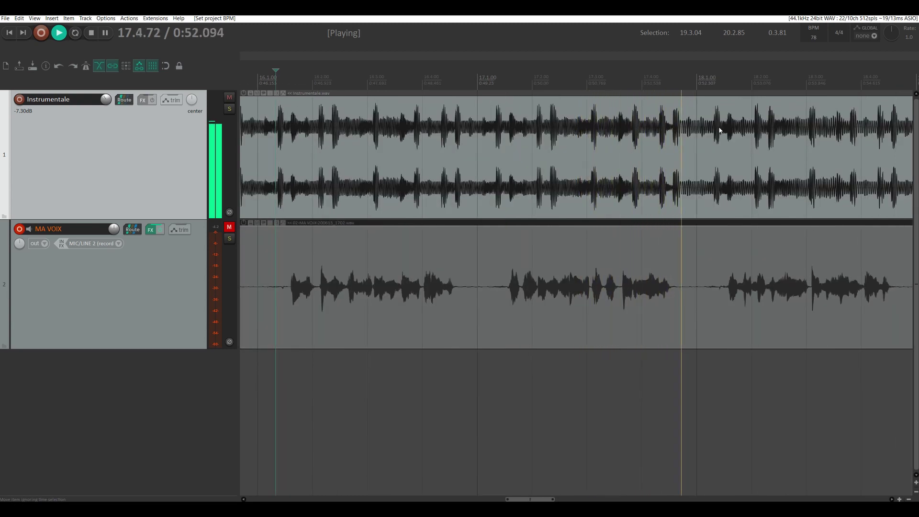
{"action": "key", "text": "space"}
Step: Add a marker on the measure's first beat at 17.4.57 and check it by playing from there
{"action": "left_click", "coordinate": [671, 104]}
{"action": "scroll", "coordinate": [669, 105], "scroll_direction": "up", "scroll_amount": 2}
{"action": "scroll", "coordinate": [641, 105], "scroll_direction": "up", "scroll_amount": 2}
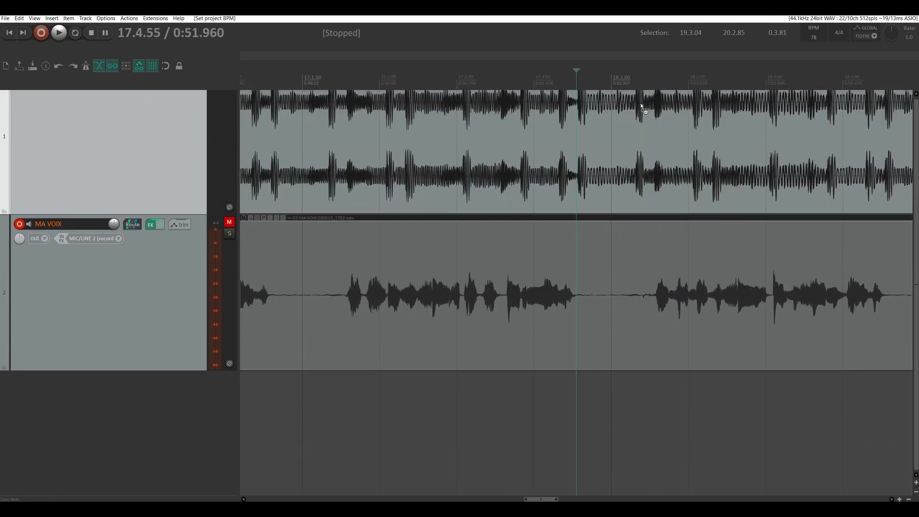
{"action": "scroll", "coordinate": [641, 105], "scroll_direction": "up", "scroll_amount": 5}
{"action": "left_click", "coordinate": [597, 83]}
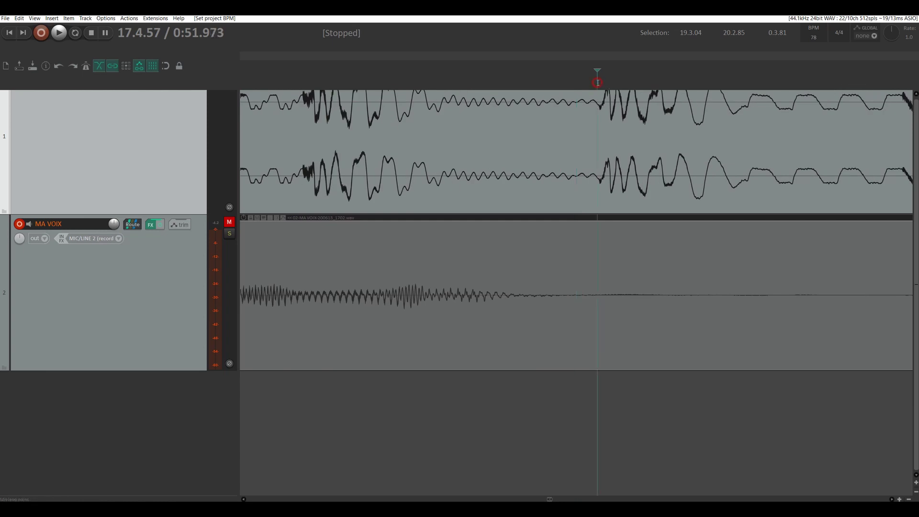
{"action": "key", "text": "m"}
{"action": "scroll", "coordinate": [614, 84], "scroll_direction": "down", "scroll_amount": 8}
{"action": "key", "text": "space"}
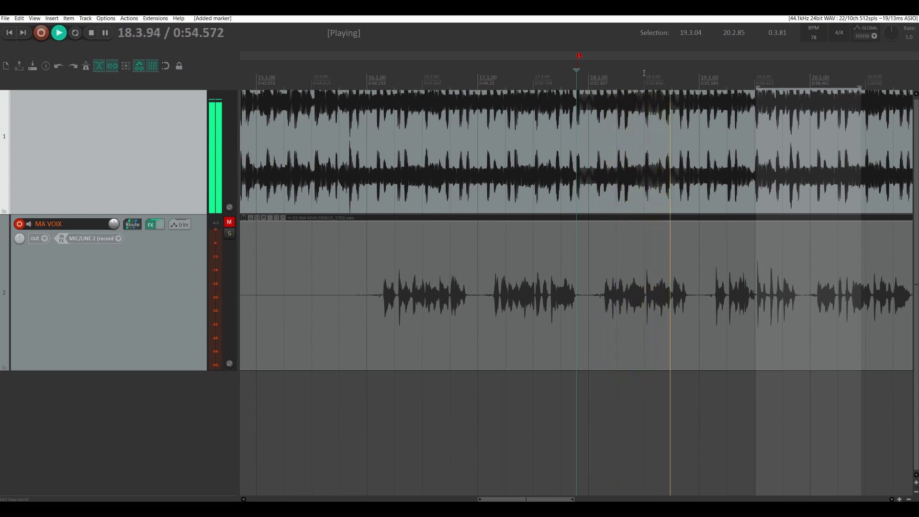
{"action": "key", "text": "space"}
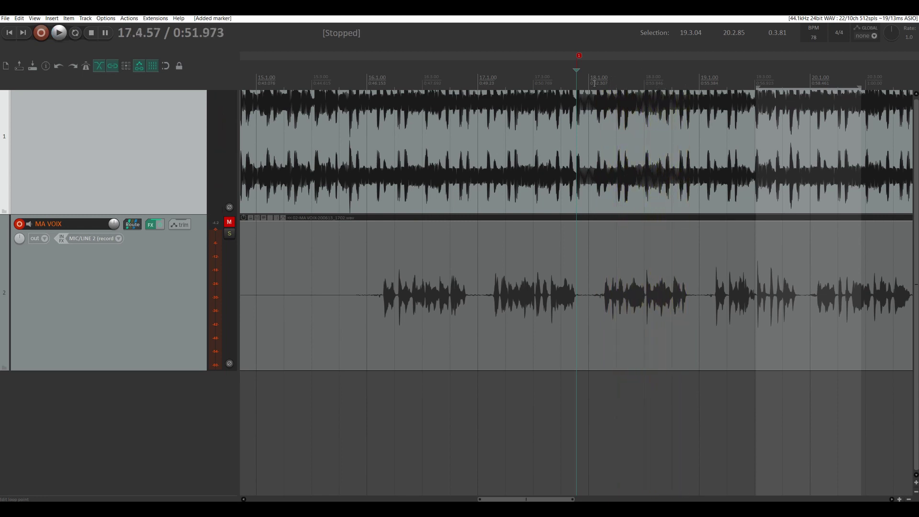
{"action": "key", "text": "space"}
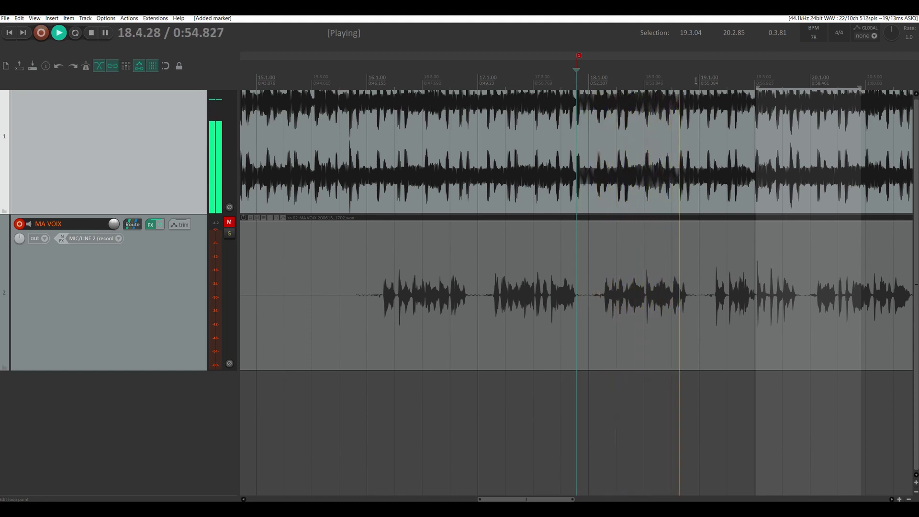
{"action": "key", "text": "space"}
Step: Locate the start of the following measure by playing from 18.3.78 and again from the first marker
{"action": "scroll", "coordinate": [688, 99], "scroll_direction": "up", "scroll_amount": 3}
{"action": "scroll", "coordinate": [688, 100], "scroll_direction": "up", "scroll_amount": 3}
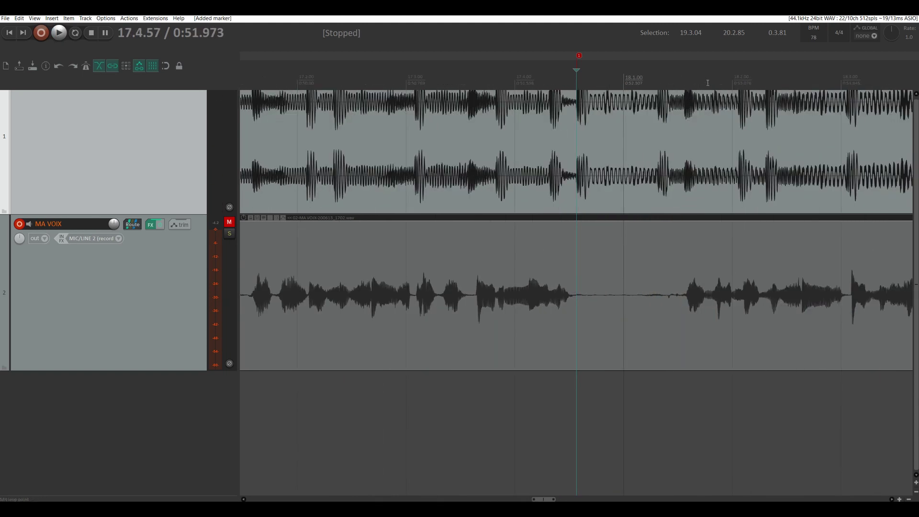
{"action": "left_click_drag", "start_coordinate": [732, 57], "coordinate": [488, 65]}
{"action": "left_click", "coordinate": [681, 81]}
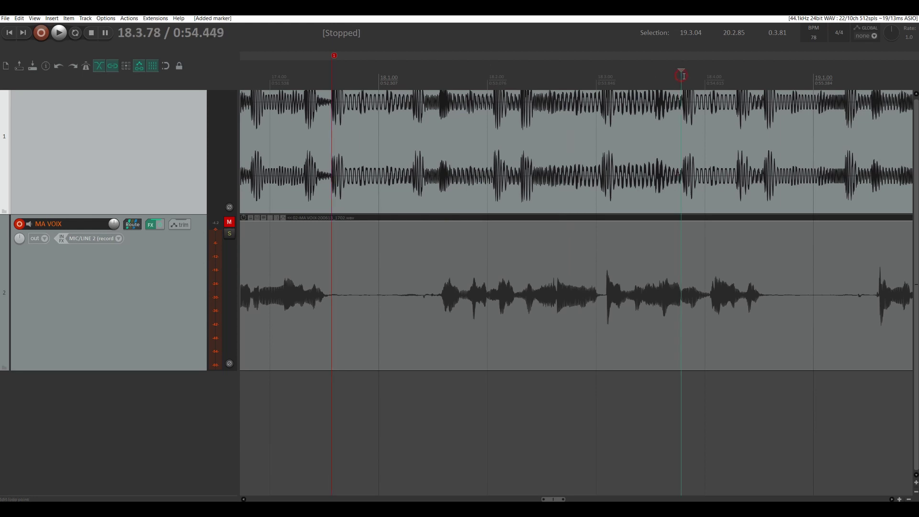
{"action": "key", "text": "space"}
{"action": "key", "text": "space"}
{"action": "left_click", "coordinate": [762, 87]}
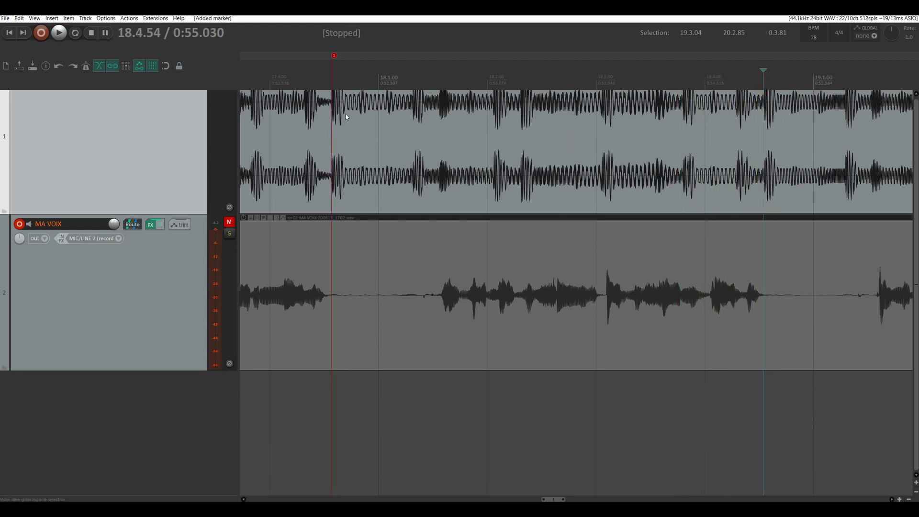
{"action": "left_click", "coordinate": [333, 75]}
{"action": "key", "text": "space"}
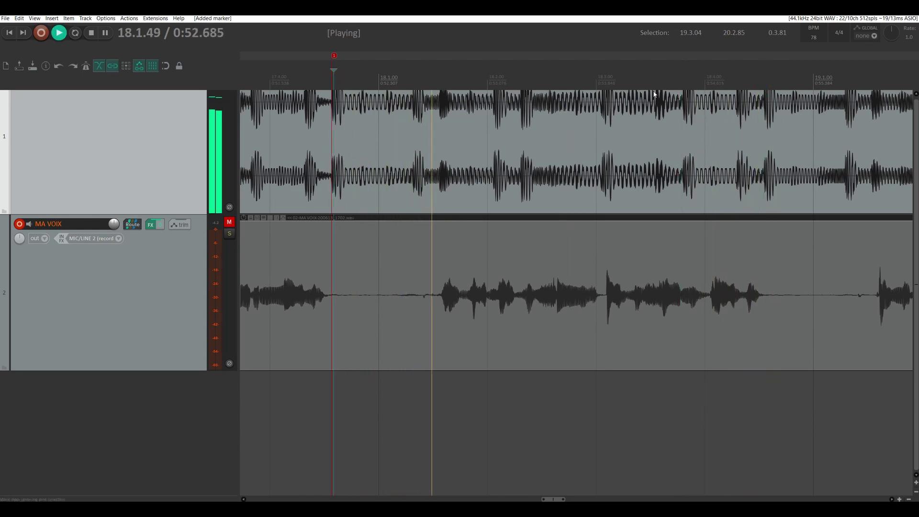
{"action": "key", "text": "space"}
Step: Add a second marker at 18.4.54, precisely on the first beat of the next measure
{"action": "left_click", "coordinate": [763, 85]}
{"action": "scroll", "coordinate": [670, 105], "scroll_direction": "up", "scroll_amount": 3}
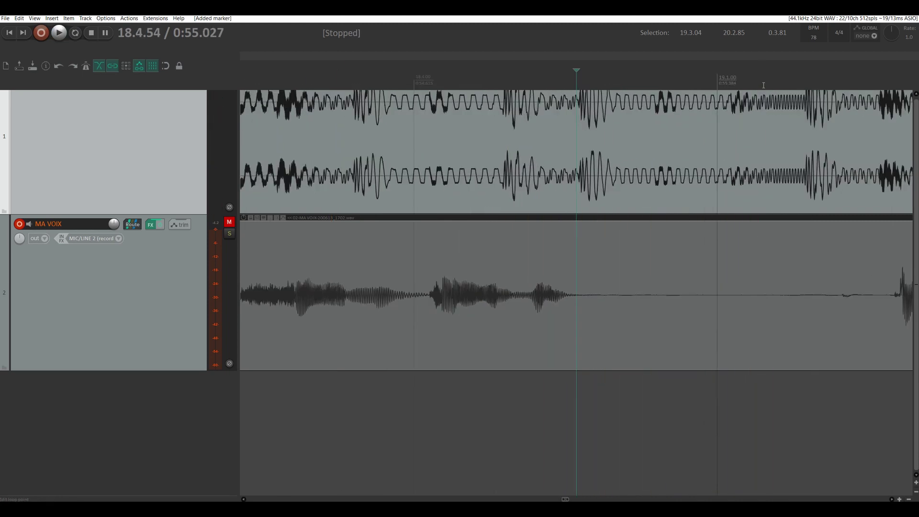
{"action": "scroll", "coordinate": [586, 115], "scroll_direction": "down", "scroll_amount": 3}
{"action": "scroll", "coordinate": [586, 115], "scroll_direction": "up", "scroll_amount": 5}
{"action": "left_click", "coordinate": [583, 102]}
{"action": "key", "text": "m"}
{"action": "scroll", "coordinate": [550, 67], "scroll_direction": "down", "scroll_amount": 6}
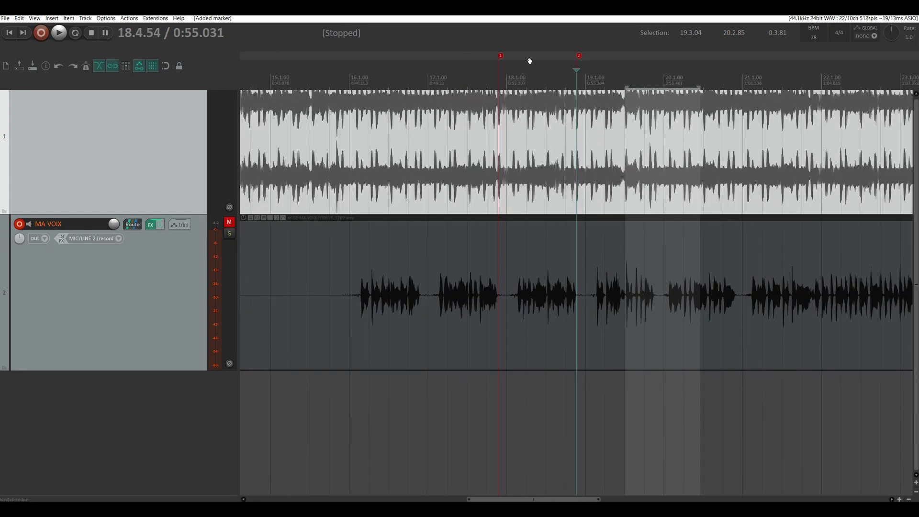
Step: Select the time range between the two markers and insert a measure from it with tempo detection
{"action": "double_click", "coordinate": [533, 53]}
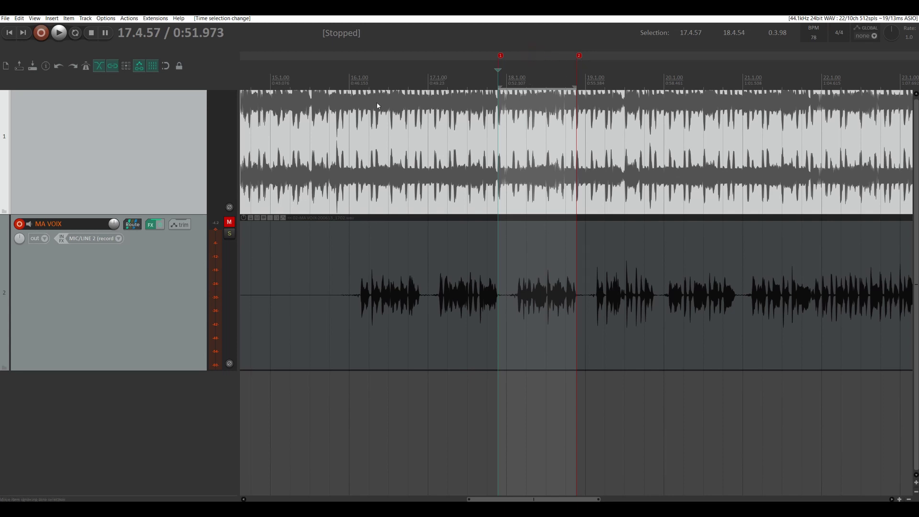
{"action": "left_click", "coordinate": [53, 18]}
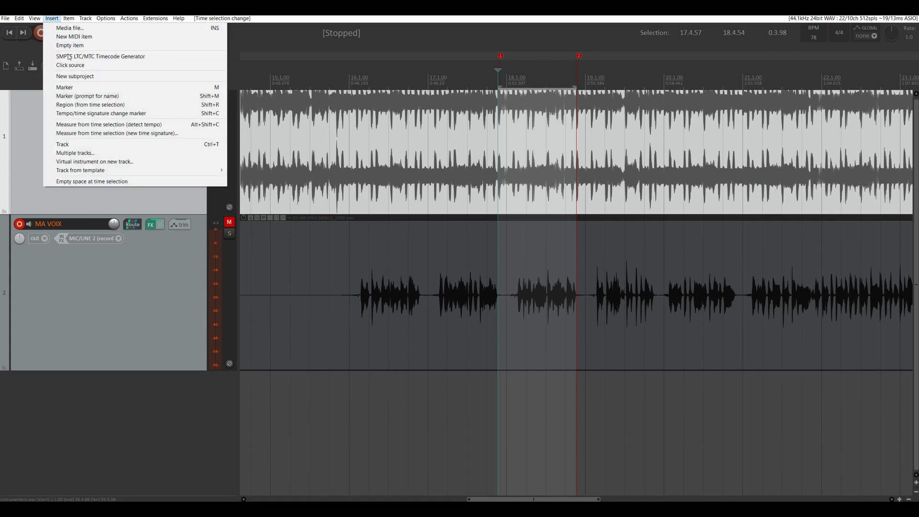
{"action": "left_click", "coordinate": [122, 128]}
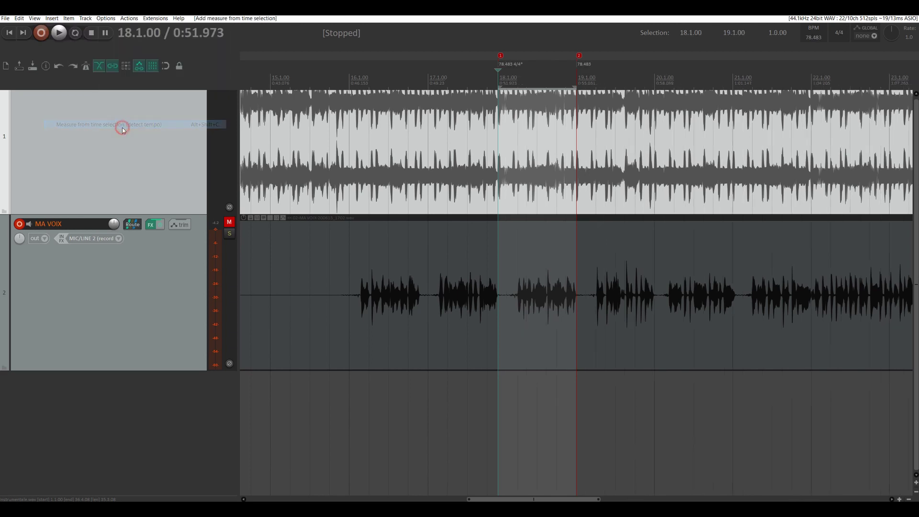
Step: Delete the two position markers and all the tempo markers from the timeline
{"action": "left_click", "coordinate": [507, 66], "text": "alt"}
{"action": "left_click", "coordinate": [578, 57], "text": "alt"}
{"action": "scroll", "coordinate": [501, 56], "scroll_direction": "down", "scroll_amount": 10}
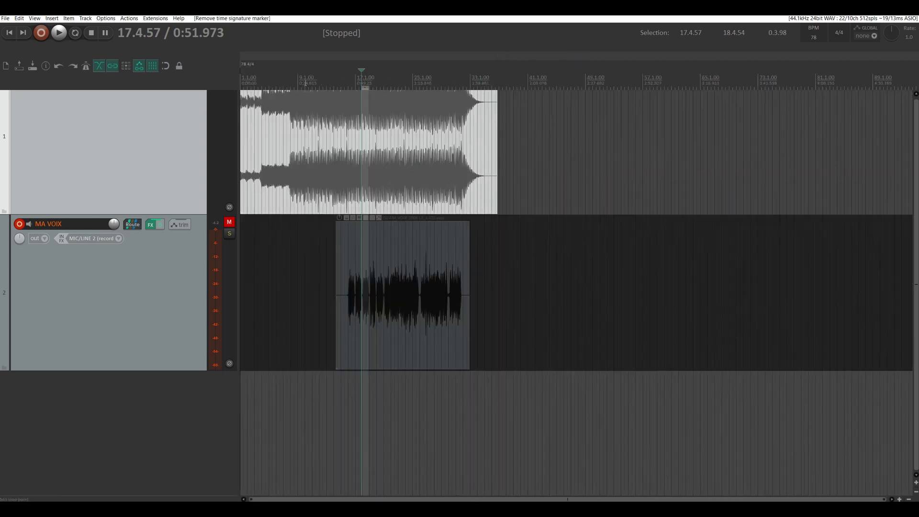
{"action": "left_click", "coordinate": [243, 64], "text": "alt"}
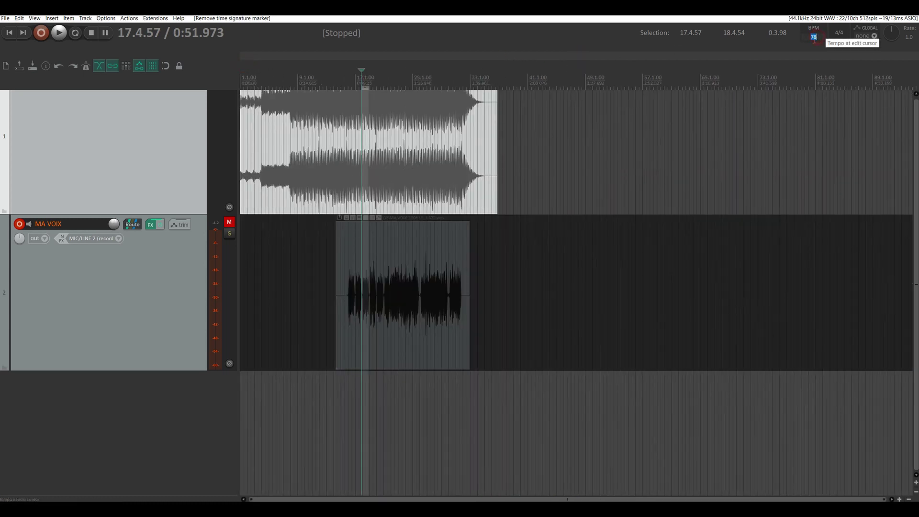
Step: Set the project tempo to 78.5 BPM and check the grid against the instrumental's beat at 18.1.00
{"action": "left_click", "coordinate": [813, 37]}
{"action": "type", "text": ".5"}
{"action": "key", "text": "Return"}
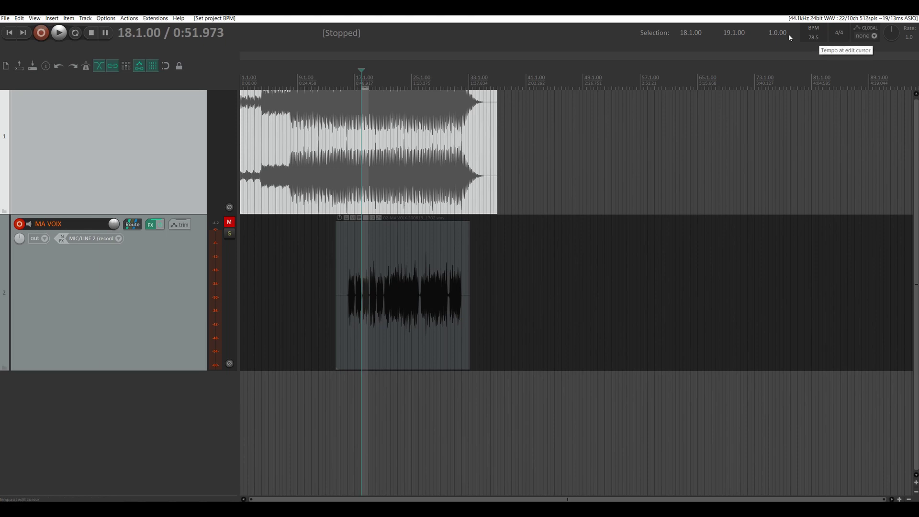
{"action": "scroll", "coordinate": [358, 94], "scroll_direction": "up", "scroll_amount": 5}
{"action": "scroll", "coordinate": [572, 142], "scroll_direction": "up", "scroll_amount": 10}
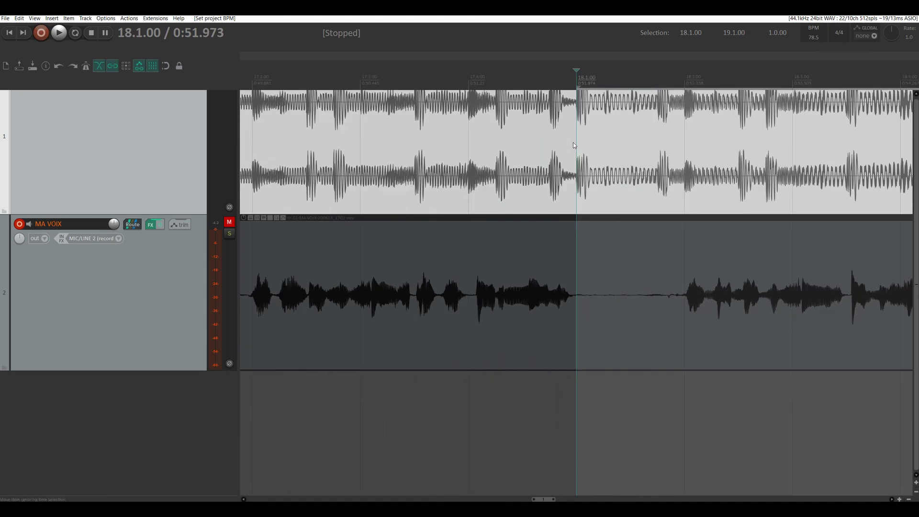
Step: Check the grid against the instrumental's beat around measure 18 and unmute the MA VOIX track
{"action": "scroll", "coordinate": [593, 140], "scroll_direction": "down", "scroll_amount": 8}
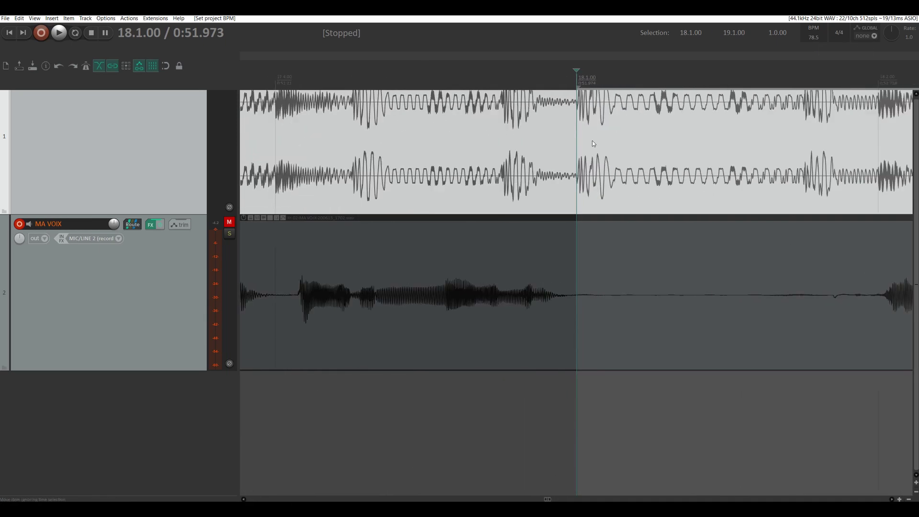
{"action": "scroll", "coordinate": [699, 148], "scroll_direction": "down", "scroll_amount": 8}
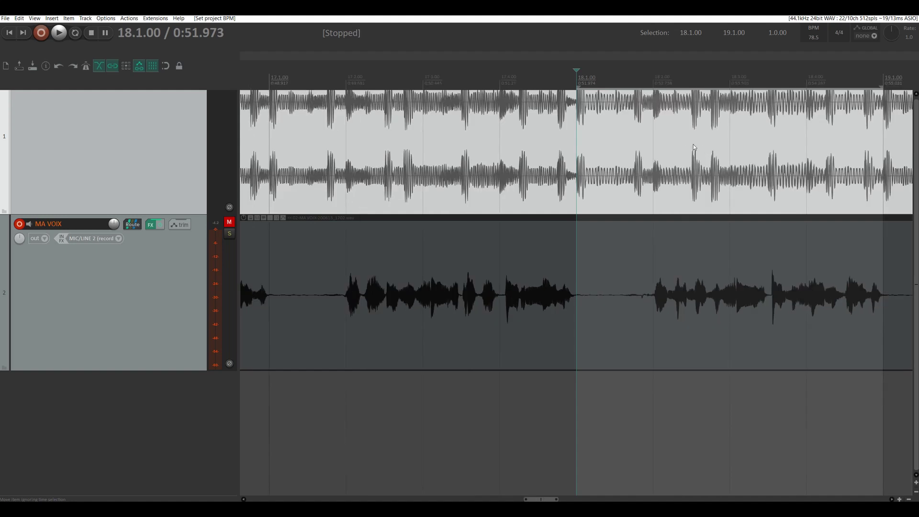
{"action": "scroll", "coordinate": [549, 139], "scroll_direction": "down", "scroll_amount": 3}
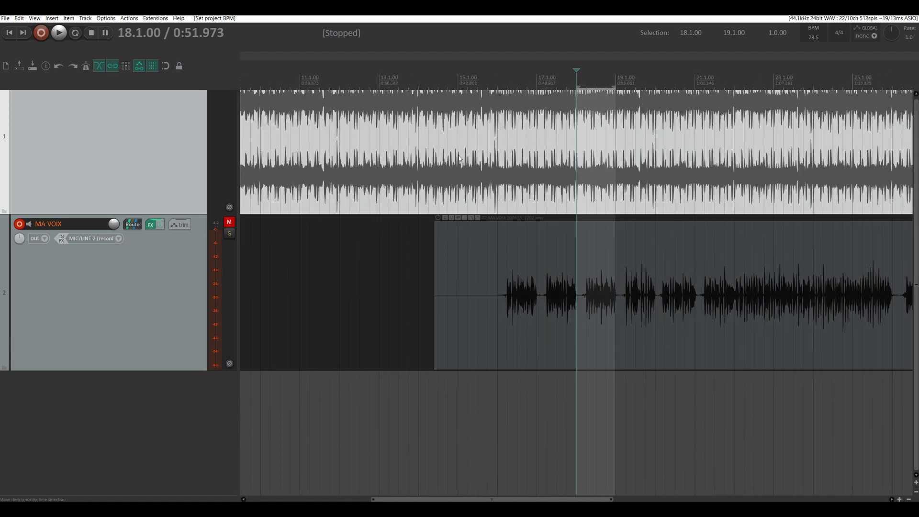
{"action": "left_click", "coordinate": [229, 222]}
{"action": "scroll", "coordinate": [555, 273], "scroll_direction": "up", "scroll_amount": 6}
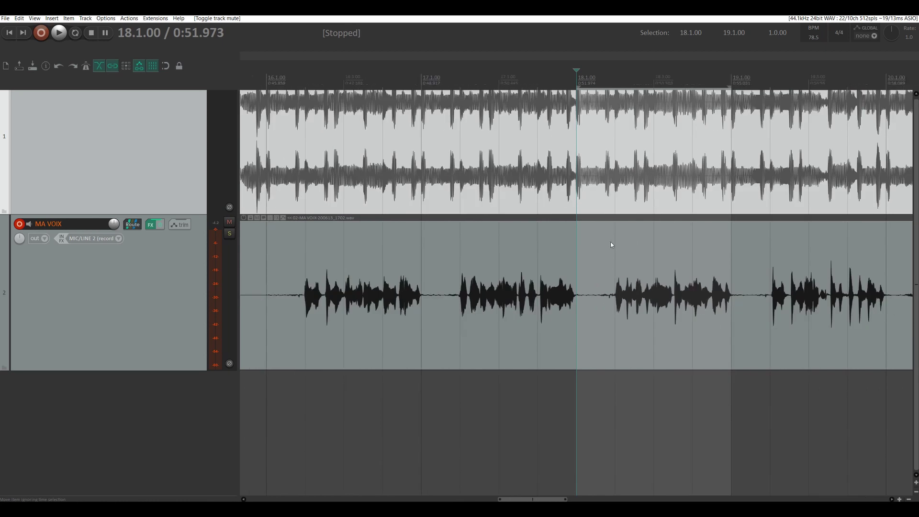
Step: Enable snapping and set the grid line spacing to 1/16
{"action": "left_click", "coordinate": [166, 67]}
{"action": "right_click", "coordinate": [152, 67]}
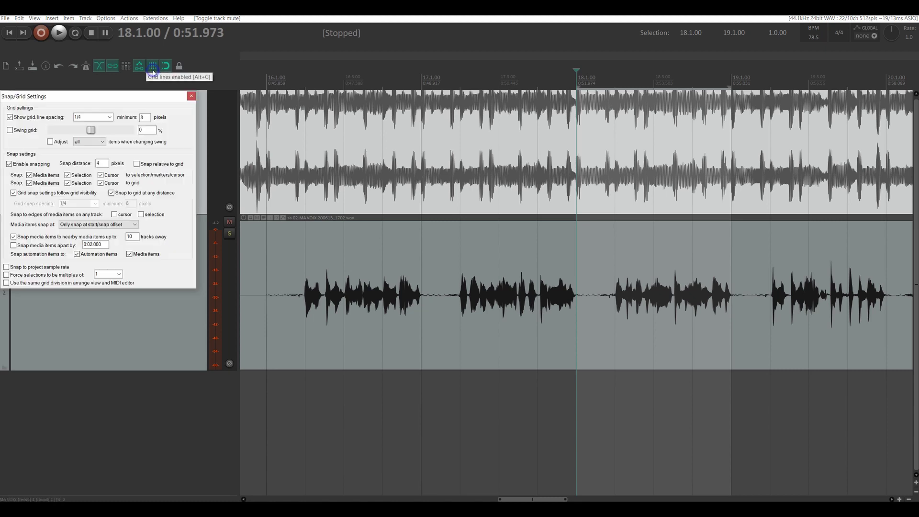
{"action": "left_click", "coordinate": [110, 117]}
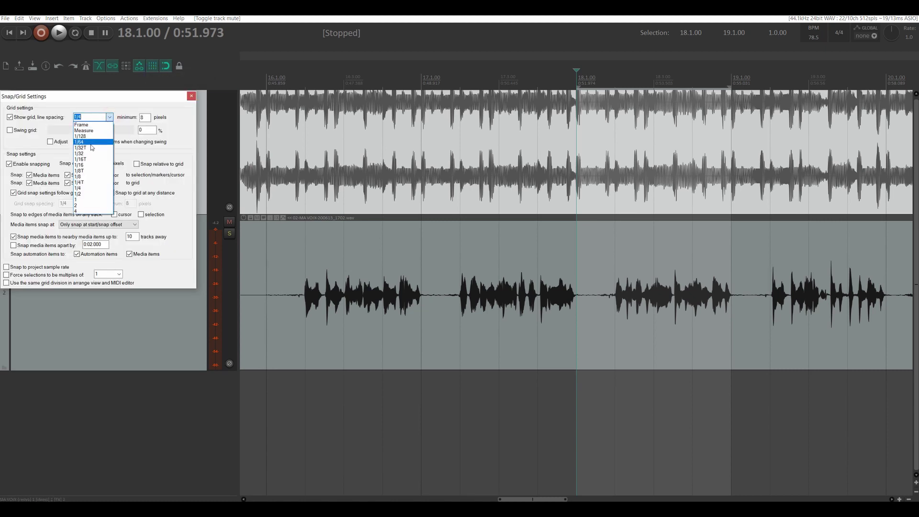
{"action": "left_click", "coordinate": [81, 165]}
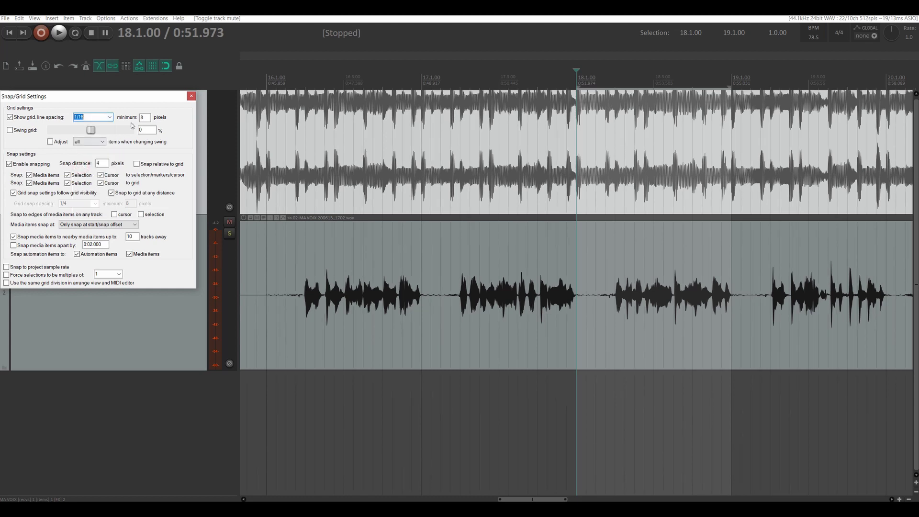
{"action": "left_click", "coordinate": [190, 98]}
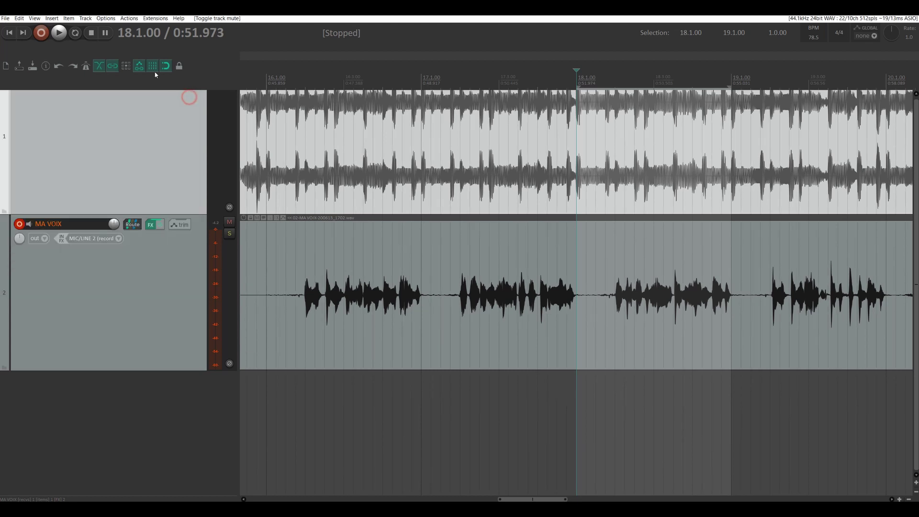
Step: Set the time selection from 18.1.50 to 19.1.50 and switch the record mode to time selection auto punch
{"action": "scroll", "coordinate": [613, 179], "scroll_direction": "up", "scroll_amount": 2}
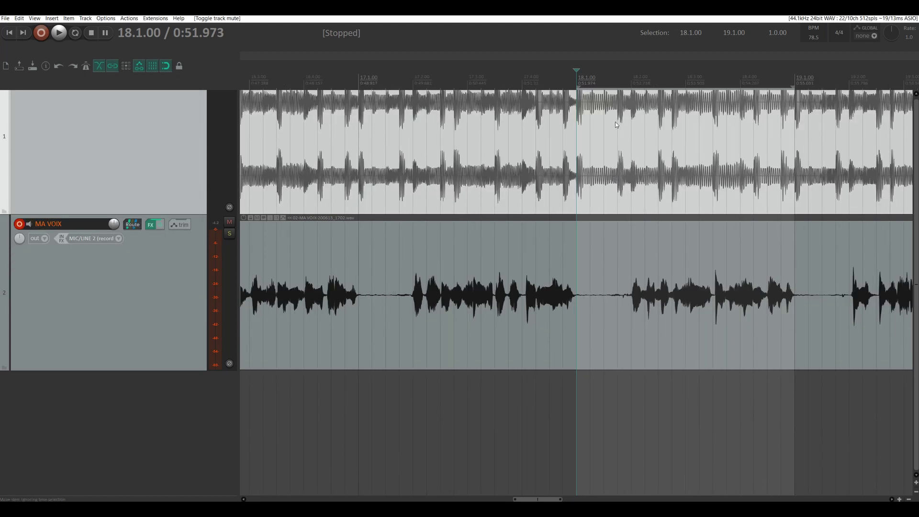
{"action": "left_click_drag", "start_coordinate": [603, 85], "coordinate": [821, 87]}
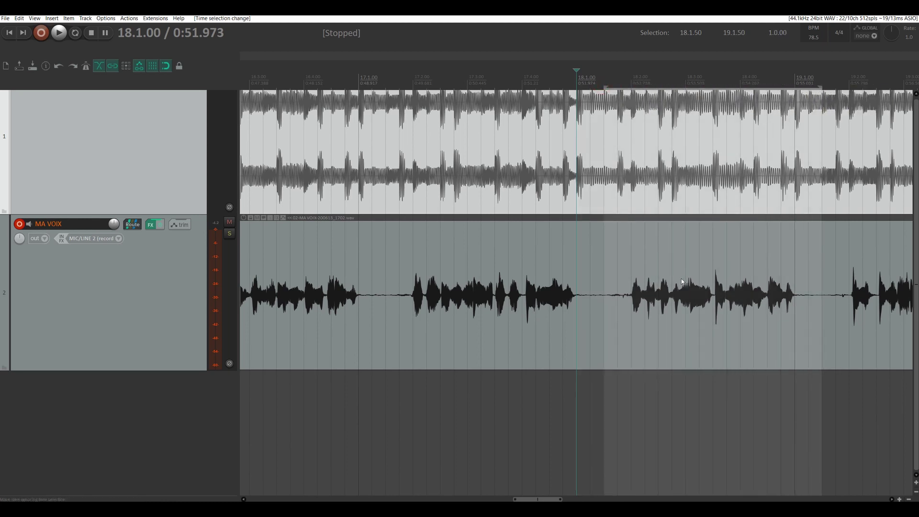
{"action": "scroll", "coordinate": [652, 256], "scroll_direction": "down", "scroll_amount": 3}
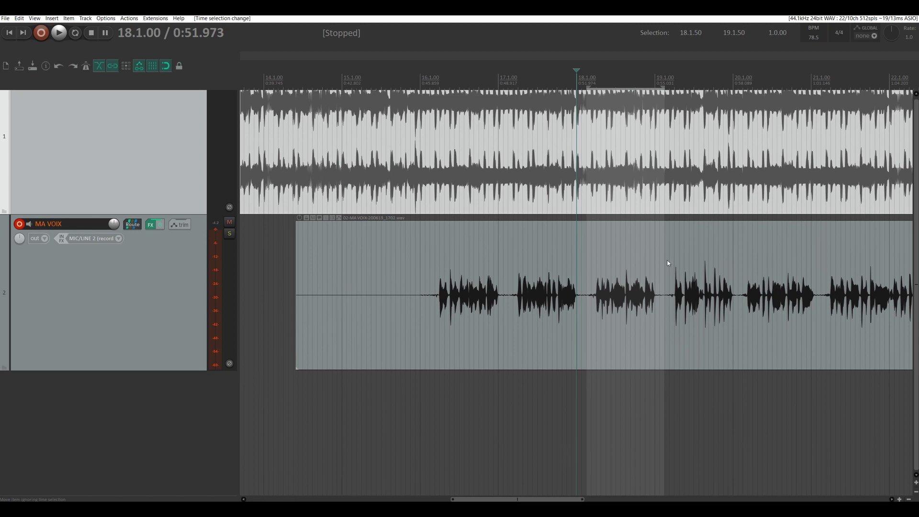
{"action": "right_click", "coordinate": [42, 41]}
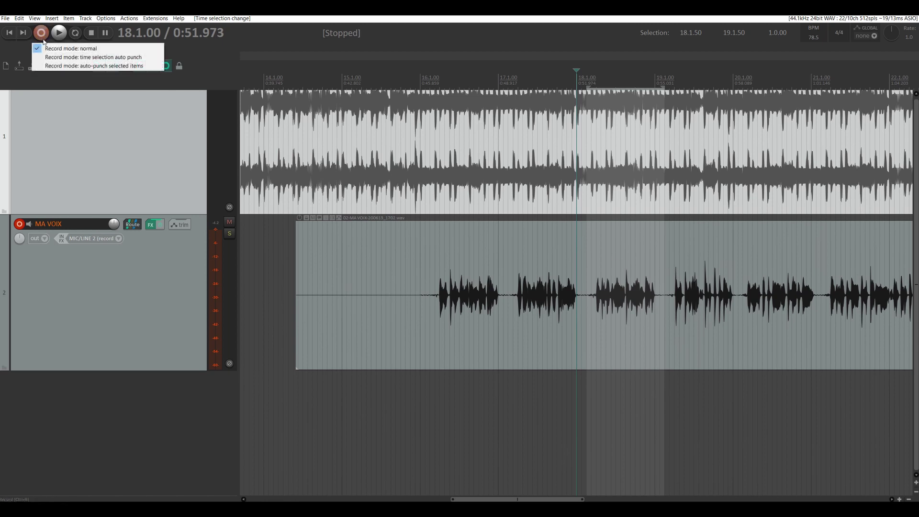
{"action": "left_click", "coordinate": [105, 57]}
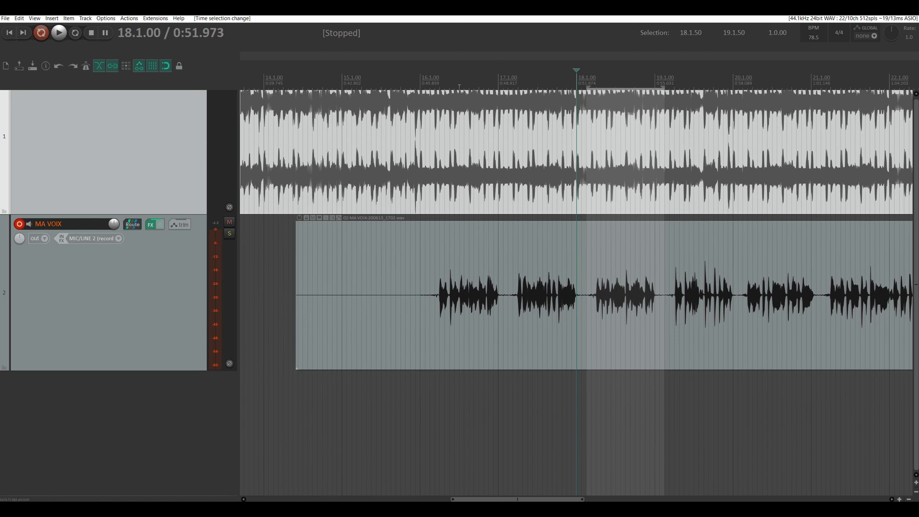
Step: Record a punch-in vocal take over the time selection on MA VOIX, starting the run-up at 17.1.00
{"action": "left_click", "coordinate": [499, 84]}
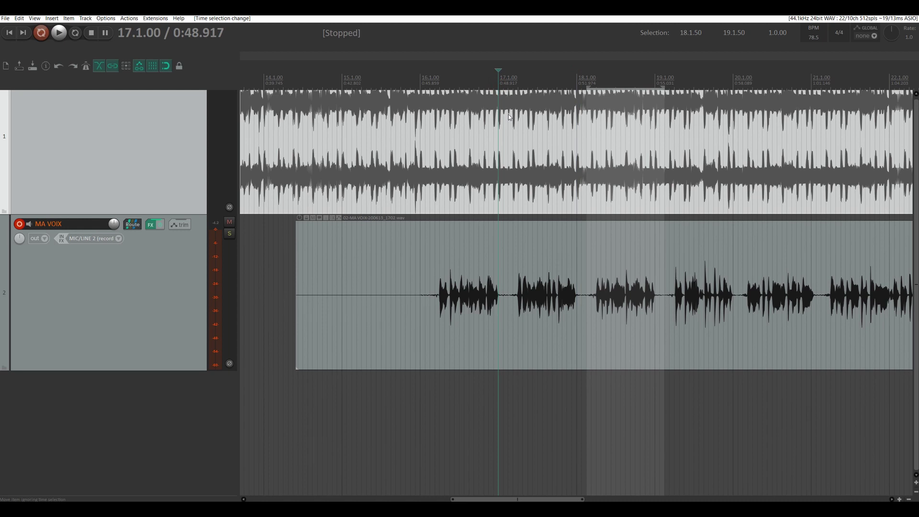
{"action": "key", "text": "ctrl+r"}
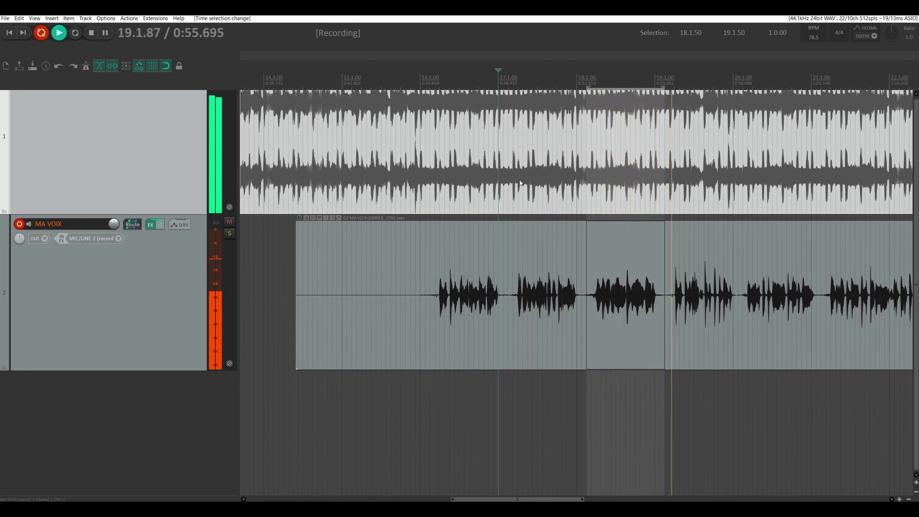
{"action": "key", "text": "space"}
{"action": "left_click", "coordinate": [416, 314]}
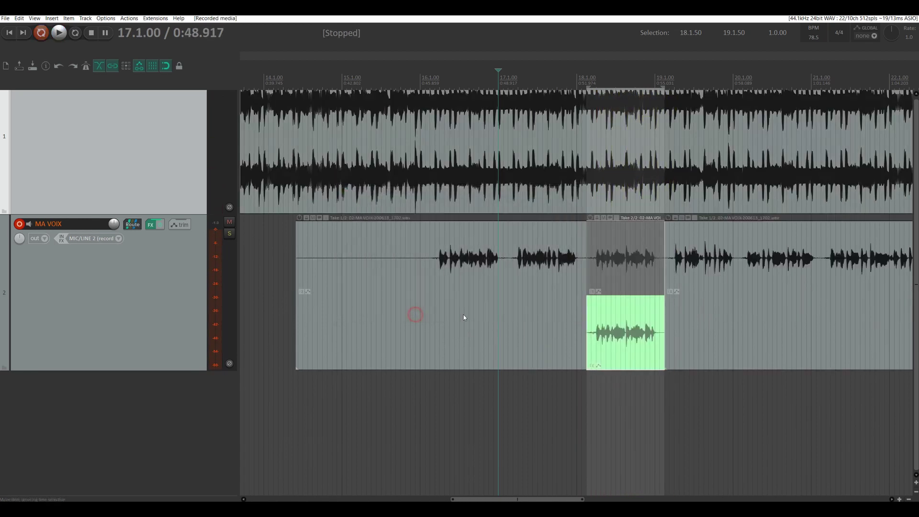
{"action": "scroll", "coordinate": [642, 287], "scroll_direction": "up", "scroll_amount": 2}
{"action": "scroll", "coordinate": [687, 189], "scroll_direction": "down", "scroll_amount": 2}
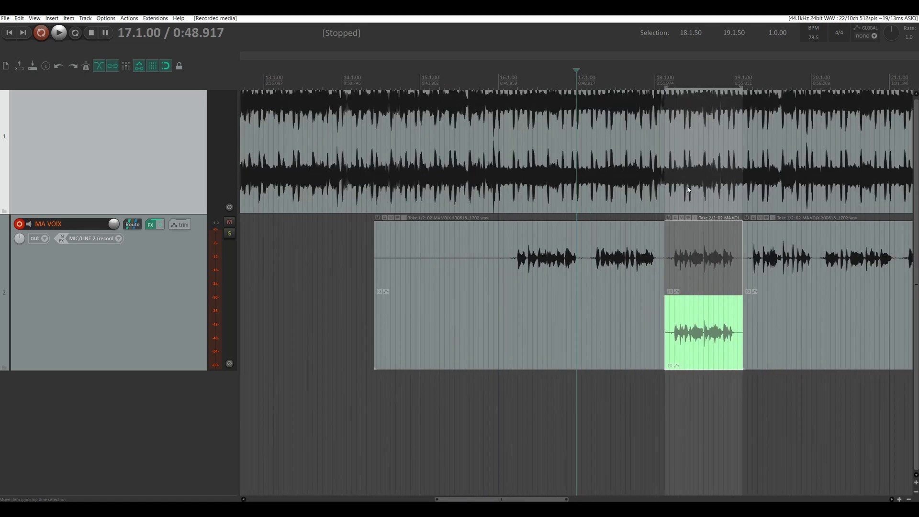
{"action": "scroll", "coordinate": [622, 215], "scroll_direction": "right", "scroll_amount": 4}
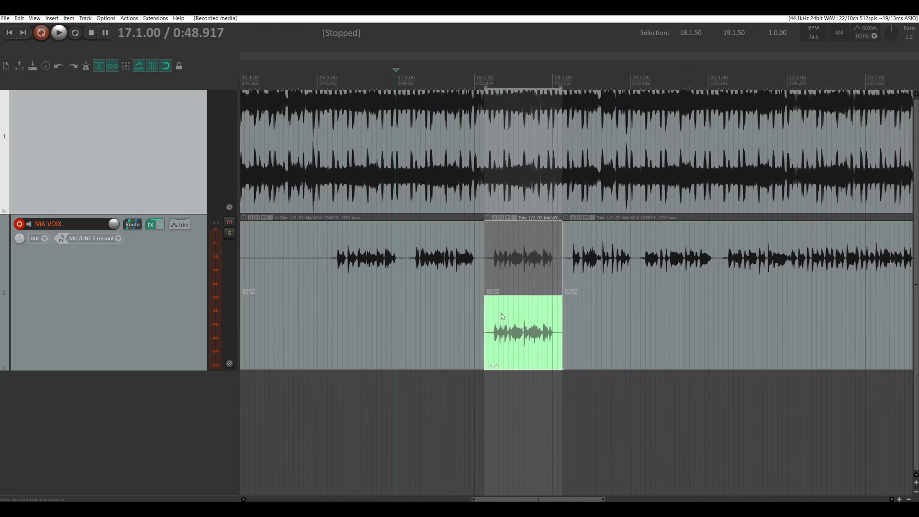
{"action": "scroll", "coordinate": [517, 282], "scroll_direction": "down", "scroll_amount": 2}
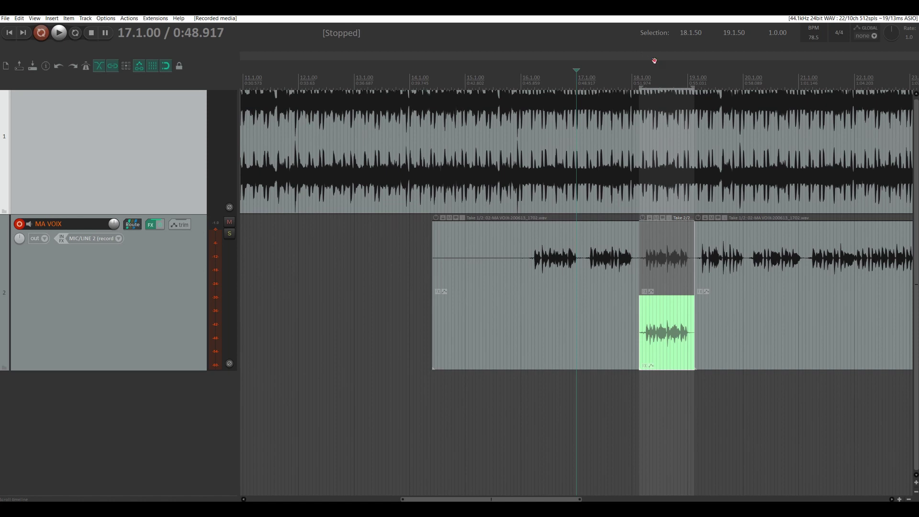
Step: Place the edit cursor at 15.1.00 and switch the record mode back to normal
{"action": "left_click_drag", "start_coordinate": [652, 60], "coordinate": [508, 72]}
{"action": "scroll", "coordinate": [508, 77], "scroll_direction": "down", "scroll_amount": 5}
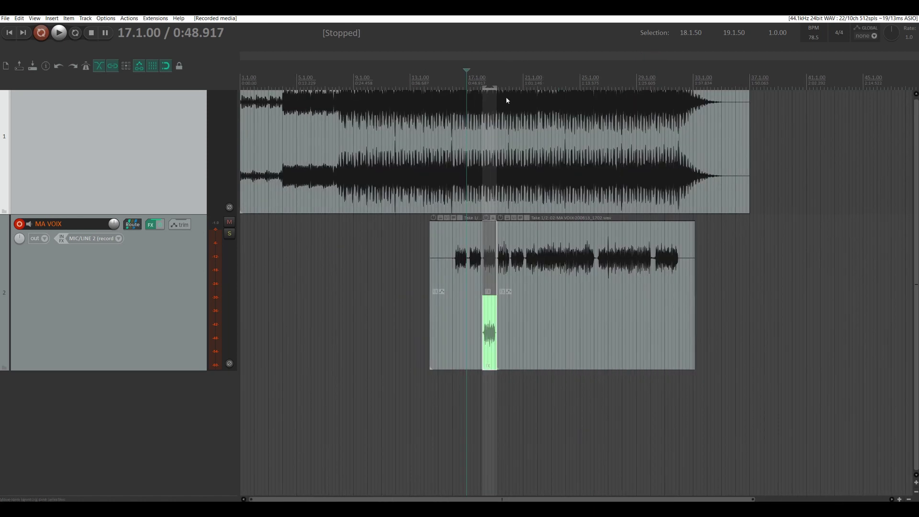
{"action": "left_click", "coordinate": [438, 79]}
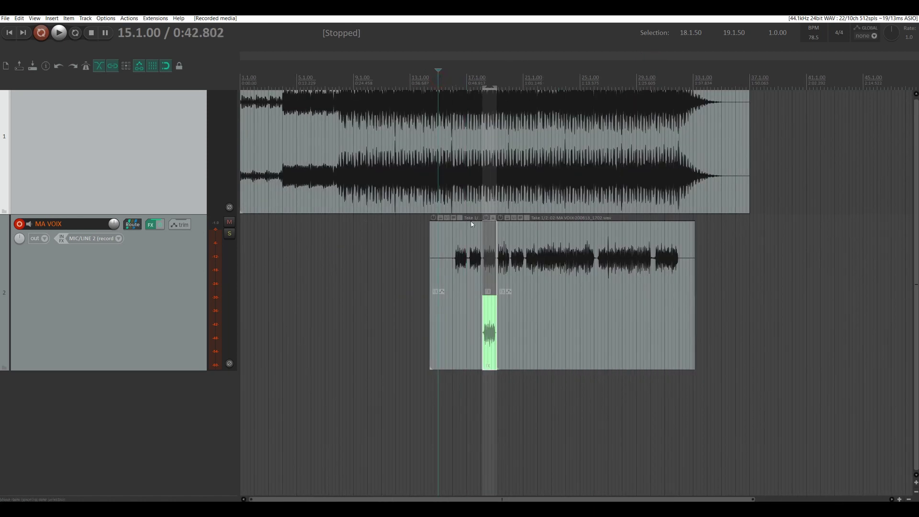
{"action": "right_click", "coordinate": [42, 33]}
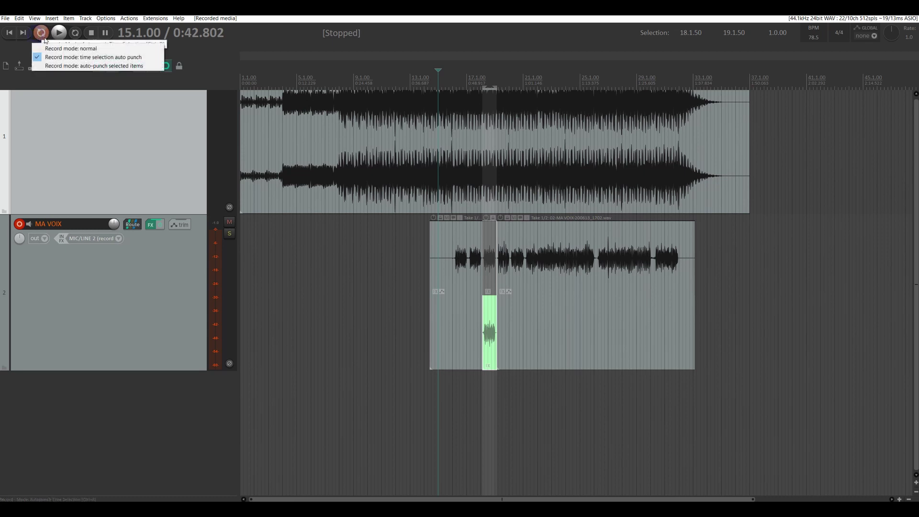
{"action": "left_click", "coordinate": [70, 49]}
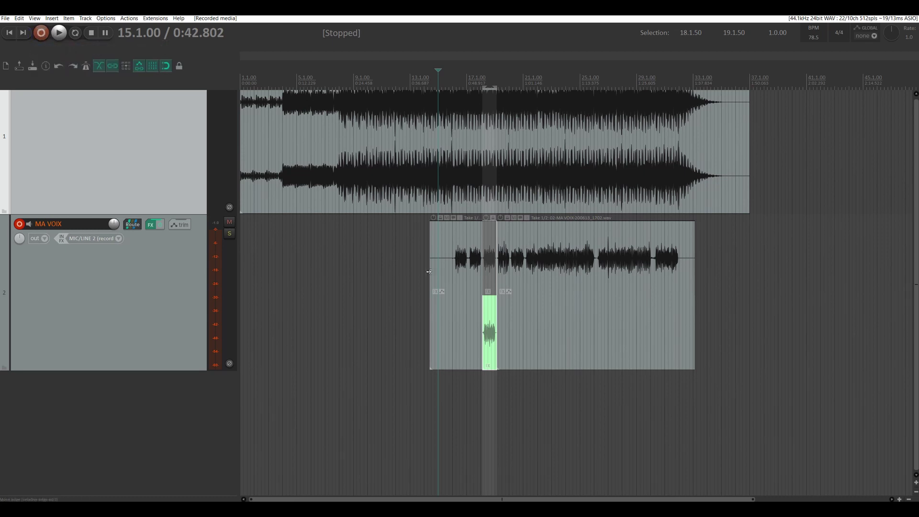
Step: Trim the silent start of the vocal recording to 15.4.00, shorten its end slightly, and place the edit cursor at 15.4.00
{"action": "left_click_drag", "start_coordinate": [428, 272], "coordinate": [448, 271]}
{"action": "left_click_drag", "start_coordinate": [691, 260], "coordinate": [685, 261]}
{"action": "left_click", "coordinate": [449, 85]}
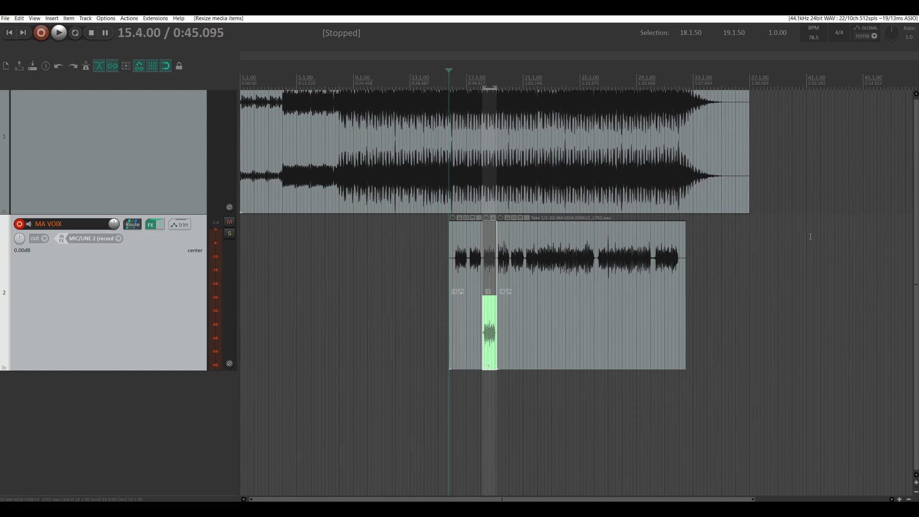
Step: Redo the full third vocal take starting at 15.4.00 and disarm recording on the MA VOIX track
{"action": "key", "text": "ctrl+shift+z"}
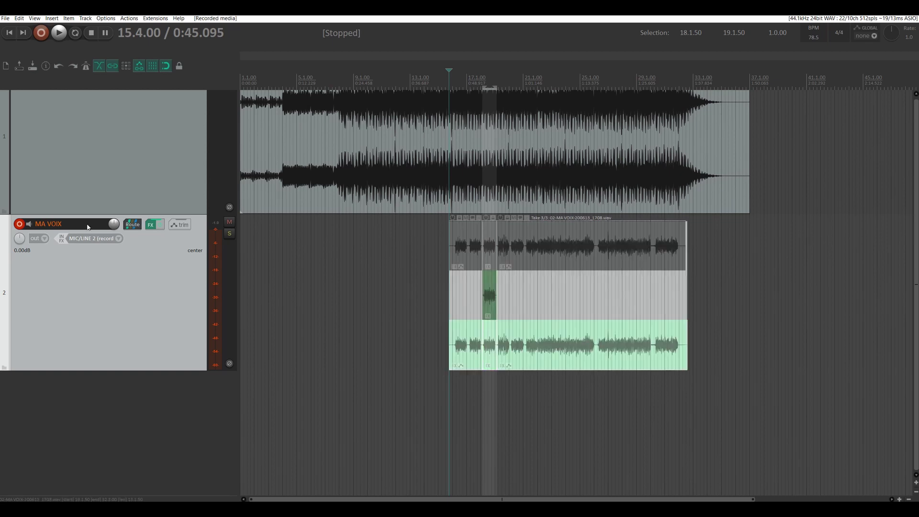
{"action": "left_click", "coordinate": [19, 224]}
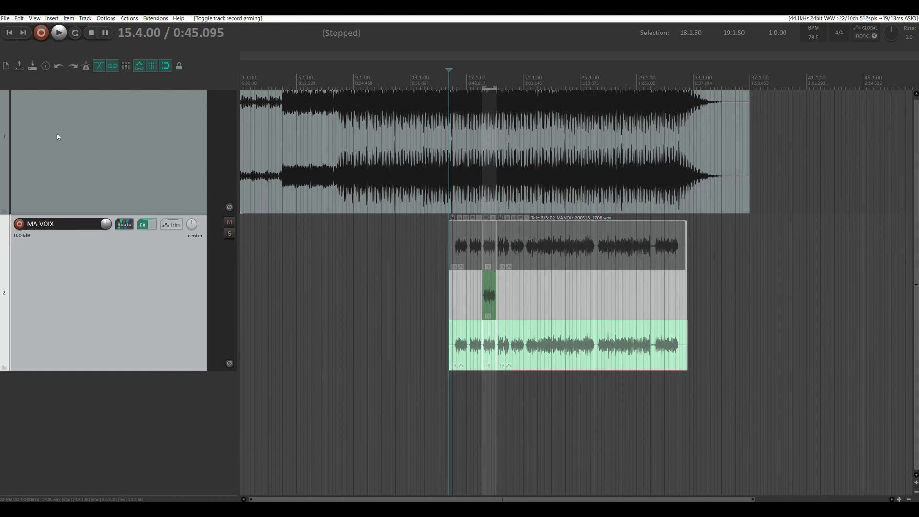
{"action": "scroll", "coordinate": [502, 276], "scroll_direction": "up", "scroll_amount": 5}
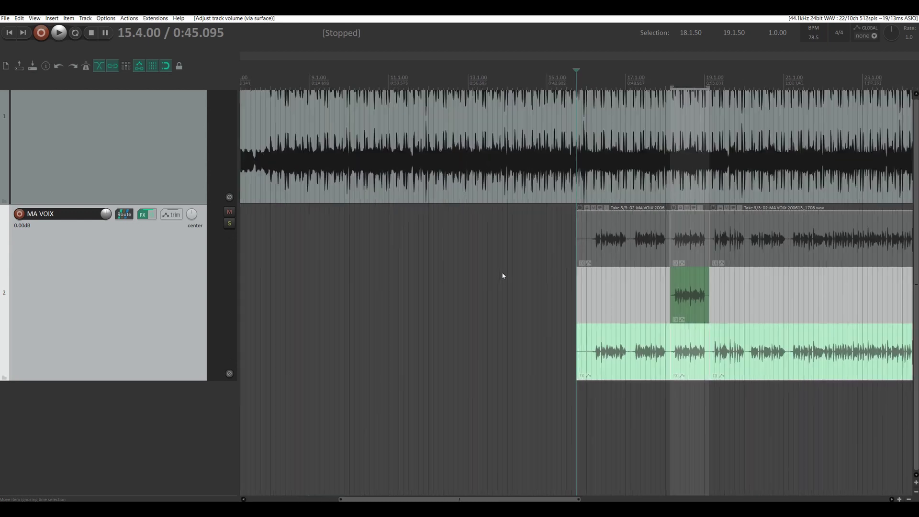
{"action": "left_click_drag", "start_coordinate": [722, 50], "coordinate": [397, 51]}
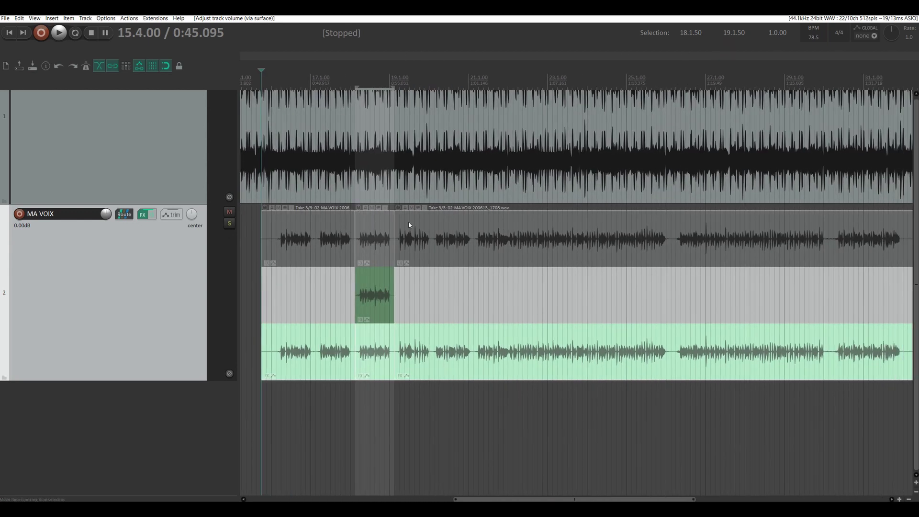
Step: Reduce the MA VOIX track height slightly and toggle its display between the active take and all take lanes
{"action": "scroll", "coordinate": [484, 216], "scroll_direction": "down", "scroll_amount": 2}
{"action": "left_click", "coordinate": [727, 322]}
{"action": "scroll", "coordinate": [727, 322], "scroll_direction": "right", "scroll_amount": 5}
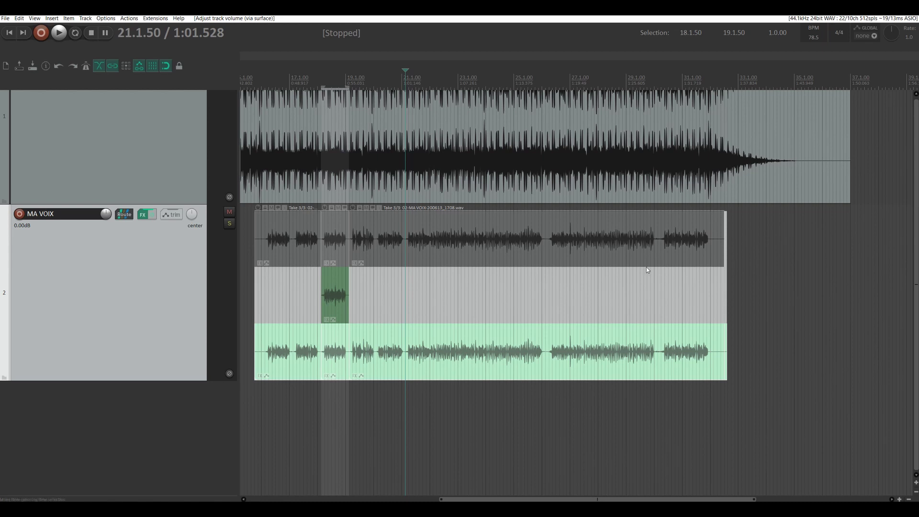
{"action": "mouse_move", "coordinate": [194, 381]}
{"action": "left_mouse_down"}
{"action": "mouse_move", "coordinate": [191, 225]}
{"action": "mouse_move", "coordinate": [182, 366]}
{"action": "left_mouse_up"}
{"action": "key", "text": "ctrl+l"}
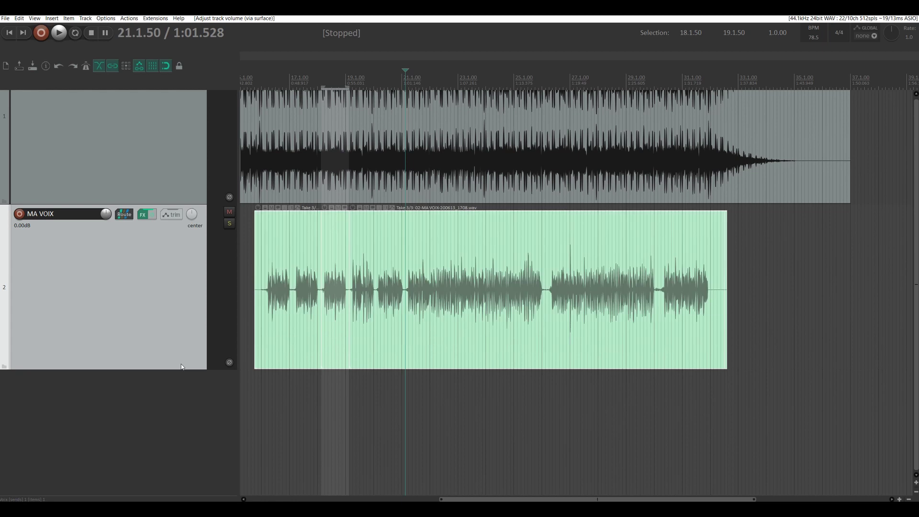
{"action": "key", "text": "ctrl+l"}
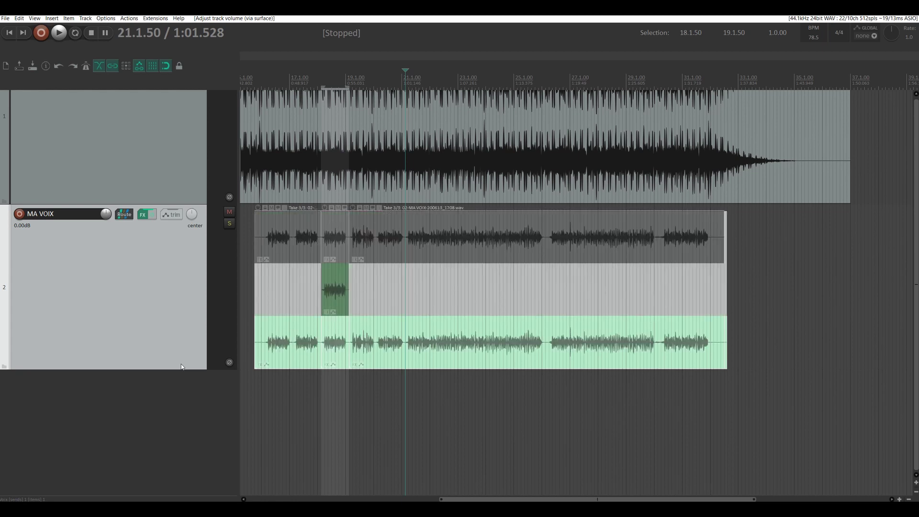
{"action": "key", "text": "ctrl+l"}
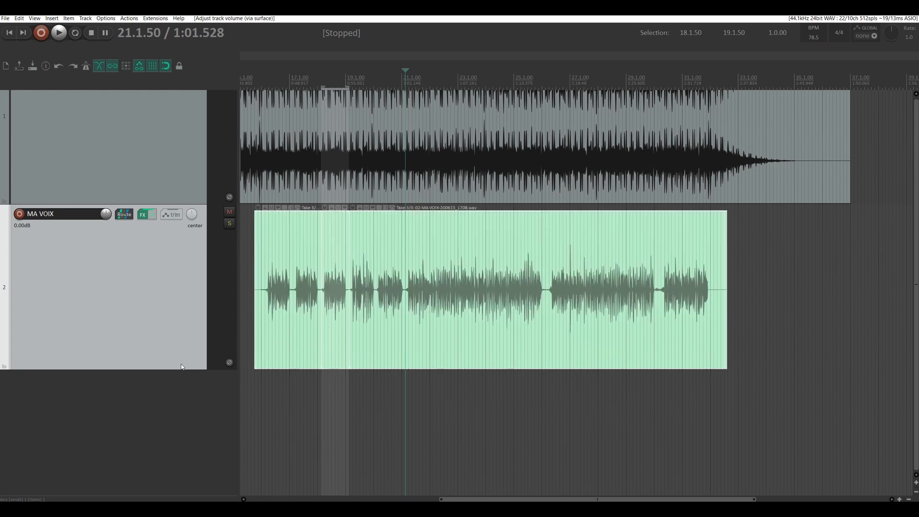
{"action": "key", "text": "ctrl+l"}
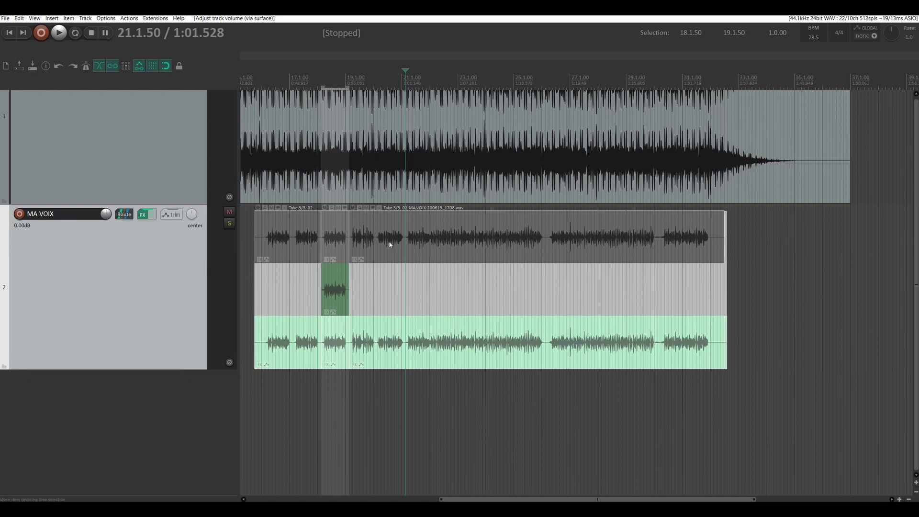
Step: Choose take 1 for the first MA VOIX section, take 2 for the second, and take 3 for the third
{"action": "left_click", "coordinate": [377, 236]}
{"action": "left_click", "coordinate": [387, 341]}
{"action": "left_click", "coordinate": [296, 234]}
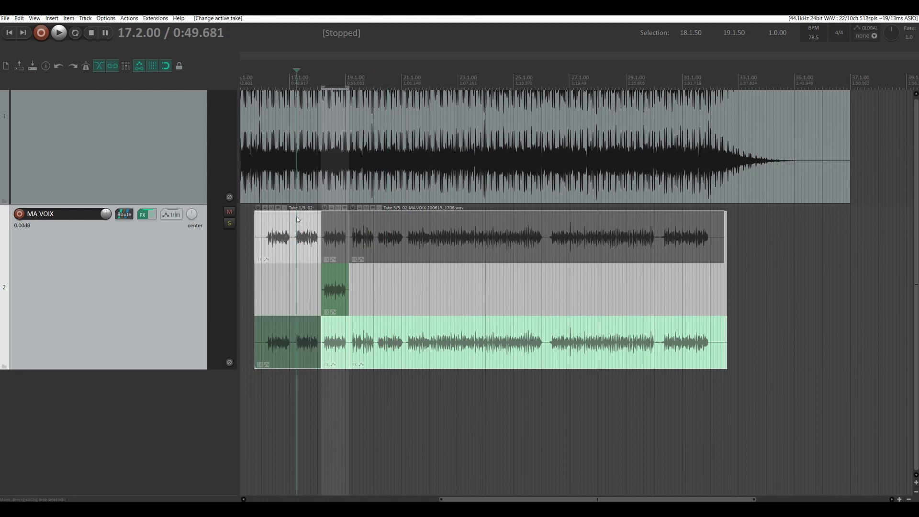
{"action": "left_click", "coordinate": [333, 287]}
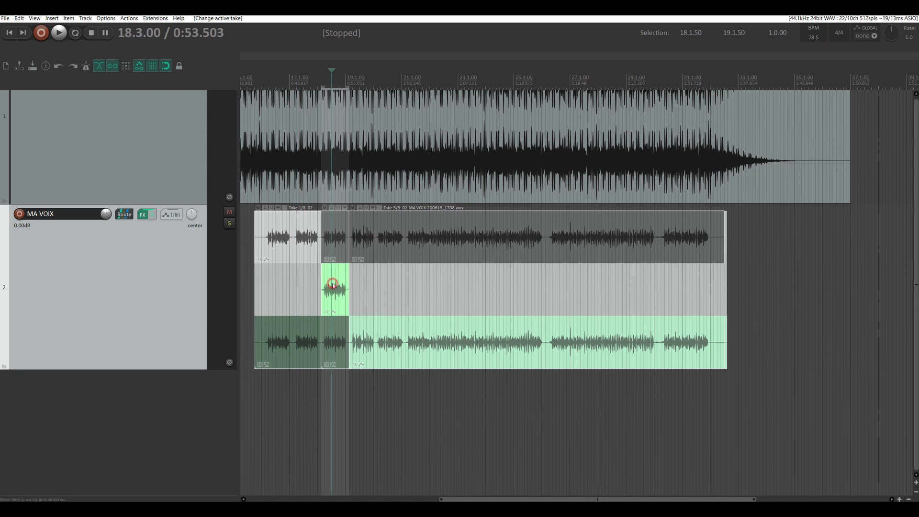
{"action": "left_click", "coordinate": [366, 324]}
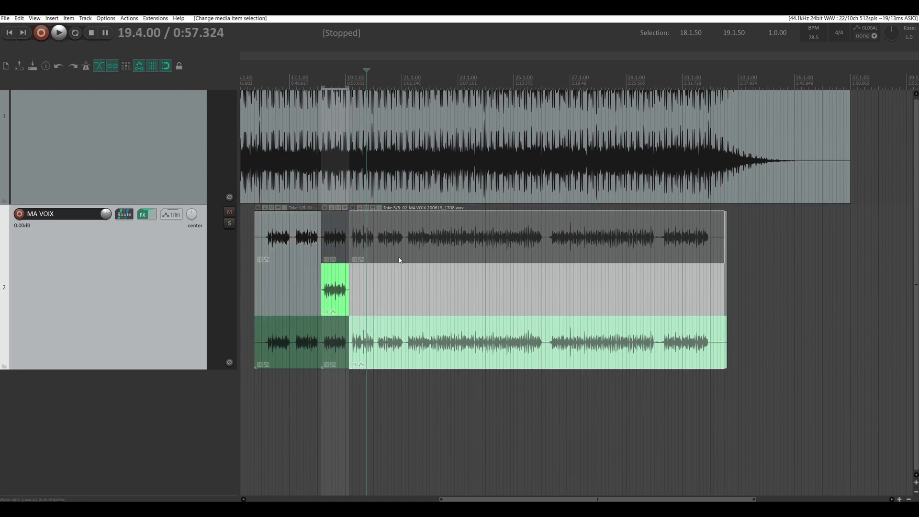
Step: Activate take 1 in the third MA VOIX section and split it in the silence at 21.1.50
{"action": "scroll", "coordinate": [399, 260], "scroll_direction": "up", "scroll_amount": 3}
{"action": "left_click", "coordinate": [632, 105]}
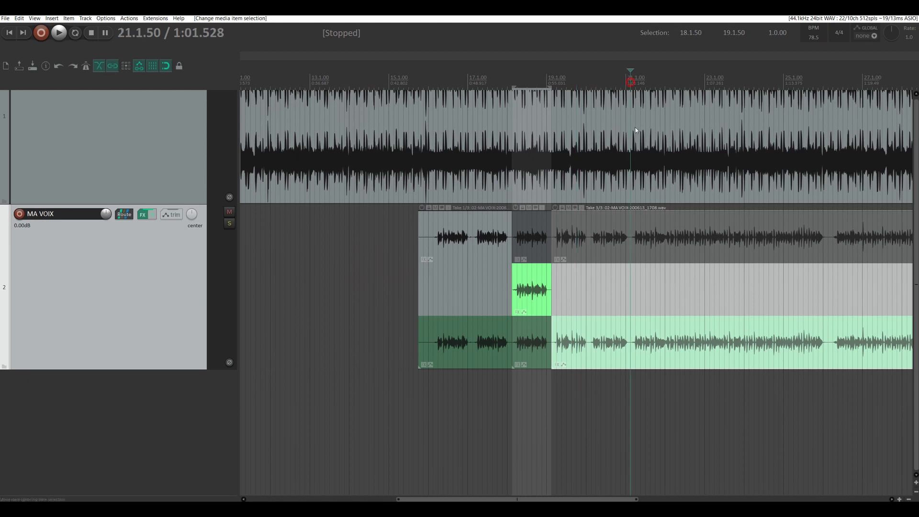
{"action": "scroll", "coordinate": [625, 237], "scroll_direction": "up", "scroll_amount": 5}
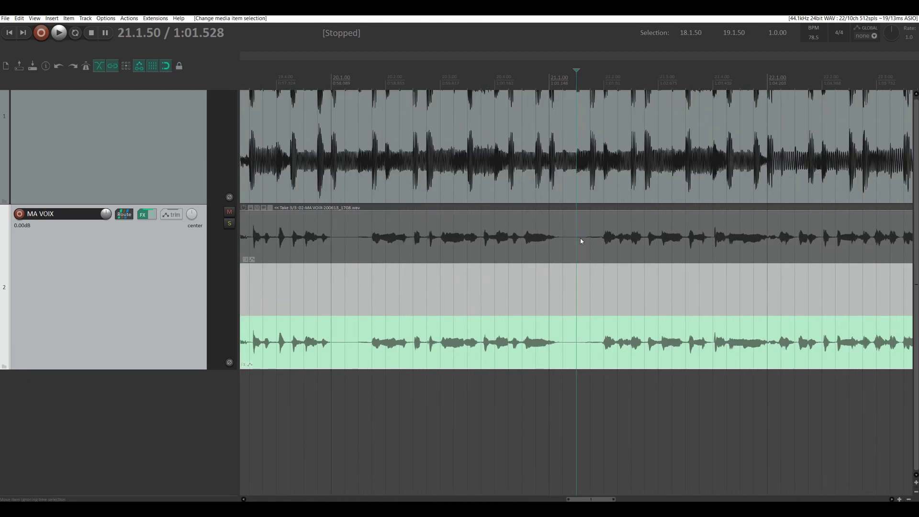
{"action": "left_click", "coordinate": [577, 234]}
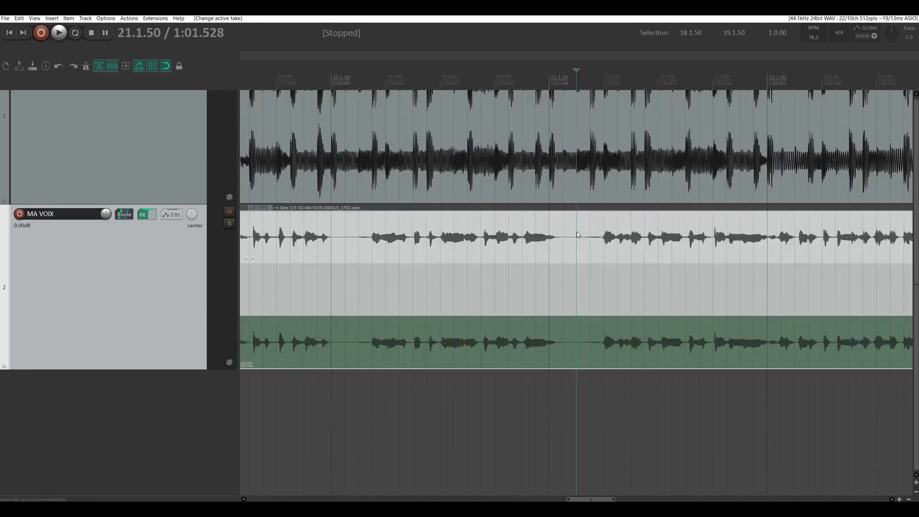
{"action": "key", "text": "s"}
{"action": "scroll", "coordinate": [598, 245], "scroll_direction": "down", "scroll_amount": 5}
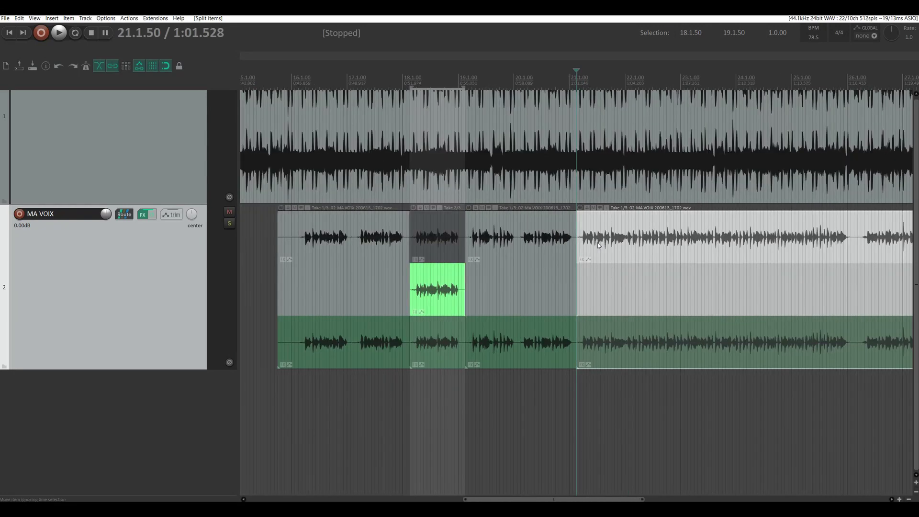
Step: Split the last MA VOIX section at 26.1.75
{"action": "left_click", "coordinate": [779, 77]}
{"action": "scroll", "coordinate": [779, 184], "scroll_direction": "up", "scroll_amount": 5}
{"action": "left_click", "coordinate": [556, 230]}
{"action": "key", "text": "s"}
{"action": "scroll", "coordinate": [557, 232], "scroll_direction": "down", "scroll_amount": 8}
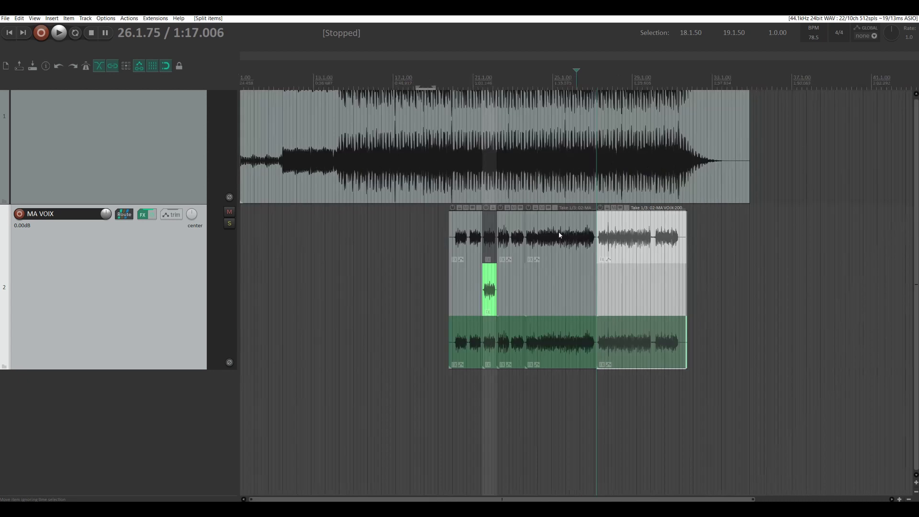
Step: Activate take 3 for the MA VOIX section from 21.1.50 to 26.1.75, and keep take 1 for the sections on either side
{"action": "left_click", "coordinate": [563, 310]}
{"action": "left_click", "coordinate": [517, 239]}
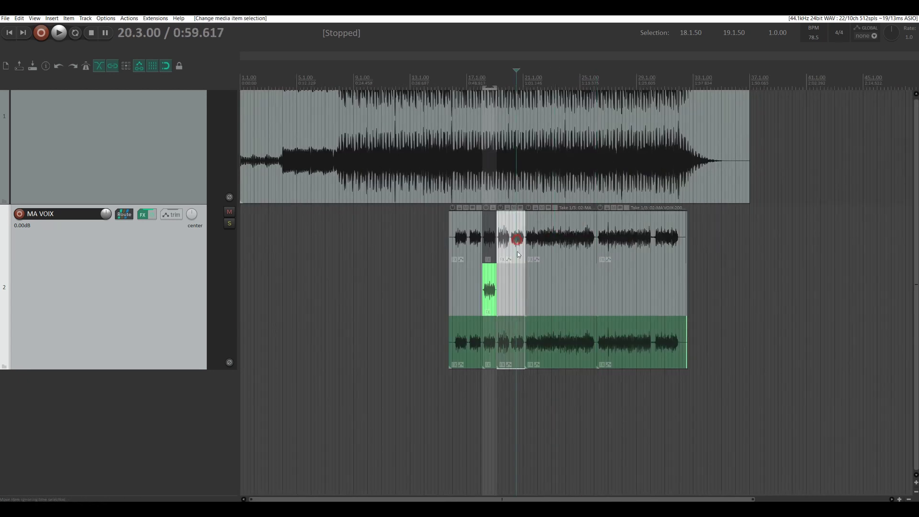
{"action": "left_click", "coordinate": [555, 329]}
{"action": "left_click", "coordinate": [608, 241]}
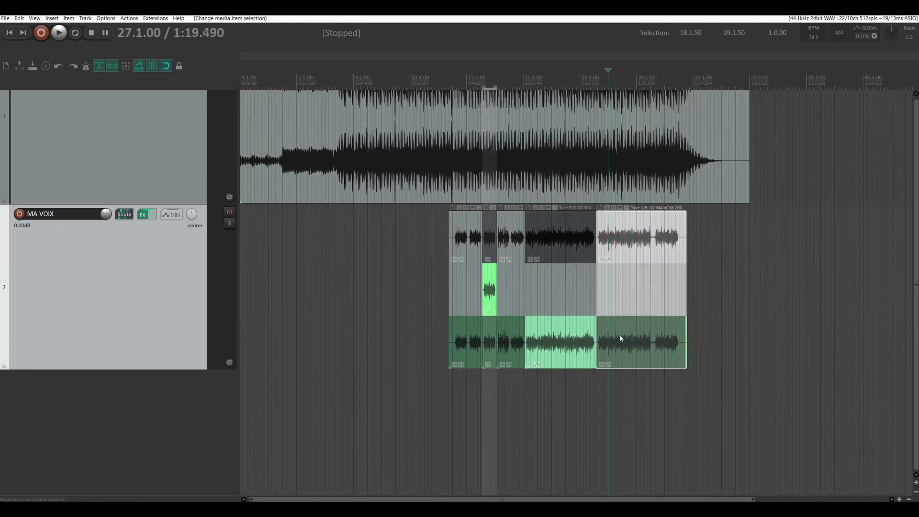
{"action": "left_click", "coordinate": [513, 239]}
{"action": "left_click", "coordinate": [467, 247]}
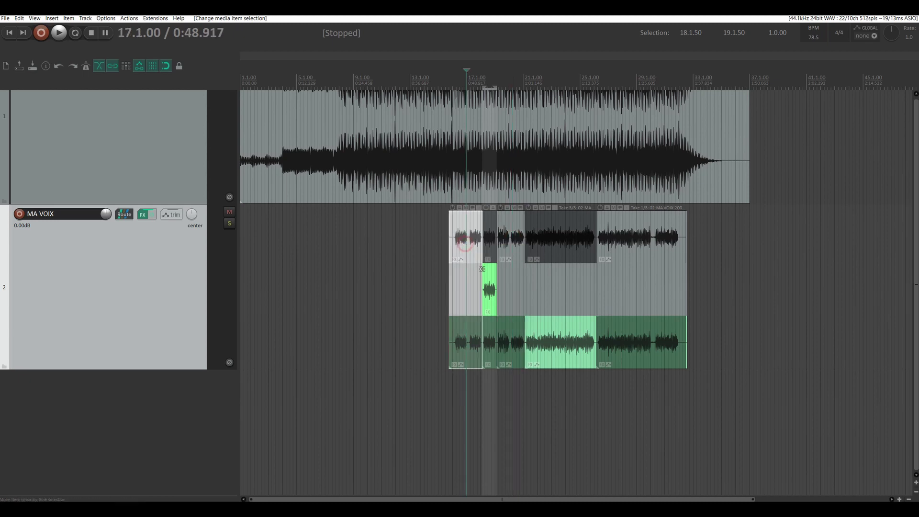
{"action": "scroll", "coordinate": [484, 270], "scroll_direction": "up", "scroll_amount": 3}
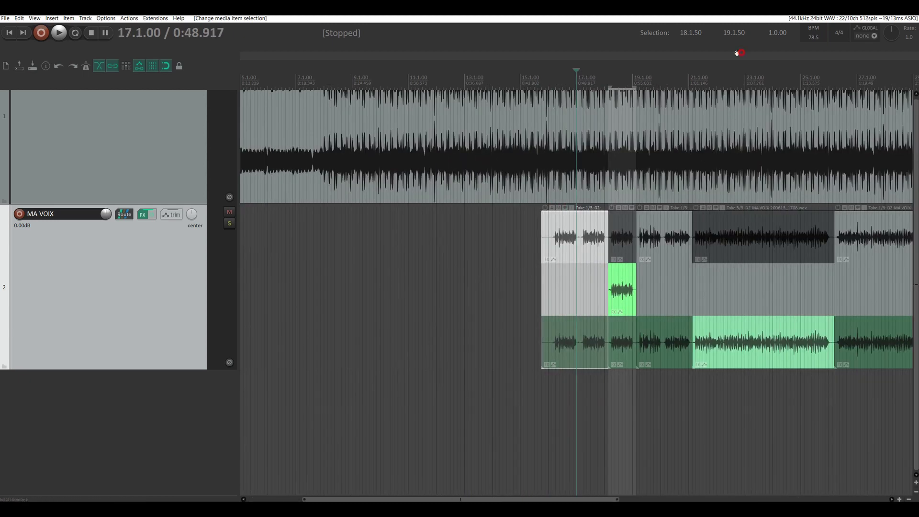
{"action": "left_click_drag", "start_coordinate": [741, 52], "coordinate": [515, 128]}
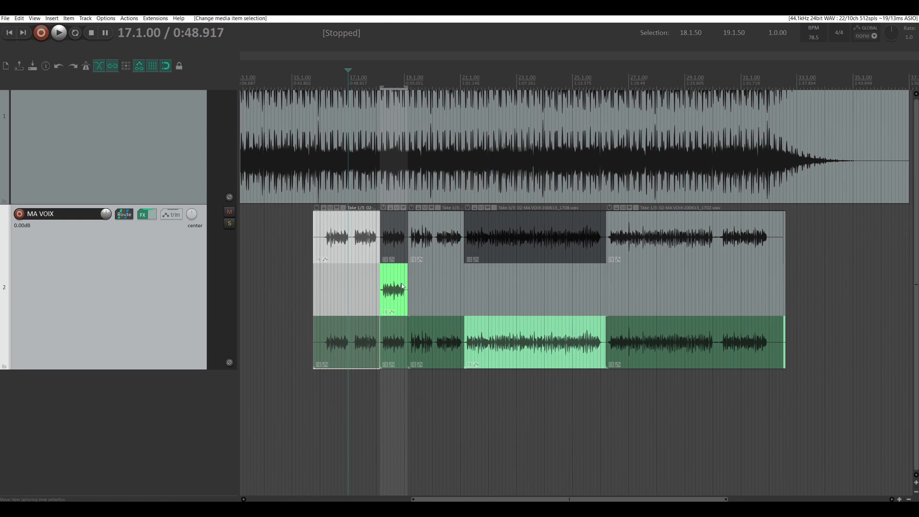
{"action": "left_click", "coordinate": [443, 234]}
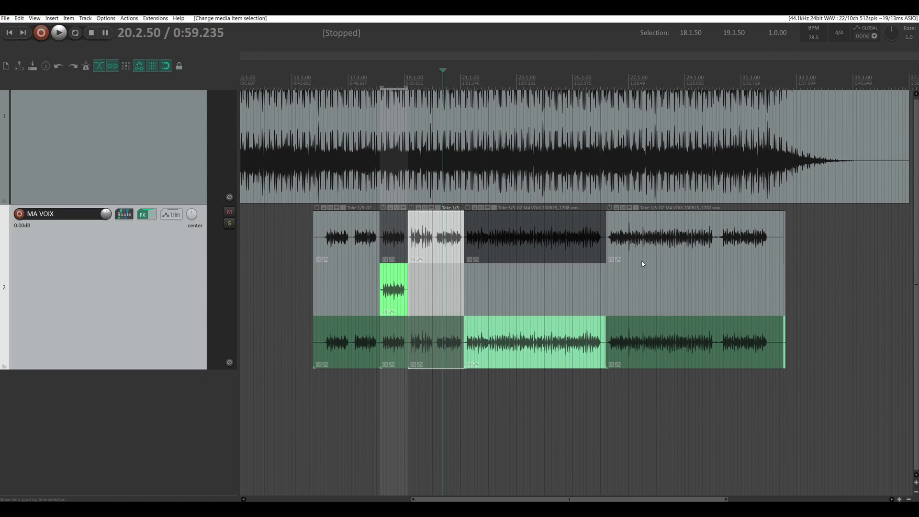
{"action": "left_click", "coordinate": [650, 234]}
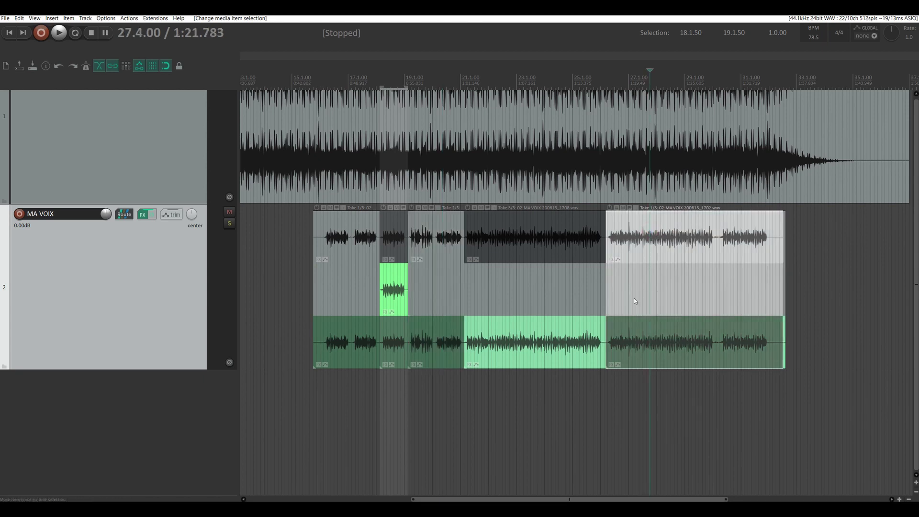
Step: Collapse the take lanes so only the active takes show, and reduce the track heights to fit both tracks
{"action": "key", "text": "ctrl+l"}
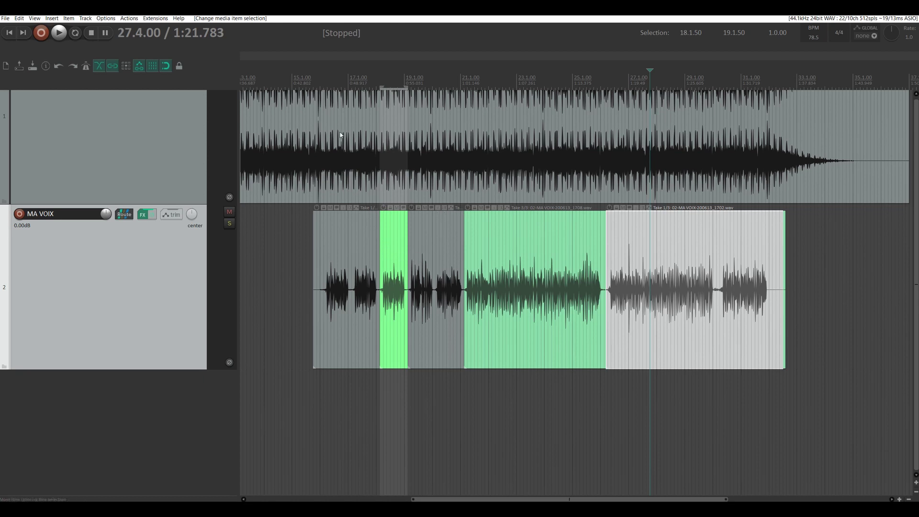
{"action": "scroll", "coordinate": [341, 131], "scroll_direction": "down", "scroll_amount": 2}
{"action": "scroll", "coordinate": [343, 136], "scroll_direction": "down", "scroll_amount": 1}
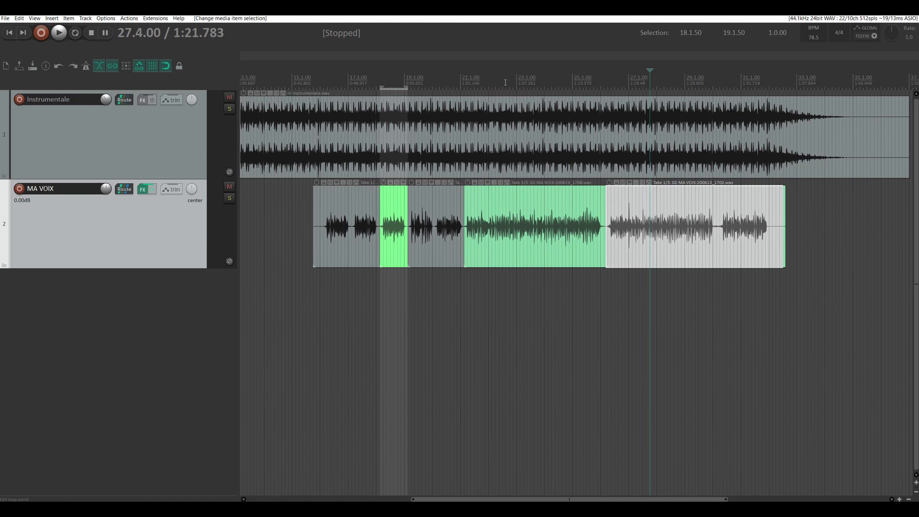
{"action": "scroll", "coordinate": [486, 82], "scroll_direction": "down", "scroll_amount": 3}
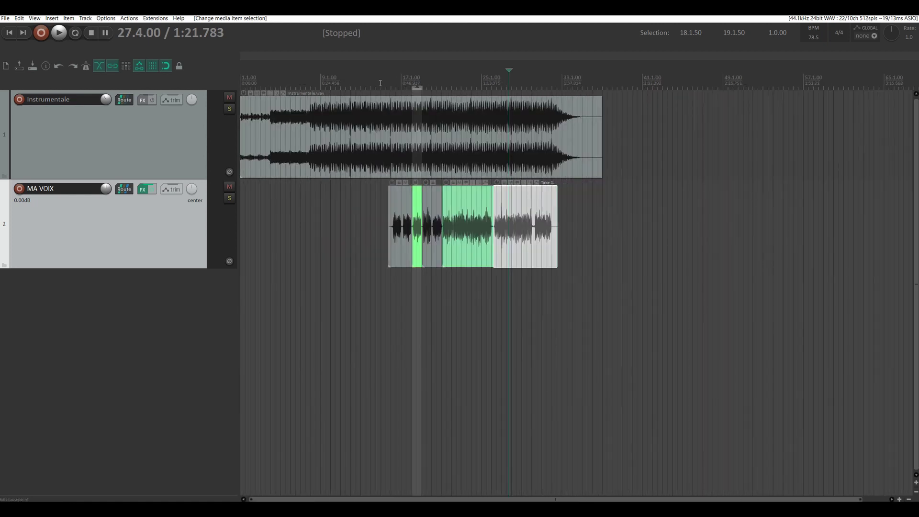
Step: Turn down the Instrumentale track's volume, balancing it against the voice during playback from 16.1.00
{"action": "left_click", "coordinate": [380, 83]}
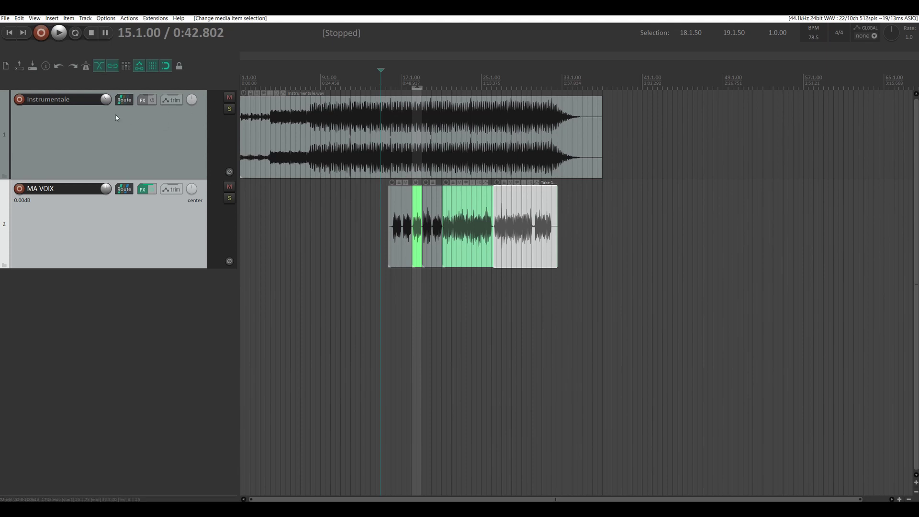
{"action": "double_click", "coordinate": [105, 103]}
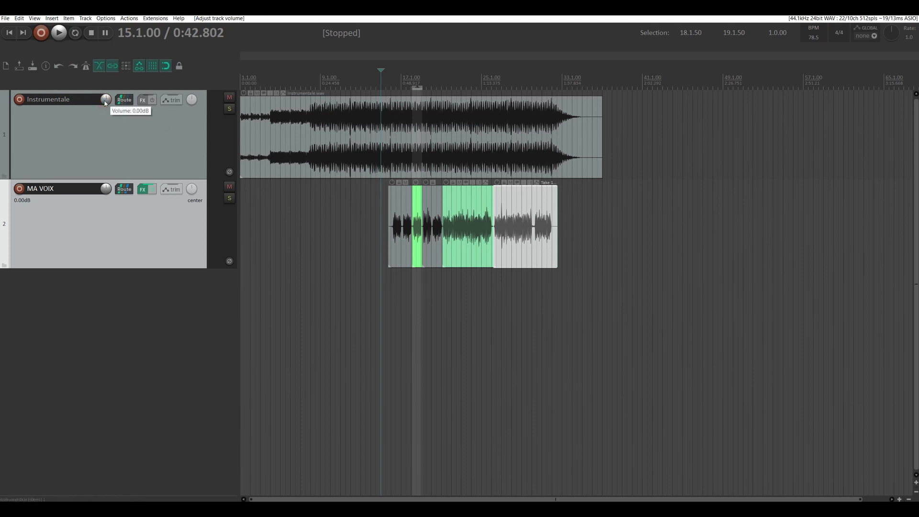
{"action": "left_click_drag", "start_coordinate": [105, 102], "coordinate": [105, 113]}
{"action": "mouse_move", "coordinate": [105, 102]}
{"action": "left_click", "coordinate": [390, 89]}
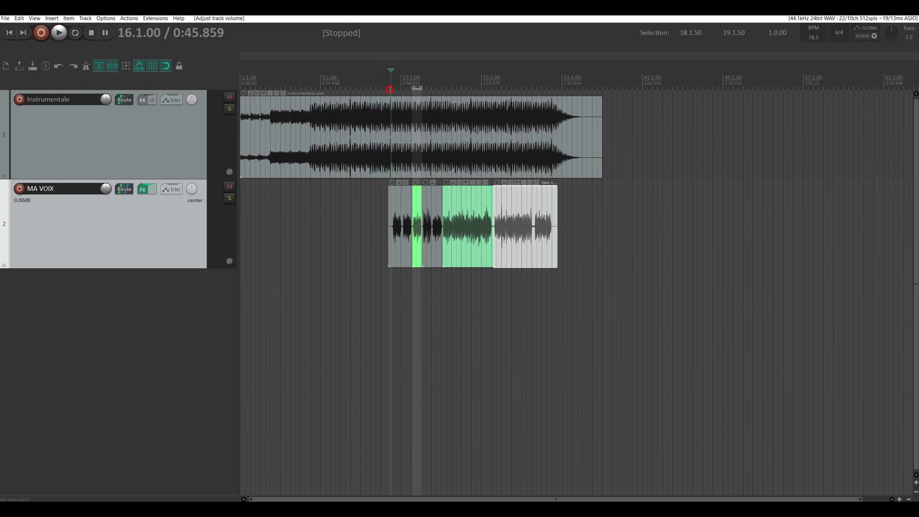
{"action": "key", "text": "space"}
{"action": "left_click_drag", "start_coordinate": [106, 99], "coordinate": [105, 108]}
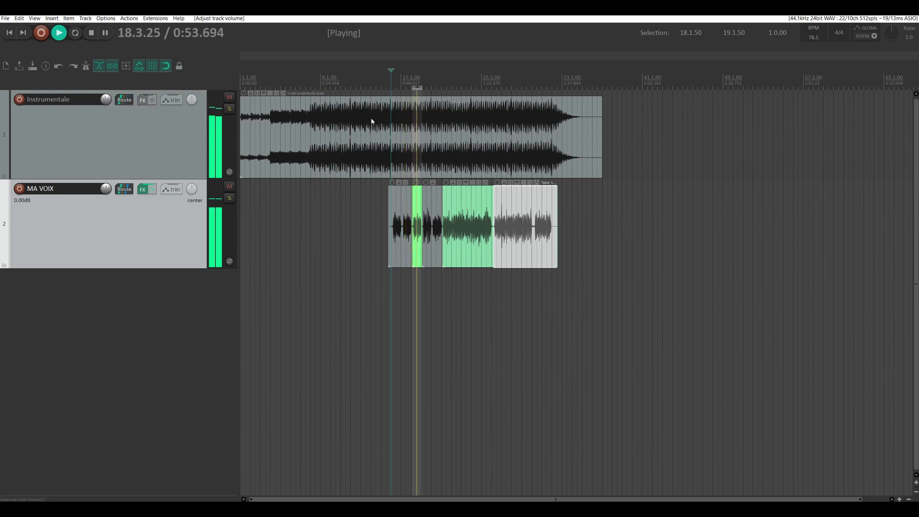
{"action": "key", "text": "space"}
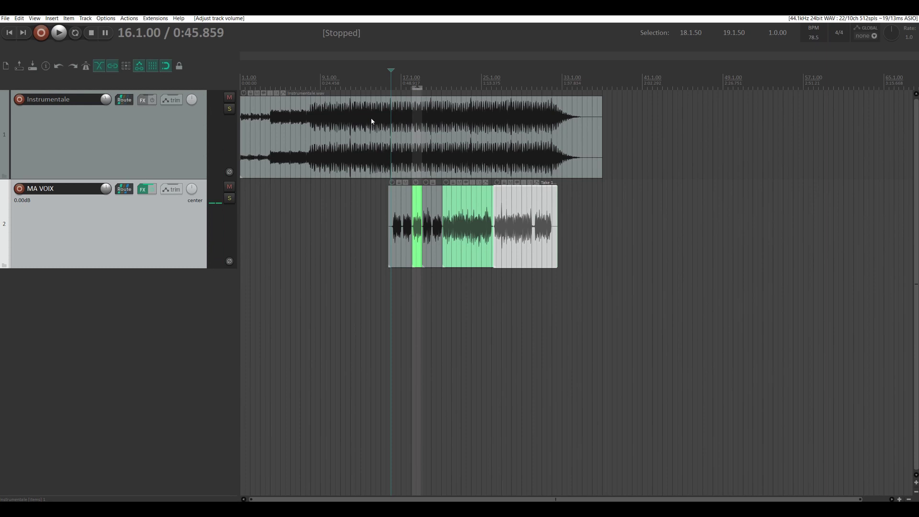
Step: Mute the MA VOIX track and add the Cockos ReaEQ effect to the Instrumentale track
{"action": "left_click", "coordinate": [229, 186]}
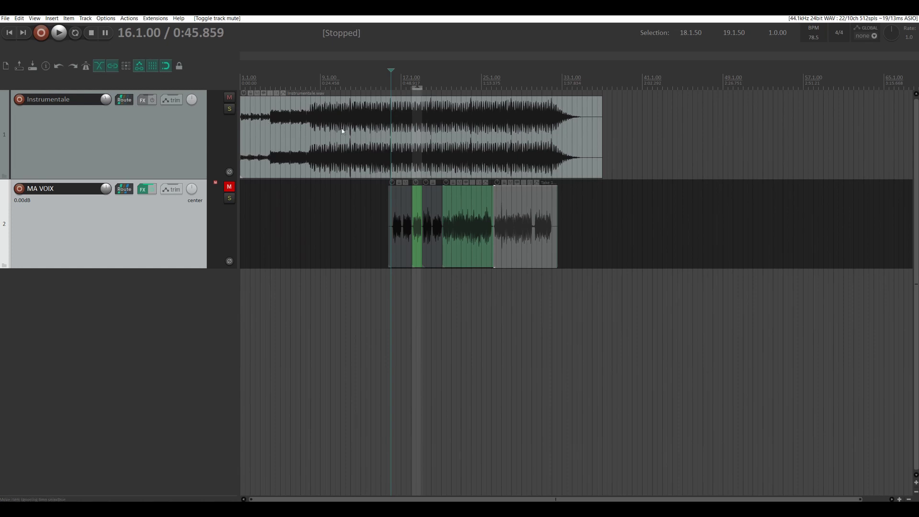
{"action": "right_click", "coordinate": [141, 101]}
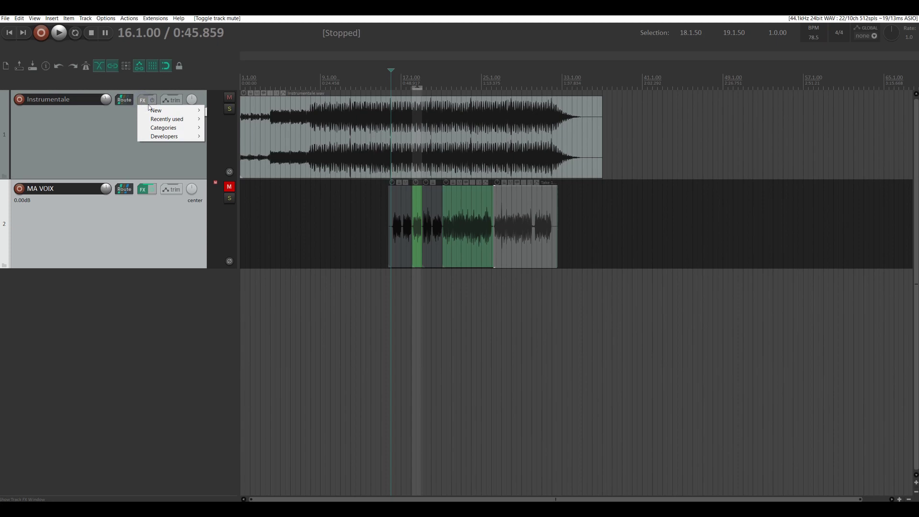
{"action": "mouse_move", "coordinate": [175, 122]}
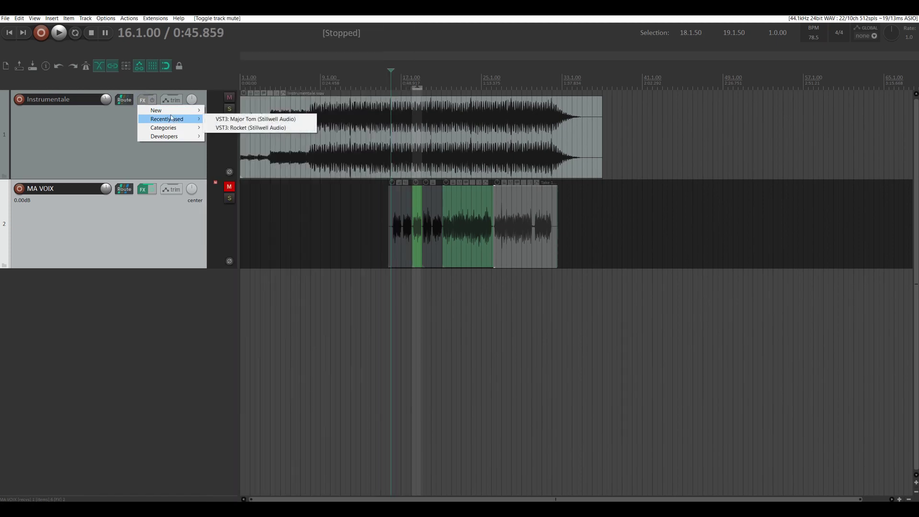
{"action": "mouse_move", "coordinate": [224, 153]}
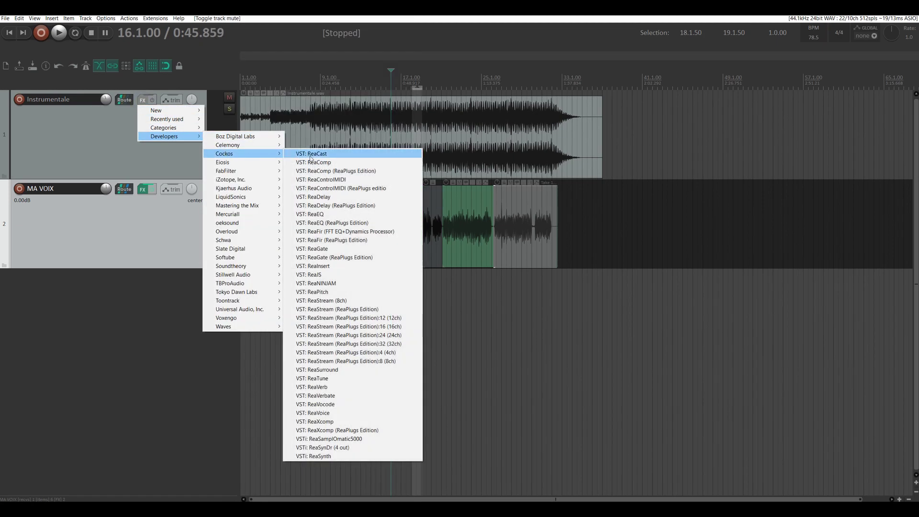
{"action": "left_click", "coordinate": [318, 214]}
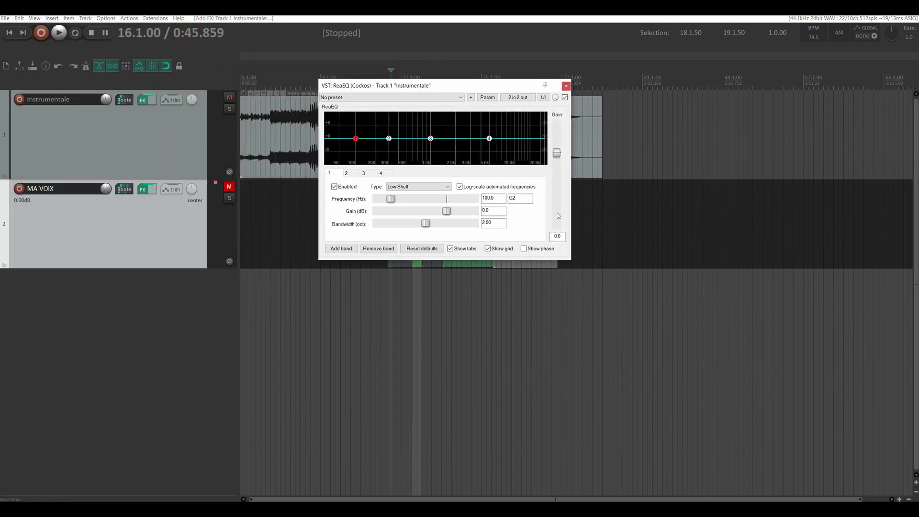
Step: Enlarge the ReaEQ window and play the instrumental from 16.1.00 to examine its frequency spectrum
{"action": "left_click_drag", "start_coordinate": [572, 260], "coordinate": [781, 471]}
{"action": "left_click", "coordinate": [441, 223]}
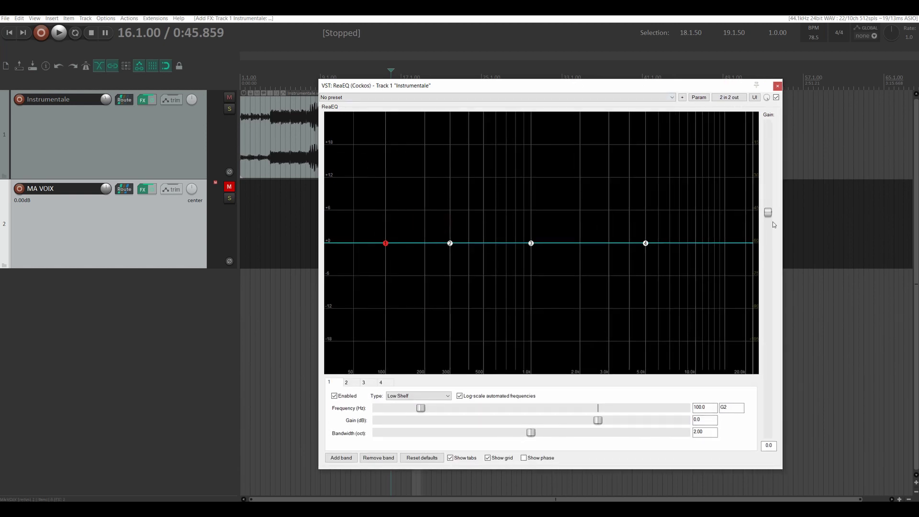
{"action": "key", "text": "space"}
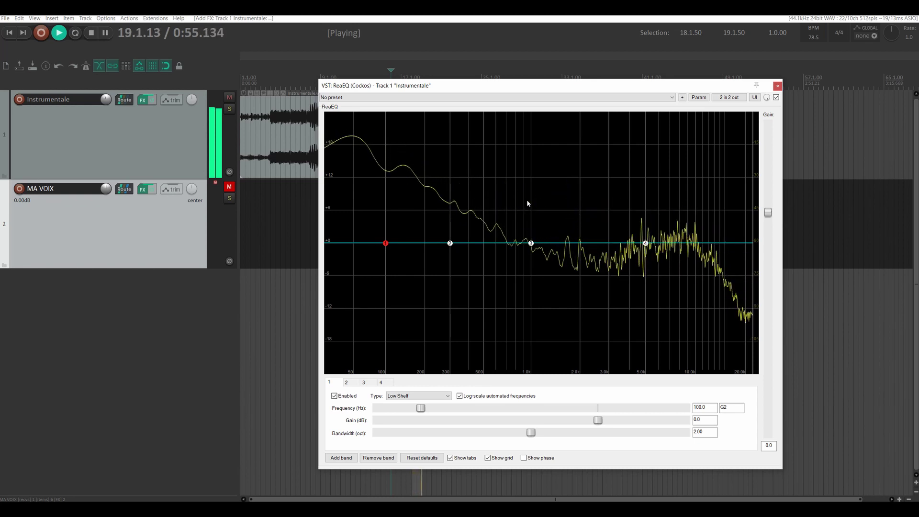
{"action": "key", "text": "space"}
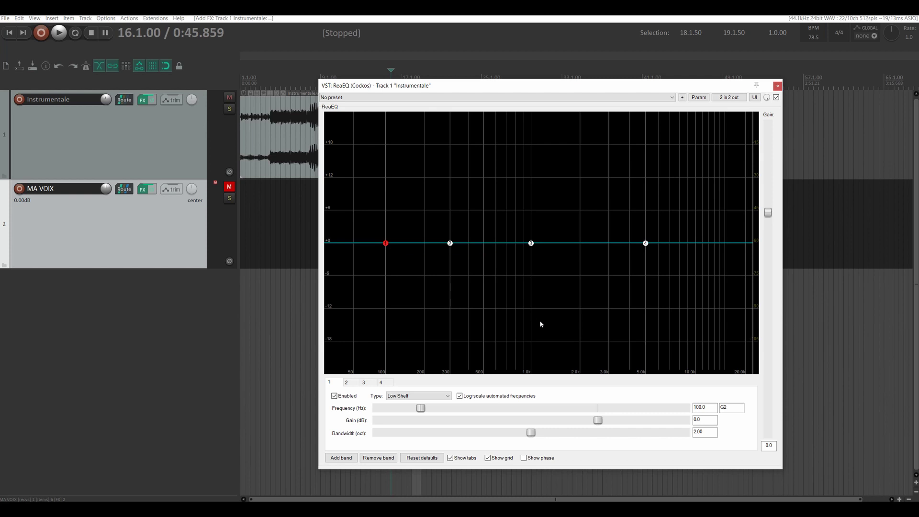
Step: Set ReaEQ band 1 to a High Pass filter at 30 Hz with a bandwidth of 1.80 octaves
{"action": "double_click", "coordinate": [711, 408]}
{"action": "type", "text": "30"}
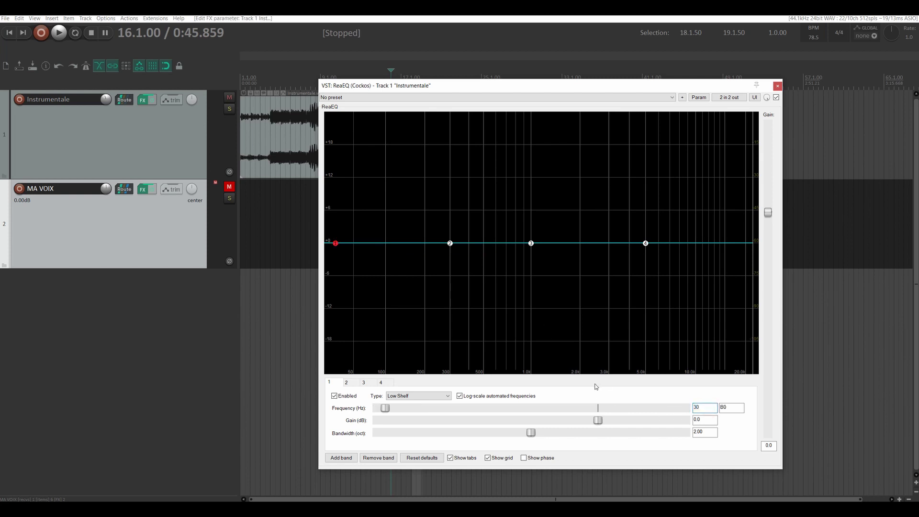
{"action": "left_click", "coordinate": [409, 397]}
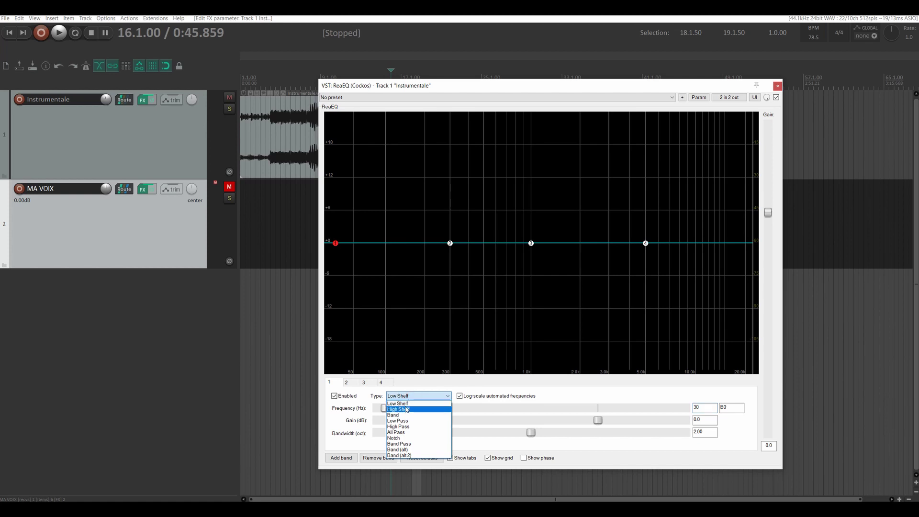
{"action": "left_click", "coordinate": [405, 426]}
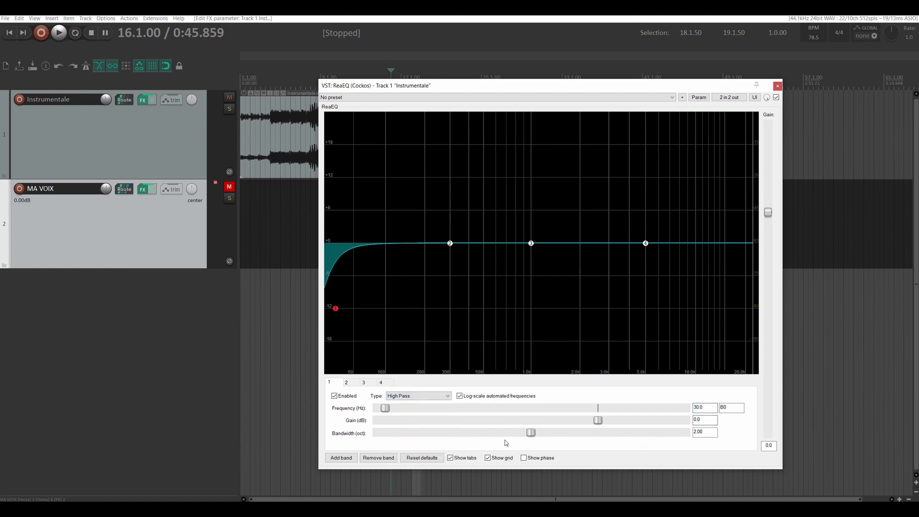
{"action": "left_click_drag", "start_coordinate": [531, 432], "coordinate": [515, 435]}
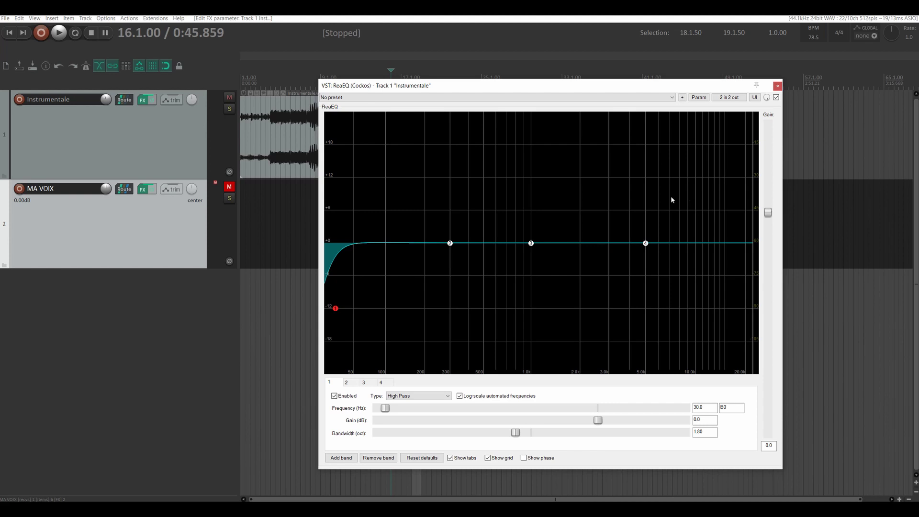
Step: Close the ReaEQ window and play the filtered instrumental from 16.1.00
{"action": "left_click", "coordinate": [777, 86]}
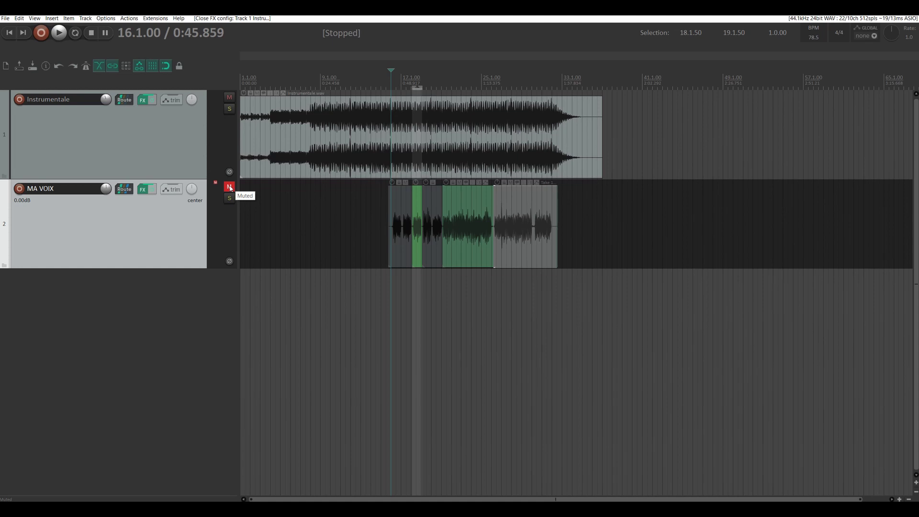
{"action": "key", "text": "space"}
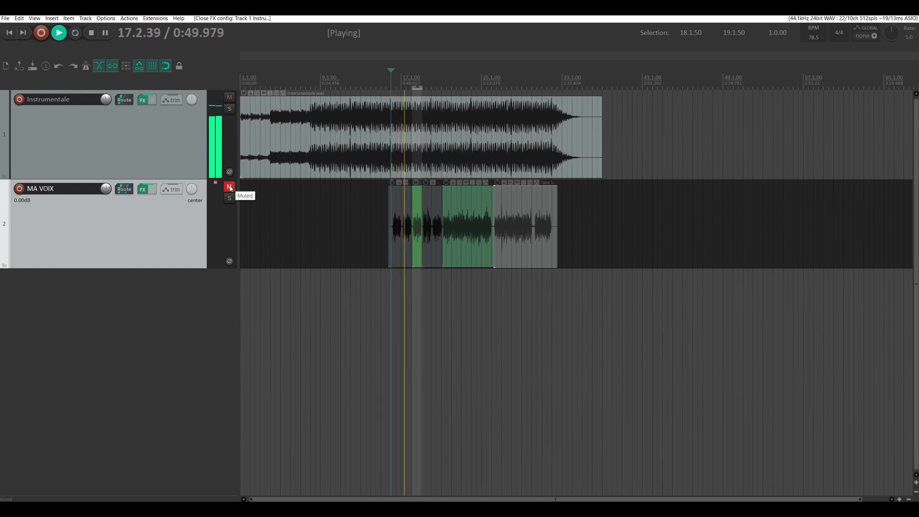
{"action": "key", "text": "space"}
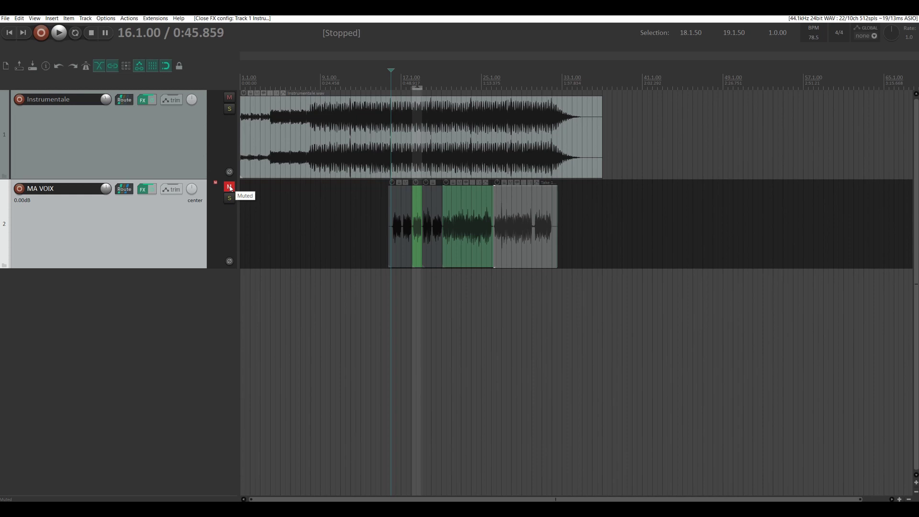
Step: Unmute and solo the MA VOIX track, and play the voice from 21.3.00
{"action": "left_click", "coordinate": [230, 188]}
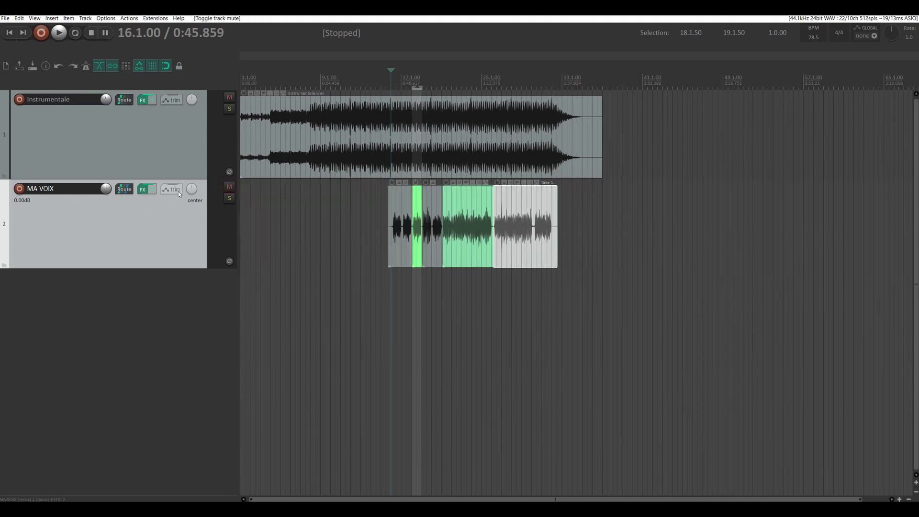
{"action": "left_click", "coordinate": [230, 198]}
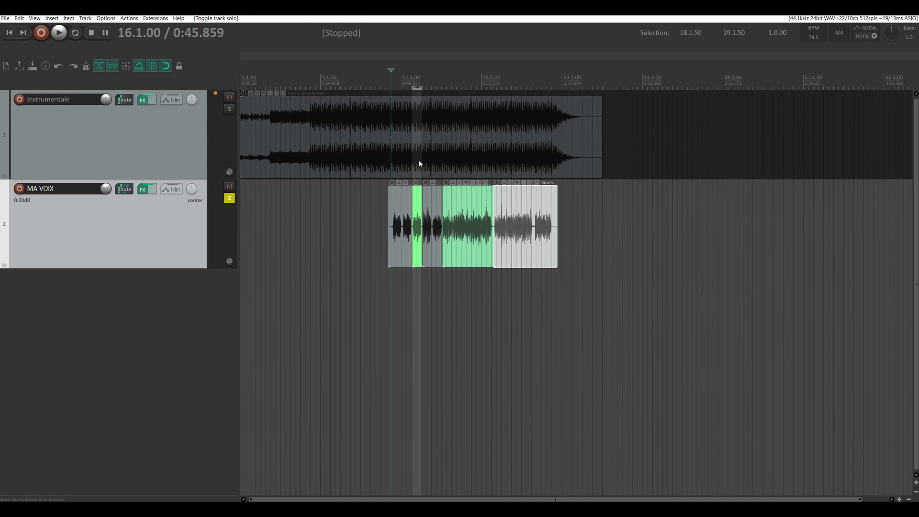
{"action": "left_click", "coordinate": [445, 123]}
{"action": "key", "text": "space"}
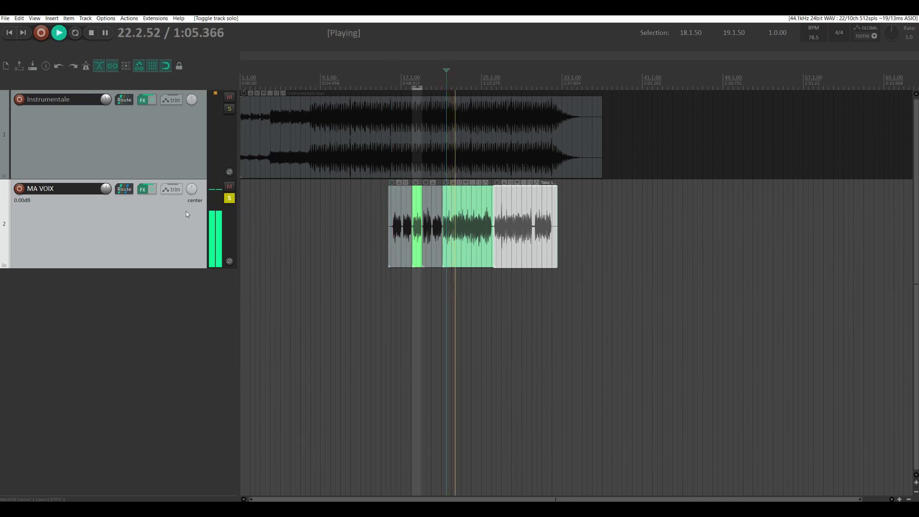
Step: Bypass and re-enable the MA VOIX effects during playback to compare the voice with and without them
{"action": "left_click", "coordinate": [153, 192]}
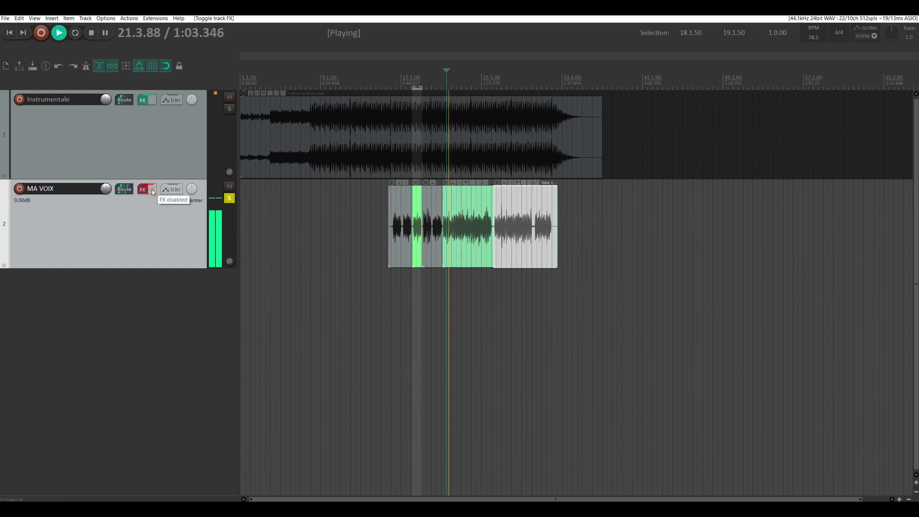
{"action": "left_click", "coordinate": [152, 192]}
{"action": "key", "text": "space"}
Step: Add the Cockos ReaEQ effect after Major Tom in the MA VOIX effects chain and enlarge its window
{"action": "left_click", "coordinate": [142, 190]}
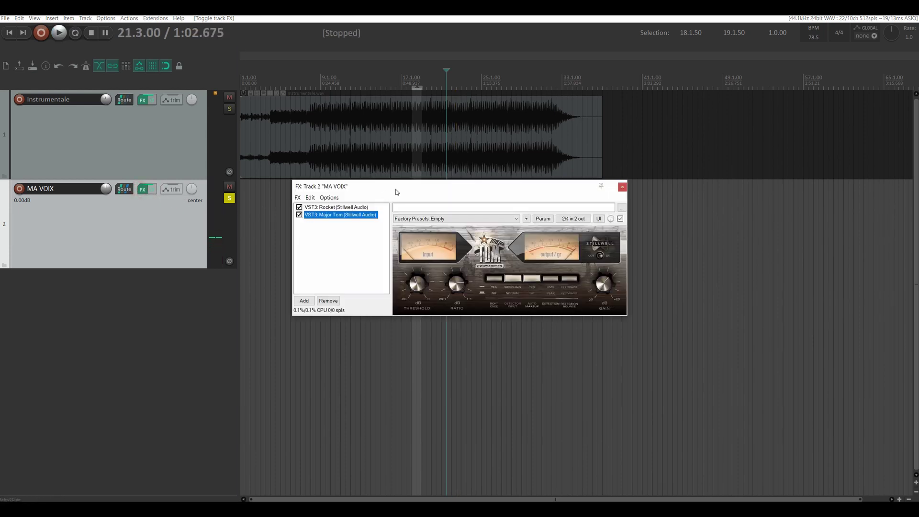
{"action": "left_click_drag", "start_coordinate": [429, 190], "coordinate": [529, 170]}
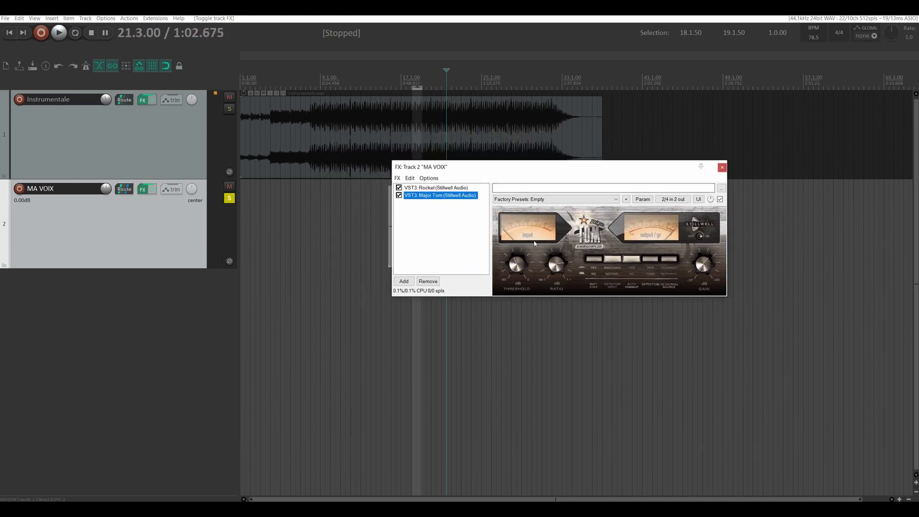
{"action": "left_click", "coordinate": [403, 281]}
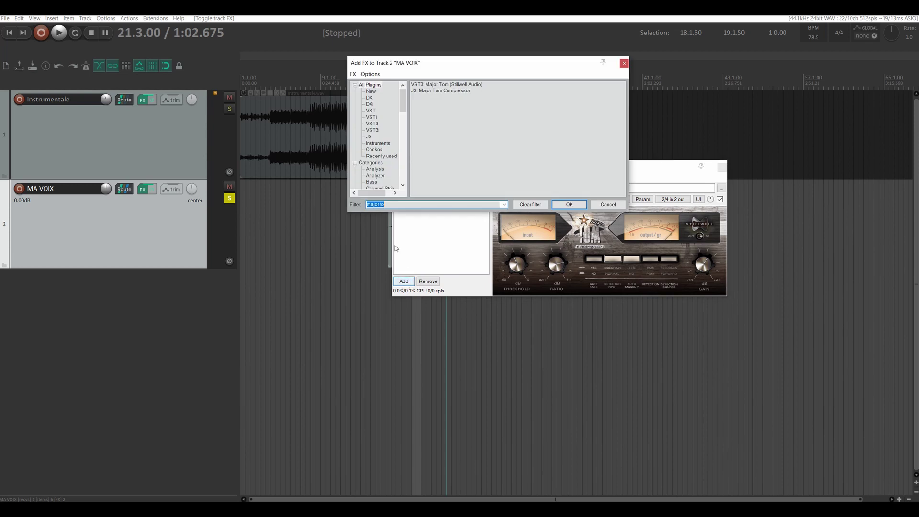
{"action": "left_click", "coordinate": [374, 150]}
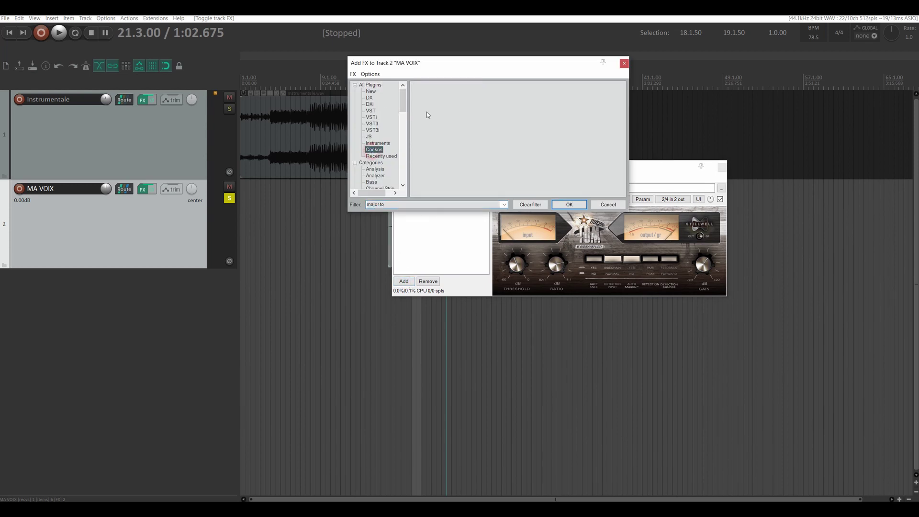
{"action": "left_click", "coordinate": [530, 205]}
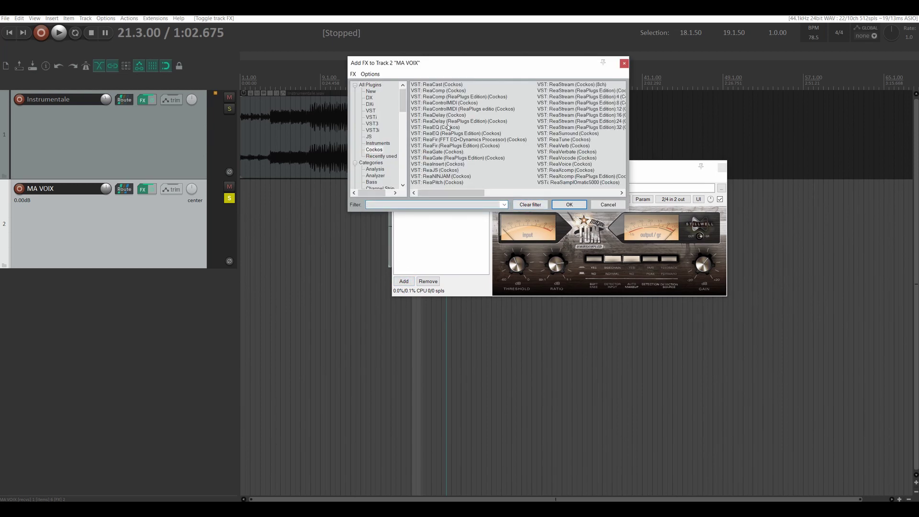
{"action": "left_click_drag", "start_coordinate": [430, 128], "coordinate": [423, 245]}
{"action": "left_click", "coordinate": [621, 64]}
{"action": "left_click", "coordinate": [621, 64]}
{"action": "left_click_drag", "start_coordinate": [527, 171], "coordinate": [365, 129]}
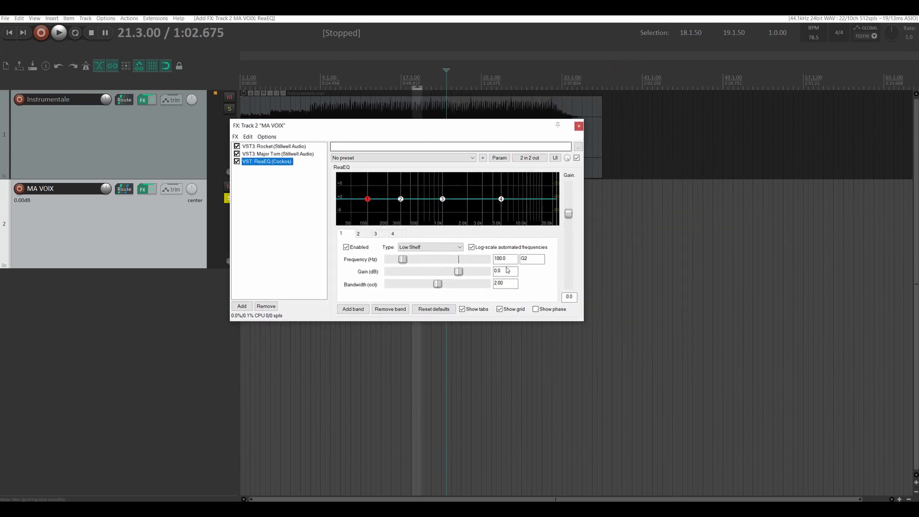
{"action": "left_click_drag", "start_coordinate": [583, 320], "coordinate": [732, 433]}
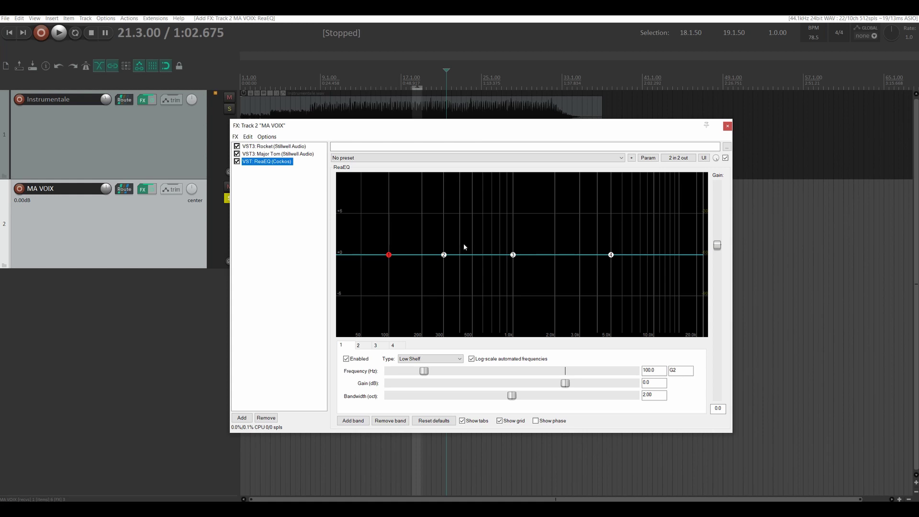
Step: Set the vocal ReaEQ's band 1 to a High Pass filter at about 75 Hz
{"action": "mouse_move", "coordinate": [444, 256]}
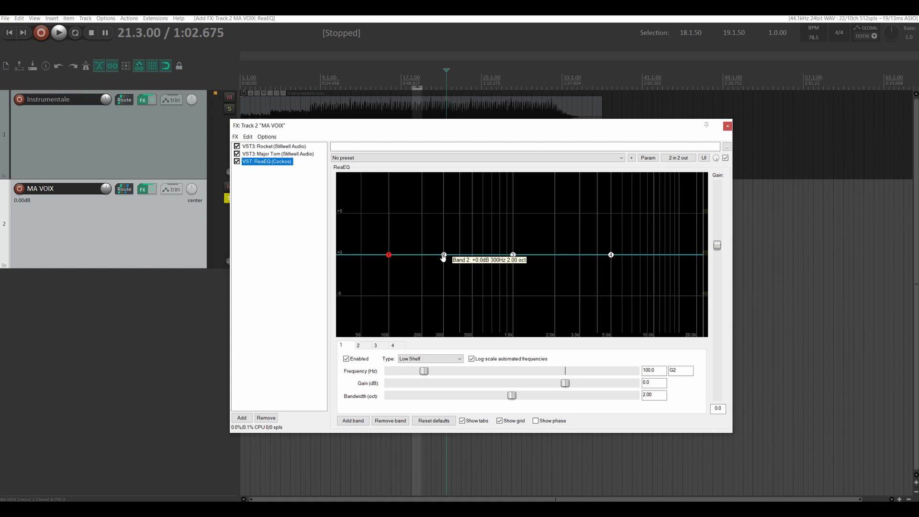
{"action": "mouse_move", "coordinate": [389, 256]}
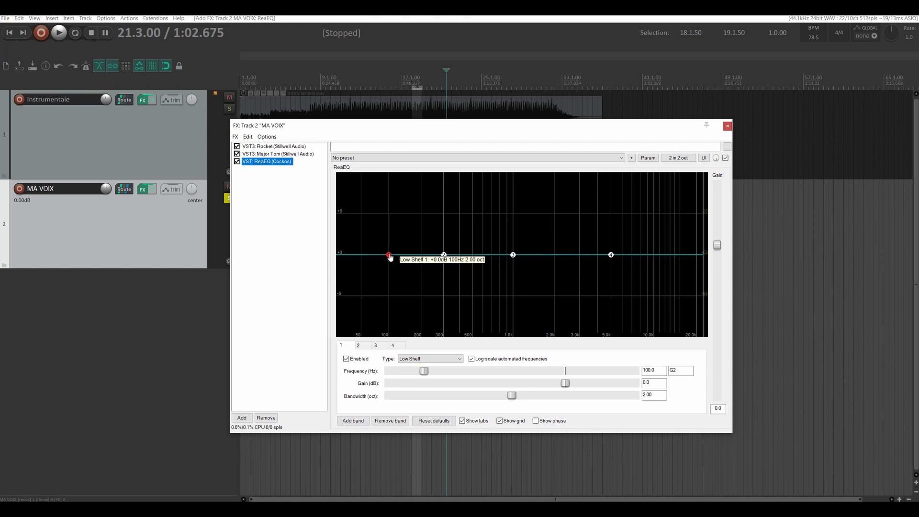
{"action": "left_click", "coordinate": [427, 359]}
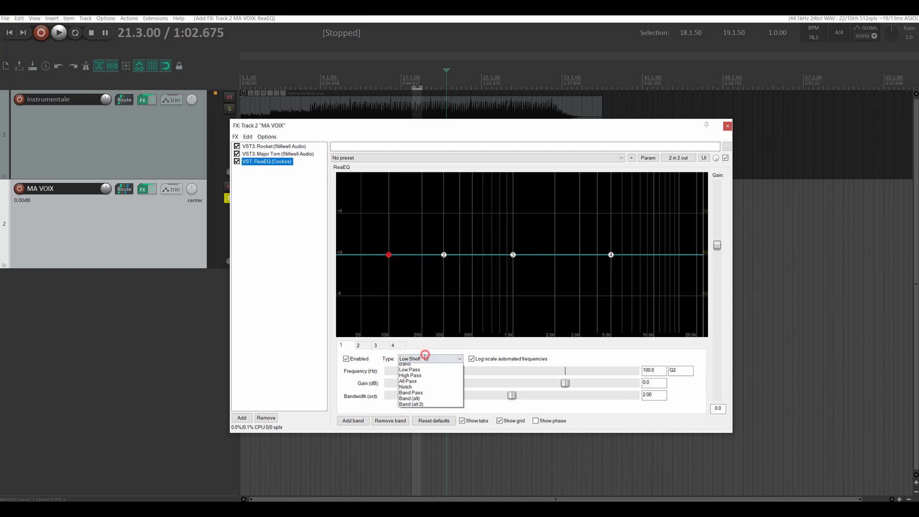
{"action": "left_click", "coordinate": [410, 389]}
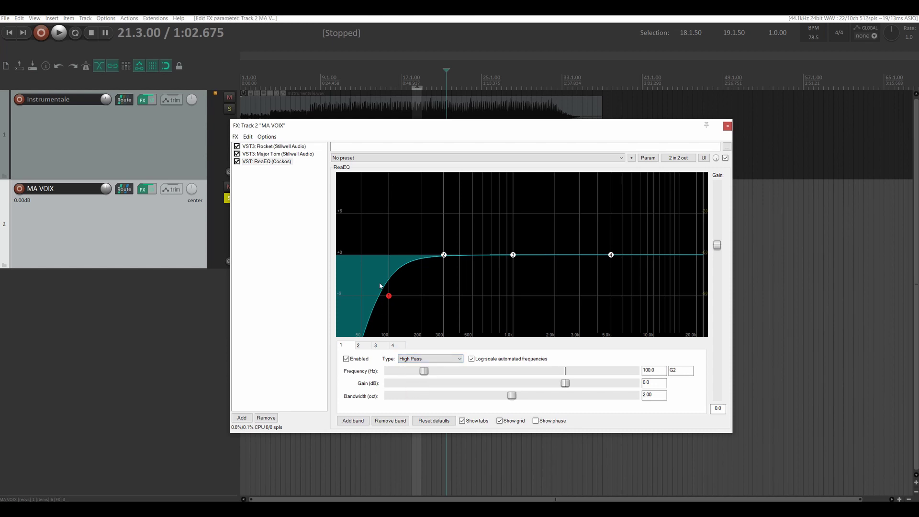
{"action": "mouse_move", "coordinate": [391, 300]}
{"action": "left_click_drag", "start_coordinate": [390, 300], "coordinate": [378, 299]}
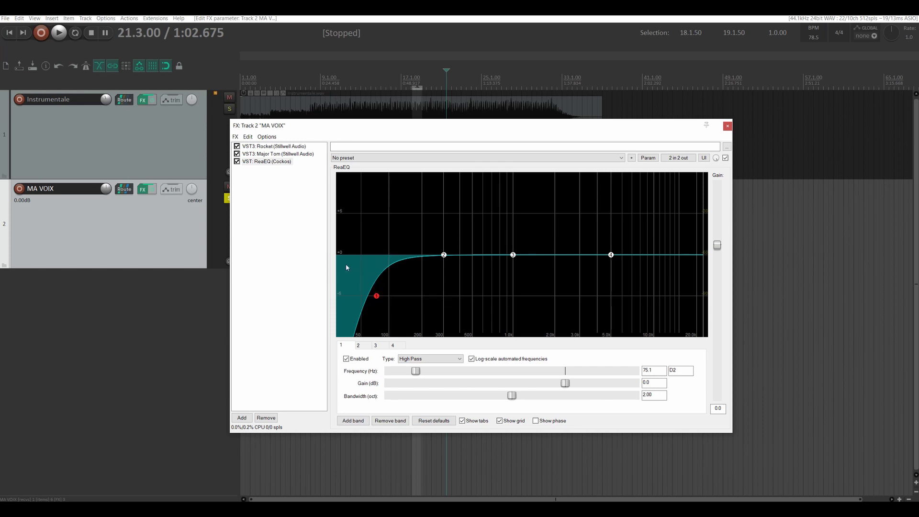
{"action": "mouse_move", "coordinate": [378, 298]}
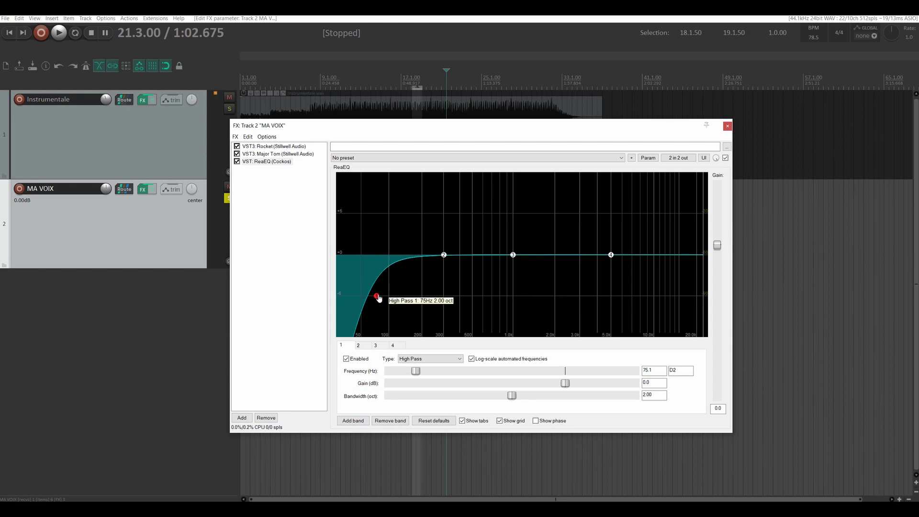
Step: Raise the vocal high-pass frequency to 99.9 Hz while playing the voice from 21.3.00
{"action": "key", "text": "space"}
{"action": "left_click_drag", "start_coordinate": [378, 298], "coordinate": [392, 297]}
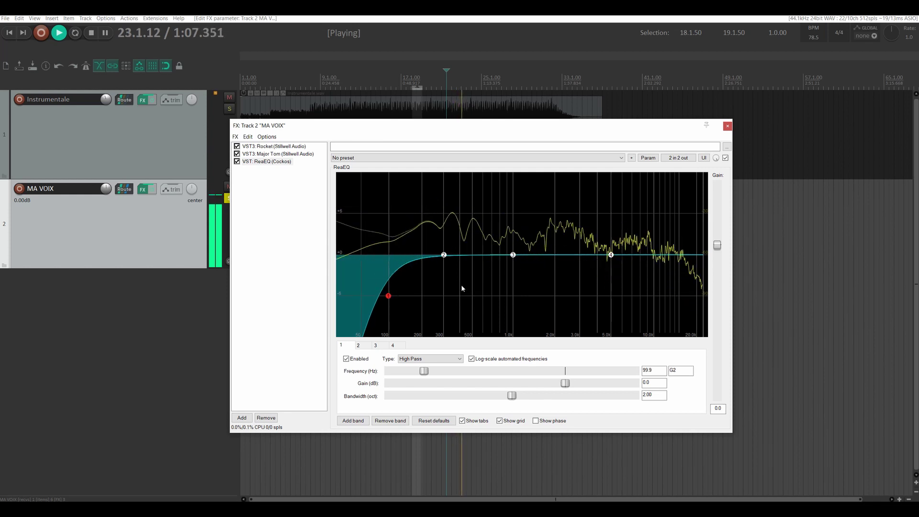
{"action": "key", "text": "space"}
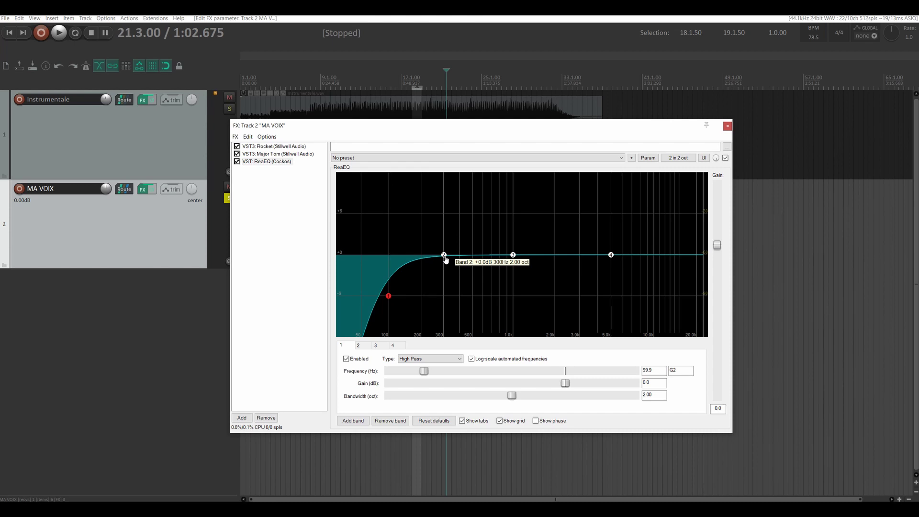
Step: Try a 0.9 dB boost on vocal ReaEQ band 2 at about 265 Hz, 1.20 octaves wide, and play the voice
{"action": "left_click_drag", "start_coordinate": [445, 258], "coordinate": [442, 244]}
{"action": "scroll", "coordinate": [441, 244], "scroll_direction": "down", "scroll_amount": 4}
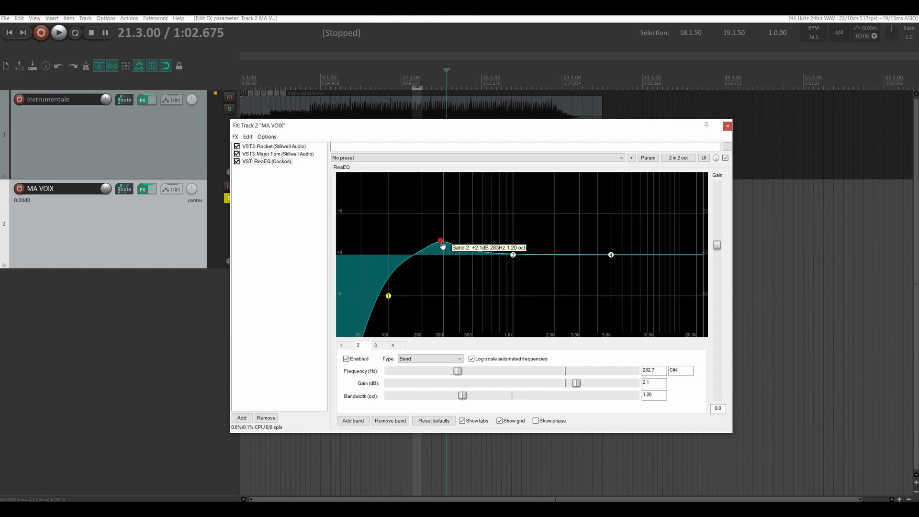
{"action": "mouse_move", "coordinate": [443, 245]}
{"action": "left_mouse_down"}
{"action": "mouse_move", "coordinate": [442, 260]}
{"action": "mouse_move", "coordinate": [438, 190]}
{"action": "mouse_move", "coordinate": [439, 254]}
{"action": "left_mouse_up"}
{"action": "key", "text": "space"}
{"action": "key", "text": "space"}
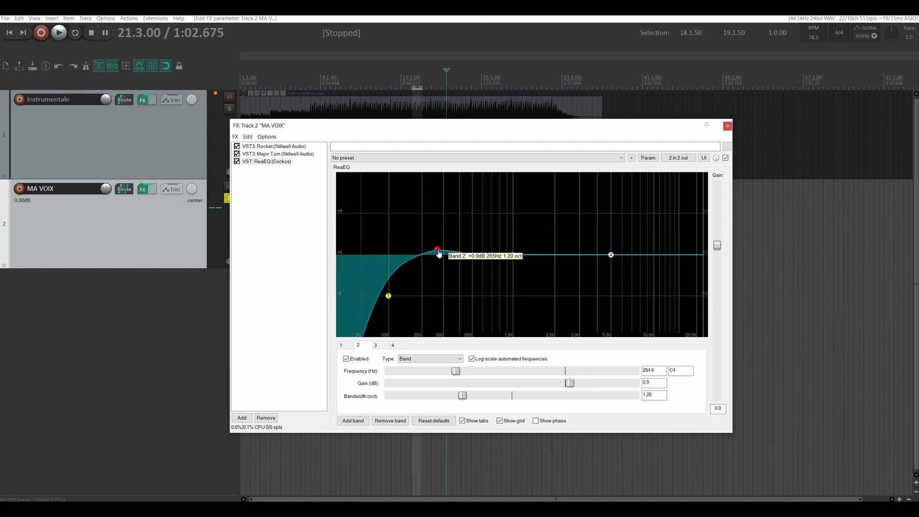
Step: Set vocal ReaEQ band 2 to a -1.9 dB cut at about 246 Hz with a 0.58-octave bandwidth, and play the voice
{"action": "left_click_drag", "start_coordinate": [439, 253], "coordinate": [437, 265]}
{"action": "scroll", "coordinate": [438, 265], "scroll_direction": "up", "scroll_amount": 2}
{"action": "scroll", "coordinate": [438, 265], "scroll_direction": "down", "scroll_amount": 4}
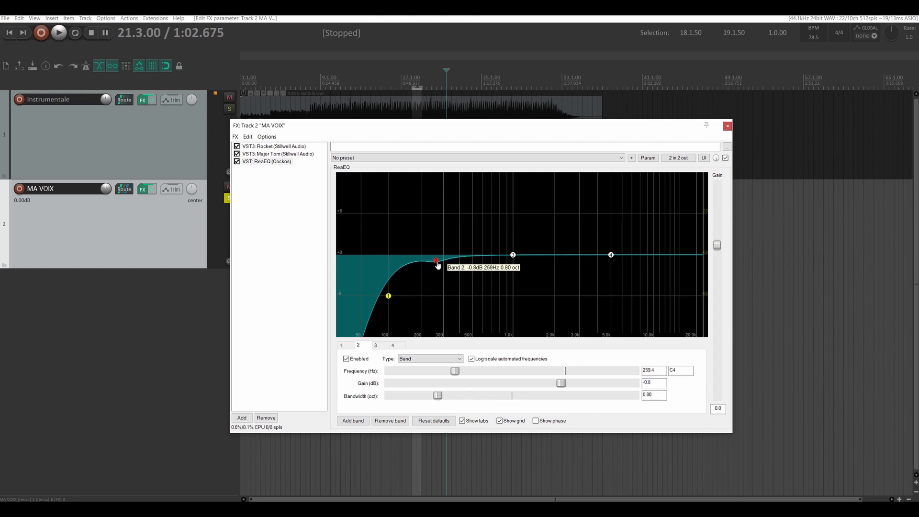
{"action": "left_click_drag", "start_coordinate": [438, 265], "coordinate": [436, 269]}
{"action": "mouse_move", "coordinate": [434, 397]}
{"action": "left_mouse_down"}
{"action": "mouse_move", "coordinate": [465, 401]}
{"action": "mouse_move", "coordinate": [424, 399]}
{"action": "left_mouse_up"}
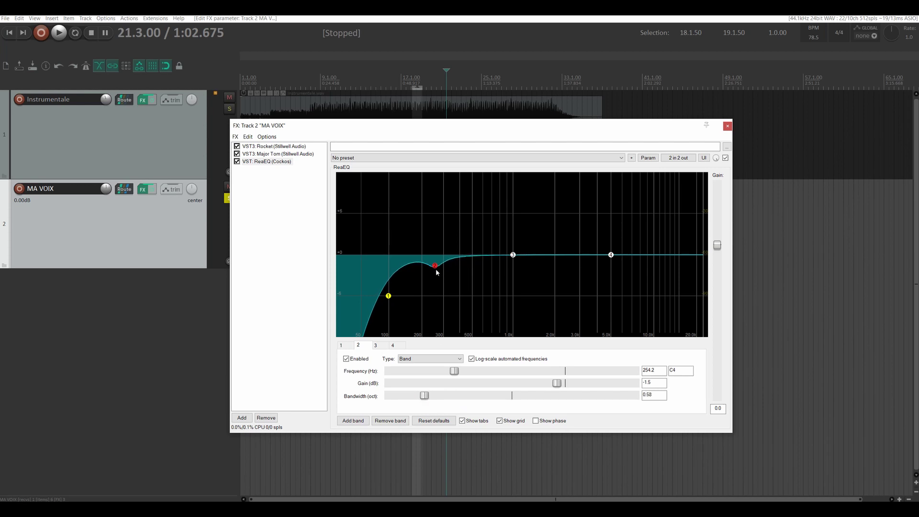
{"action": "left_click_drag", "start_coordinate": [437, 272], "coordinate": [433, 271]}
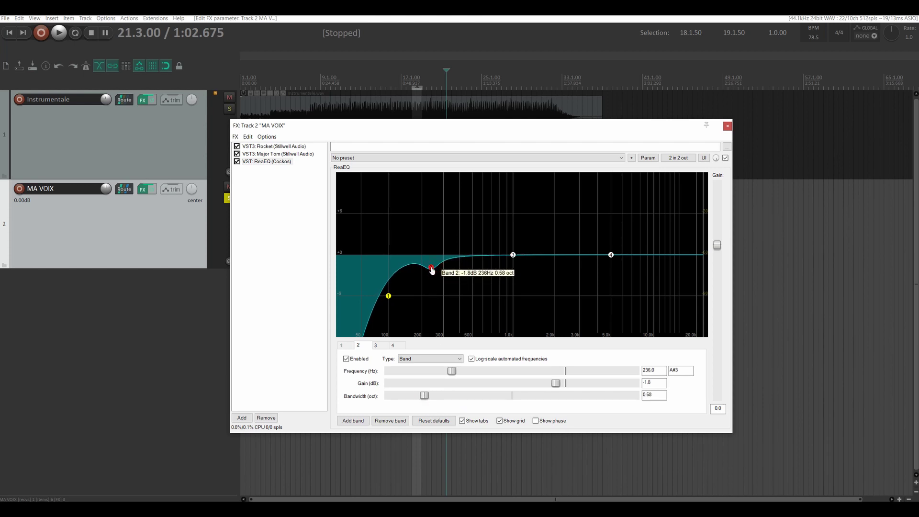
{"action": "left_click_drag", "start_coordinate": [433, 270], "coordinate": [434, 271]}
{"action": "key", "text": "space"}
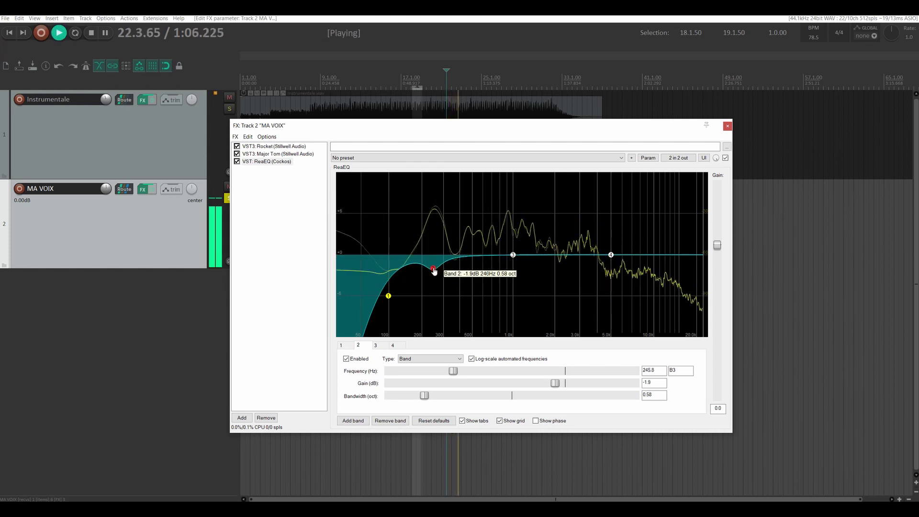
{"action": "key", "text": "space"}
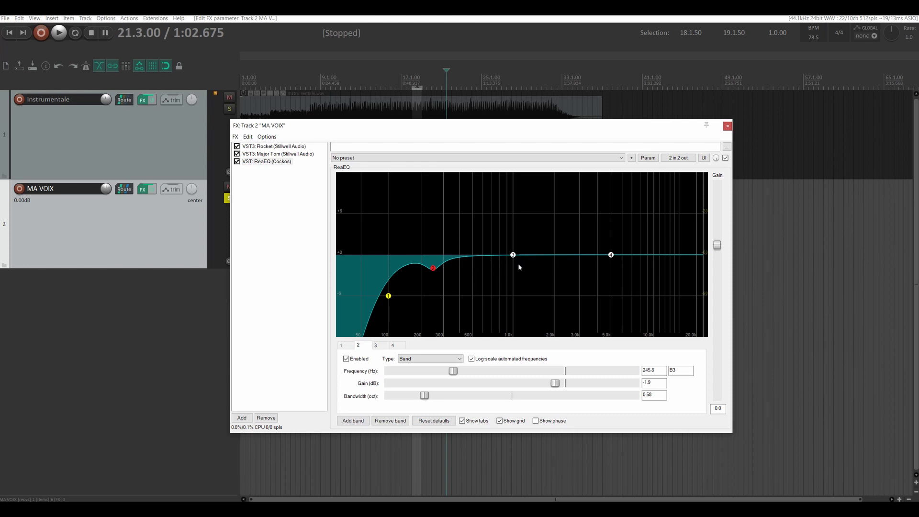
Step: Audition a 7.8 dB boost on band 3 at 994 Hz, 1.40 octaves wide, and set its gain to -1.5 dB
{"action": "mouse_move", "coordinate": [513, 258]}
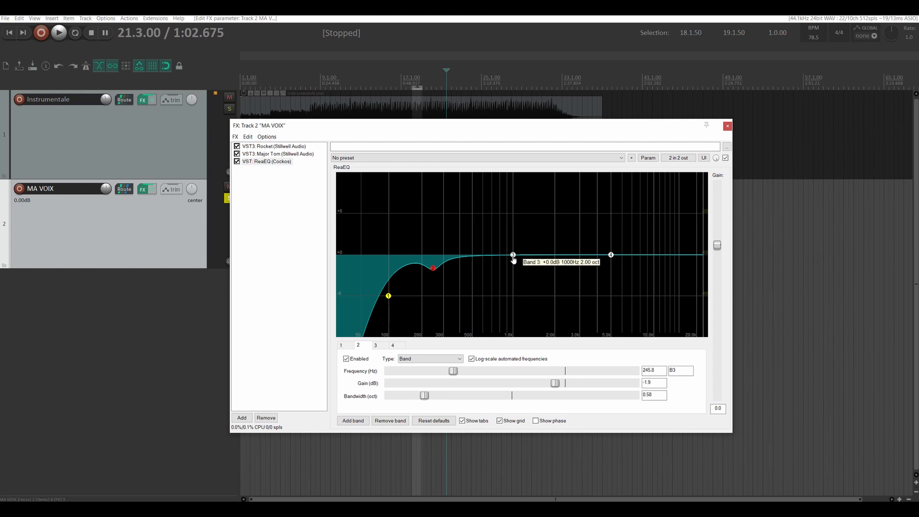
{"action": "left_click_drag", "start_coordinate": [513, 259], "coordinate": [513, 205]}
{"action": "scroll", "coordinate": [514, 258], "scroll_direction": "down", "scroll_amount": 3}
{"action": "key", "text": "space"}
{"action": "key", "text": "space"}
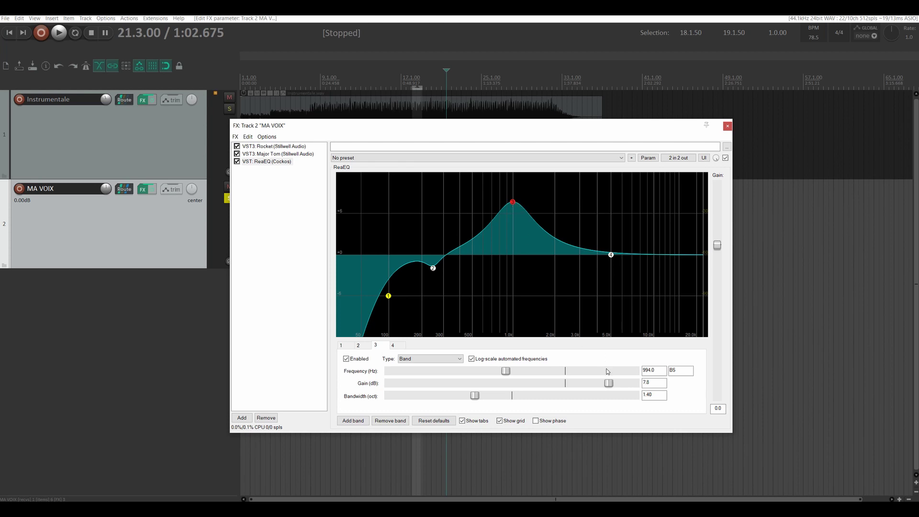
{"action": "left_click_drag", "start_coordinate": [608, 383], "coordinate": [560, 383]}
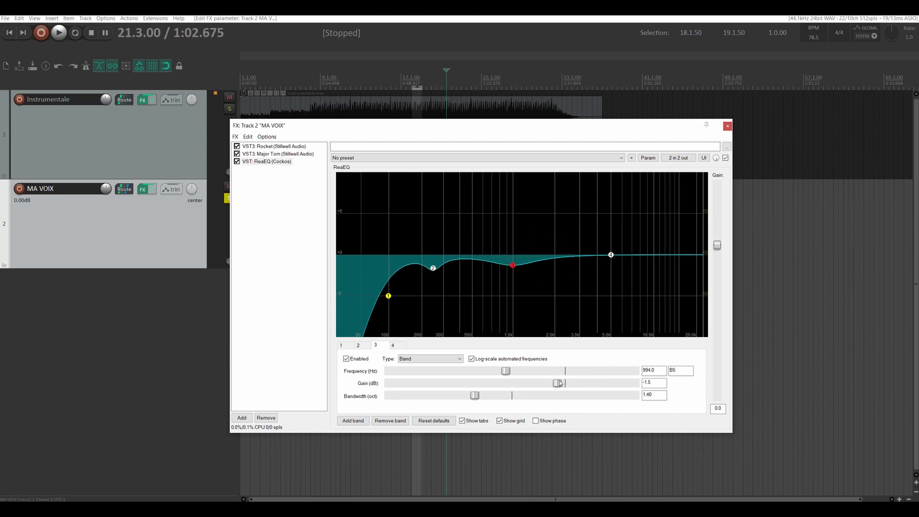
{"action": "key", "text": "space"}
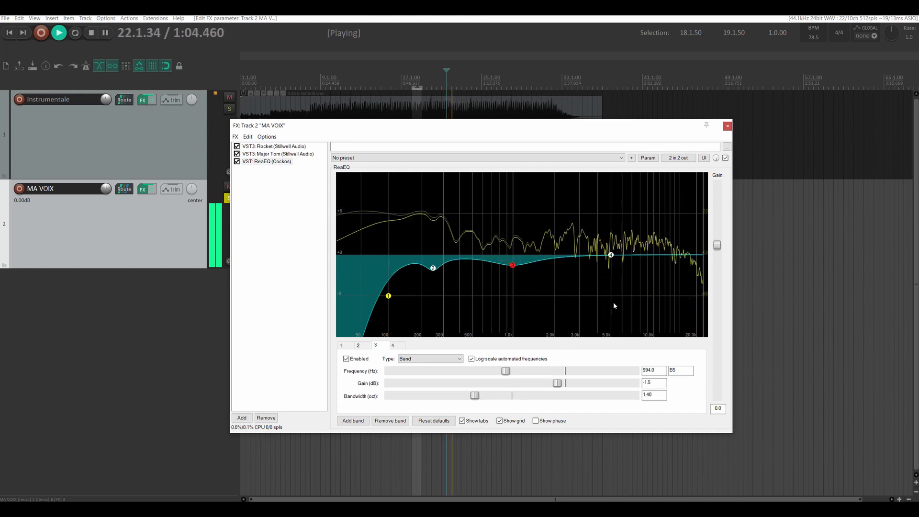
Step: Change vocal ReaEQ band 4 to the Band type and boost it 2.5 dB at about 4050 Hz, 1.20 octaves wide
{"action": "left_click", "coordinate": [610, 255]}
{"action": "key", "text": "space"}
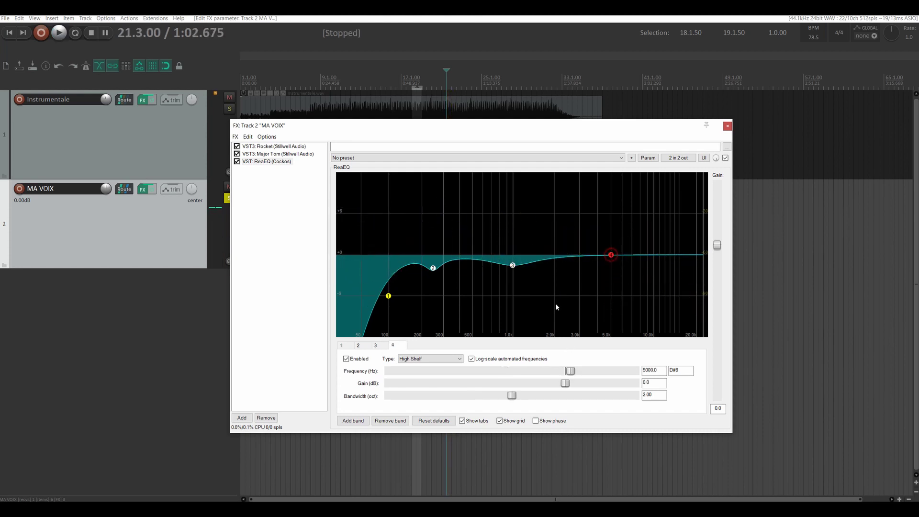
{"action": "left_click", "coordinate": [421, 358]}
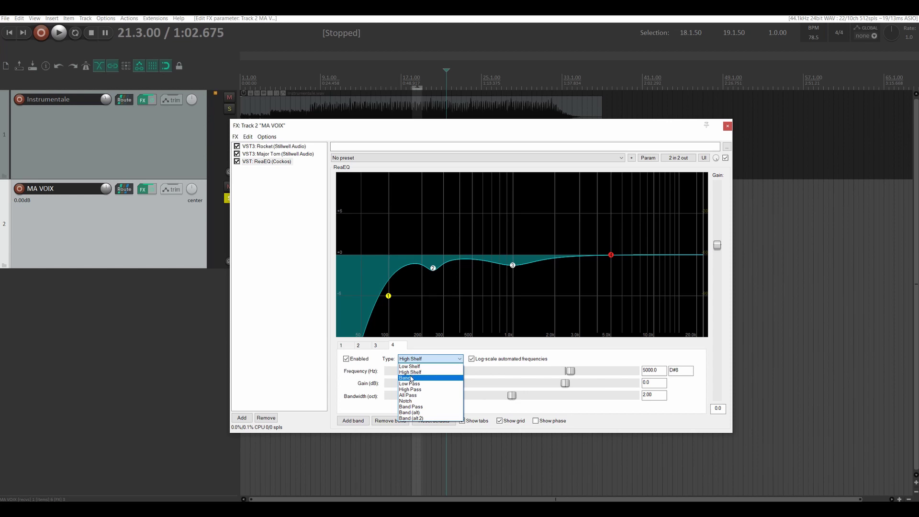
{"action": "left_click", "coordinate": [410, 378]}
{"action": "left_click_drag", "start_coordinate": [612, 260], "coordinate": [598, 242]}
{"action": "scroll", "coordinate": [598, 251], "scroll_direction": "down", "scroll_amount": 8}
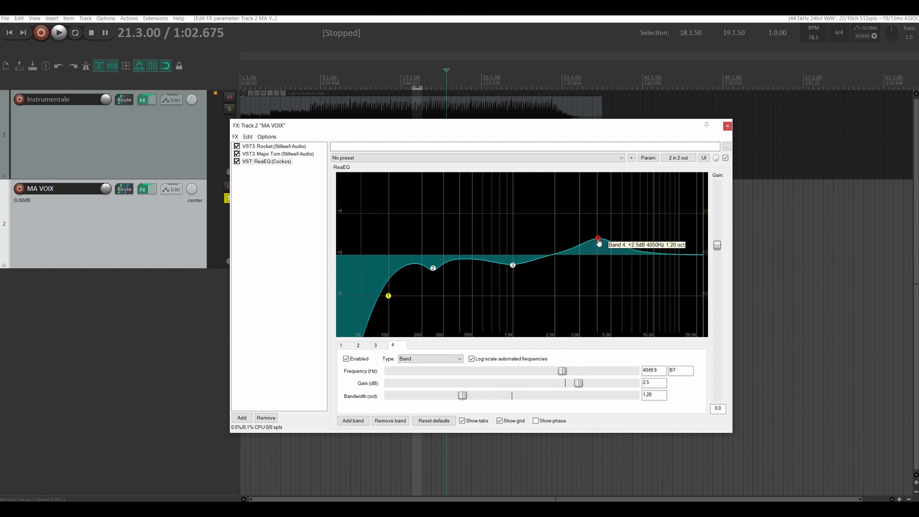
Step: Audition a 6.4 dB boost on band 4 at about 2781 Hz, and set it to -1.0 dB at 2847.4 Hz, 0.80 octaves wide
{"action": "key", "text": "space"}
{"action": "left_click_drag", "start_coordinate": [598, 243], "coordinate": [576, 215]}
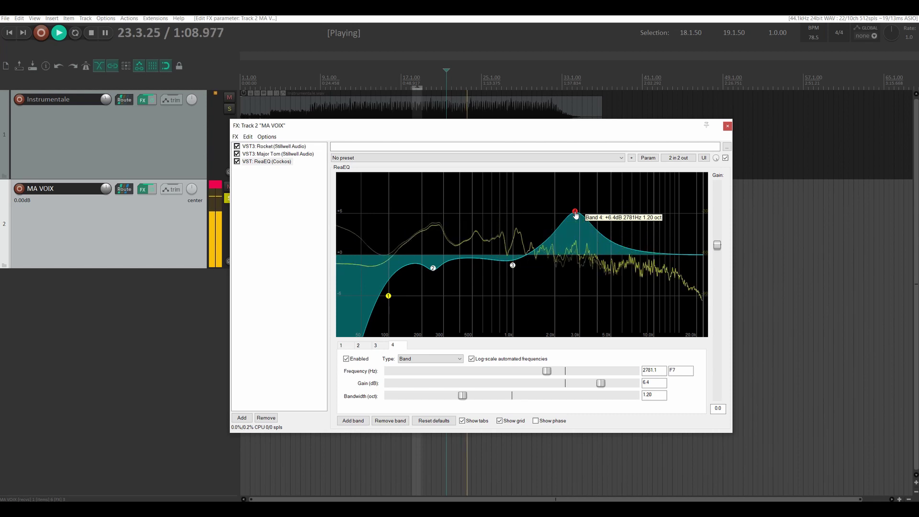
{"action": "key", "text": "space"}
{"action": "left_click_drag", "start_coordinate": [575, 215], "coordinate": [576, 268]}
{"action": "scroll", "coordinate": [576, 267], "scroll_direction": "down", "scroll_amount": 4}
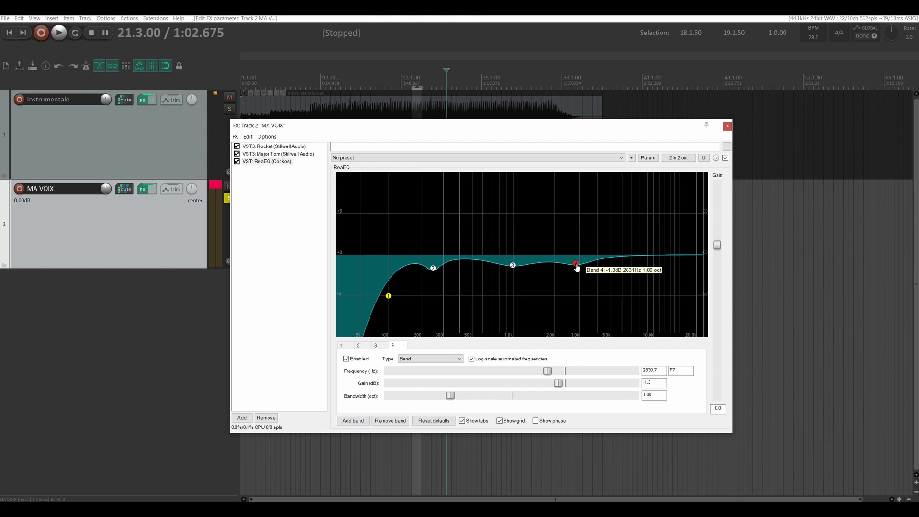
{"action": "left_click_drag", "start_coordinate": [576, 267], "coordinate": [576, 265]}
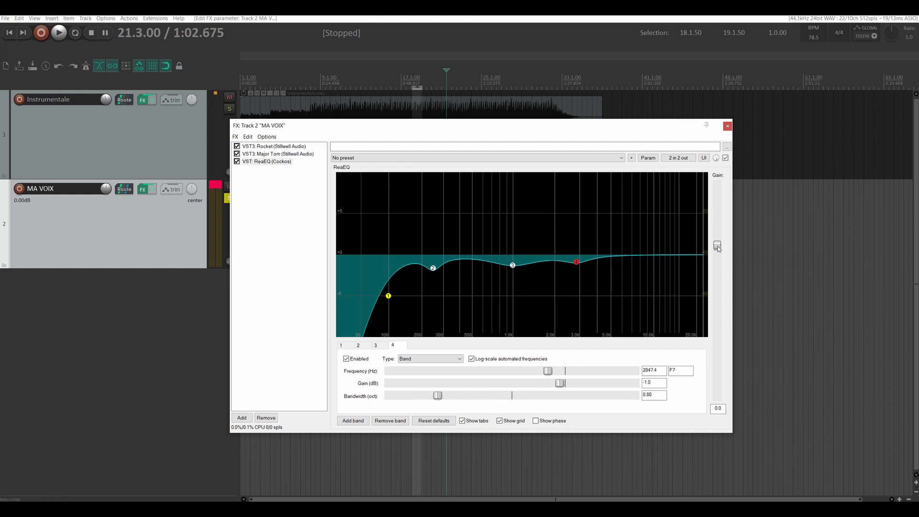
Step: Raise the vocal ReaEQ's output gain to 1.3 dB and compare the voice with the EQ bypassed and enabled
{"action": "left_click_drag", "start_coordinate": [717, 247], "coordinate": [717, 241]}
{"action": "left_click", "coordinate": [211, 185]}
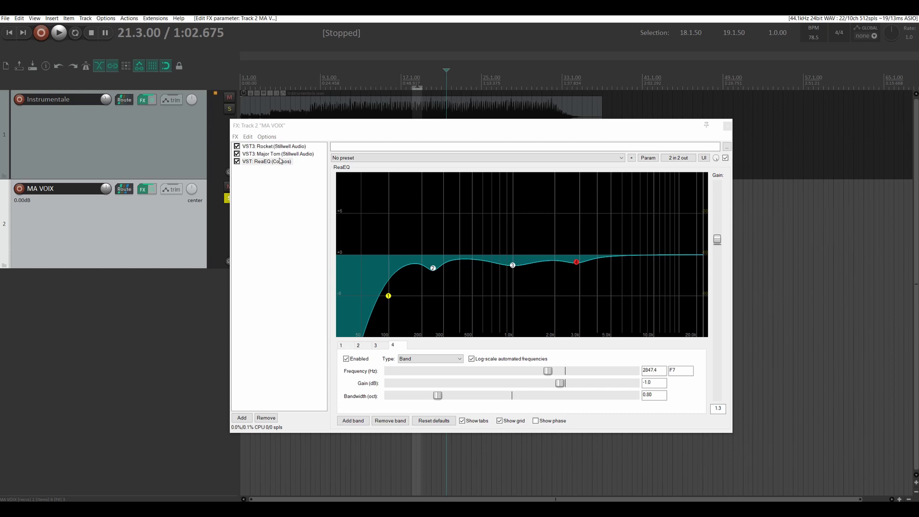
{"action": "key", "text": "space"}
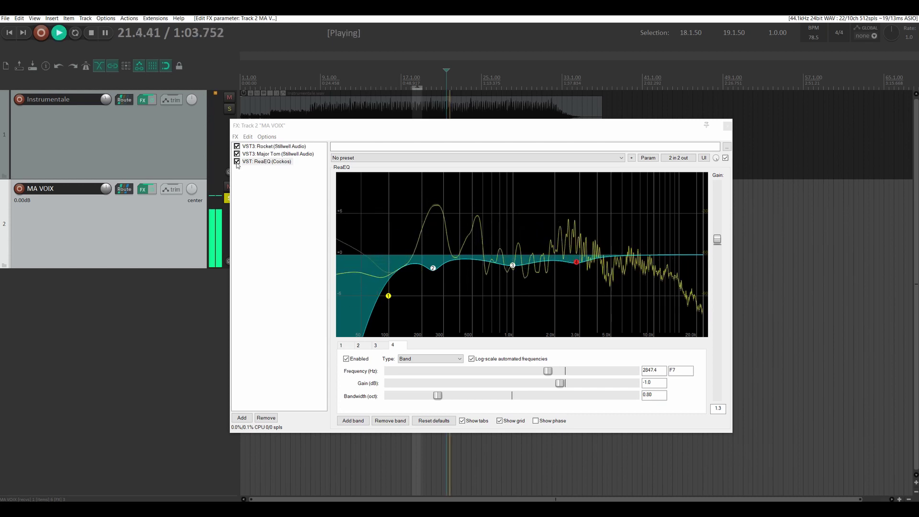
{"action": "left_click", "coordinate": [236, 162]}
{"action": "left_click", "coordinate": [236, 162]}
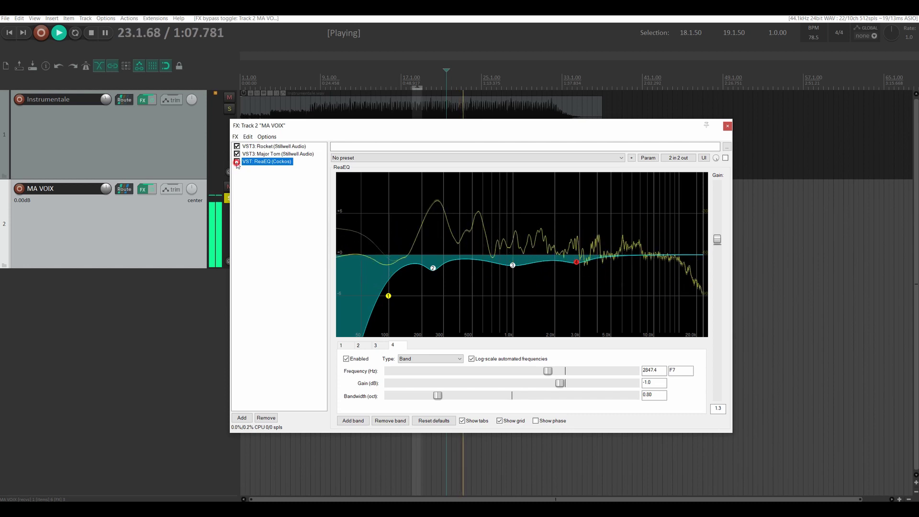
{"action": "key", "text": "space"}
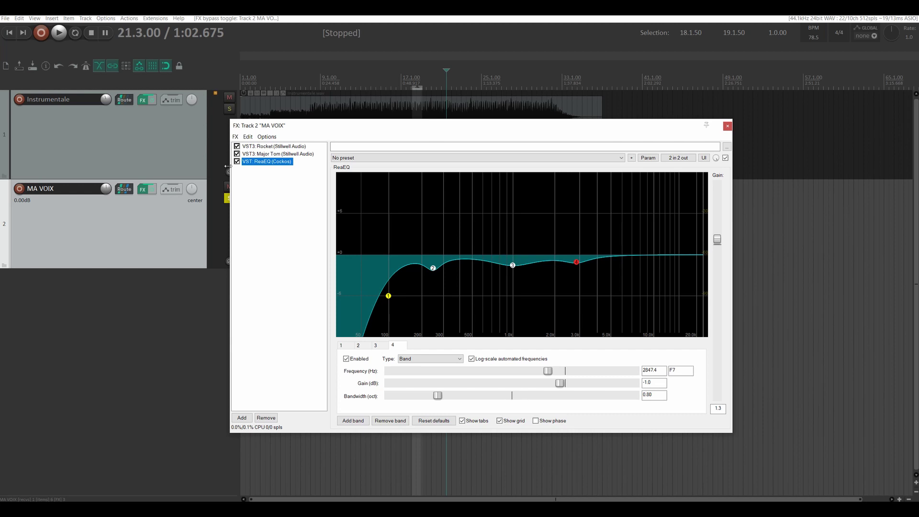
{"action": "key", "text": "space"}
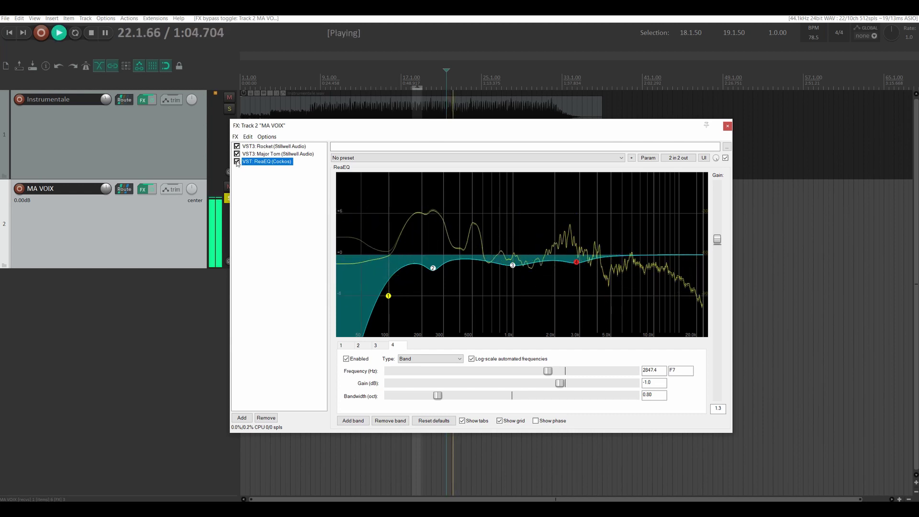
{"action": "left_click", "coordinate": [237, 162]}
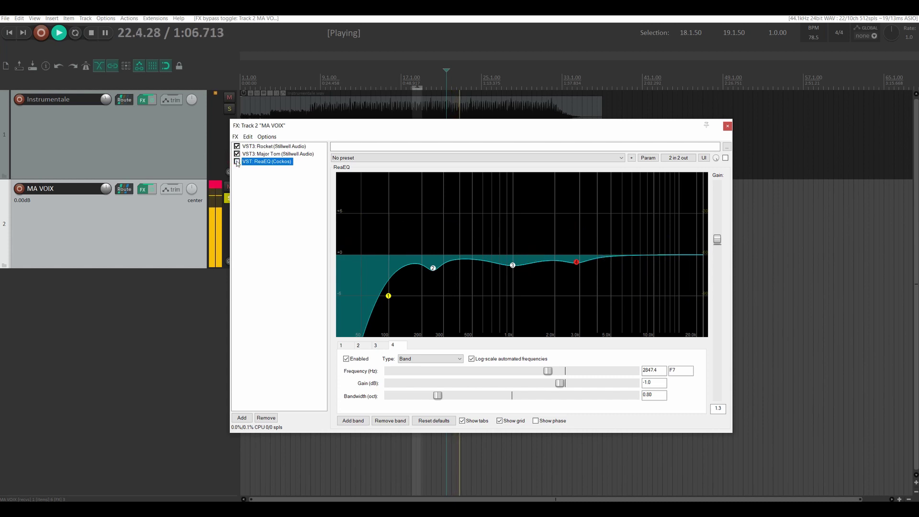
{"action": "left_click", "coordinate": [237, 161]}
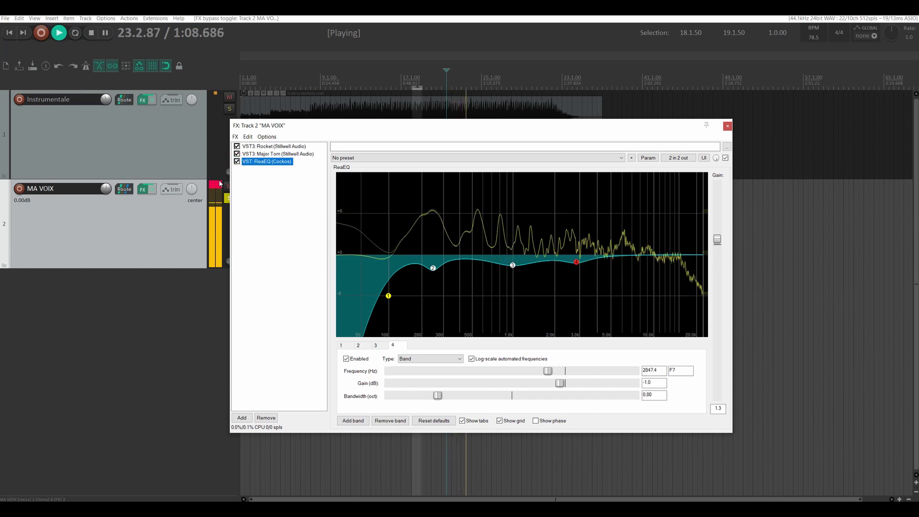
{"action": "key", "text": "space"}
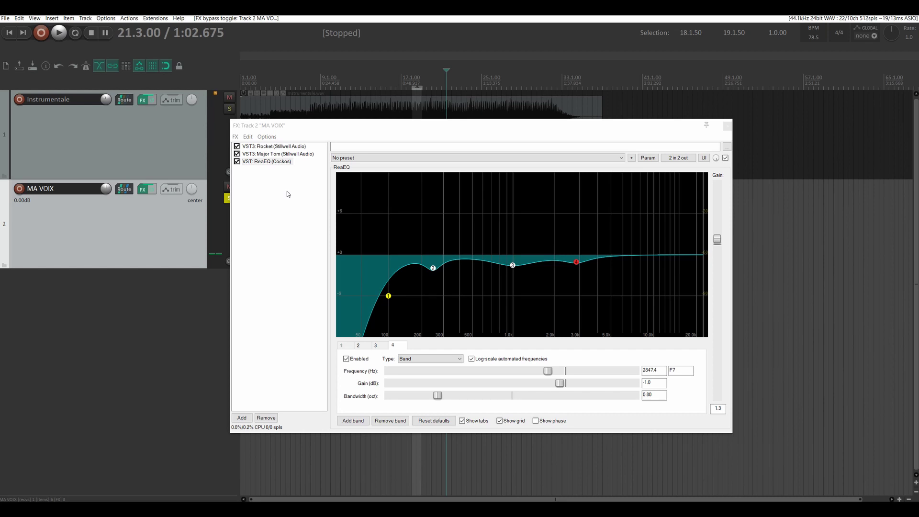
Step: Add the Stillwell Audio 1973 equalizer after ReaEQ on the MA VOIX track and close the plugin browser
{"action": "left_click", "coordinate": [242, 418]}
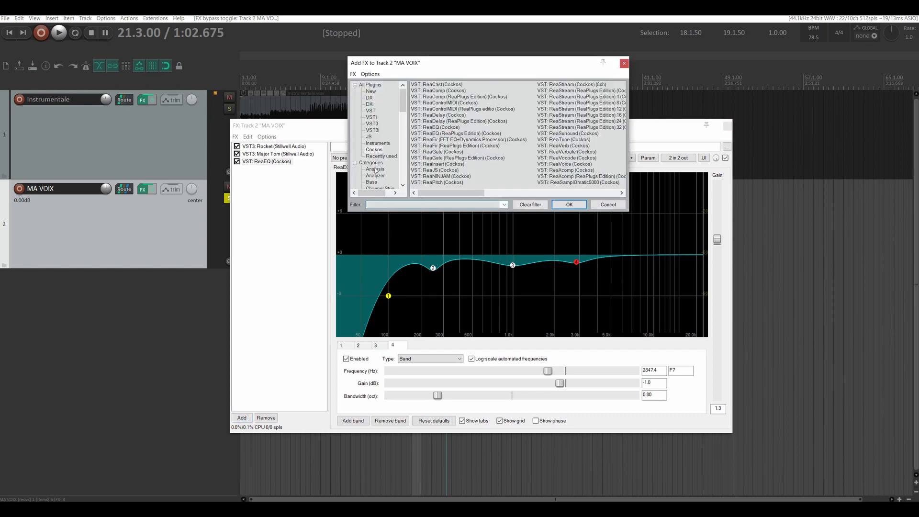
{"action": "type", "text": "1973"}
{"action": "left_click", "coordinate": [369, 85]}
{"action": "left_click_drag", "start_coordinate": [424, 84], "coordinate": [290, 196]}
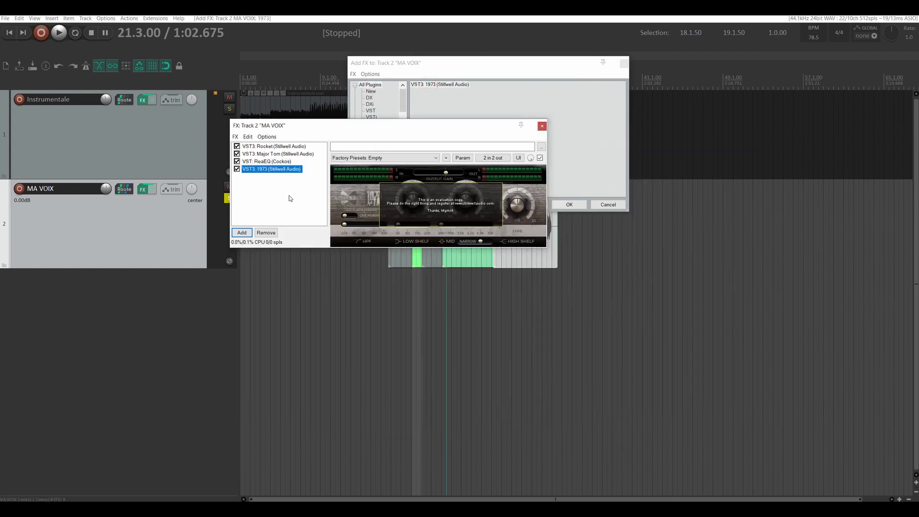
{"action": "left_click", "coordinate": [623, 63]}
{"action": "left_click", "coordinate": [427, 129]}
{"action": "left_click_drag", "start_coordinate": [427, 128], "coordinate": [437, 119]}
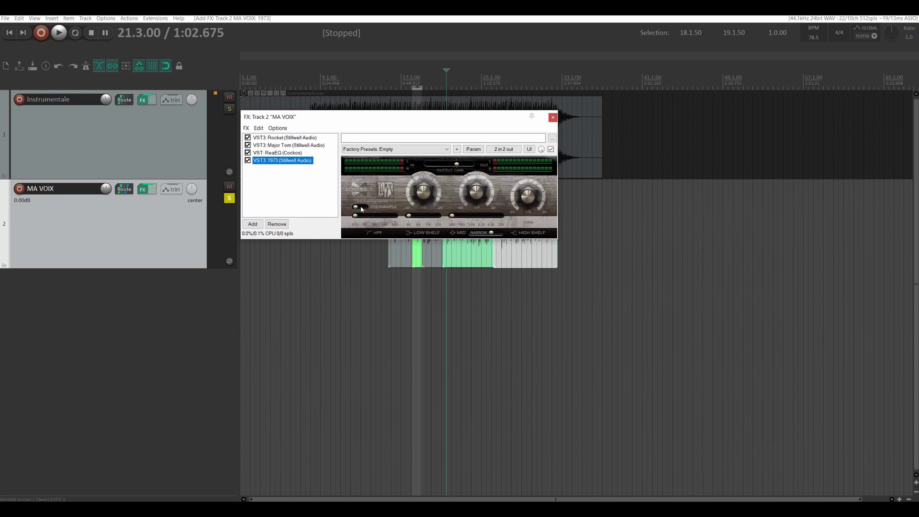
Step: Enable oversampling on the 1973, raise its high-pass frequency, switch the mid band to Wide and adjust the mid gain
{"action": "left_click", "coordinate": [357, 209]}
{"action": "left_click_drag", "start_coordinate": [355, 215], "coordinate": [371, 214]}
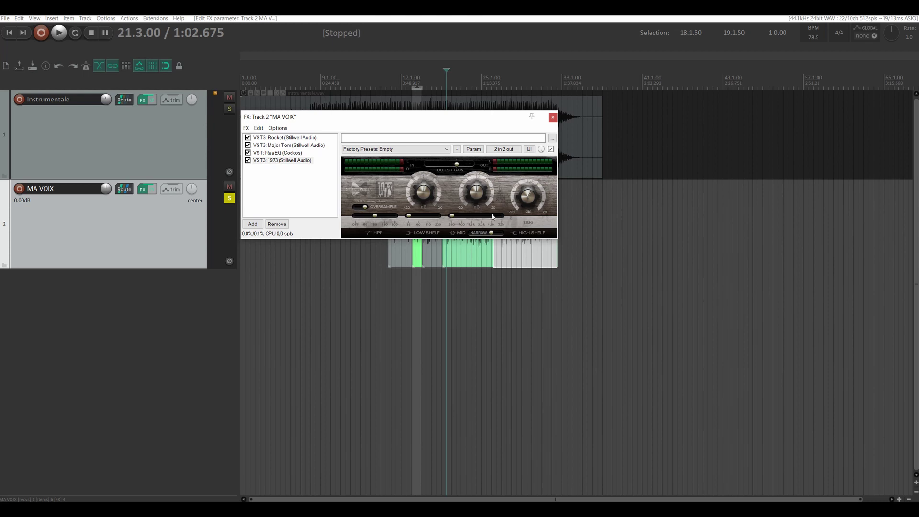
{"action": "left_click_drag", "start_coordinate": [492, 234], "coordinate": [497, 235]}
{"action": "left_click_drag", "start_coordinate": [472, 198], "coordinate": [472, 196]}
Step: Adjust the 1973's high-shelf gain while comparing the voice with the plugin bypassed and enabled
{"action": "key", "text": "space"}
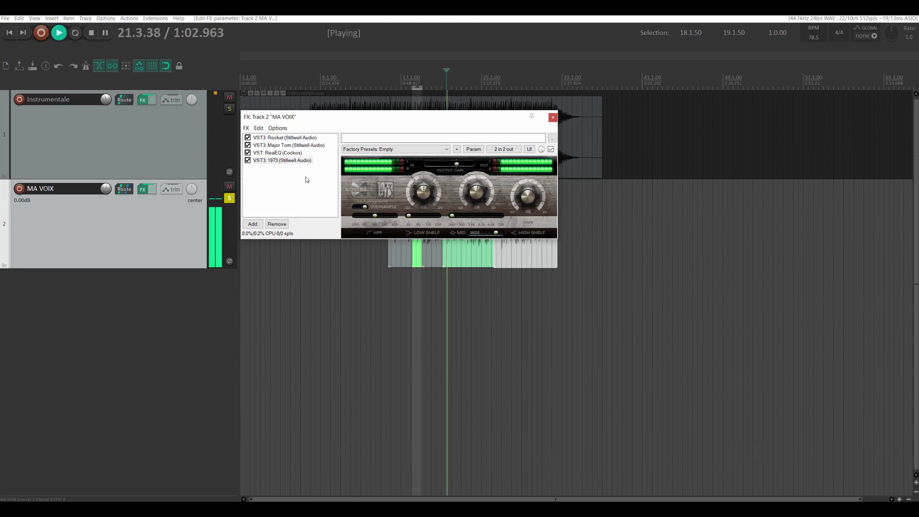
{"action": "left_click", "coordinate": [248, 161]}
{"action": "left_click", "coordinate": [248, 160]}
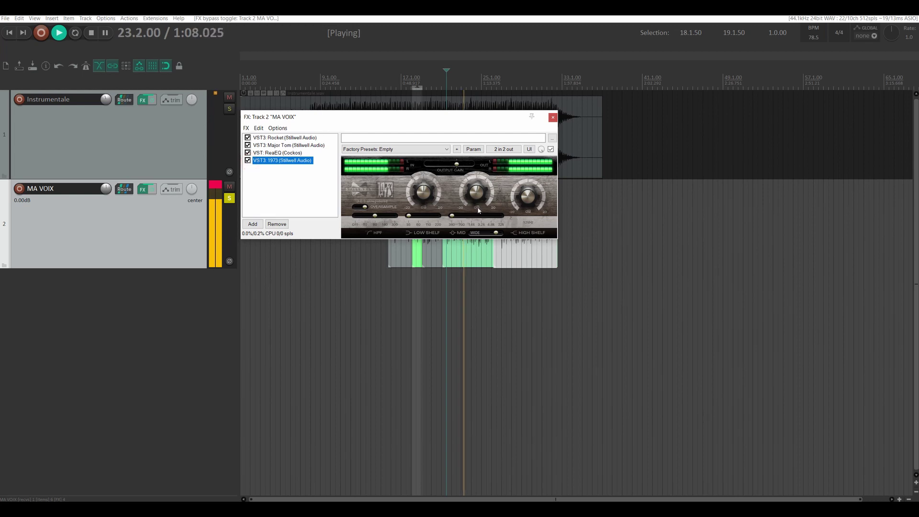
{"action": "left_click", "coordinate": [526, 202]}
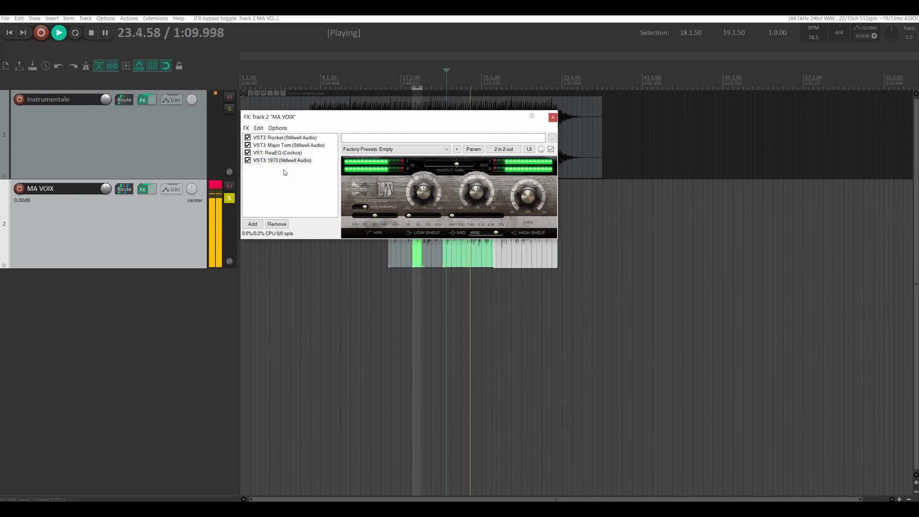
{"action": "left_click", "coordinate": [248, 161]}
{"action": "left_click", "coordinate": [248, 160]}
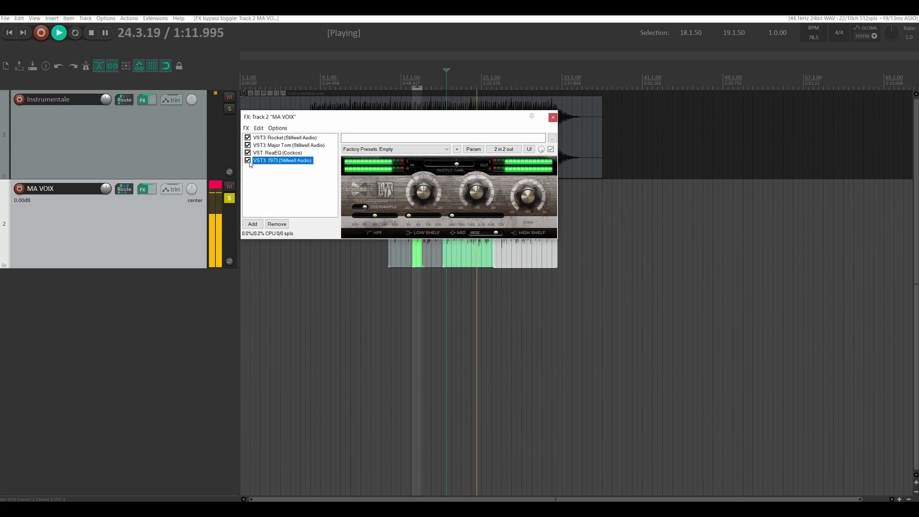
{"action": "key", "text": "space"}
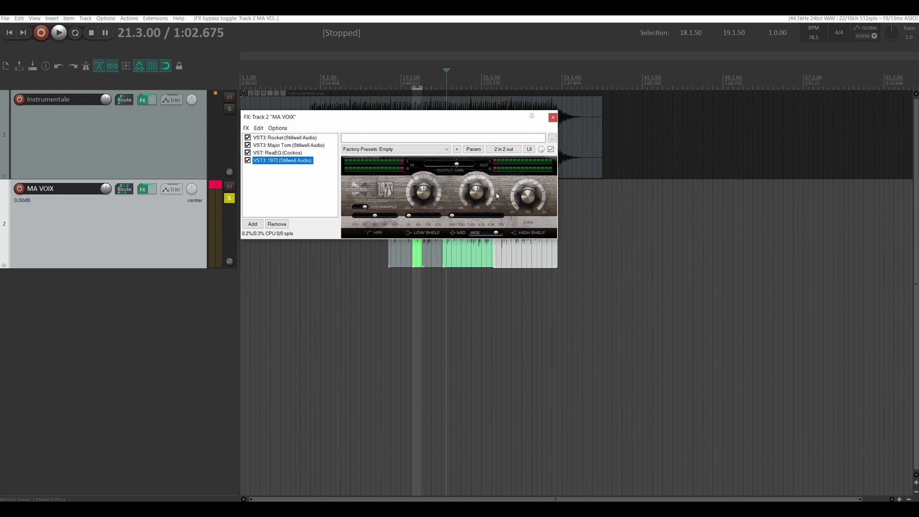
Step: Add the Stillwell Audio Vibe EQ after the 1973 on the MA VOIX track
{"action": "left_click", "coordinate": [253, 224]}
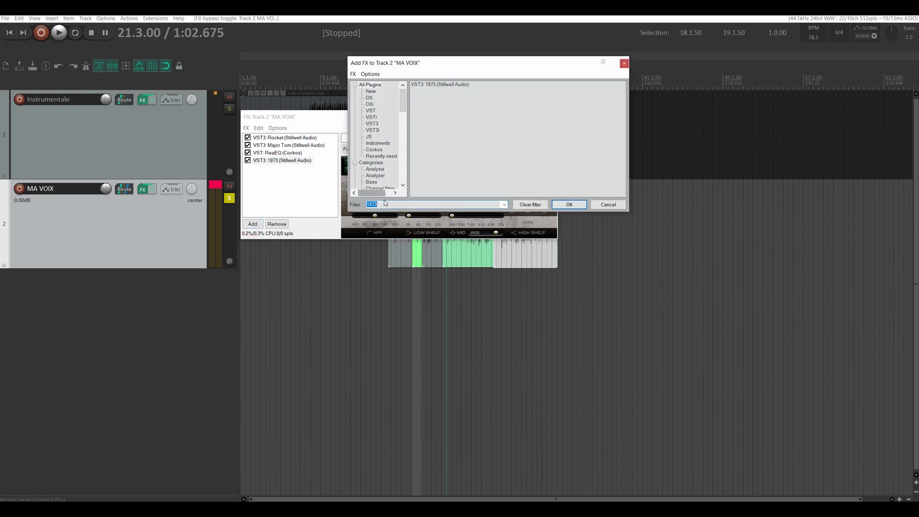
{"action": "type", "text": "vib"}
{"action": "double_click", "coordinate": [433, 85]}
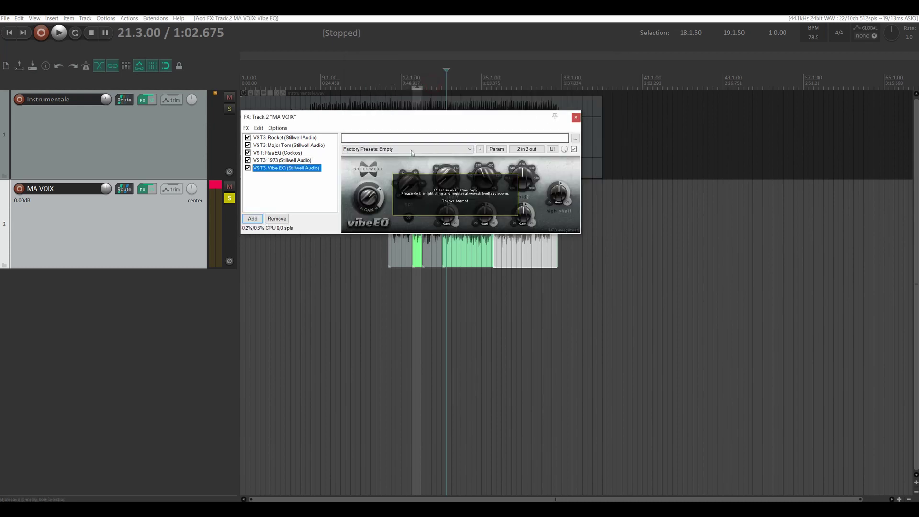
Step: Adjust the Vibe EQ's second mid band, play the voice from 21.3.00 and reset the track's clip indicator
{"action": "left_click_drag", "start_coordinate": [529, 183], "coordinate": [531, 188]}
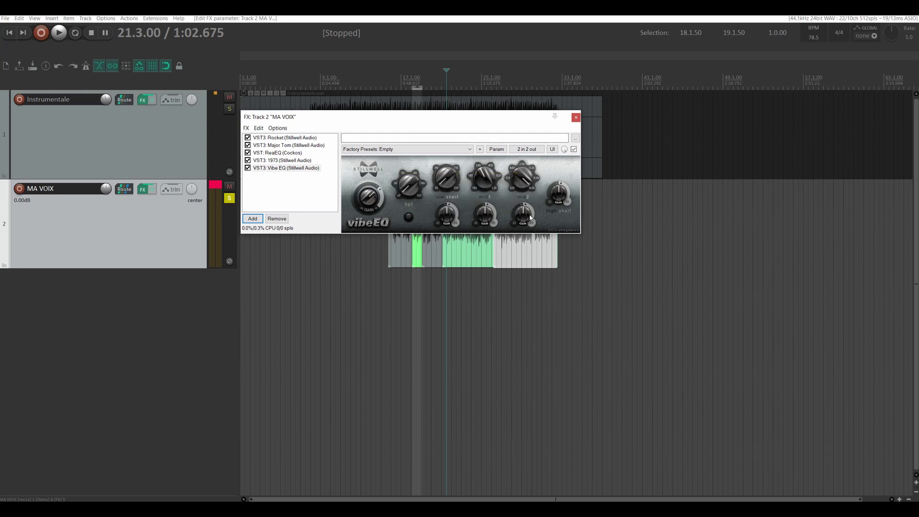
{"action": "key", "text": "space"}
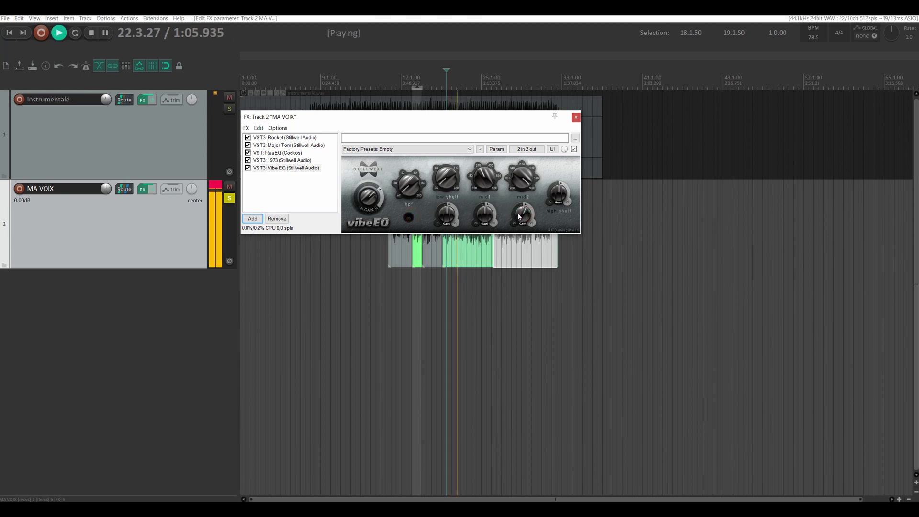
{"action": "left_click", "coordinate": [220, 185]}
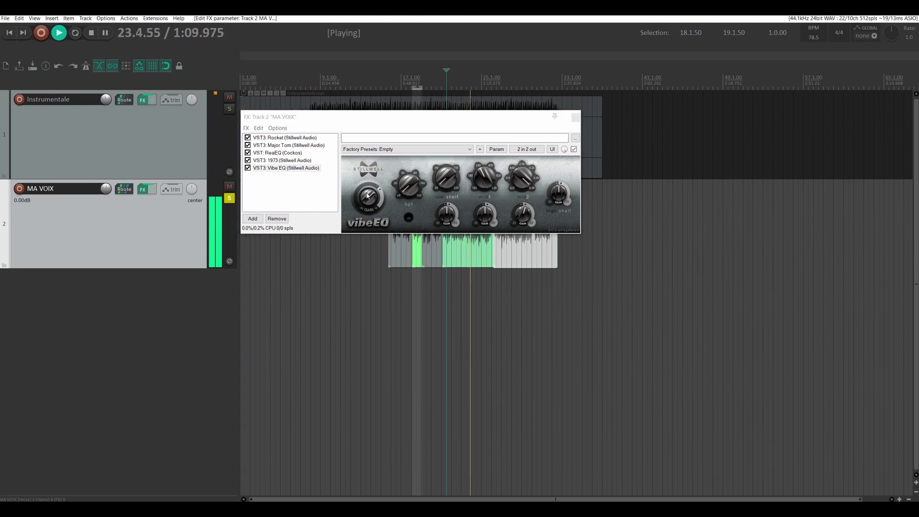
{"action": "key", "text": "space"}
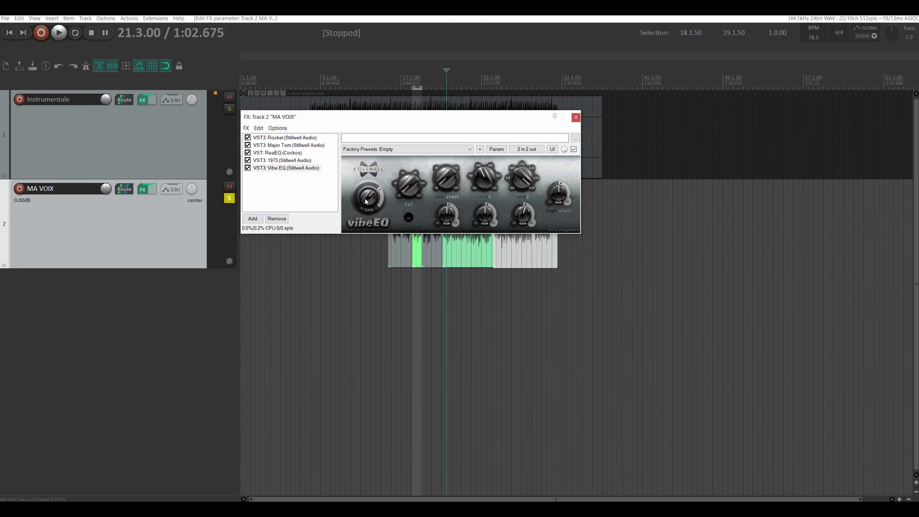
Step: Adjust the Vibe EQ's output gain between playbacks of the voice and reset the MA VOIX clip indicator
{"action": "key", "text": "space"}
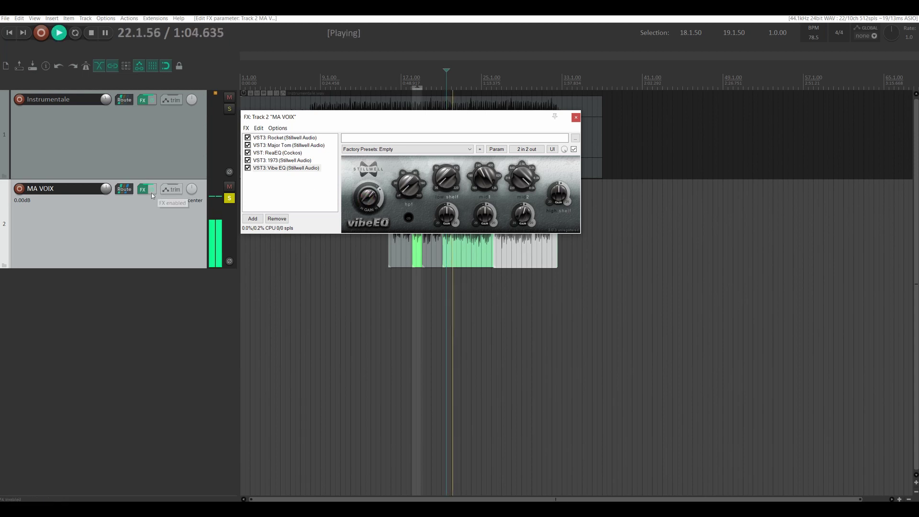
{"action": "left_click", "coordinate": [220, 208]}
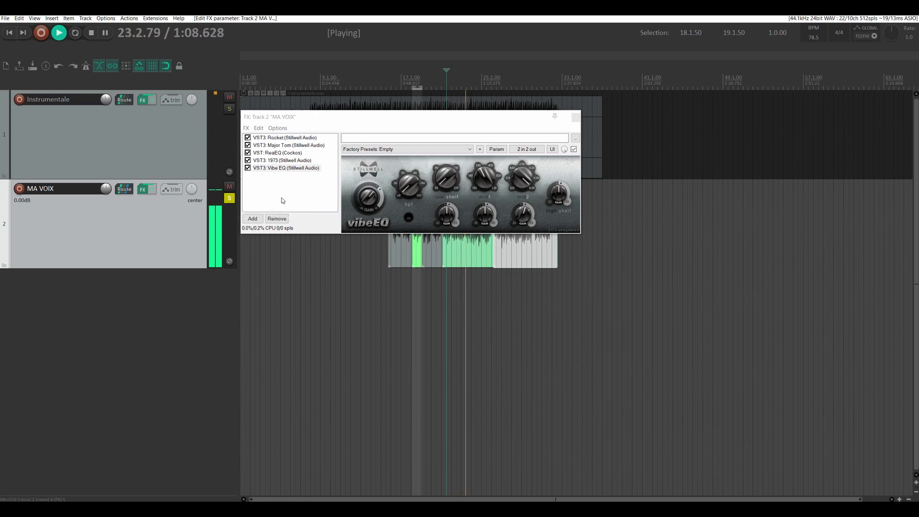
{"action": "key", "text": "space"}
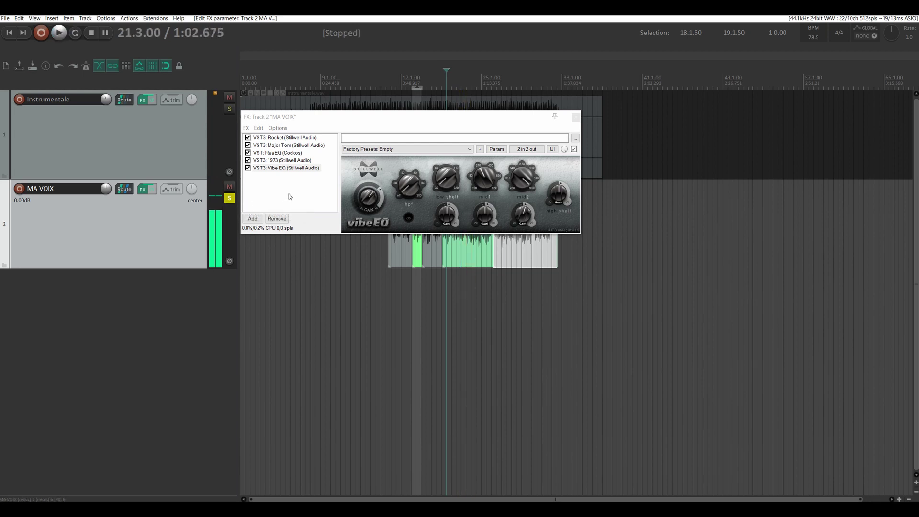
{"action": "left_click", "coordinate": [366, 201]}
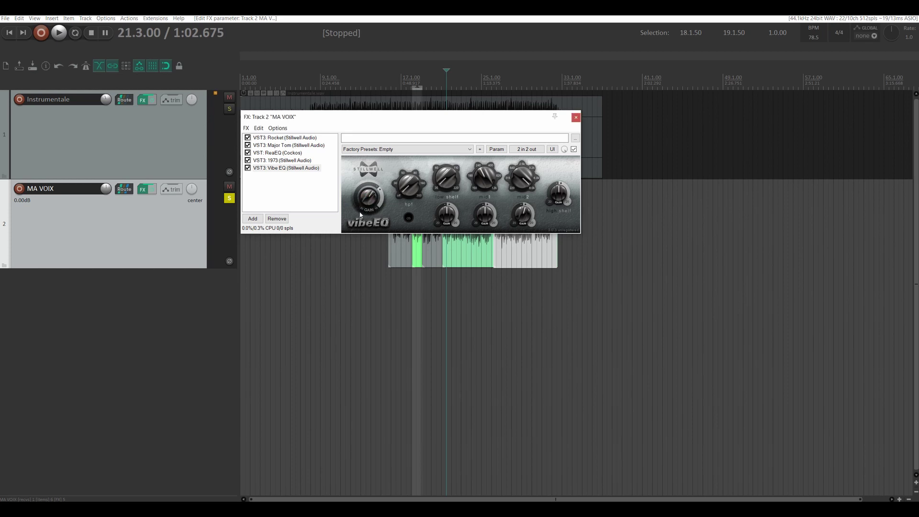
{"action": "key", "text": "space"}
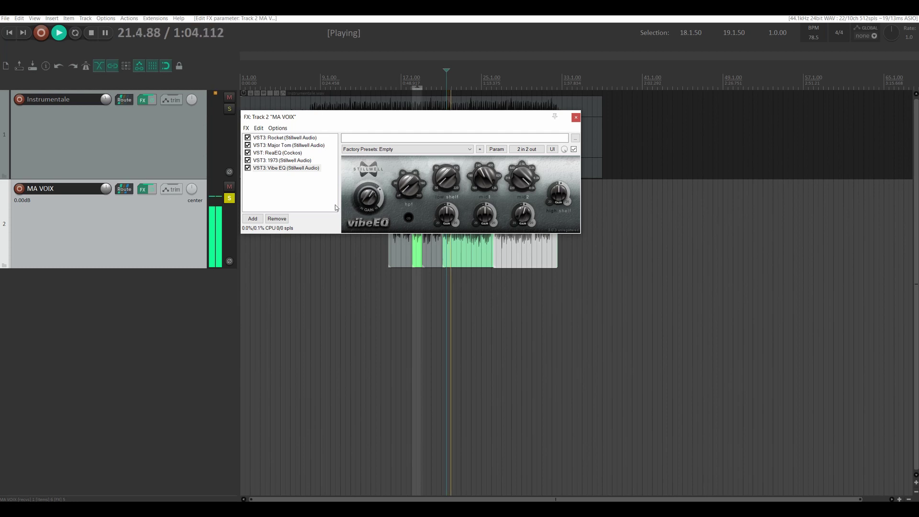
{"action": "key", "text": "space"}
{"action": "left_click", "coordinate": [214, 185]}
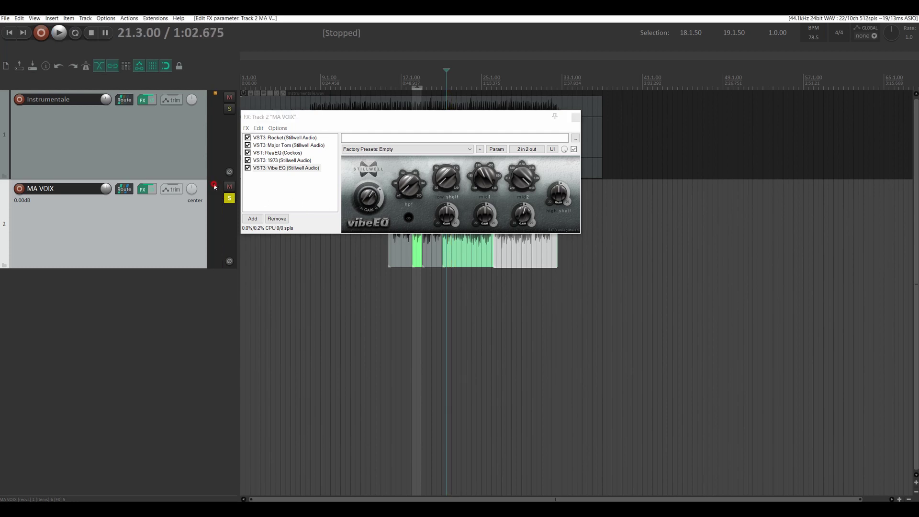
Step: Compare the voice from 21.3.00 with the MA VOIX effects chain bypassed and enabled
{"action": "left_click", "coordinate": [156, 193]}
{"action": "key", "text": "space"}
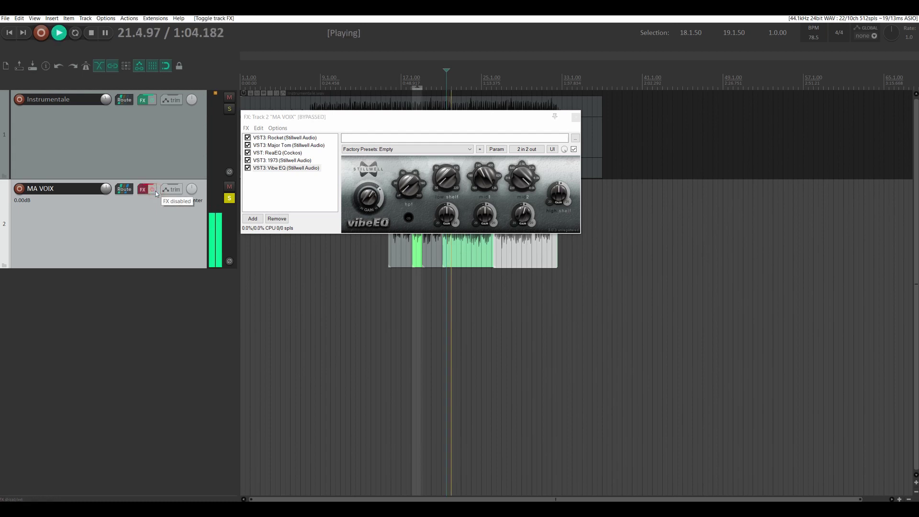
{"action": "left_click", "coordinate": [156, 193]}
{"action": "key", "text": "space"}
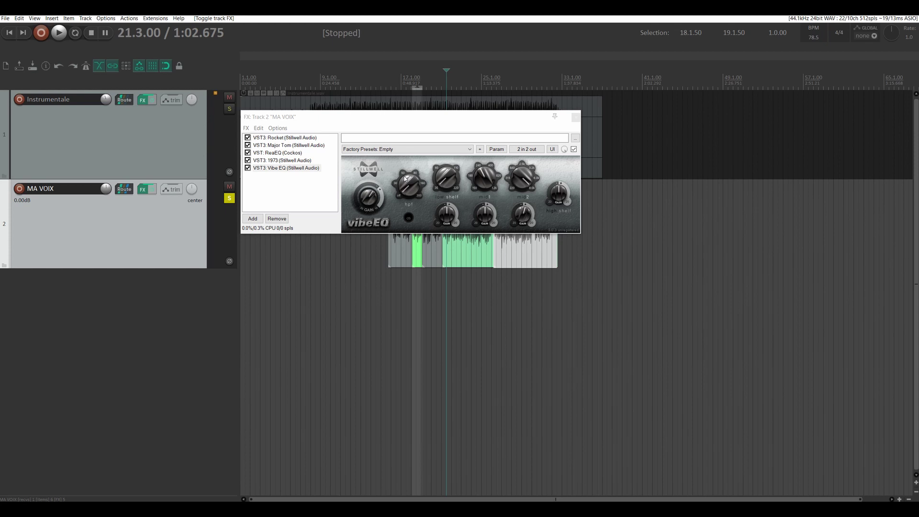
Step: Add the Cockos ReaXcomp multiband compressor after the Vibe EQ on MA VOIX and enlarge the effects window
{"action": "left_click", "coordinate": [252, 220]}
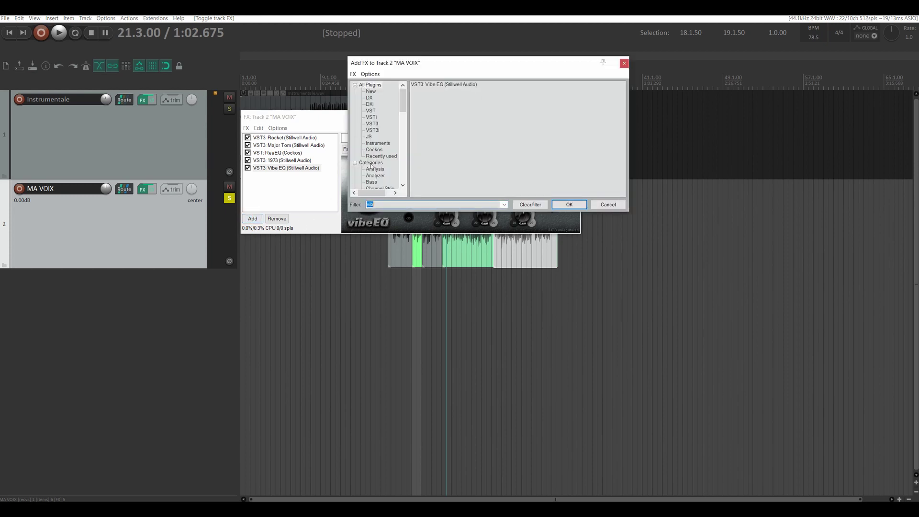
{"action": "left_click", "coordinate": [374, 149]}
{"action": "left_click", "coordinate": [535, 205]}
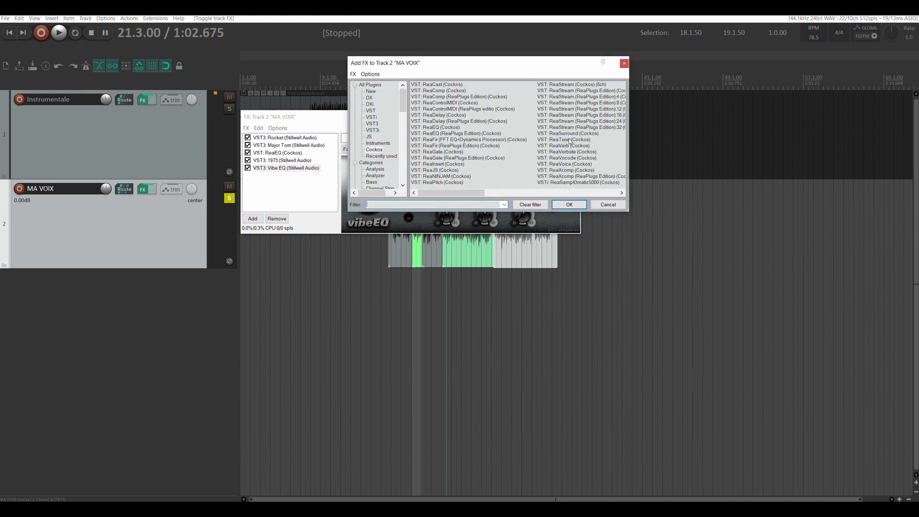
{"action": "double_click", "coordinate": [569, 170]}
{"action": "left_click_drag", "start_coordinate": [501, 118], "coordinate": [459, 83]}
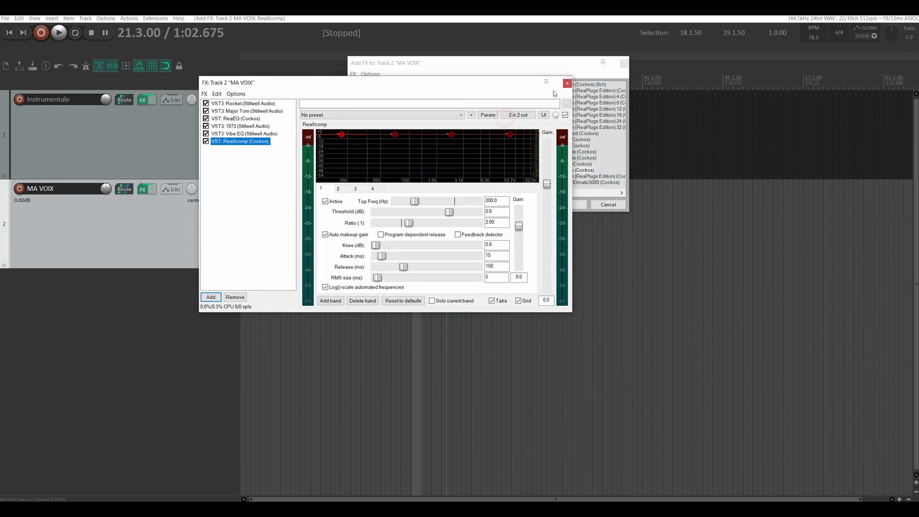
{"action": "left_click", "coordinate": [628, 66]}
{"action": "left_click", "coordinate": [625, 65]}
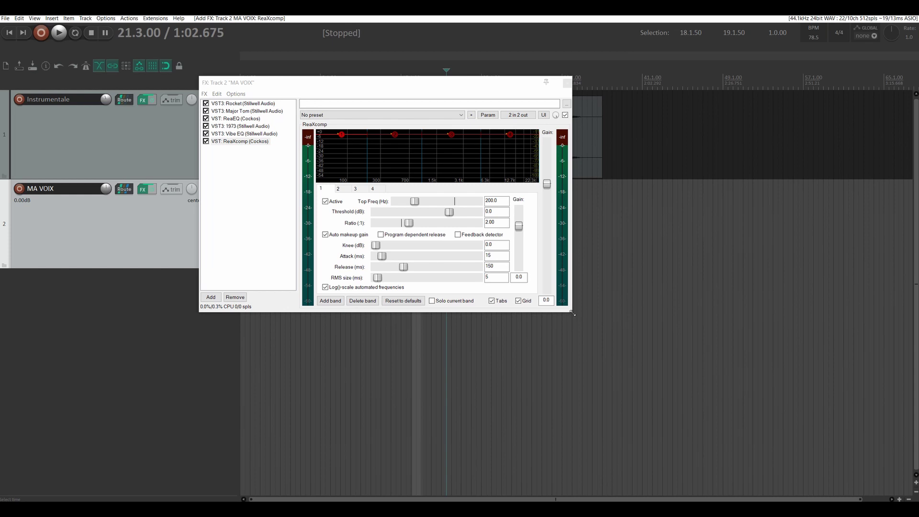
{"action": "left_click_drag", "start_coordinate": [571, 313], "coordinate": [863, 454]}
Step: Set ReaXcomp's third band to span about 5.1 to 12.5 kHz and deactivate bands 1, 2 and 4
{"action": "left_click_drag", "start_coordinate": [694, 209], "coordinate": [773, 209]}
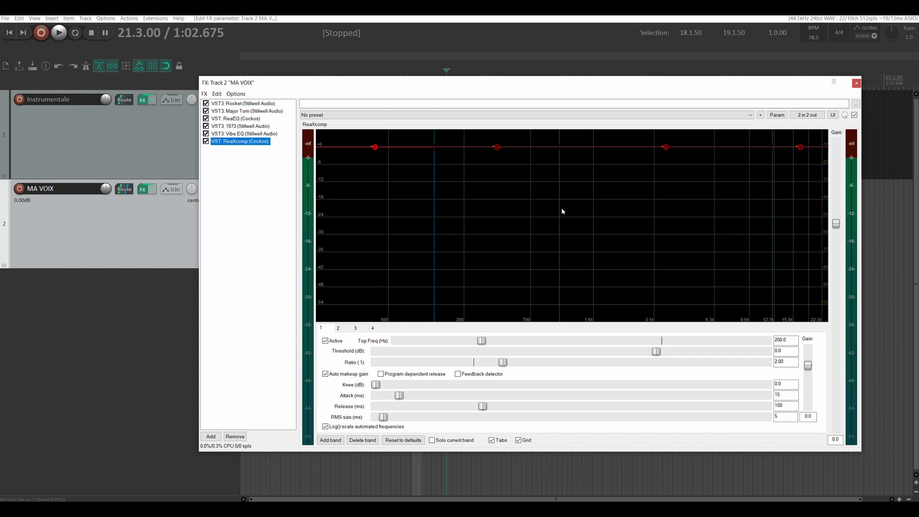
{"action": "left_click_drag", "start_coordinate": [560, 209], "coordinate": [696, 202]}
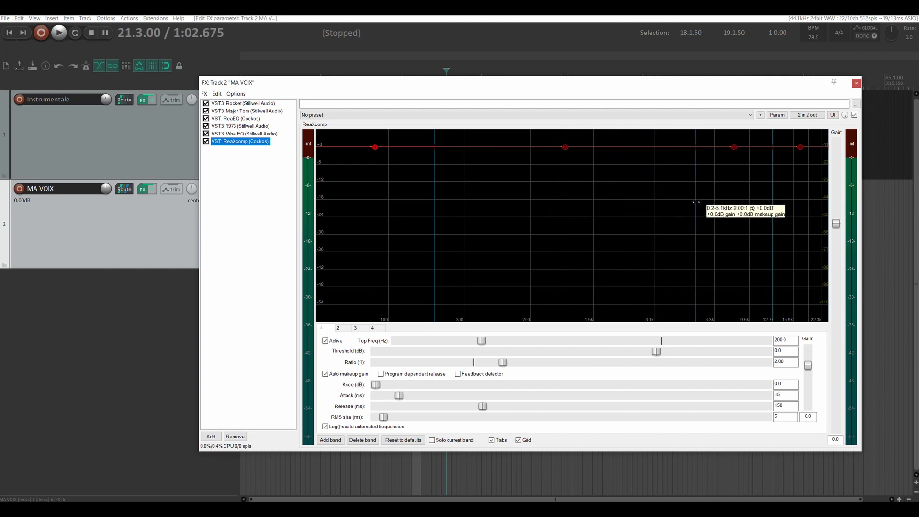
{"action": "double_click", "coordinate": [799, 153]}
{"action": "double_click", "coordinate": [567, 148]}
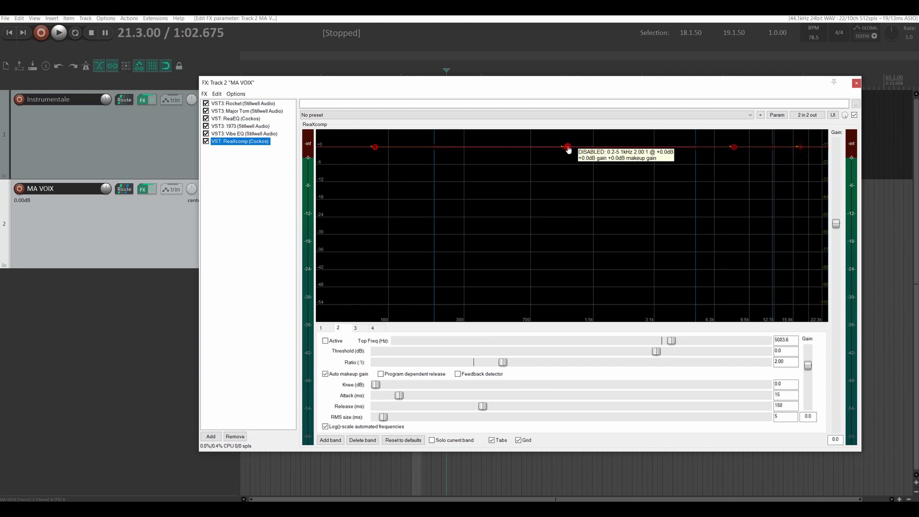
{"action": "double_click", "coordinate": [375, 147]}
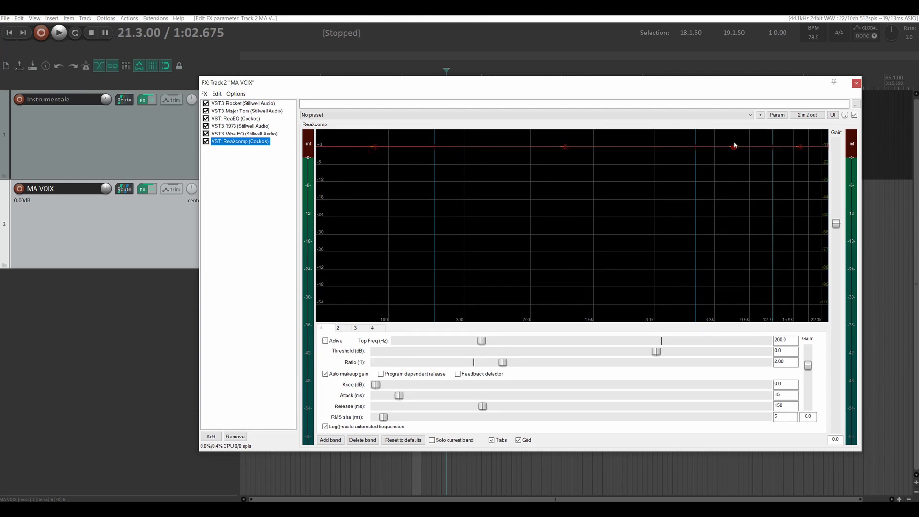
{"action": "double_click", "coordinate": [733, 146]}
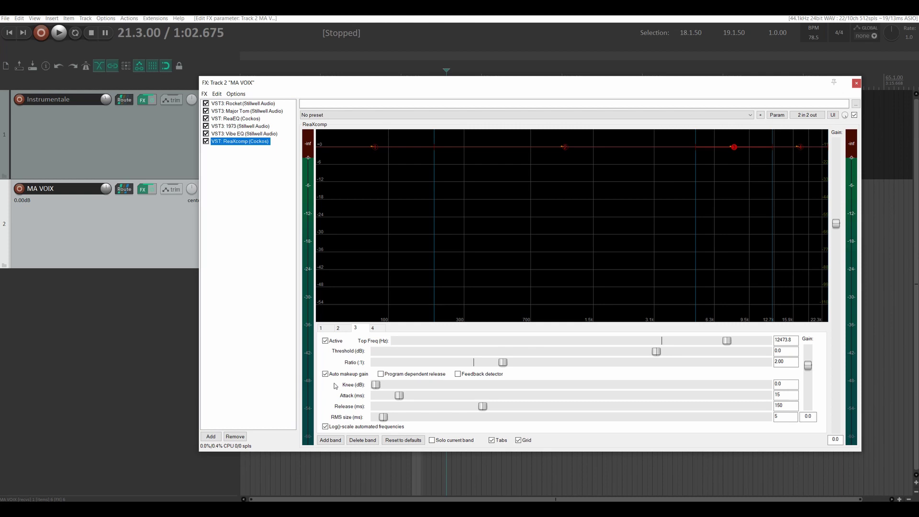
Step: Set ReaXcomp band 3's RMS size and attack to 0 ms and enable its program dependent release
{"action": "left_click_drag", "start_coordinate": [384, 420], "coordinate": [310, 427]}
{"action": "left_click_drag", "start_coordinate": [401, 396], "coordinate": [376, 397]}
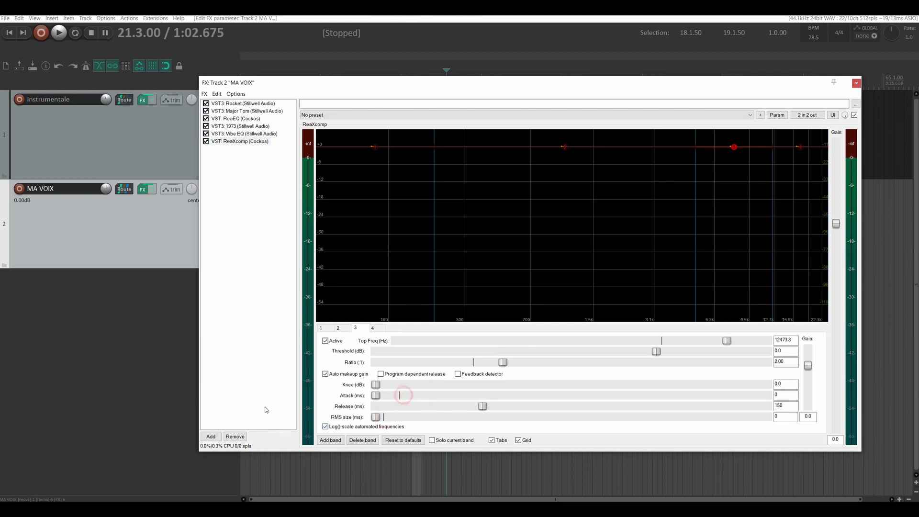
{"action": "left_click", "coordinate": [380, 374]}
{"action": "left_click_drag", "start_coordinate": [739, 86], "coordinate": [657, 86]}
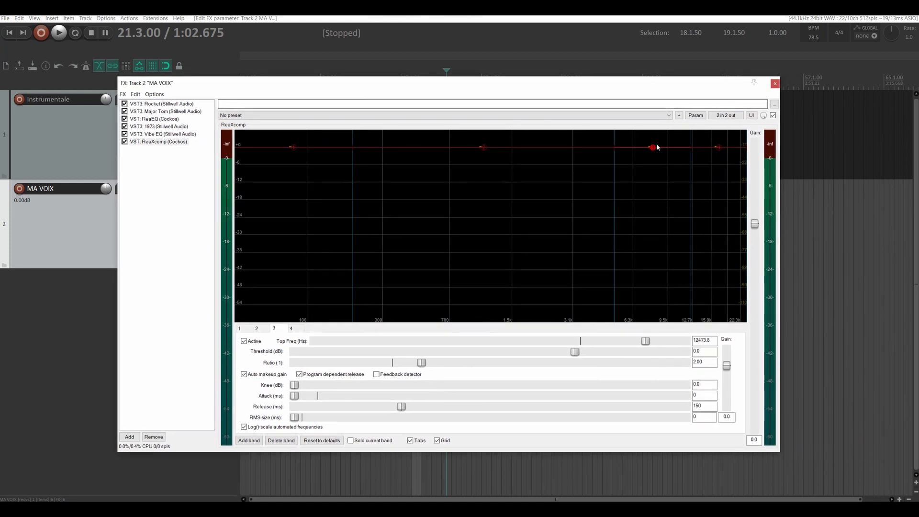
Step: Try a -26.5 dB threshold and a 5.7 to 10.8 kHz range on band 3 while playing the voice
{"action": "key", "text": "space"}
{"action": "left_click_drag", "start_coordinate": [654, 171], "coordinate": [654, 226]}
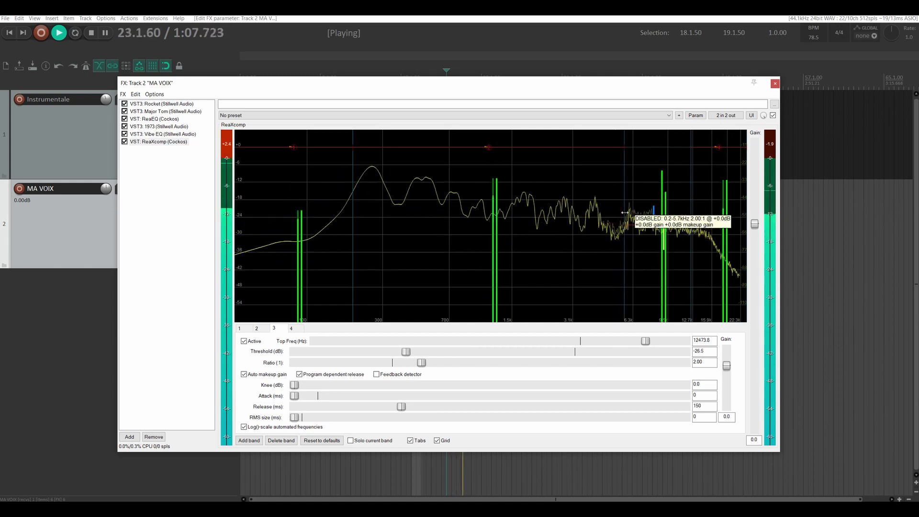
{"action": "left_click_drag", "start_coordinate": [691, 198], "coordinate": [678, 197]}
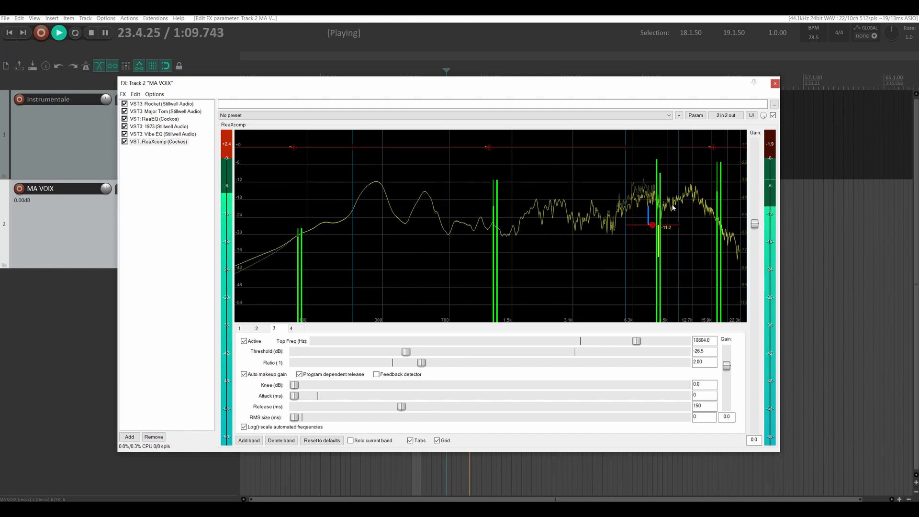
{"action": "key", "text": "space"}
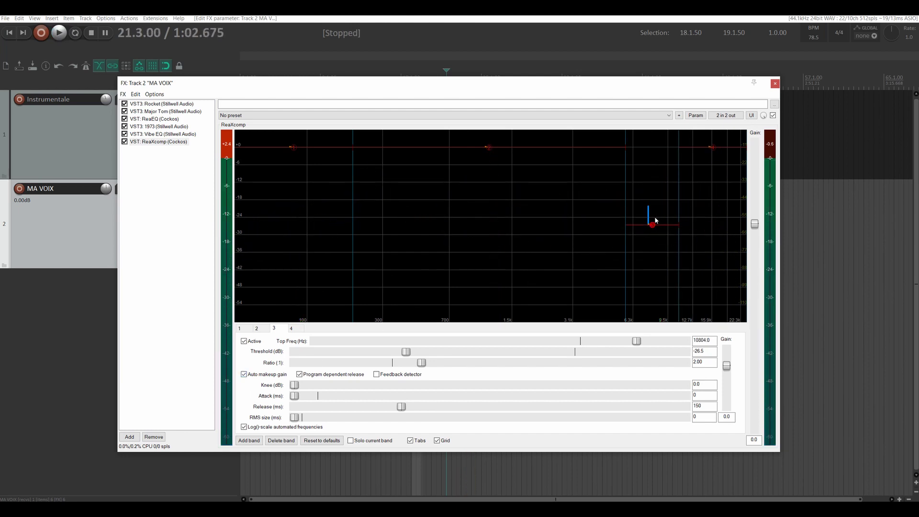
Step: Turn off band 3's auto makeup gain and widen the band to a top frequency of about 13 kHz during playback
{"action": "left_click", "coordinate": [243, 374]}
{"action": "key", "text": "space"}
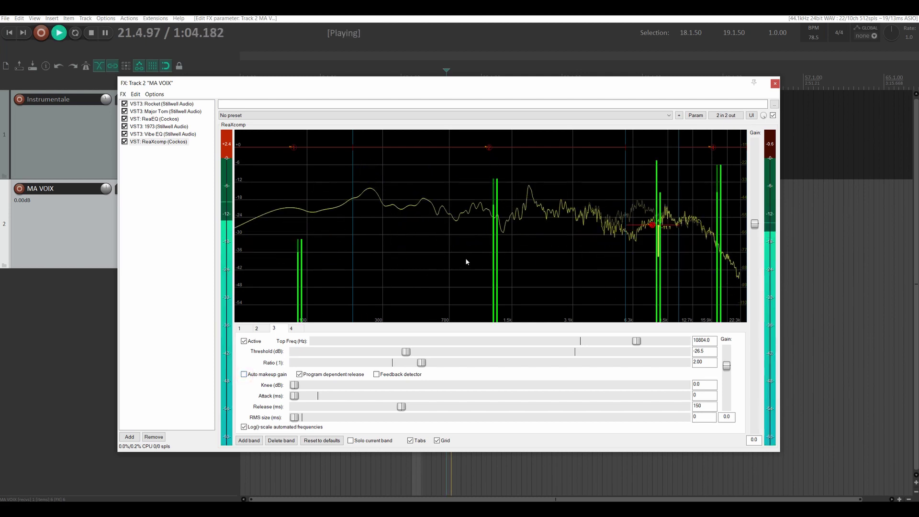
{"action": "left_click_drag", "start_coordinate": [679, 203], "coordinate": [694, 205]}
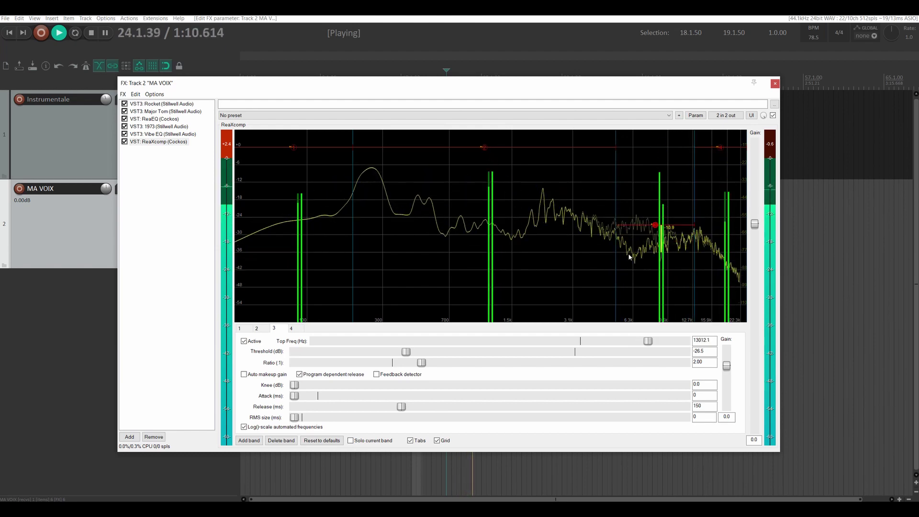
{"action": "key", "text": "space"}
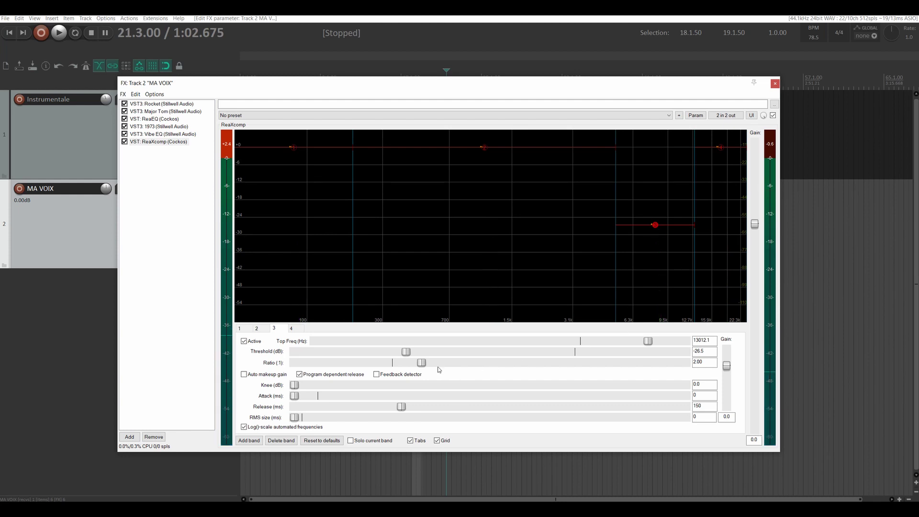
Step: Reset band 3's threshold to 0 dB, then lower it to -9.1 dB while playing the voice
{"action": "left_click_drag", "start_coordinate": [405, 351], "coordinate": [573, 353]}
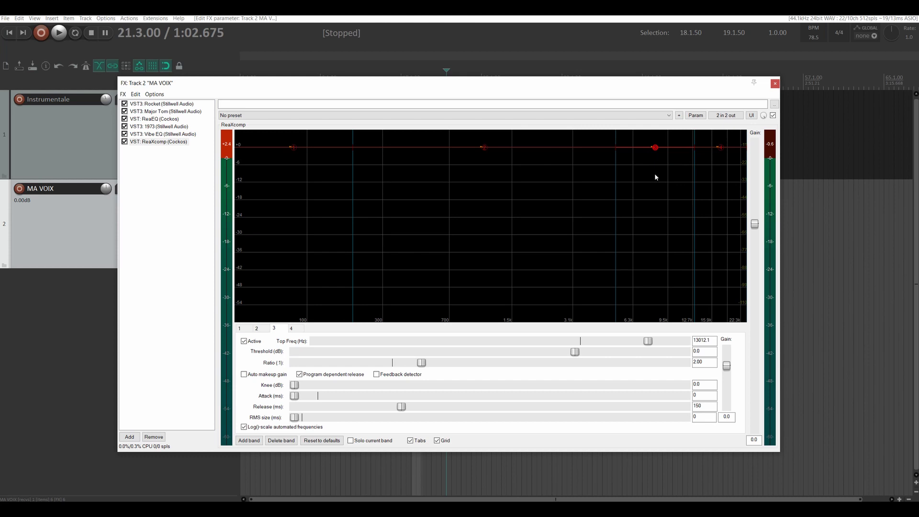
{"action": "key", "text": "space"}
{"action": "left_click_drag", "start_coordinate": [575, 351], "coordinate": [506, 354]}
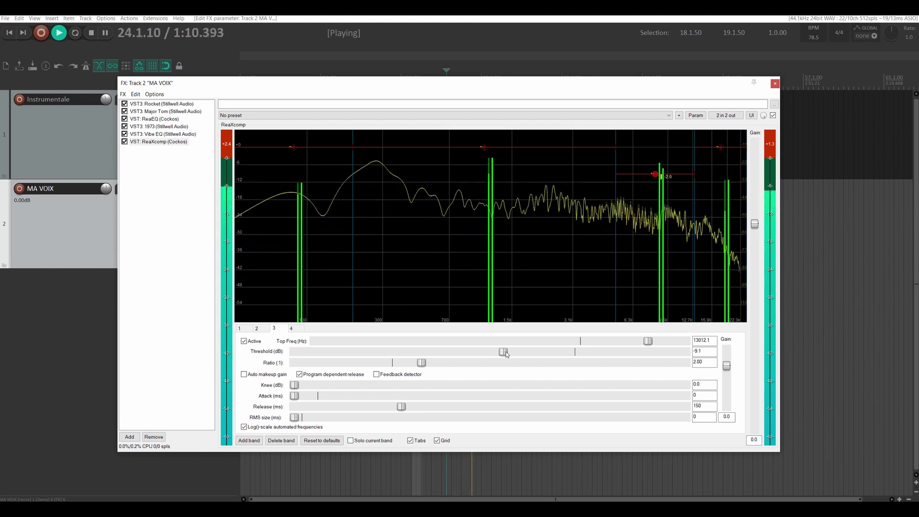
{"action": "key", "text": "space"}
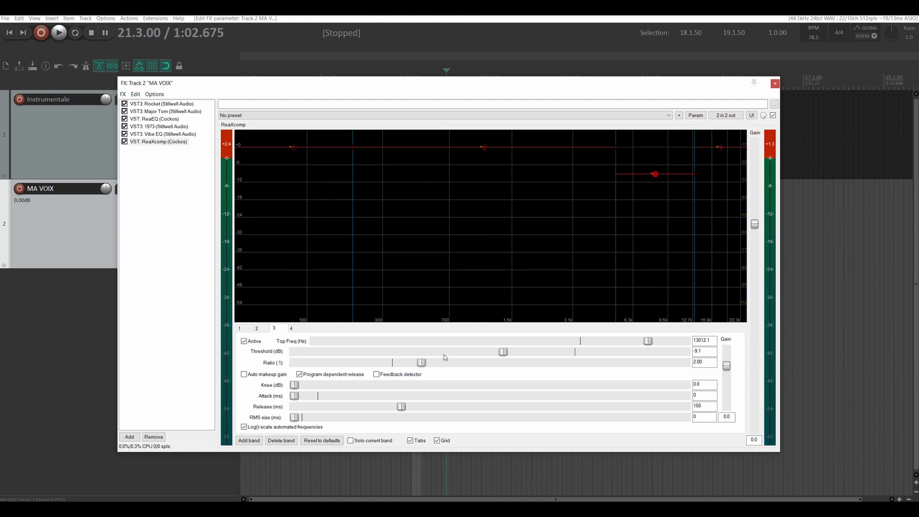
Step: Try a 100:1 ratio on ReaXcomp band 3 and play the voice
{"action": "left_click_drag", "start_coordinate": [423, 362], "coordinate": [746, 356]}
{"action": "key", "text": "space"}
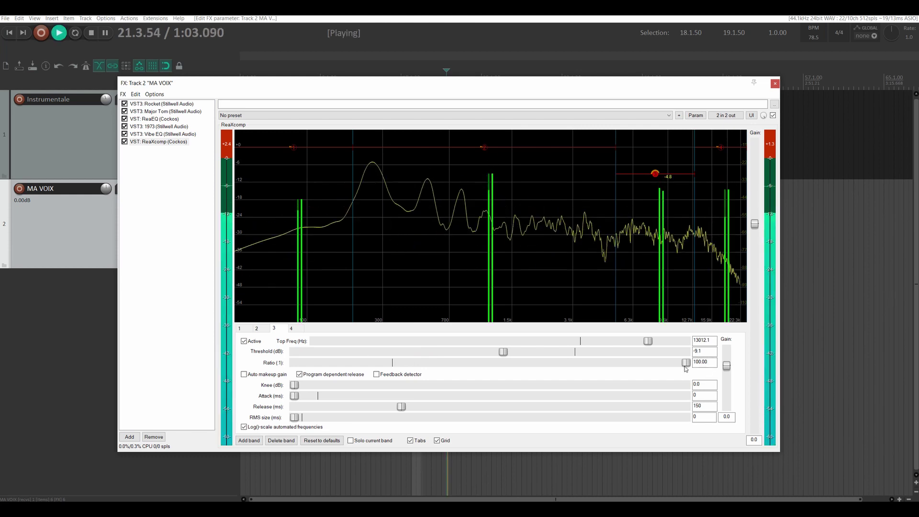
{"action": "key", "text": "space"}
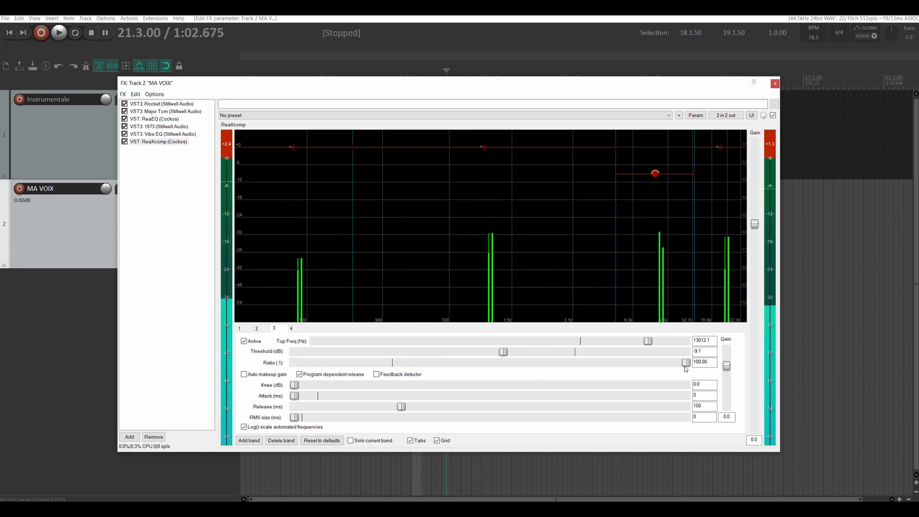
Step: Set band 3's ratio to about 2.43, resetting ReaXcomp's output peak indicator and listening to the voice
{"action": "left_click_drag", "start_coordinate": [685, 362], "coordinate": [430, 365]}
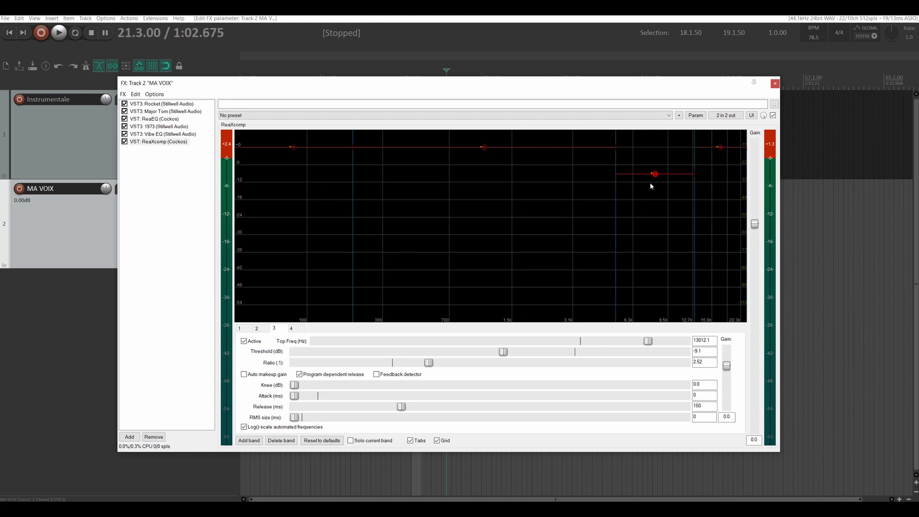
{"action": "left_click", "coordinate": [771, 144]}
{"action": "key", "text": "space"}
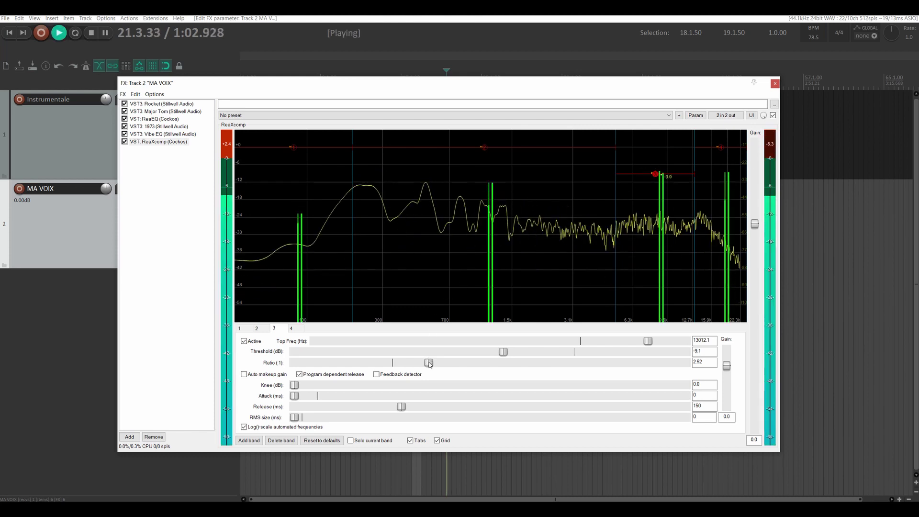
{"action": "left_click", "coordinate": [429, 362]}
{"action": "left_click_drag", "start_coordinate": [429, 363], "coordinate": [427, 364]}
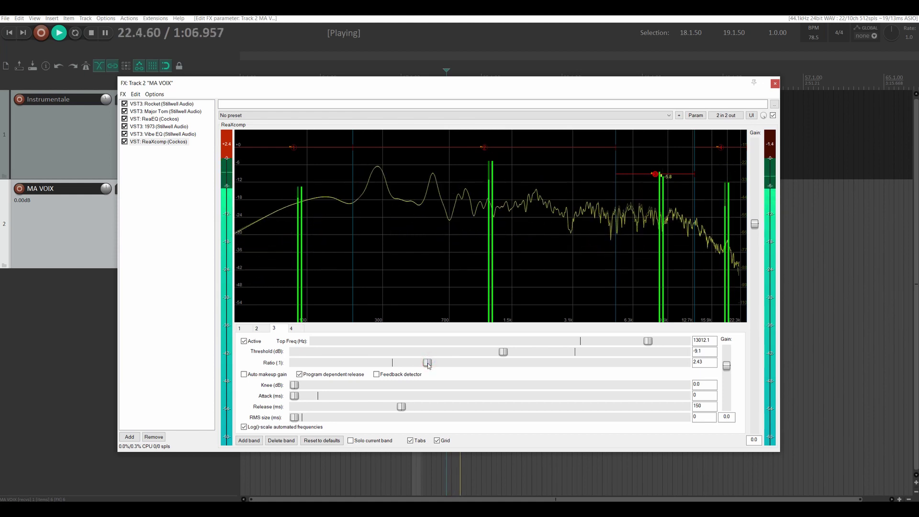
{"action": "key", "text": "space"}
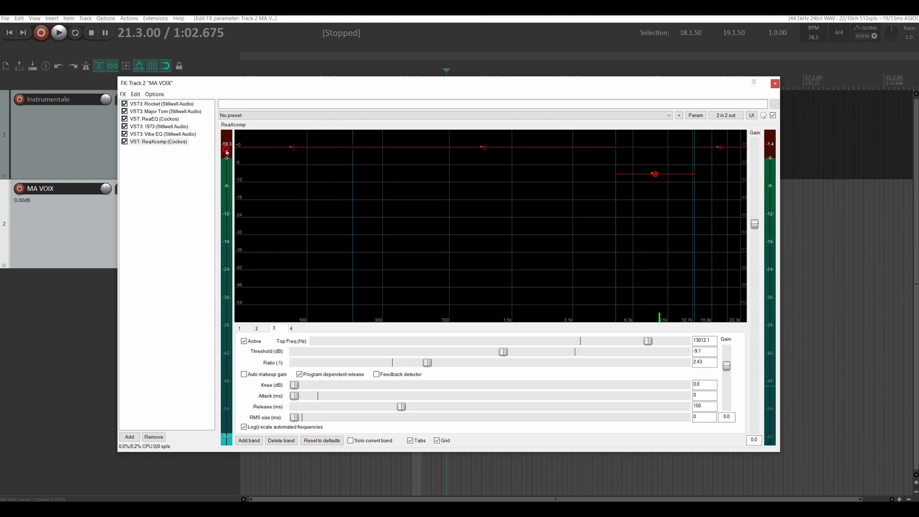
Step: Set ReaEQ's output gain on MA VOIX to 1.0 dB, close the effects window and play the soloed voice
{"action": "left_click", "coordinate": [141, 119]}
{"action": "left_click_drag", "start_coordinate": [601, 199], "coordinate": [605, 200]}
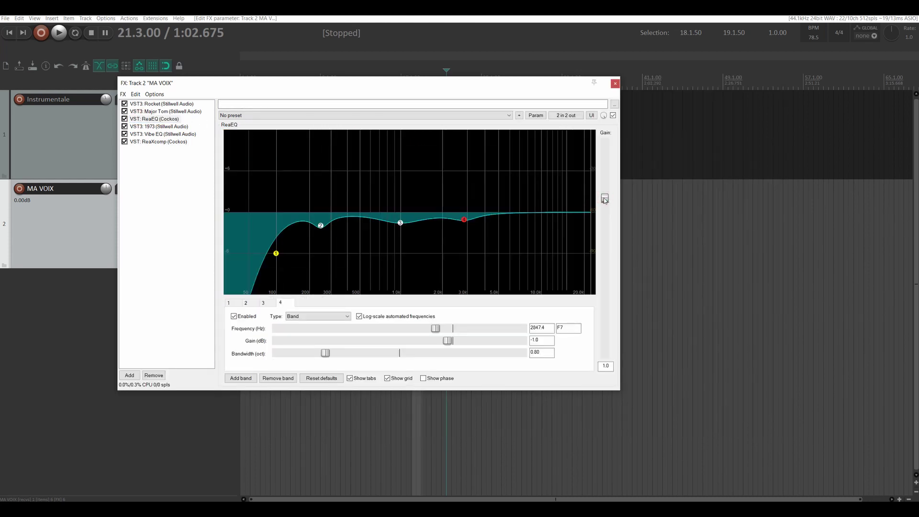
{"action": "left_click", "coordinate": [615, 85]}
{"action": "key", "text": "space"}
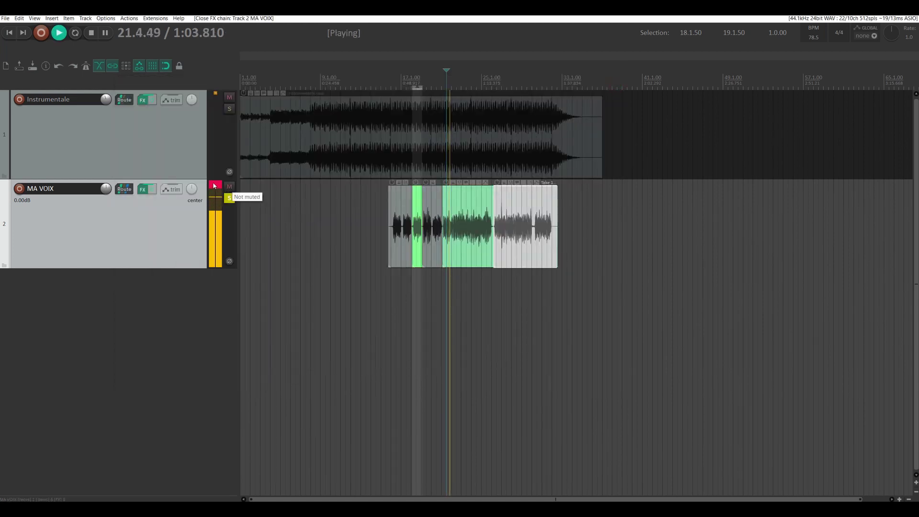
{"action": "key", "text": "space"}
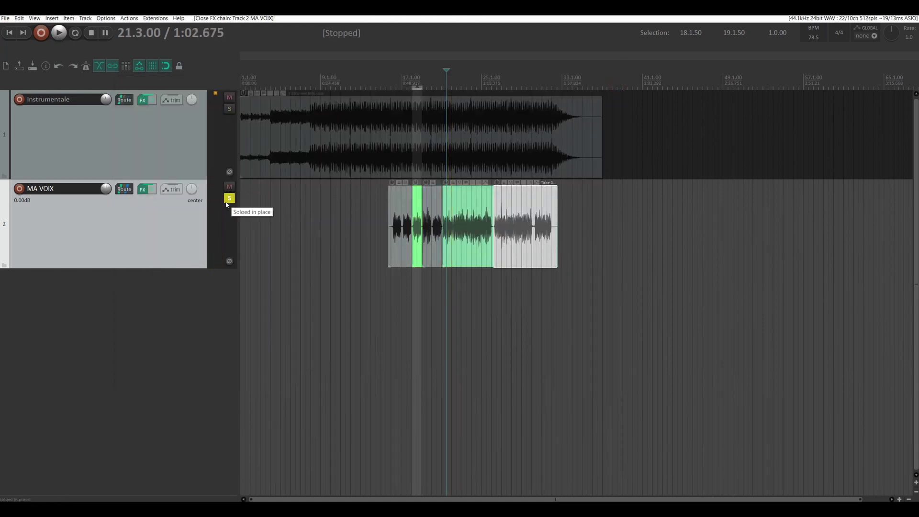
Step: Unsolo MA VOIX and slightly raise the Instrumentale track's volume while playing both tracks together from 21.3.00
{"action": "left_click", "coordinate": [225, 201]}
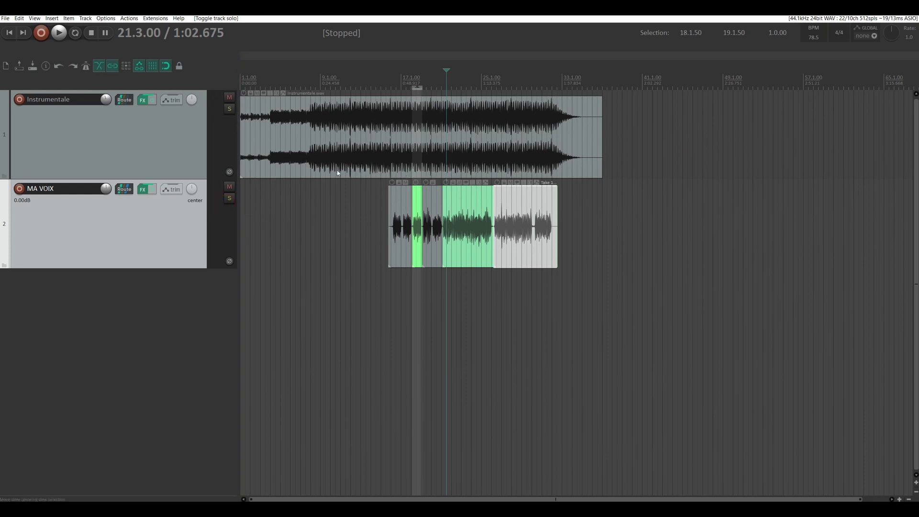
{"action": "key", "text": "space"}
{"action": "mouse_move", "coordinate": [106, 99]}
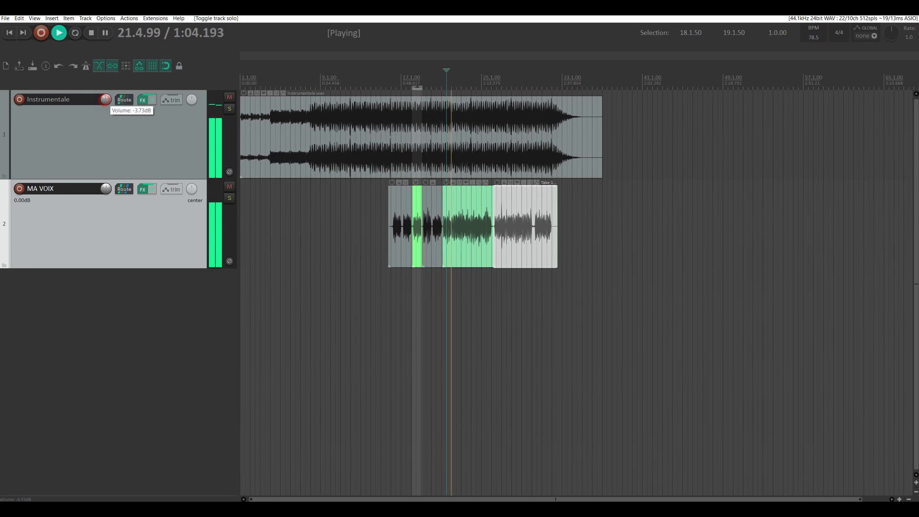
{"action": "left_click_drag", "start_coordinate": [106, 99], "coordinate": [105, 93]}
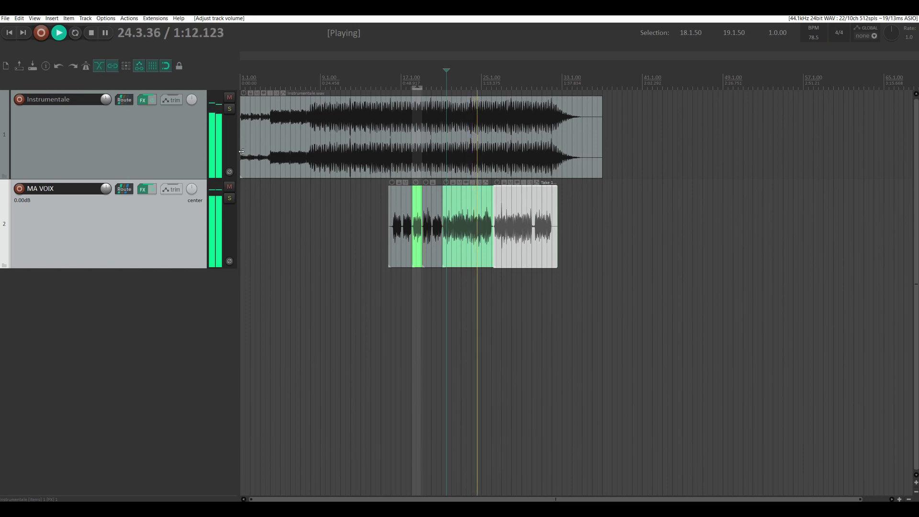
{"action": "key", "text": "space"}
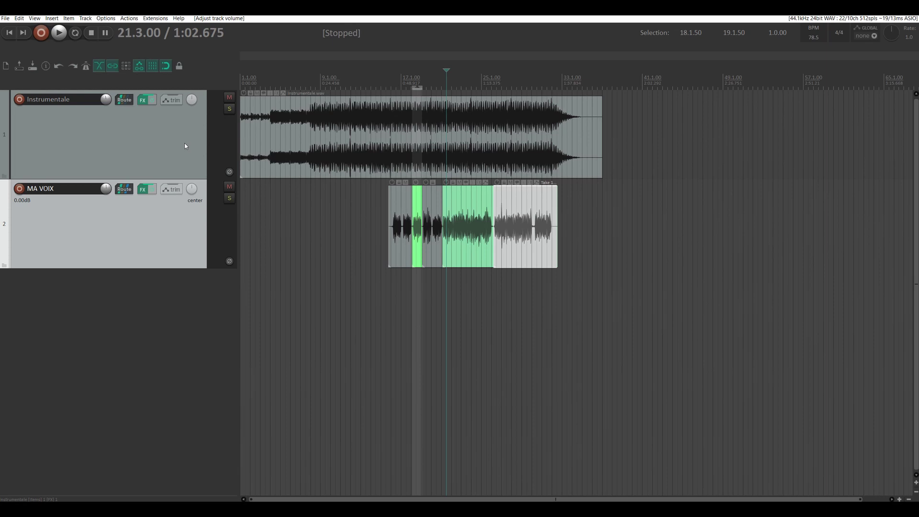
Step: Add a track named REVERB below MA VOIX and route a send from MA VOIX to it
{"action": "double_click", "coordinate": [164, 300]}
{"action": "double_click", "coordinate": [77, 277]}
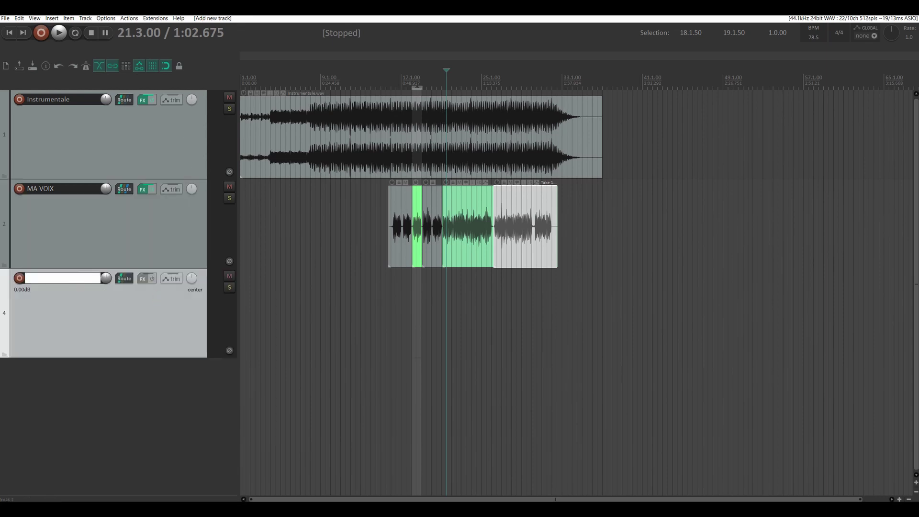
{"action": "key", "text": "Return"}
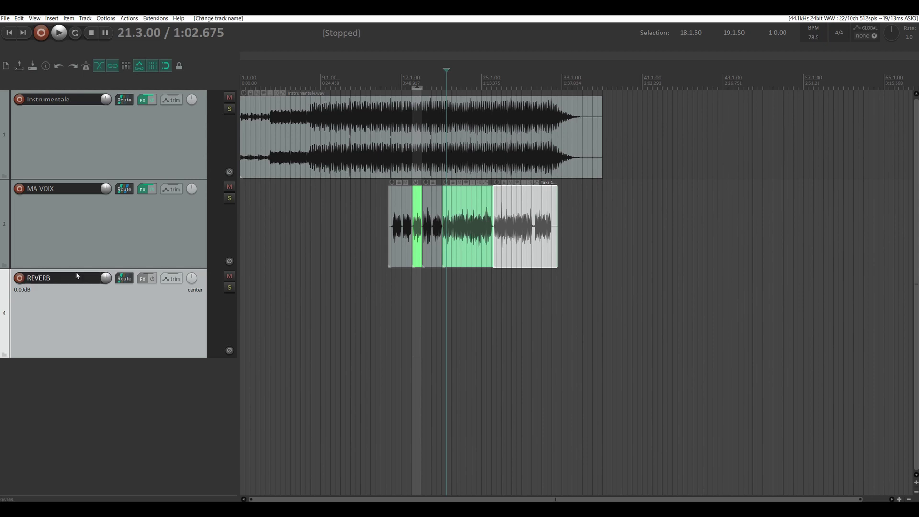
{"action": "left_click", "coordinate": [122, 188]}
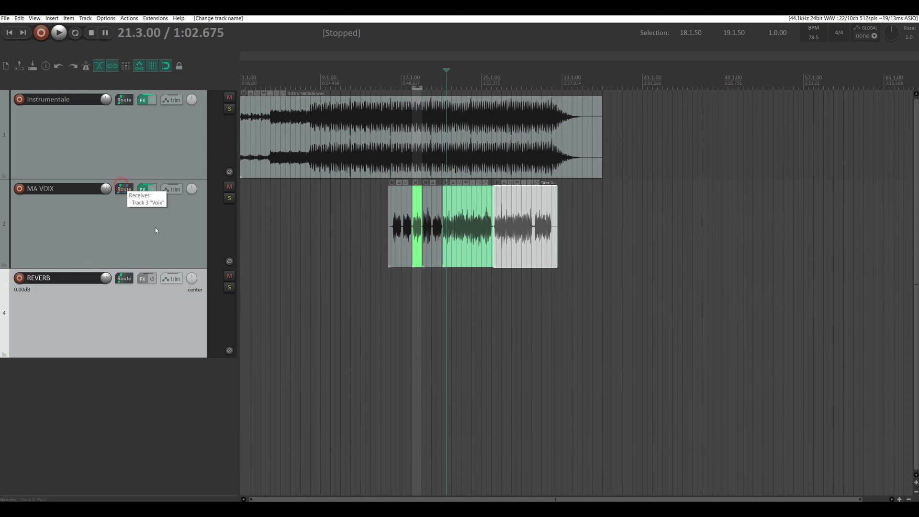
{"action": "left_click_drag", "start_coordinate": [126, 277], "coordinate": [125, 294]}
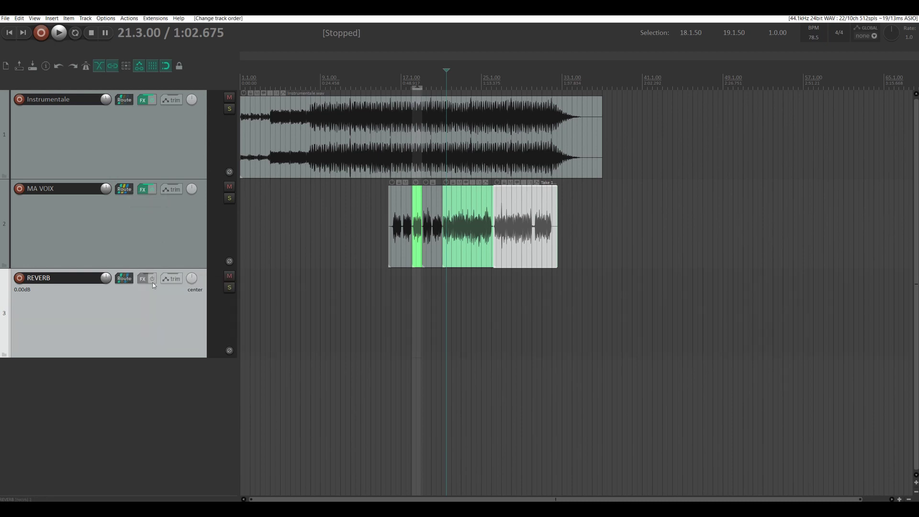
Step: Insert the Verbiage (Stillwell Audio) reverb on the REVERB track and move its window clear of the track controls
{"action": "left_click", "coordinate": [142, 279]}
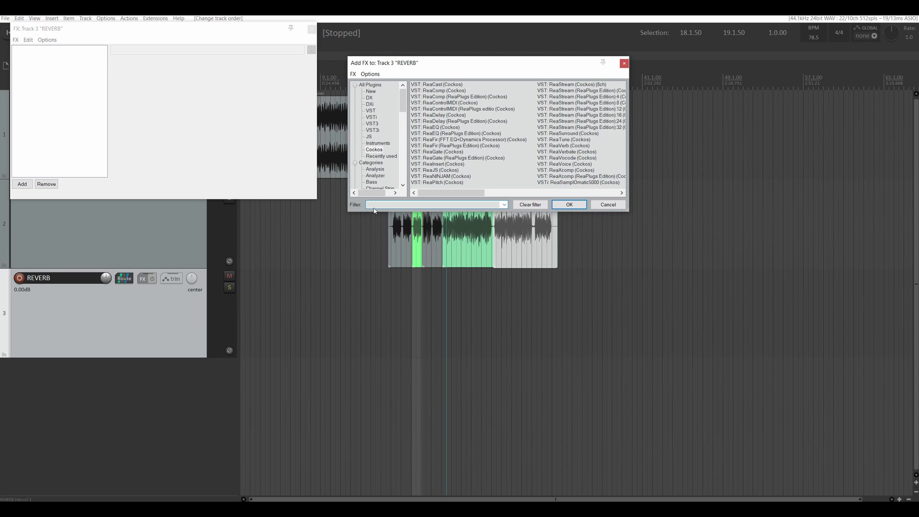
{"action": "type", "text": "verb"}
{"action": "left_click_drag", "start_coordinate": [444, 133], "coordinate": [71, 98]}
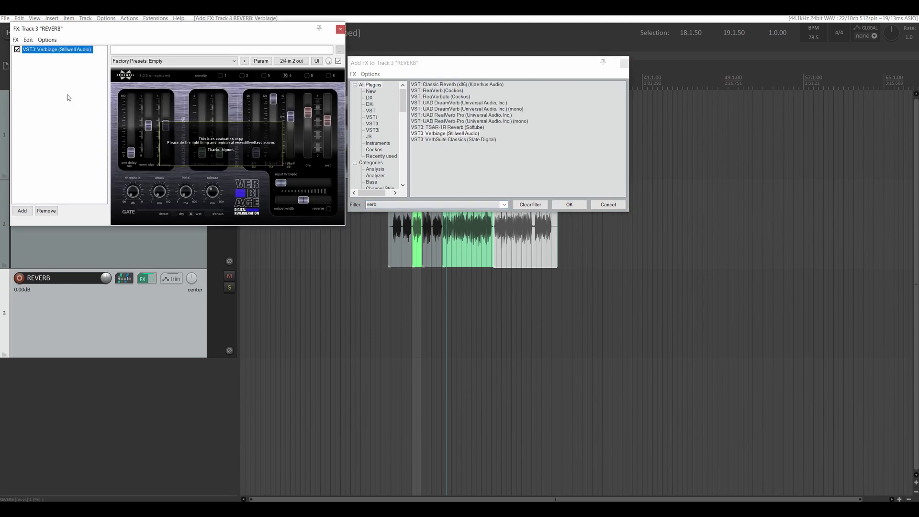
{"action": "left_click", "coordinate": [625, 64]}
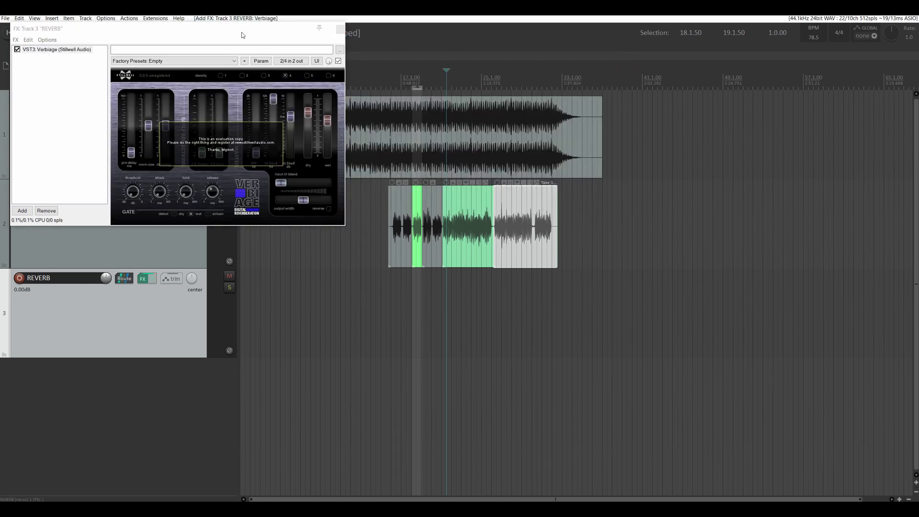
{"action": "left_click_drag", "start_coordinate": [243, 37], "coordinate": [626, 117]}
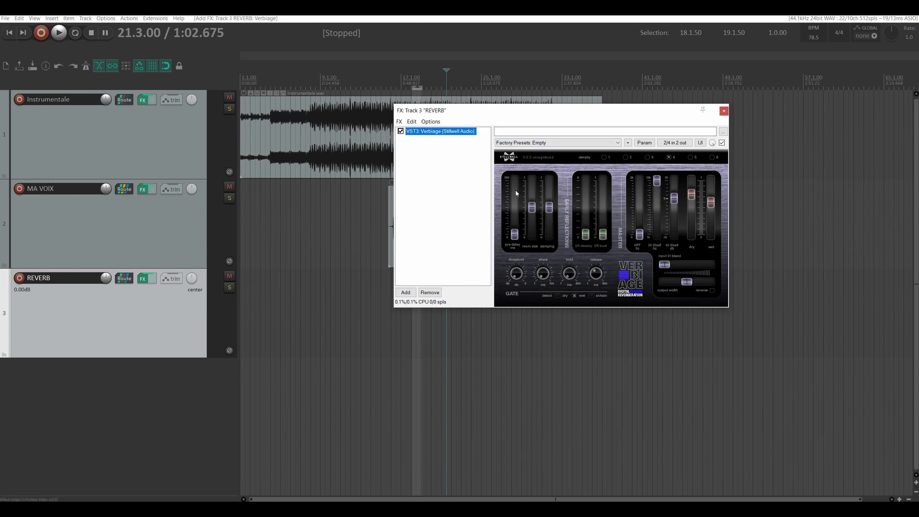
Step: In Verbiage, set dry to minimum, reduce the room size, slightly raise the HPF, slightly lower the high shelf and maximise the input ER blend
{"action": "left_click_drag", "start_coordinate": [695, 196], "coordinate": [689, 254]}
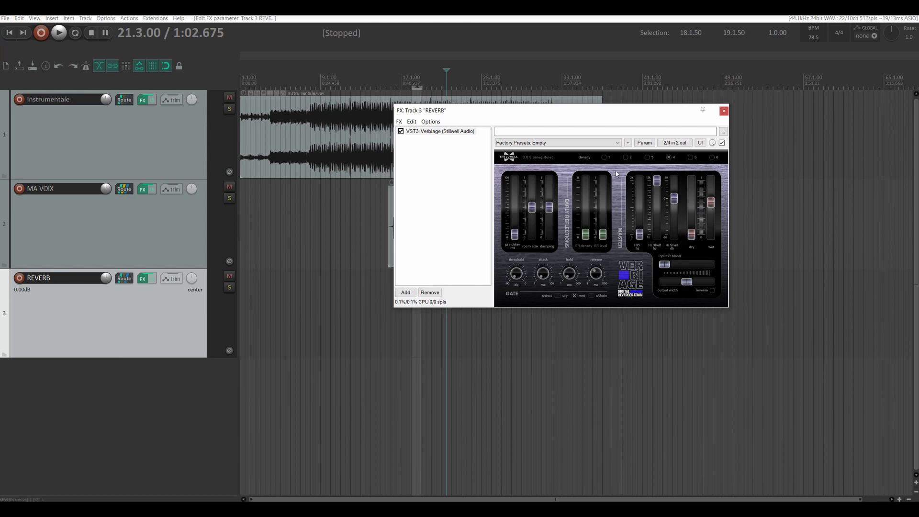
{"action": "left_click_drag", "start_coordinate": [536, 209], "coordinate": [533, 234]}
{"action": "left_click_drag", "start_coordinate": [640, 239], "coordinate": [641, 232]}
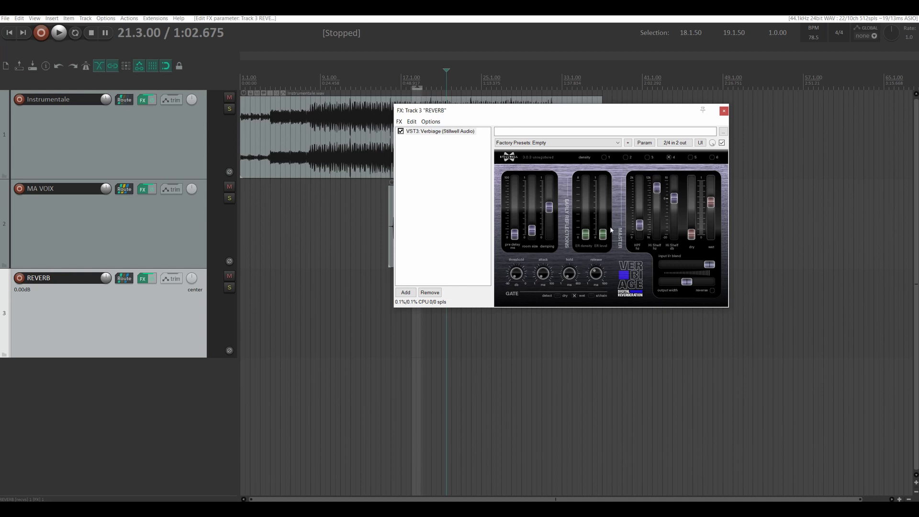
Step: Solo the REVERB track, listen to the reverb alone from 21.3.00, and unsolo it
{"action": "left_click", "coordinate": [229, 287]}
{"action": "key", "text": "space"}
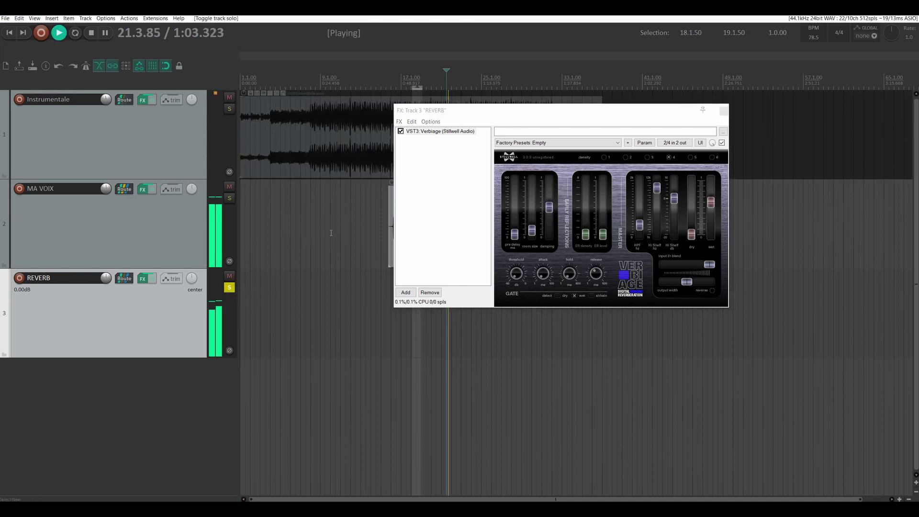
{"action": "left_click", "coordinate": [526, 229]}
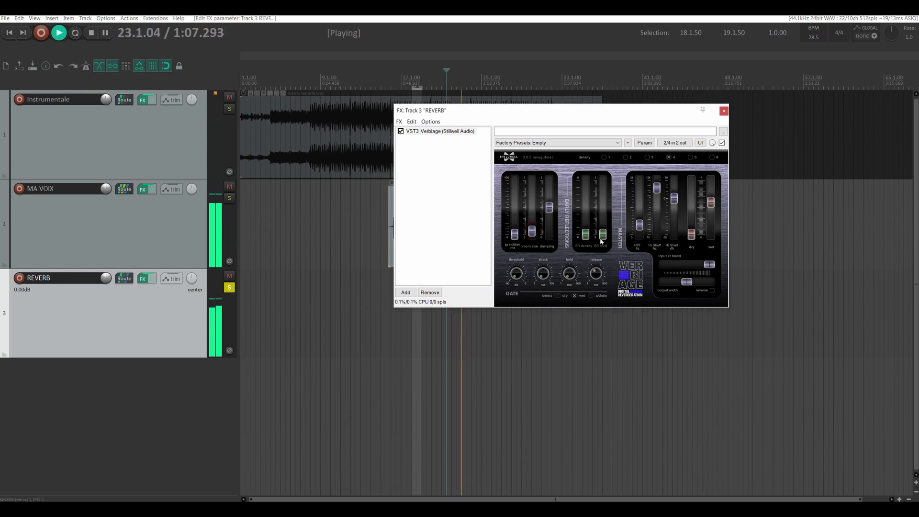
{"action": "key", "text": "space"}
{"action": "left_click", "coordinate": [231, 287]}
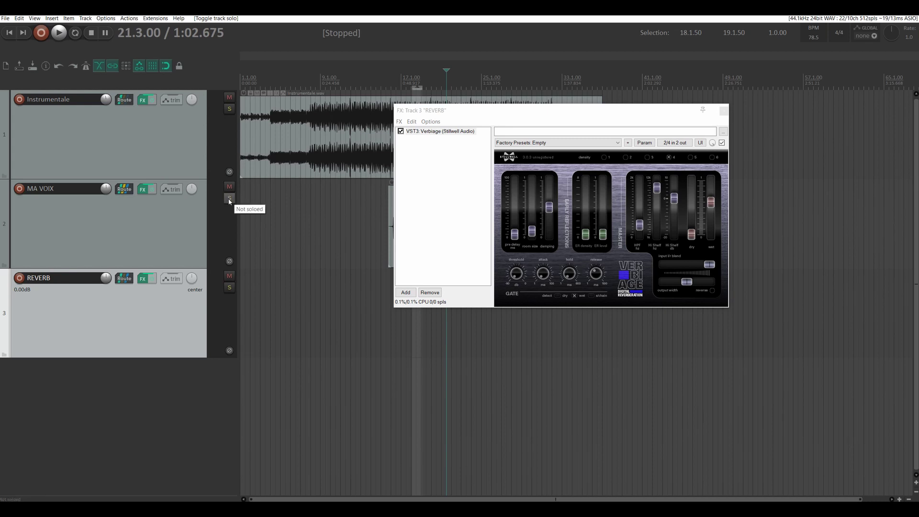
Step: Solo MA VOIX and play it together with its reverb from 21.3.00
{"action": "left_click", "coordinate": [230, 199]}
{"action": "key", "text": "space"}
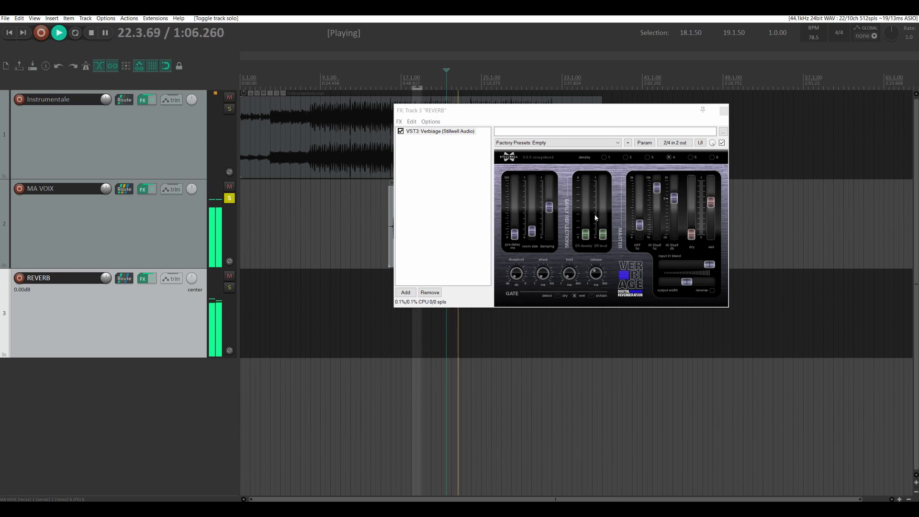
{"action": "key", "text": "space"}
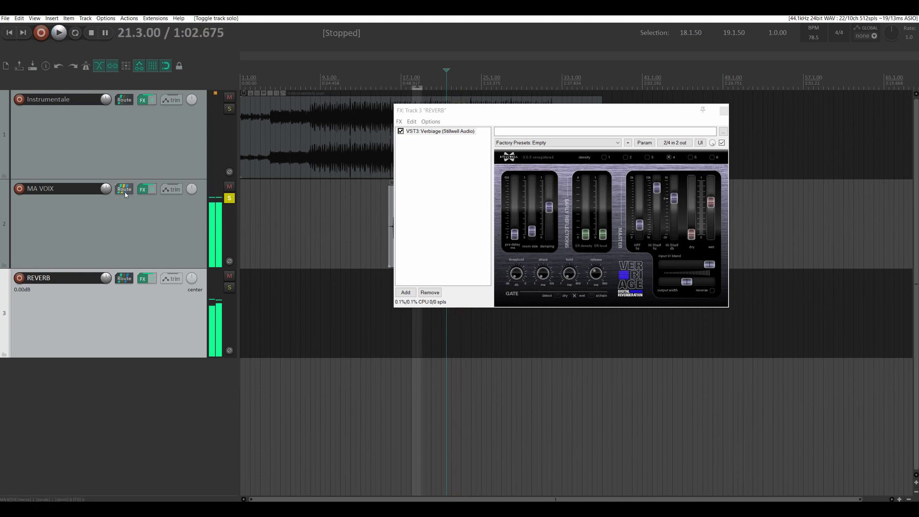
Step: Lower the MA VOIX send to REVERB to about -12.06 dB while playing the soloed voice
{"action": "left_click", "coordinate": [125, 191]}
{"action": "left_click_drag", "start_coordinate": [314, 184], "coordinate": [281, 149]}
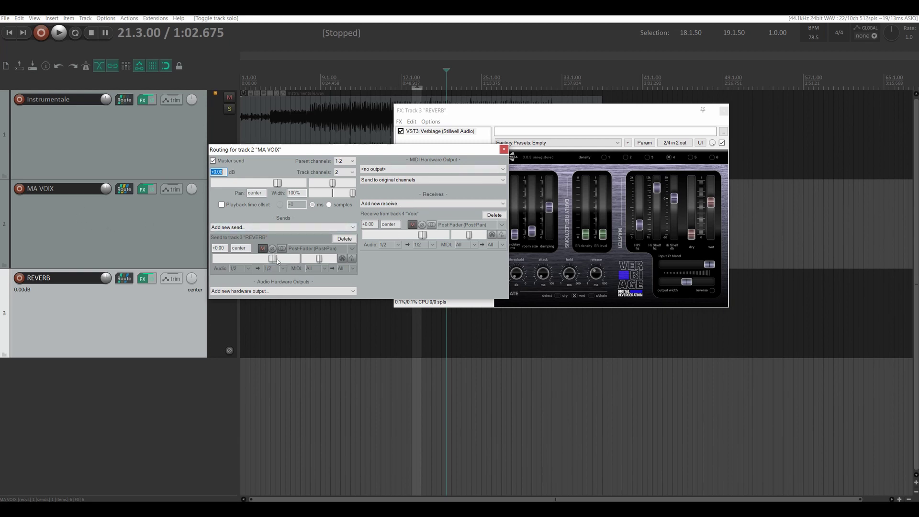
{"action": "left_click_drag", "start_coordinate": [277, 261], "coordinate": [245, 262]}
{"action": "key", "text": "space"}
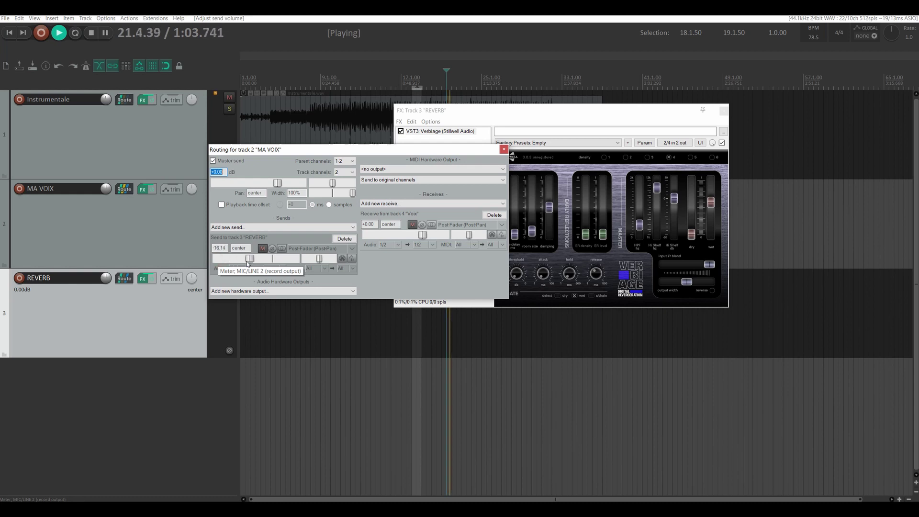
{"action": "left_click_drag", "start_coordinate": [245, 262], "coordinate": [252, 263]}
Step: Compare the voice with and without reverb, trim the REVERB send to about -12.66 dB, leave it muted and close the Verbiage window
{"action": "left_click", "coordinate": [261, 248]}
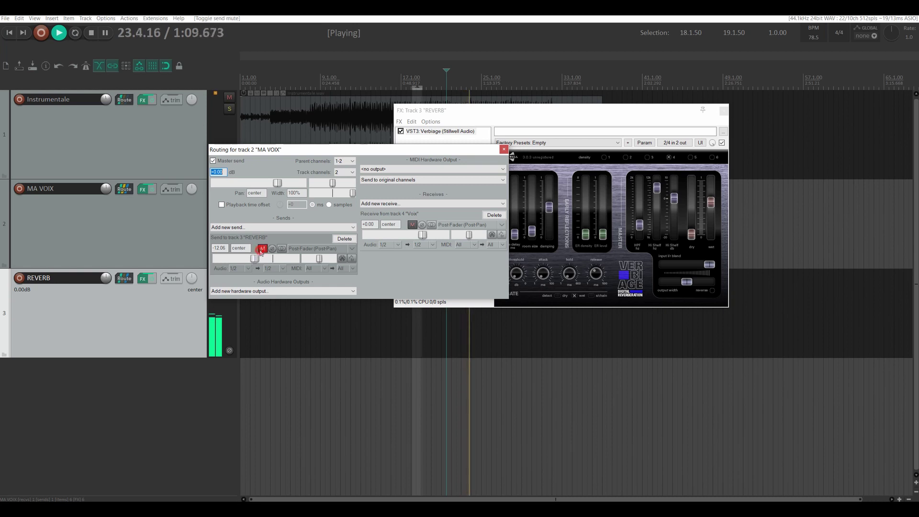
{"action": "left_click", "coordinate": [262, 248]}
{"action": "left_click_drag", "start_coordinate": [255, 260], "coordinate": [254, 260]}
{"action": "left_click", "coordinate": [262, 248]}
{"action": "key", "text": "space"}
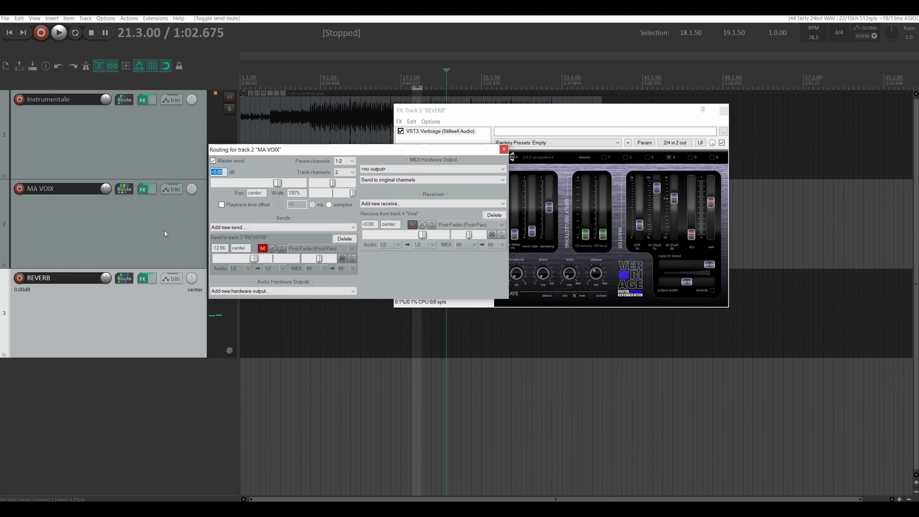
{"action": "left_click_drag", "start_coordinate": [260, 150], "coordinate": [352, 165]}
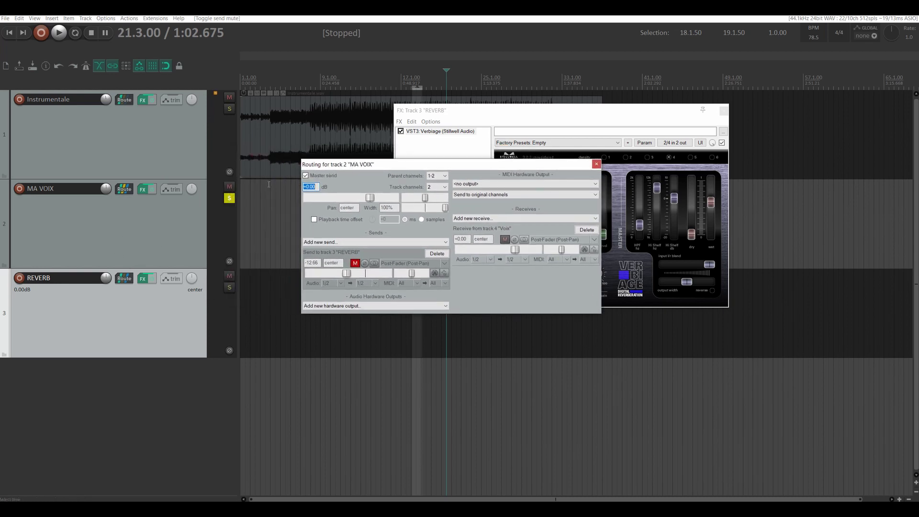
{"action": "left_click", "coordinate": [723, 110]}
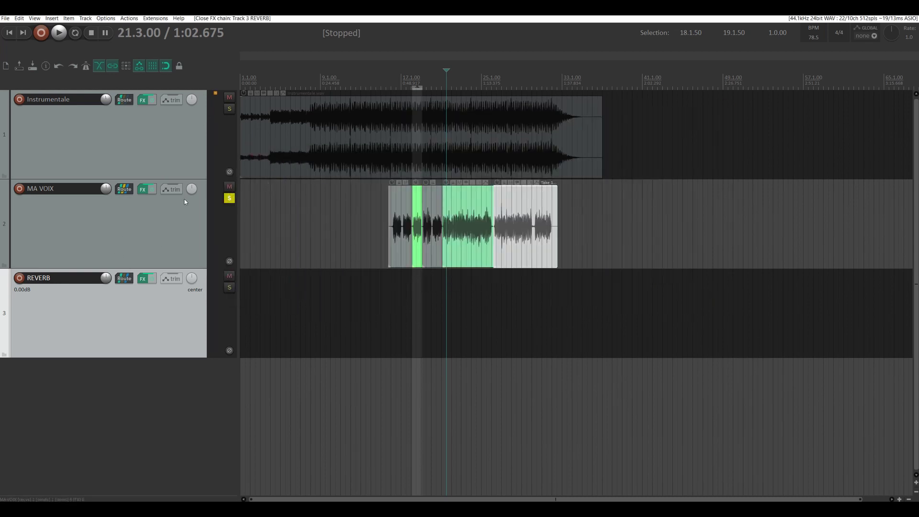
Step: Unsolo MA VOIX, play the full mix, and unmute the REVERB send with its level at about -13.51 dB
{"action": "left_click", "coordinate": [123, 189]}
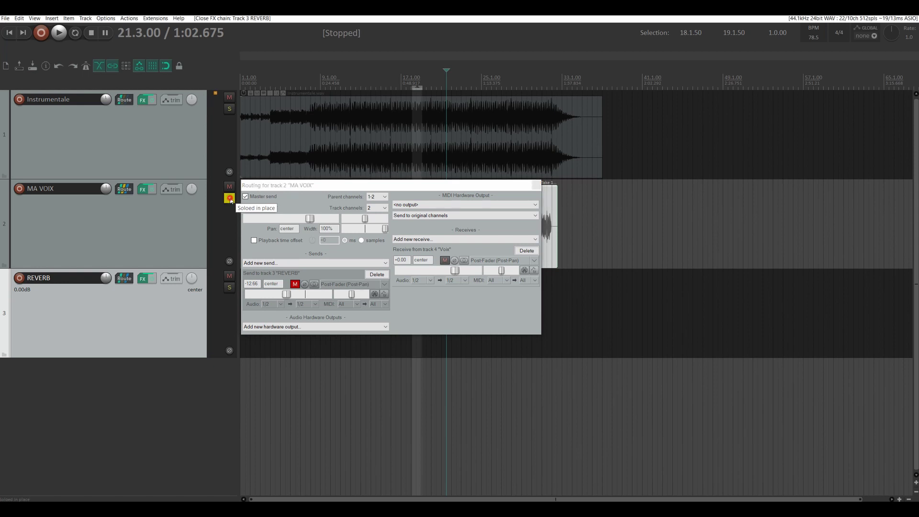
{"action": "left_click", "coordinate": [229, 198]}
{"action": "key", "text": "space"}
{"action": "left_click", "coordinate": [126, 191]}
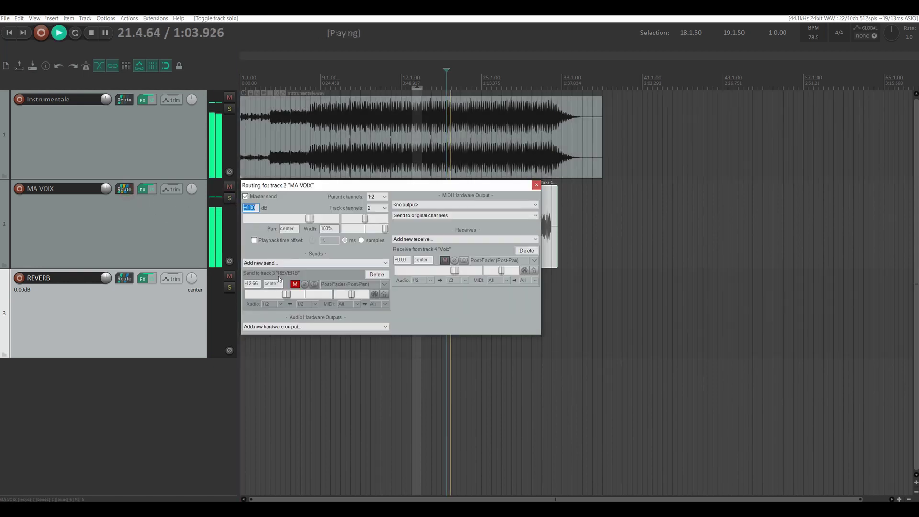
{"action": "left_click", "coordinate": [294, 285]}
{"action": "left_click_drag", "start_coordinate": [290, 295], "coordinate": [294, 293]}
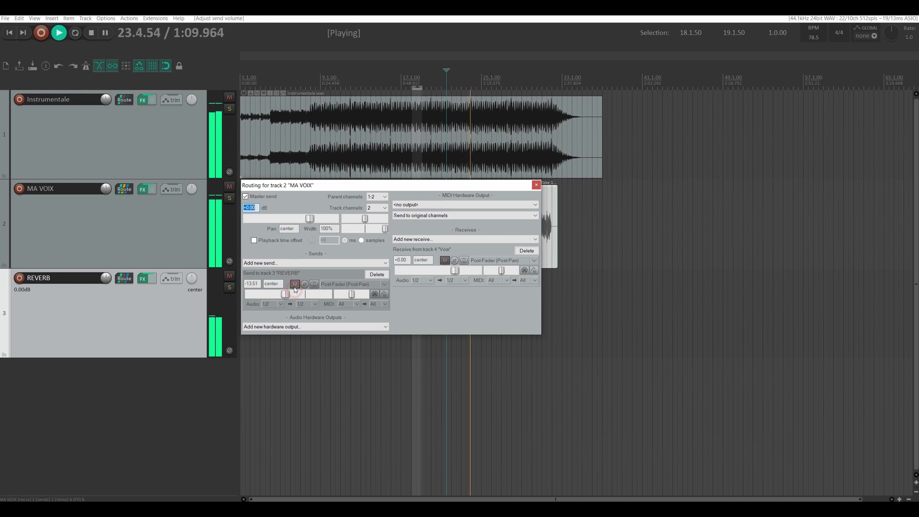
Step: Compare the full mix with and without the REVERB send, leave the send unmuted, stop playback and close the routing window
{"action": "left_click", "coordinate": [295, 286]}
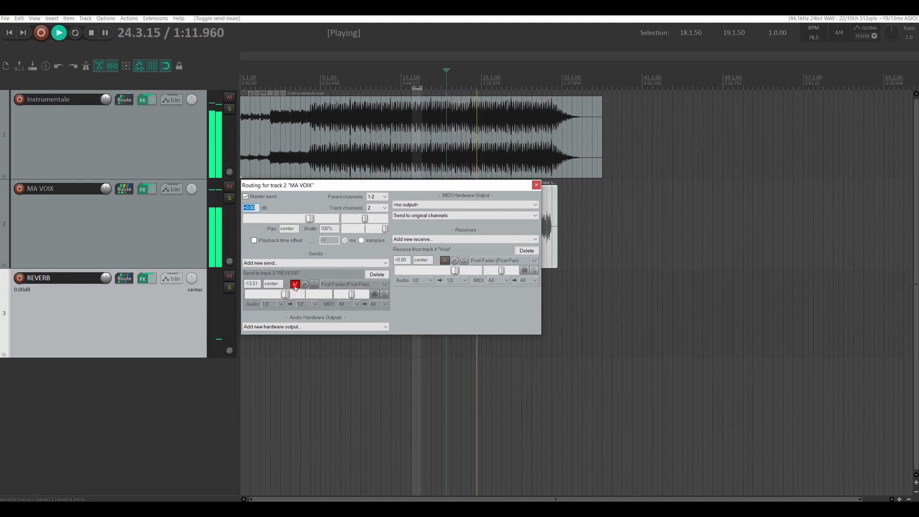
{"action": "left_click", "coordinate": [295, 285]}
{"action": "left_click", "coordinate": [294, 285]}
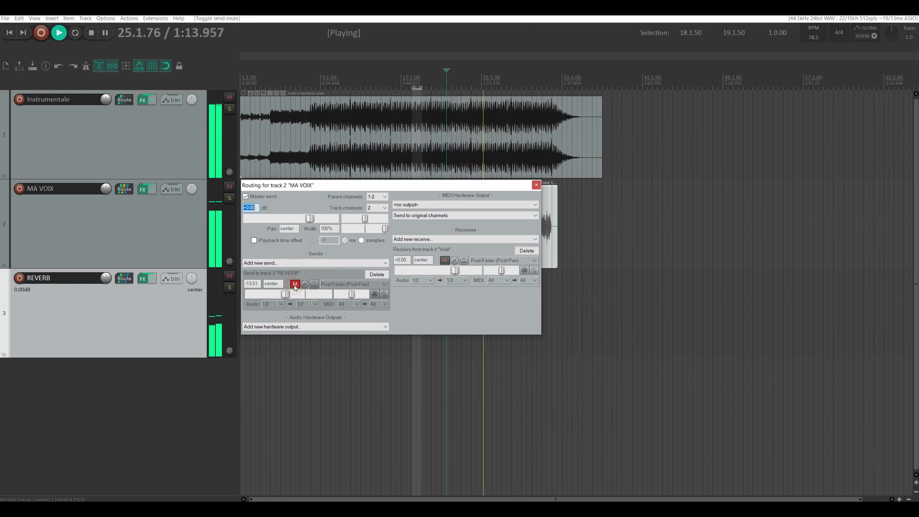
{"action": "left_click", "coordinate": [295, 285]}
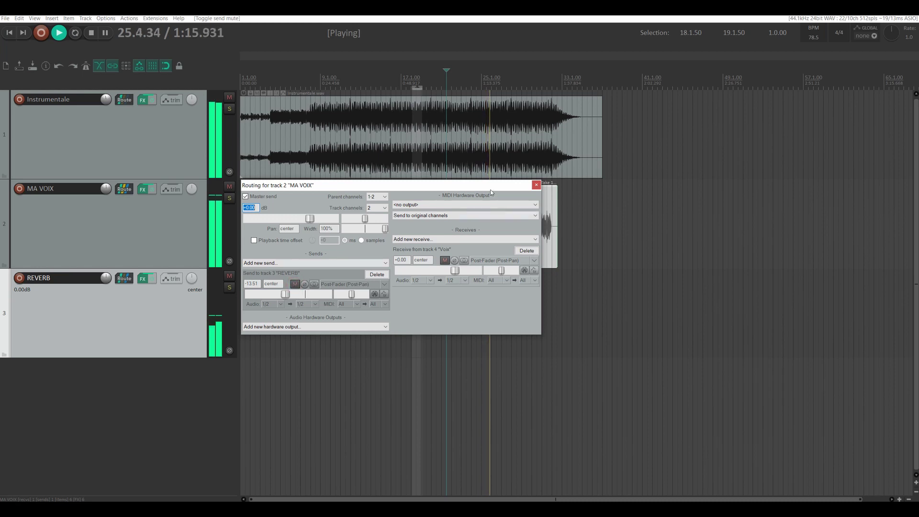
{"action": "key", "text": "space"}
{"action": "key", "text": "Escape"}
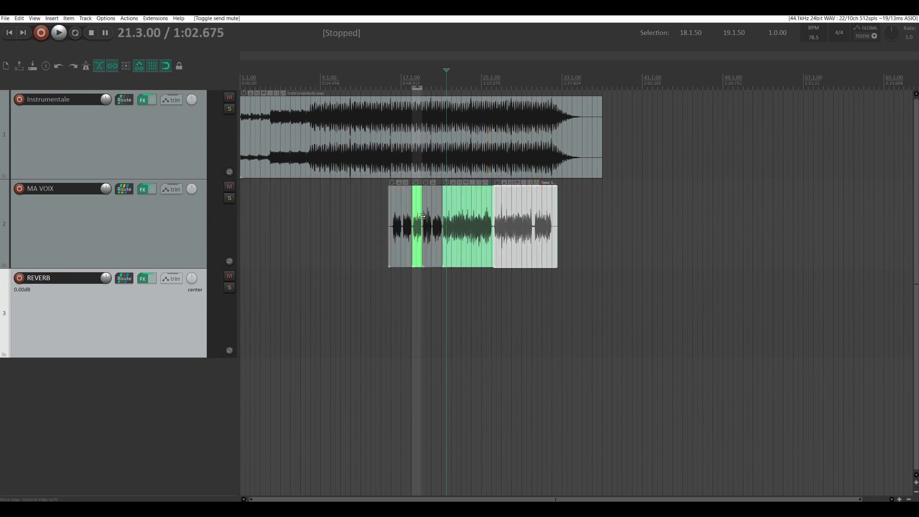
Step: Listen to the full mix with reverb on the voice from 16.3.75
{"action": "scroll", "coordinate": [423, 216], "scroll_direction": "up", "scroll_amount": 2}
{"action": "scroll", "coordinate": [444, 216], "scroll_direction": "up", "scroll_amount": 6}
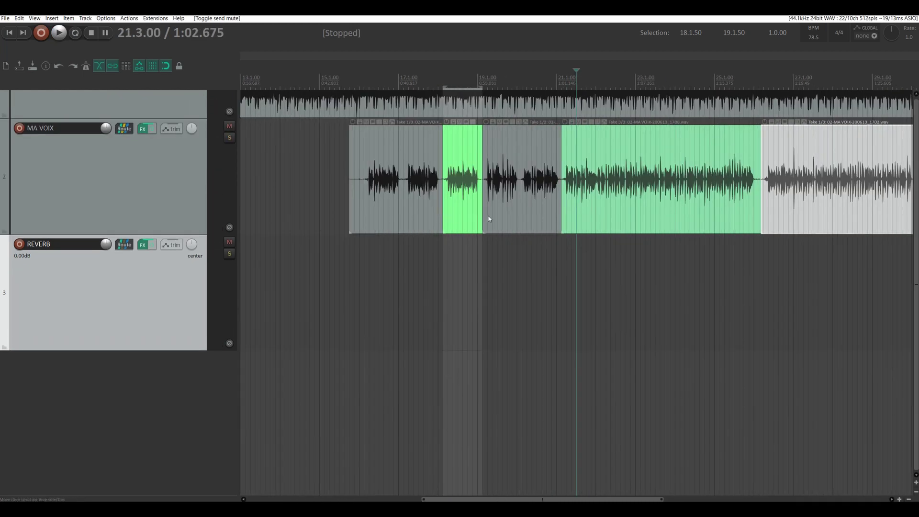
{"action": "scroll", "coordinate": [488, 217], "scroll_direction": "down", "scroll_amount": 2}
{"action": "left_click", "coordinate": [309, 75]}
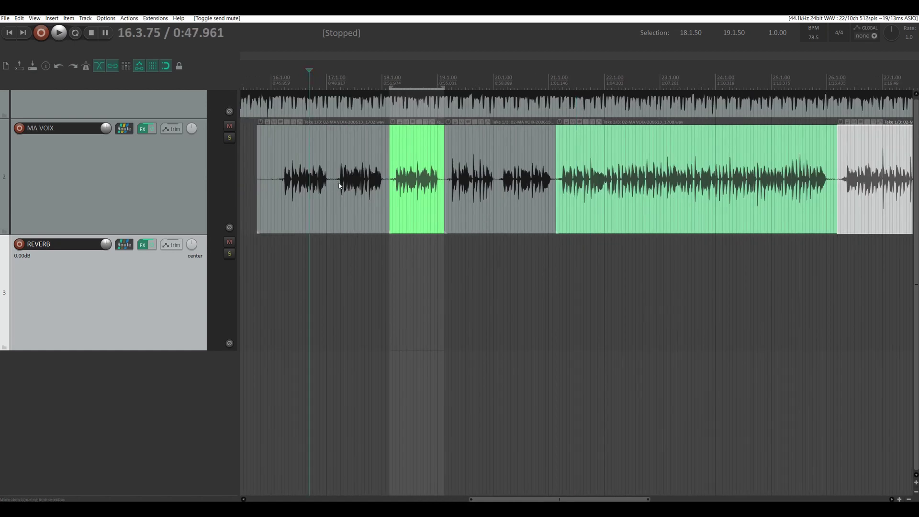
{"action": "key", "text": "space"}
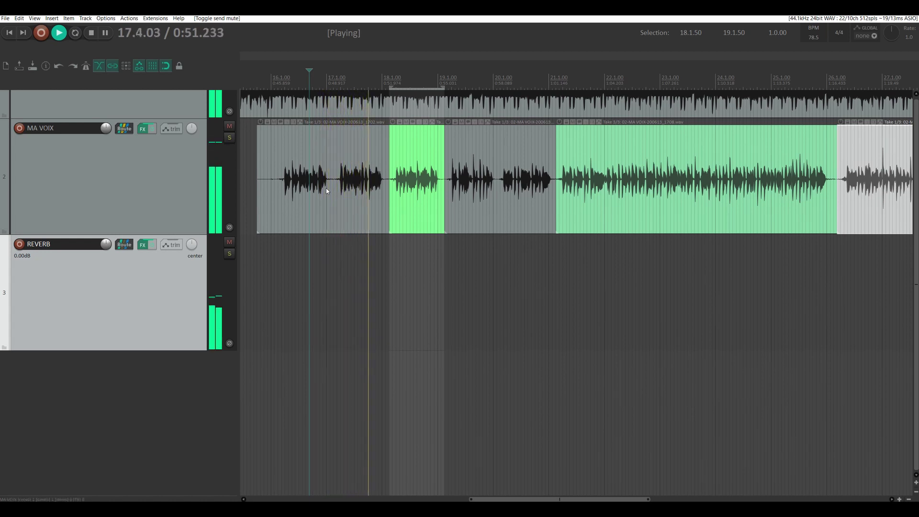
{"action": "key", "text": "space"}
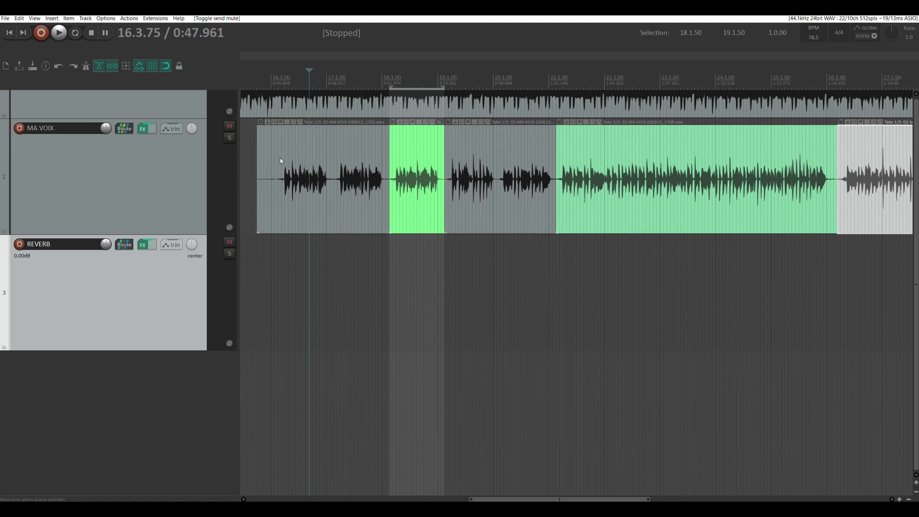
{"action": "scroll", "coordinate": [269, 168], "scroll_direction": "down", "scroll_amount": 5}
{"action": "scroll", "coordinate": [191, 148], "scroll_direction": "up", "scroll_amount": 3}
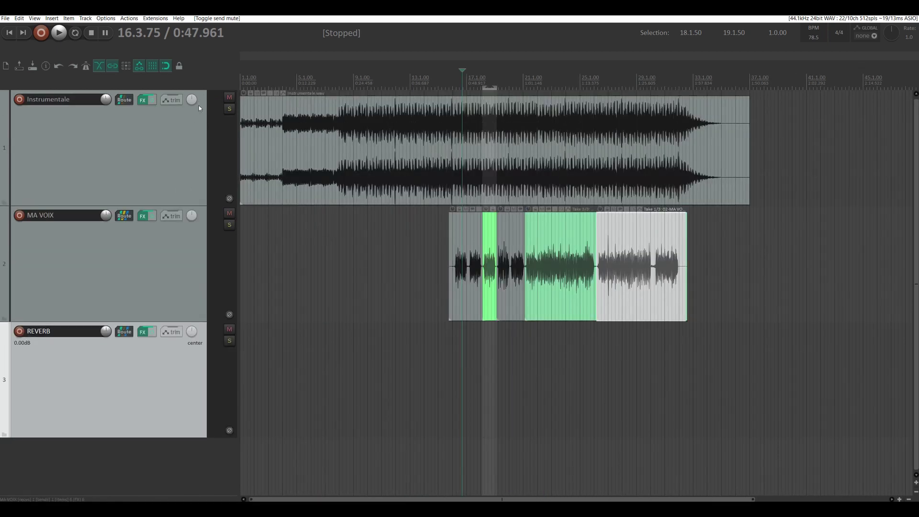
{"action": "scroll", "coordinate": [197, 145], "scroll_direction": "down", "scroll_amount": 4}
{"action": "scroll", "coordinate": [462, 184], "scroll_direction": "up", "scroll_amount": 3}
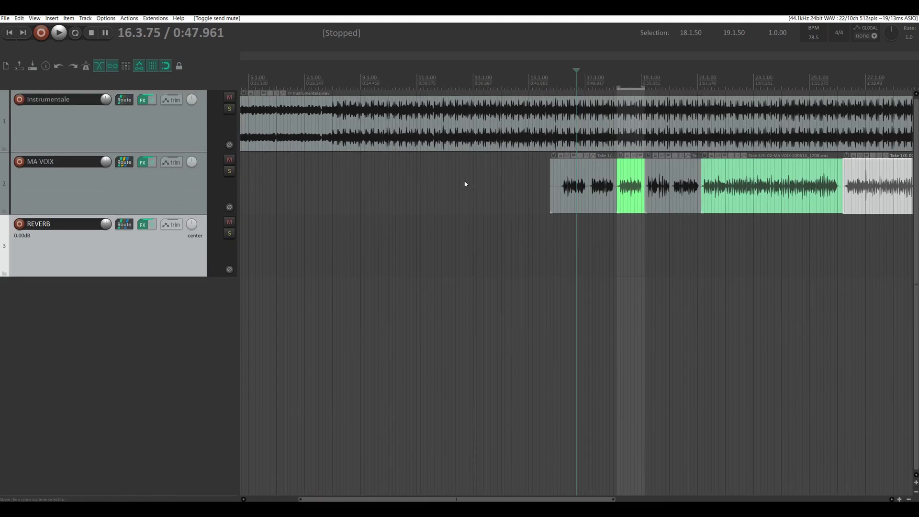
{"action": "scroll", "coordinate": [603, 191], "scroll_direction": "up", "scroll_amount": 1}
{"action": "scroll", "coordinate": [588, 187], "scroll_direction": "up", "scroll_amount": 1}
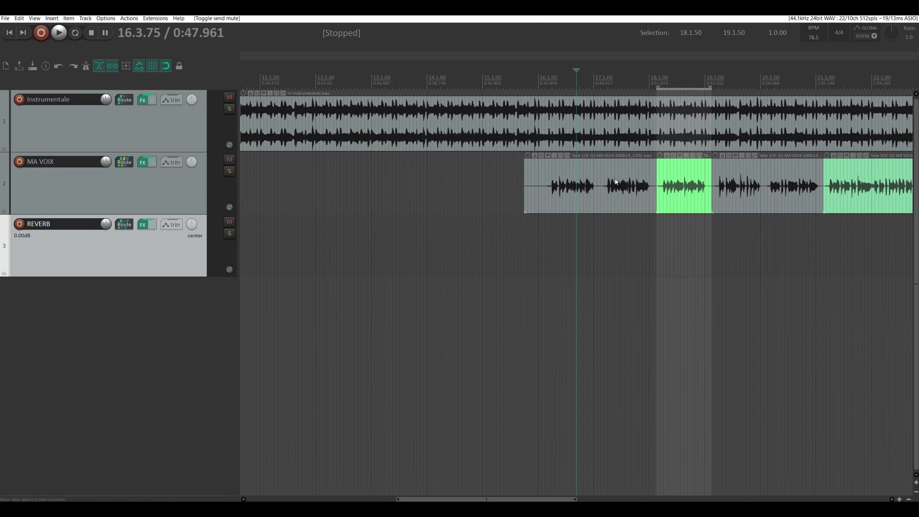
Step: Create a new track named DELAY below REVERB and add a send to it from MA VOIX
{"action": "double_click", "coordinate": [142, 318]}
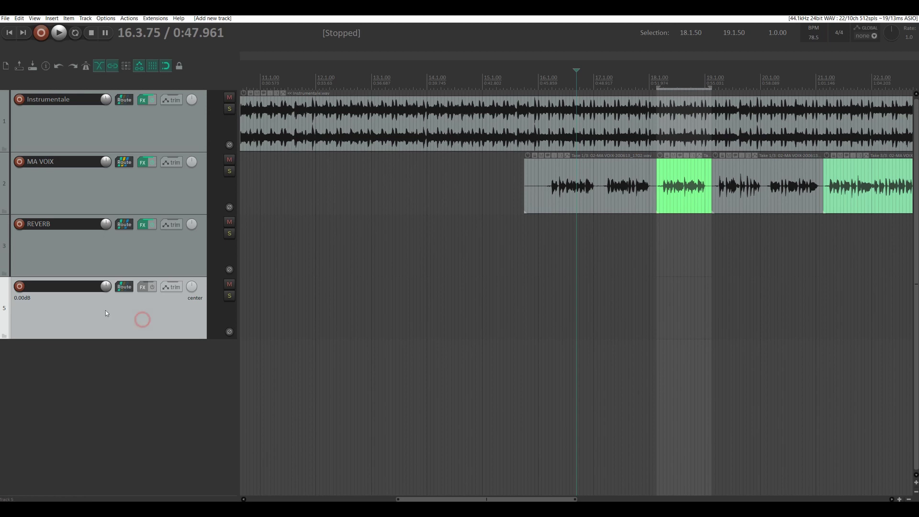
{"action": "double_click", "coordinate": [68, 287]}
{"action": "type", "text": "DELAY"}
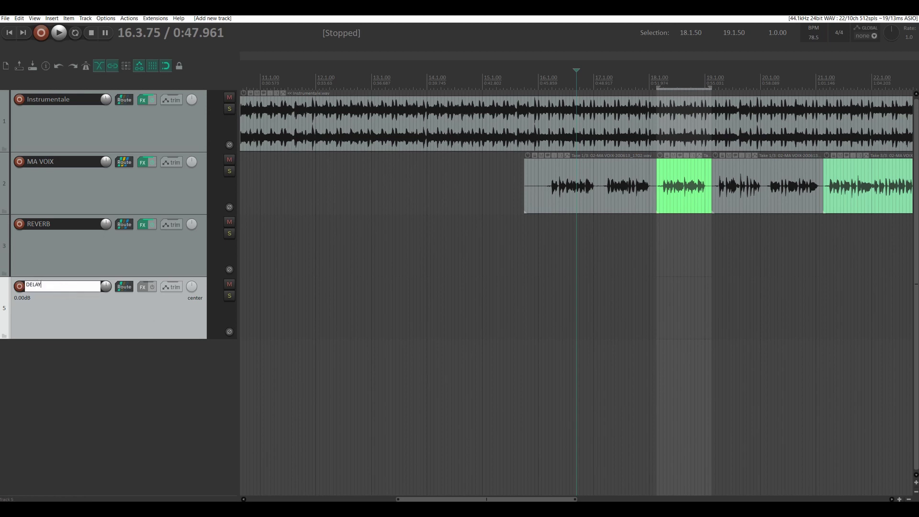
{"action": "key", "text": "Return"}
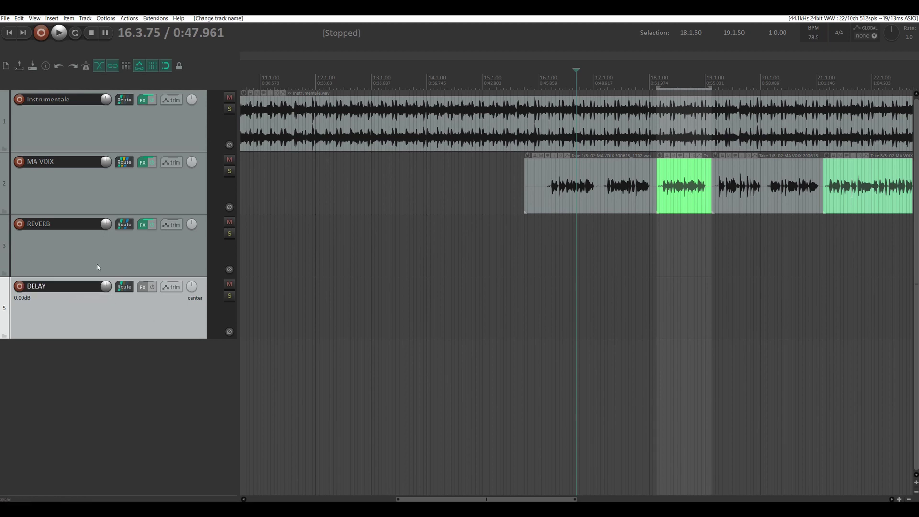
{"action": "left_click", "coordinate": [124, 164]}
{"action": "left_click_drag", "start_coordinate": [124, 286], "coordinate": [124, 286]}
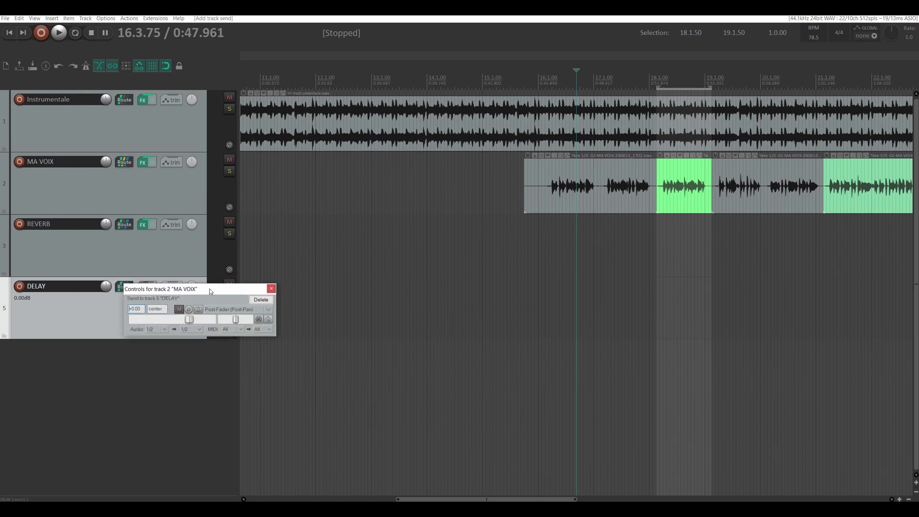
{"action": "left_click", "coordinate": [271, 289]}
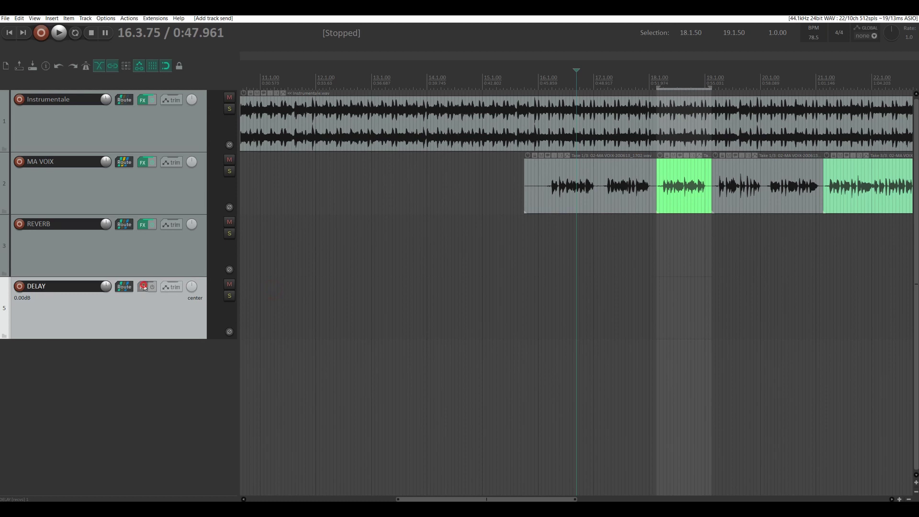
Step: Insert ReaDelay (Cockos) on the DELAY track and lower its dry level to -inf
{"action": "left_click", "coordinate": [142, 286]}
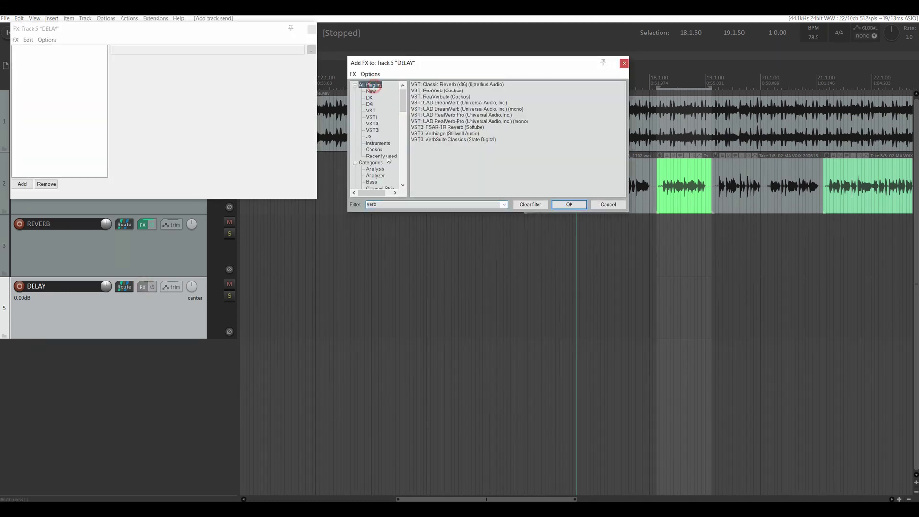
{"action": "type", "text": "delay"}
{"action": "double_click", "coordinate": [444, 91]}
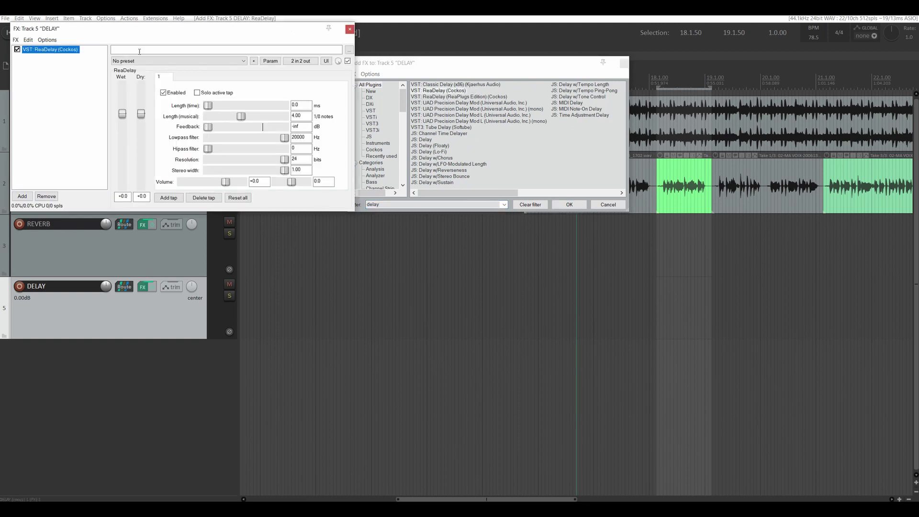
{"action": "left_click_drag", "start_coordinate": [162, 28], "coordinate": [429, 117]}
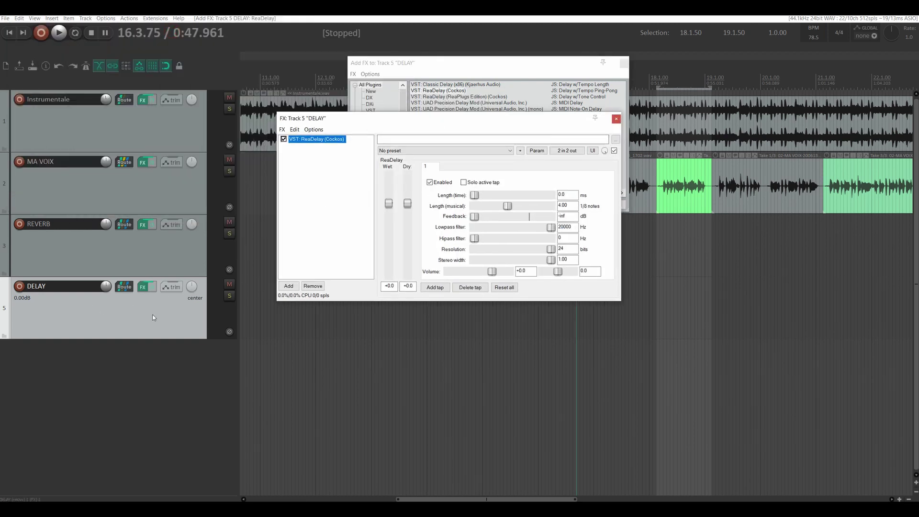
{"action": "left_click_drag", "start_coordinate": [407, 203], "coordinate": [399, 478]}
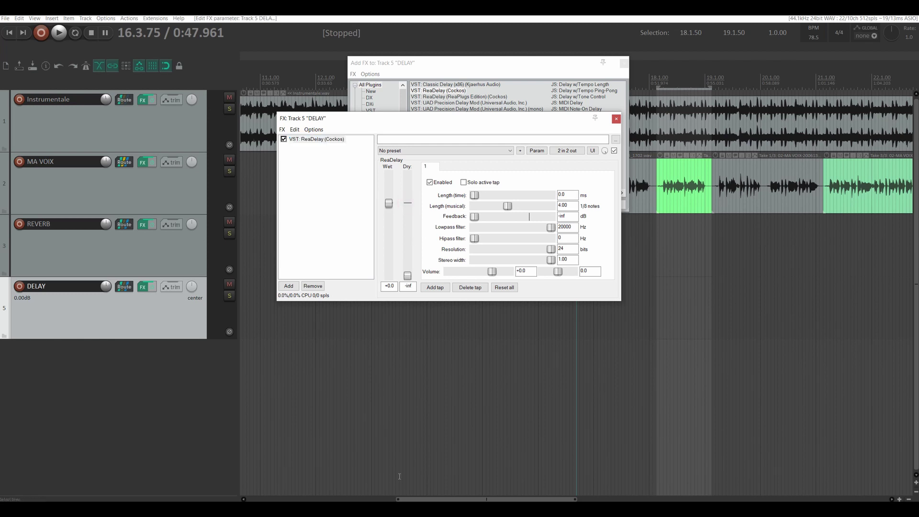
Step: Set the first delay tap to 1 eighth note, lowpass 2000 Hz and highpass 400 Hz, with its pan at -1.0
{"action": "double_click", "coordinate": [567, 205]}
{"action": "type", "text": "1"}
{"action": "double_click", "coordinate": [567, 227]}
{"action": "type", "text": "2000"}
{"action": "double_click", "coordinate": [567, 238]}
{"action": "type", "text": "400"}
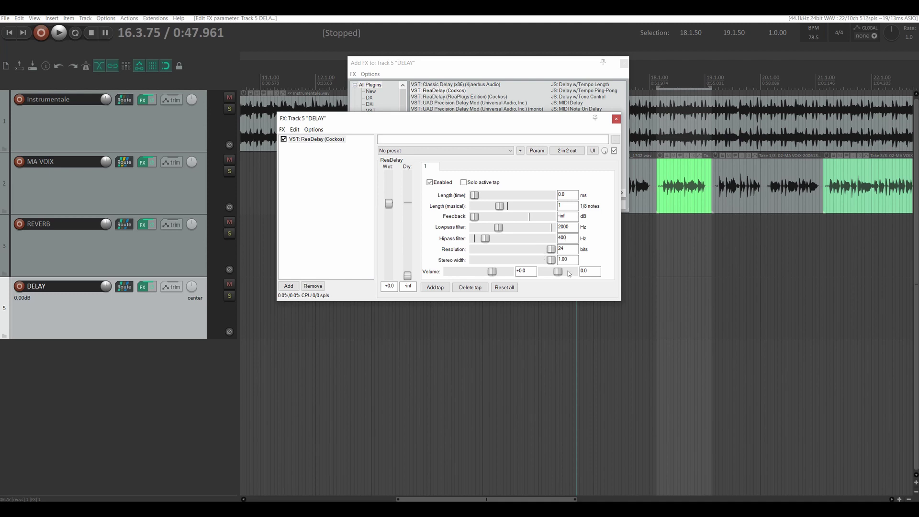
{"action": "left_click_drag", "start_coordinate": [564, 274], "coordinate": [545, 272]}
Step: Add a second delay tap lasting 2 eighth notes and panned to 1.0, and close the effect windows
{"action": "left_click", "coordinate": [435, 287]}
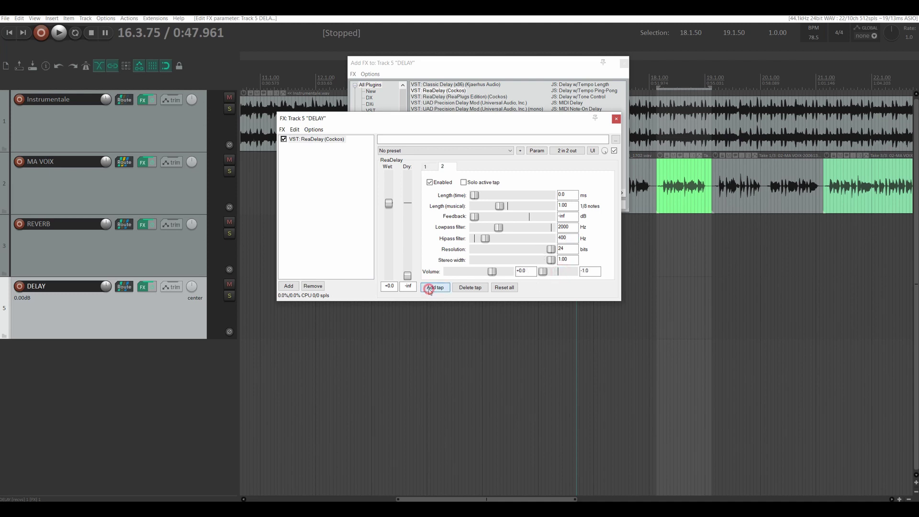
{"action": "double_click", "coordinate": [567, 206]}
{"action": "type", "text": "2"}
{"action": "left_click", "coordinate": [615, 120]}
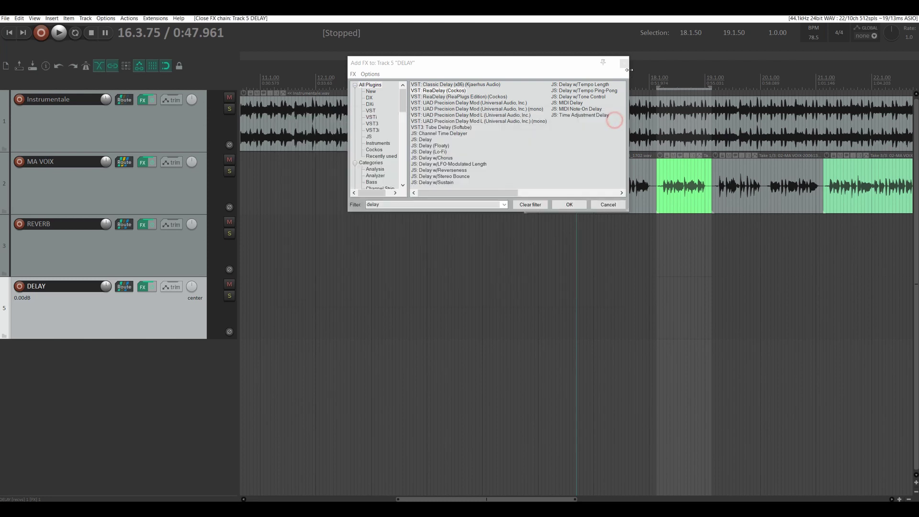
{"action": "left_click", "coordinate": [624, 63]}
Step: Solo MA VOIX and listen to the voice with the delay from 16.3.75
{"action": "left_click", "coordinate": [229, 170]}
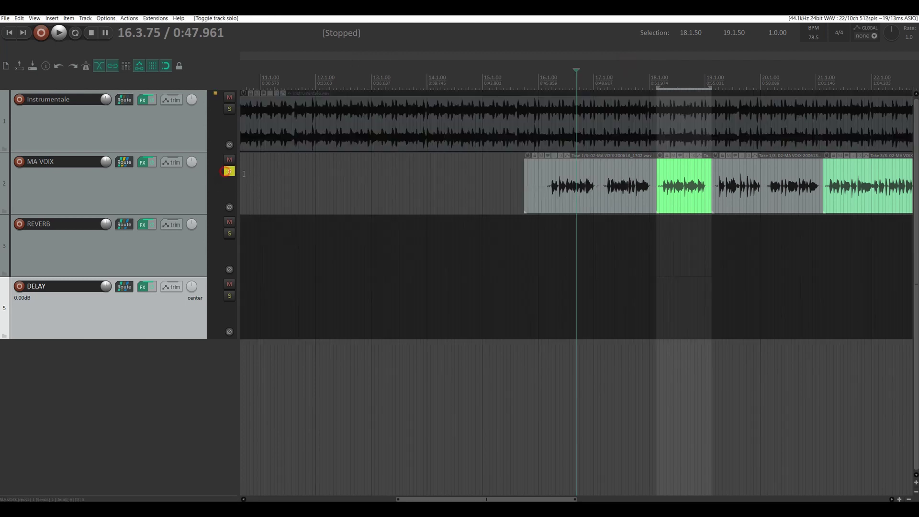
{"action": "key", "text": "space"}
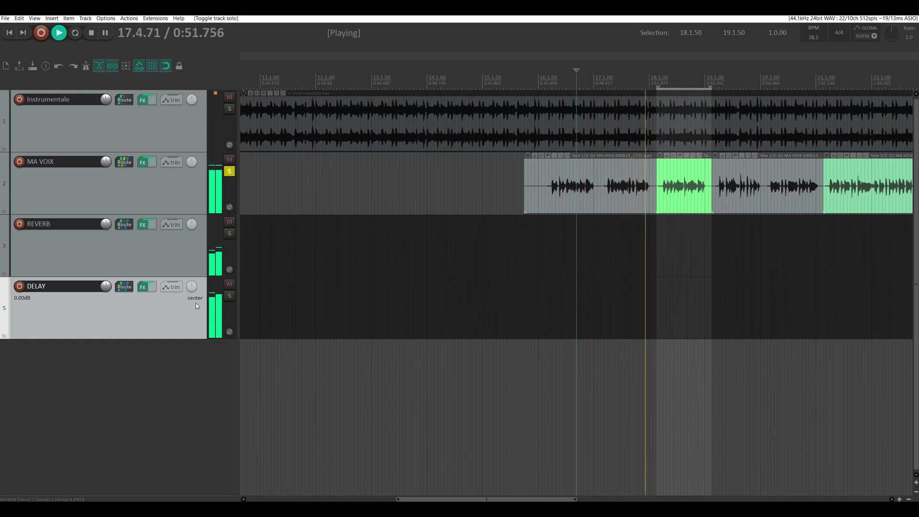
{"action": "key", "text": "space"}
Step: Lower the first delay tap's volume to -1.4 dB, listen to the result and close the ReaDelay window
{"action": "left_click", "coordinate": [142, 287]}
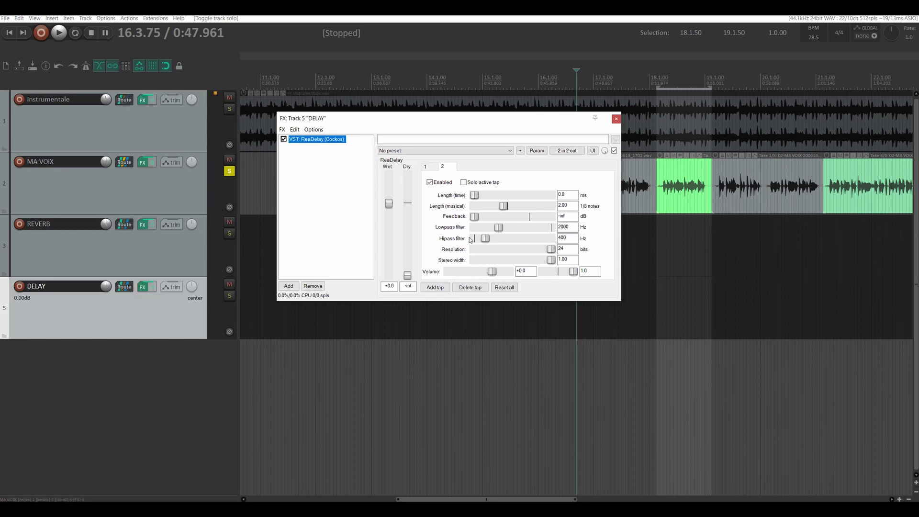
{"action": "left_click", "coordinate": [425, 170]}
{"action": "left_click_drag", "start_coordinate": [496, 276], "coordinate": [493, 276]}
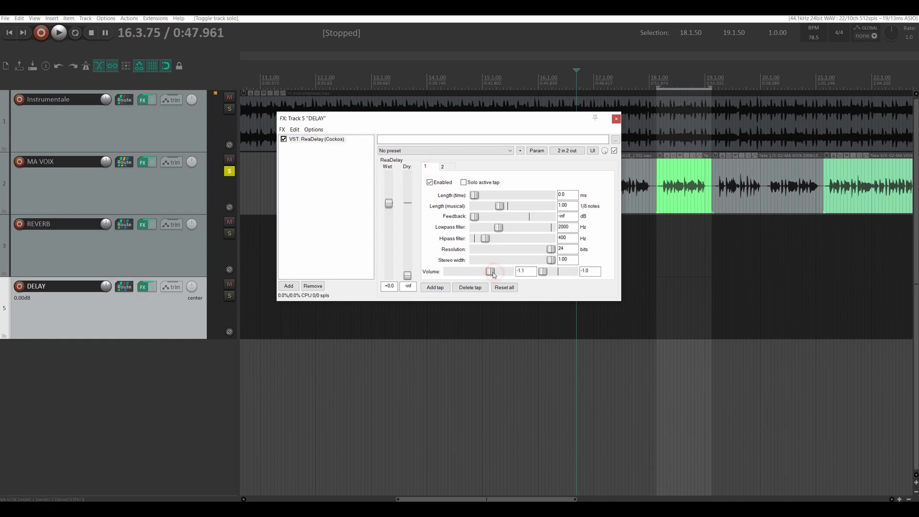
{"action": "key", "text": "space"}
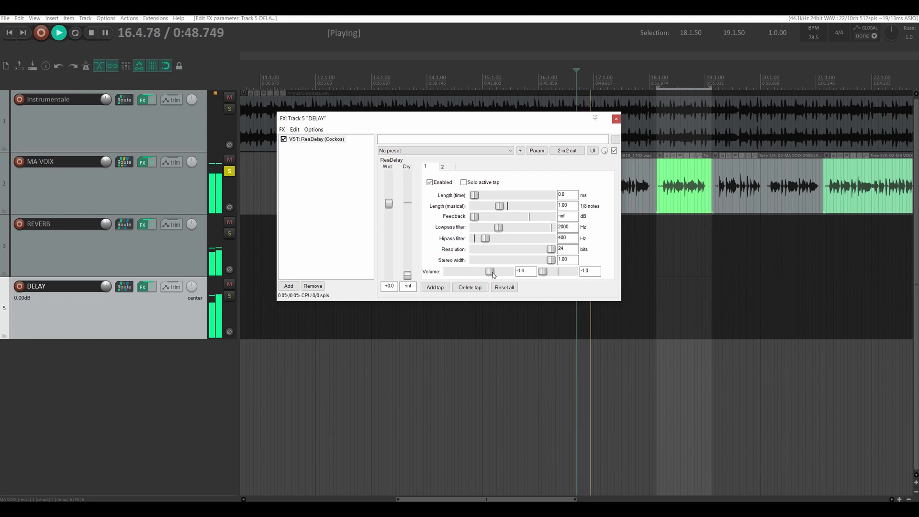
{"action": "key", "text": "space"}
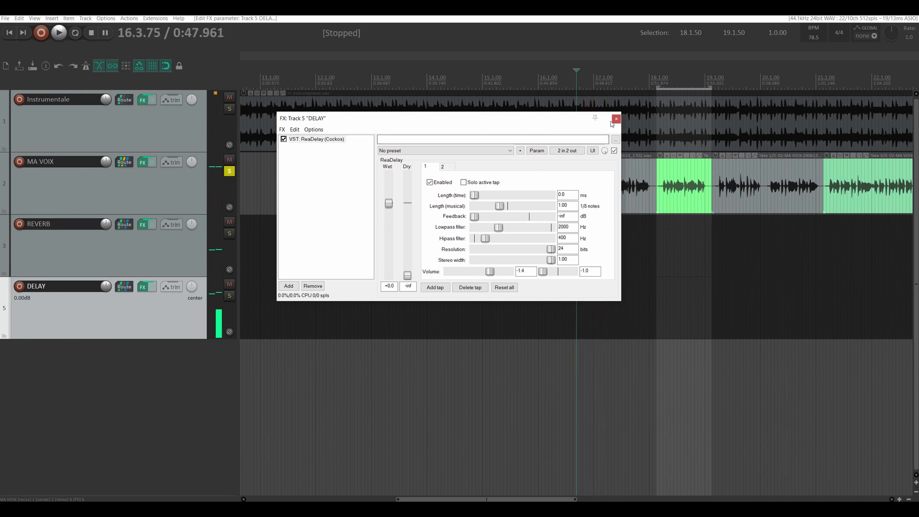
{"action": "left_click", "coordinate": [616, 119]}
Step: Disable the DELAY track's master send and route the track to REVERB with a new send
{"action": "left_click", "coordinate": [130, 289]}
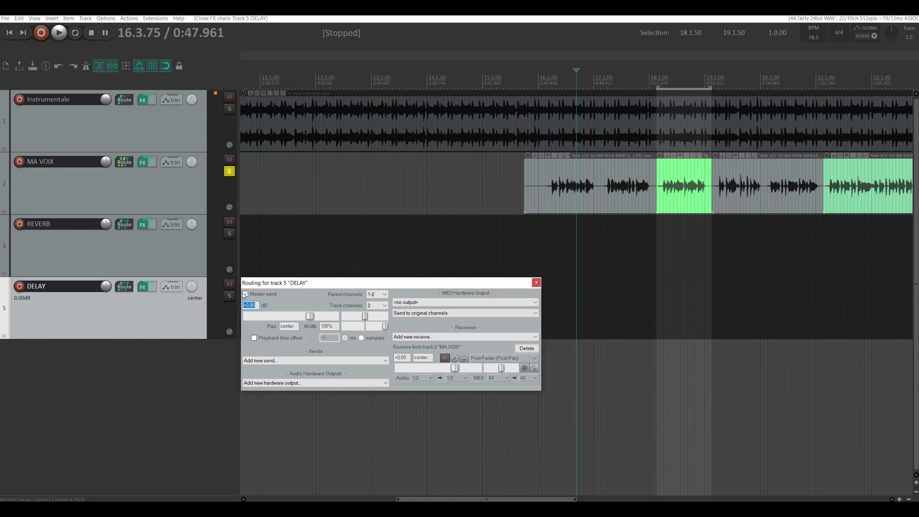
{"action": "left_click", "coordinate": [245, 295]}
{"action": "left_click", "coordinate": [535, 283]}
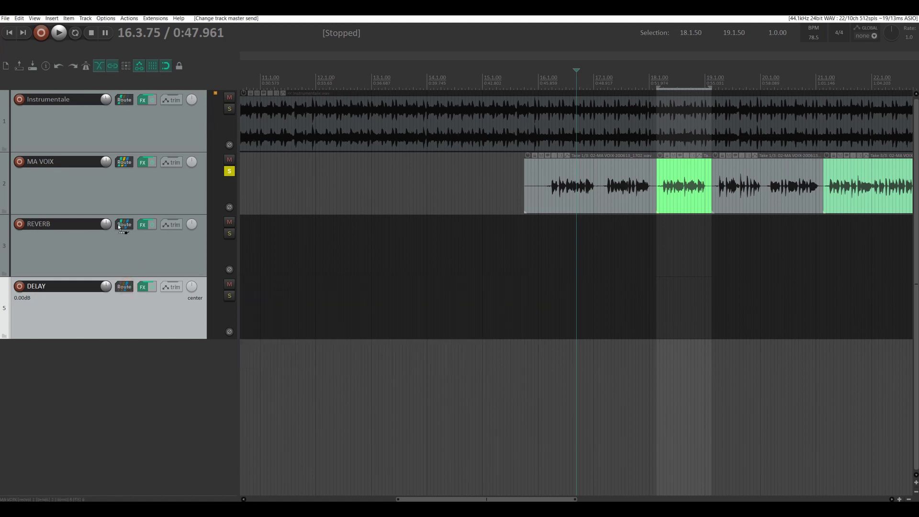
{"action": "left_click_drag", "start_coordinate": [119, 228], "coordinate": [119, 228]}
{"action": "left_click", "coordinate": [267, 231]}
Step: Listen to the soloed voice with the delay feeding the reverb, and unsolo MA VOIX
{"action": "key", "text": "space"}
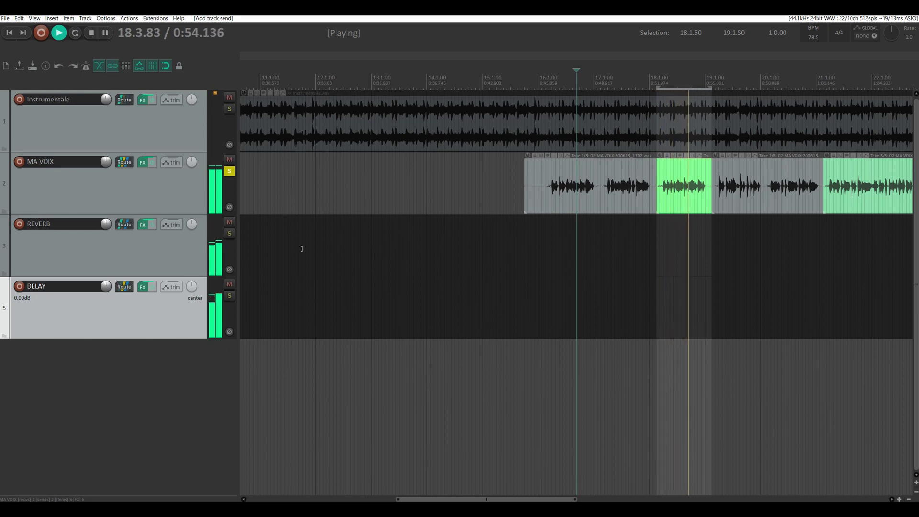
{"action": "key", "text": "space"}
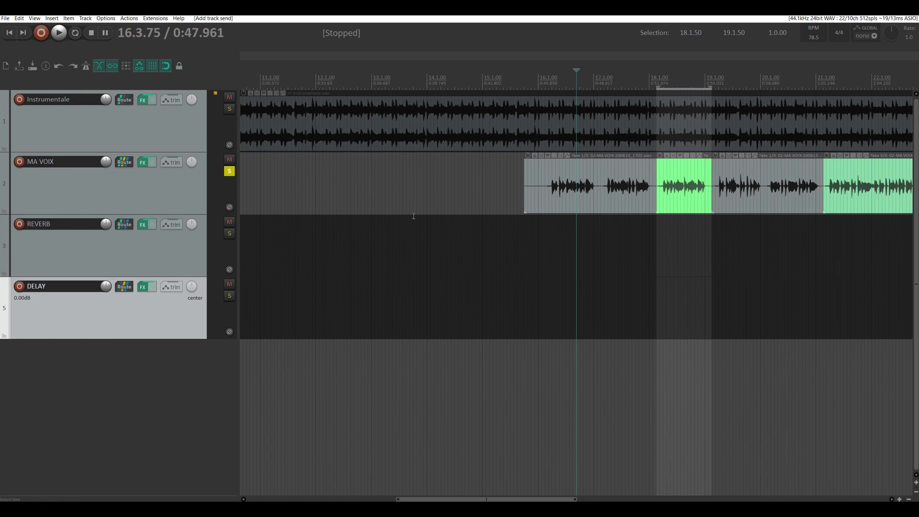
{"action": "left_click", "coordinate": [230, 171]}
Step: Add ReaComp (Cockos) after ReaDelay on the DELAY track and set its detector input to Auxiliary Input L+R
{"action": "left_click", "coordinate": [142, 290]}
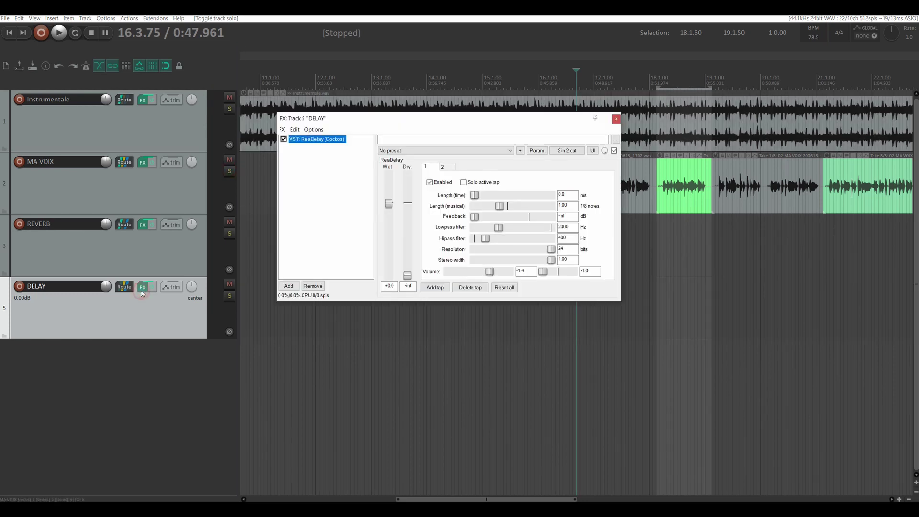
{"action": "left_click", "coordinate": [291, 288]}
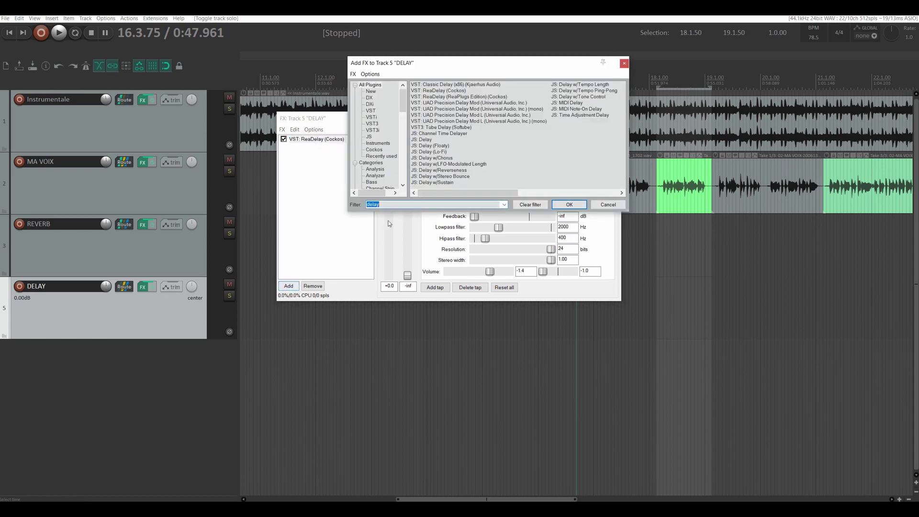
{"action": "left_click", "coordinate": [373, 150]}
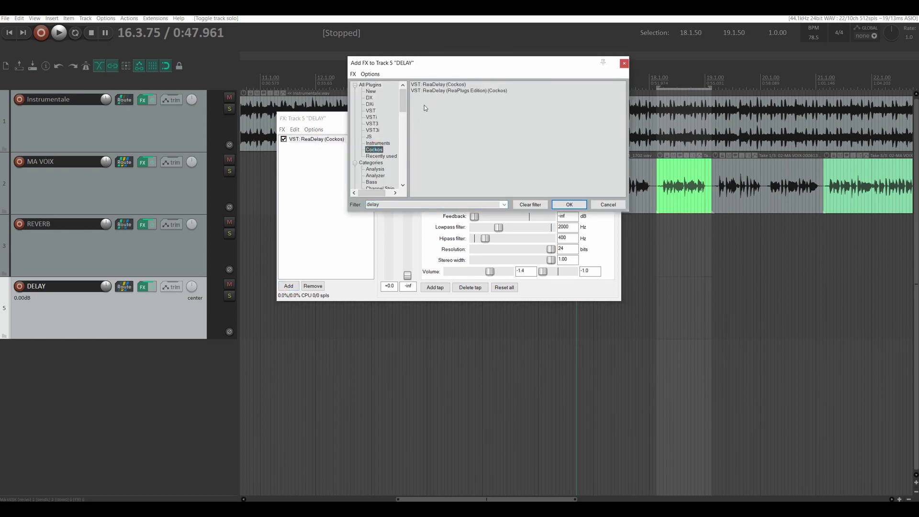
{"action": "left_click", "coordinate": [527, 204]}
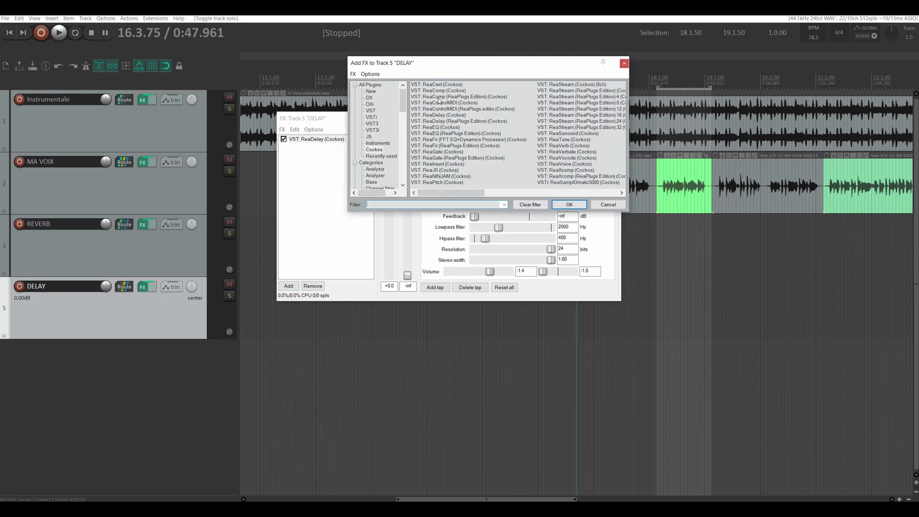
{"action": "double_click", "coordinate": [432, 91]}
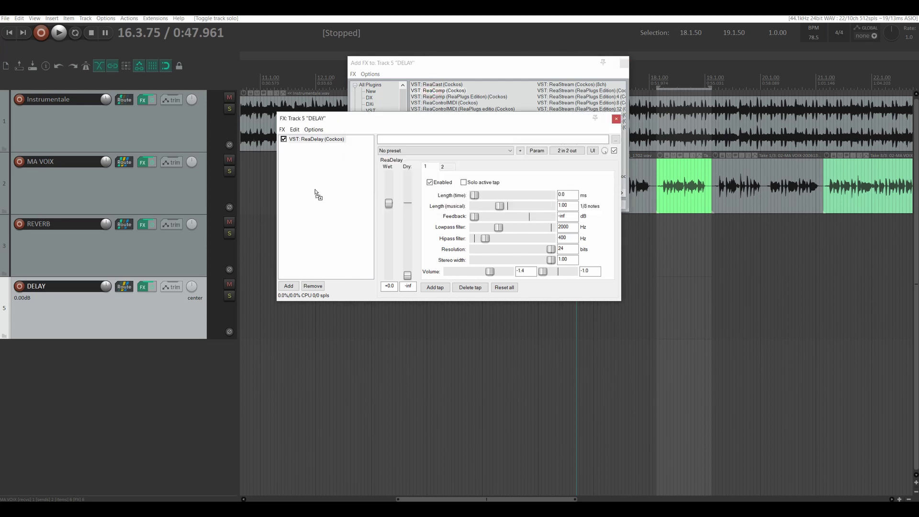
{"action": "left_click", "coordinate": [450, 247]}
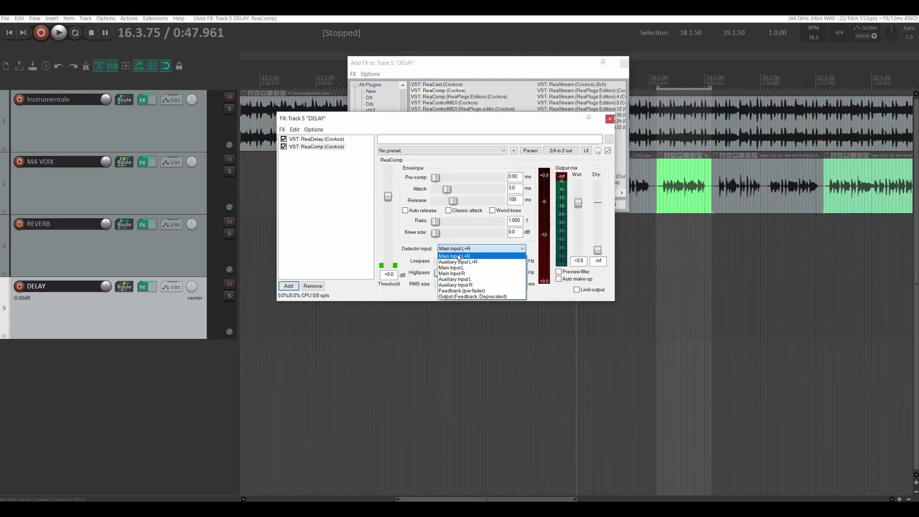
{"action": "left_click", "coordinate": [460, 260]}
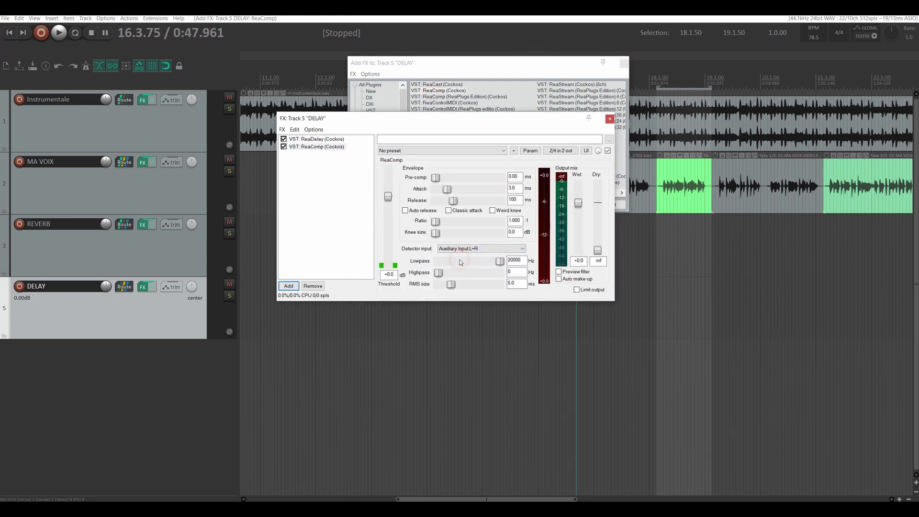
Step: Add a second send from MA VOIX to DELAY, routing audio 1/2 to channels 3/4, and close its controls
{"action": "right_click", "coordinate": [124, 162]}
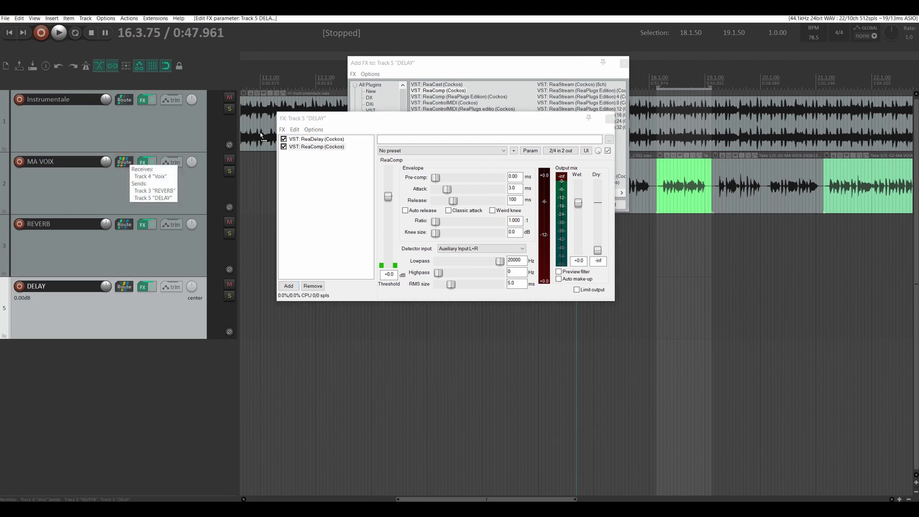
{"action": "left_click", "coordinate": [153, 199]}
{"action": "left_click_drag", "start_coordinate": [460, 235], "coordinate": [469, 245]}
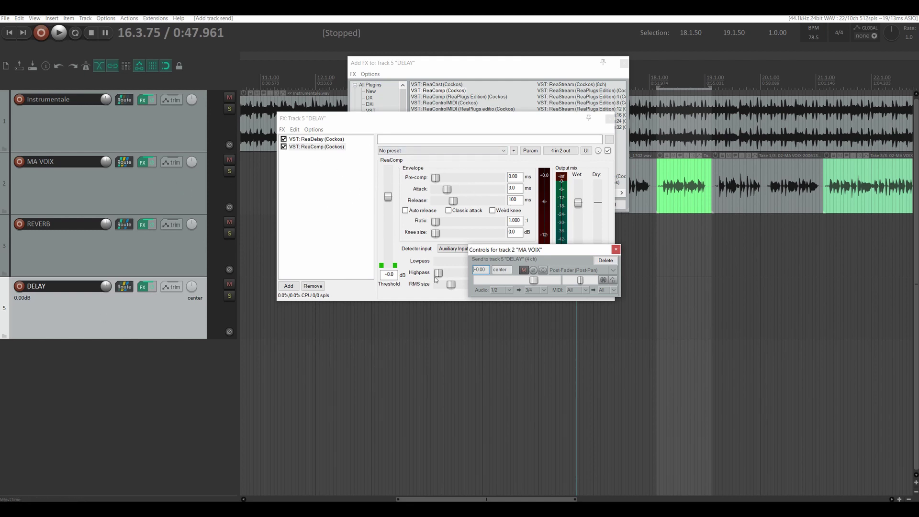
{"action": "left_click", "coordinate": [615, 250]}
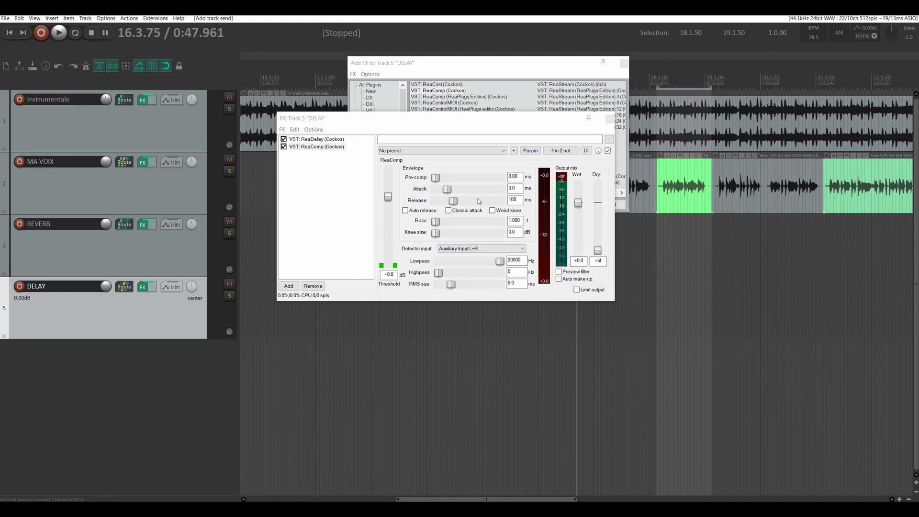
Step: Set ReaComp's ratio to about 9.11:1, attack to 0 ms and threshold to about -20.3 dB, and play the mix
{"action": "left_click_drag", "start_coordinate": [435, 221], "coordinate": [458, 221]}
{"action": "left_click_drag", "start_coordinate": [446, 190], "coordinate": [470, 223]}
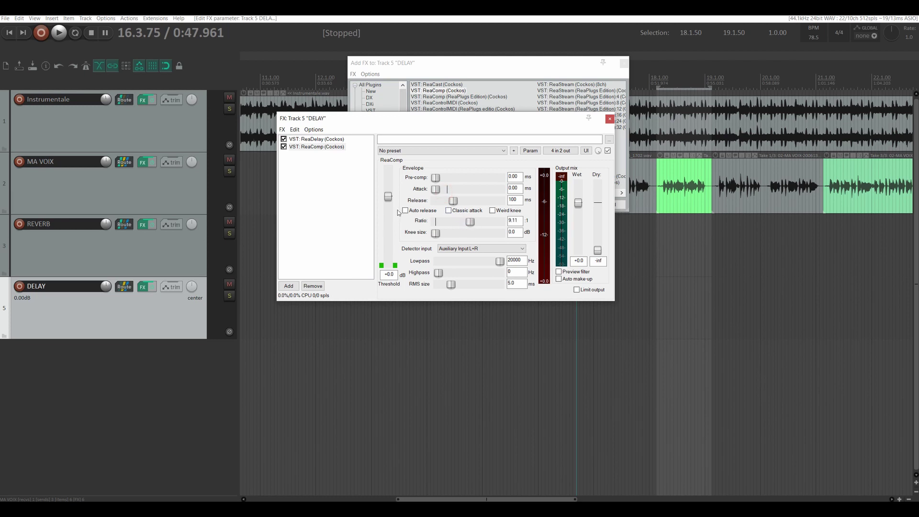
{"action": "left_click_drag", "start_coordinate": [388, 200], "coordinate": [388, 233]}
{"action": "key", "text": "space"}
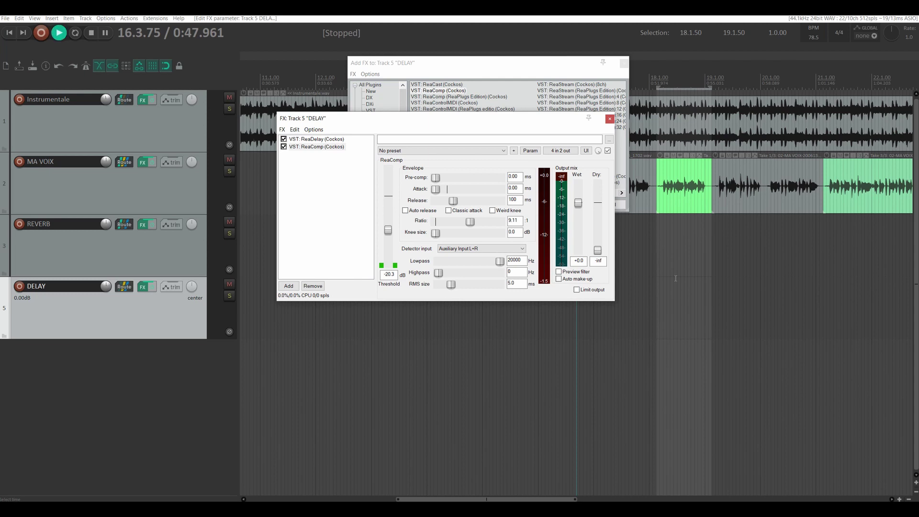
Step: Lower ReaComp's threshold to about -37.8 dB and replay the mix to check the ducked delay
{"action": "key", "text": "space"}
{"action": "left_click_drag", "start_coordinate": [388, 230], "coordinate": [388, 246]}
{"action": "key", "text": "space"}
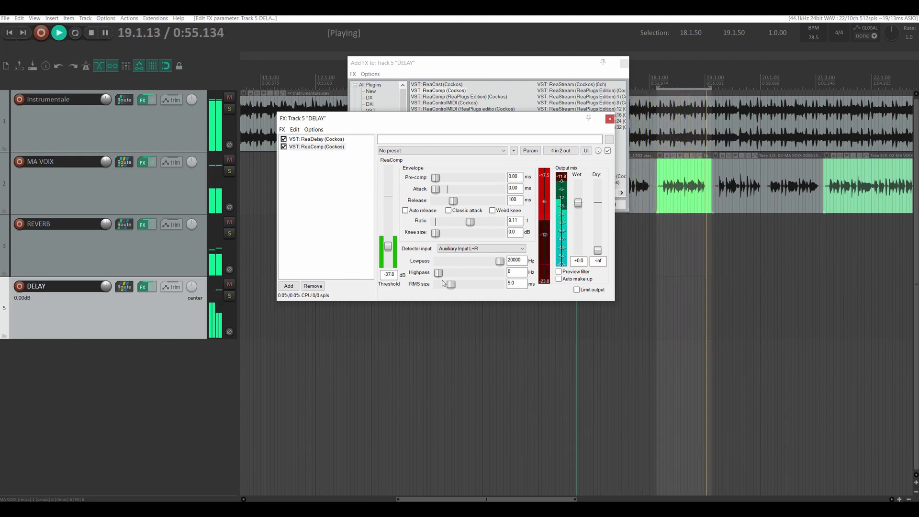
Step: Set the time length of ReaDelay's second tap to about 20.9 ms, audition it, and close the effect windows
{"action": "key", "text": "space"}
{"action": "left_click", "coordinate": [320, 140]}
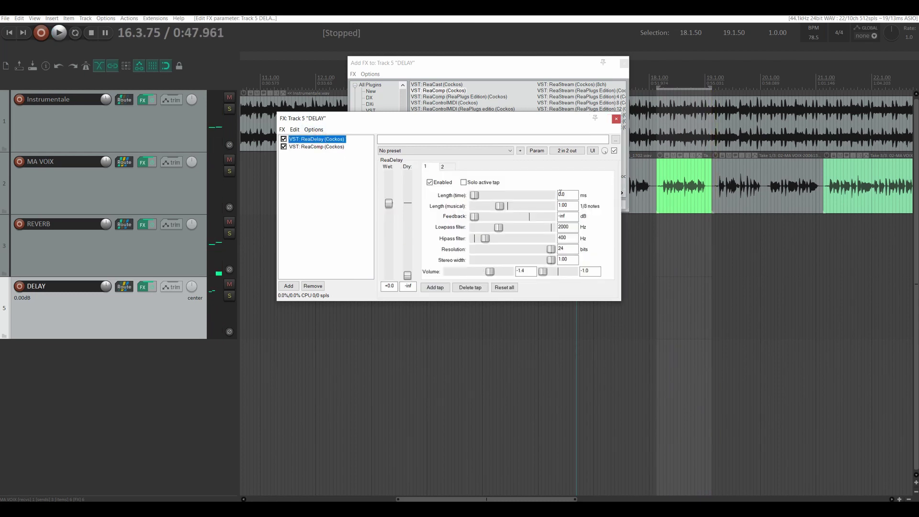
{"action": "left_click", "coordinate": [443, 167]}
{"action": "double_click", "coordinate": [572, 202]}
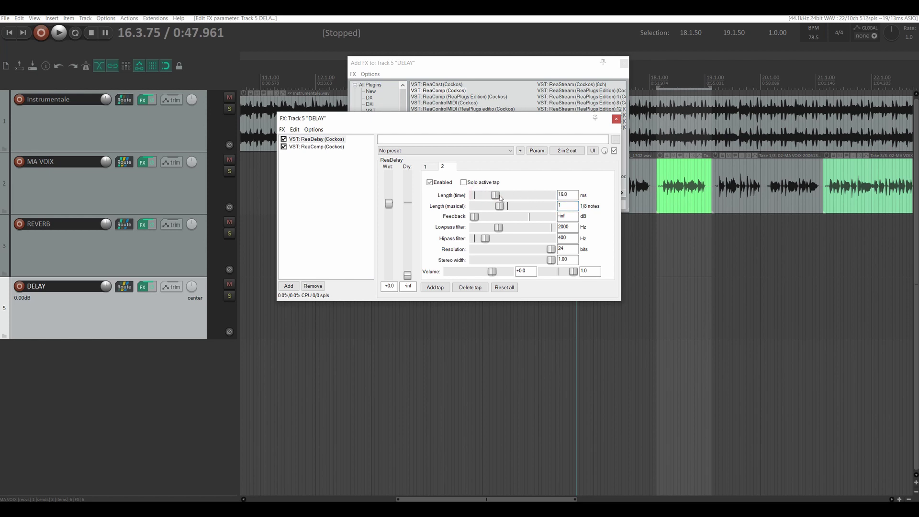
{"action": "key", "text": "space"}
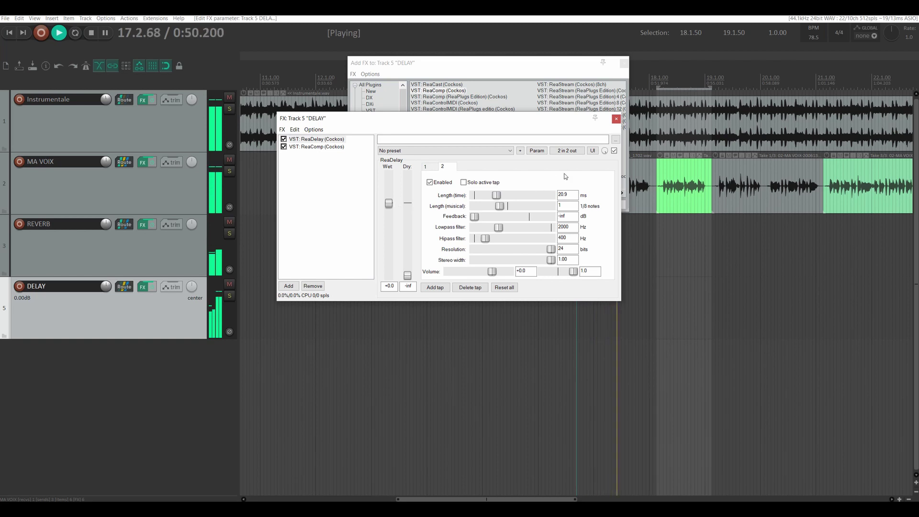
{"action": "left_click", "coordinate": [616, 119]}
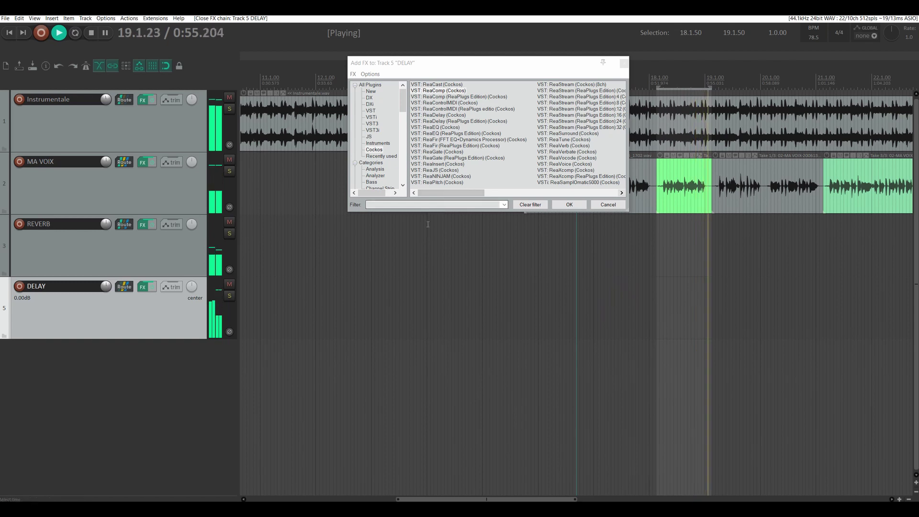
{"action": "key", "text": "space"}
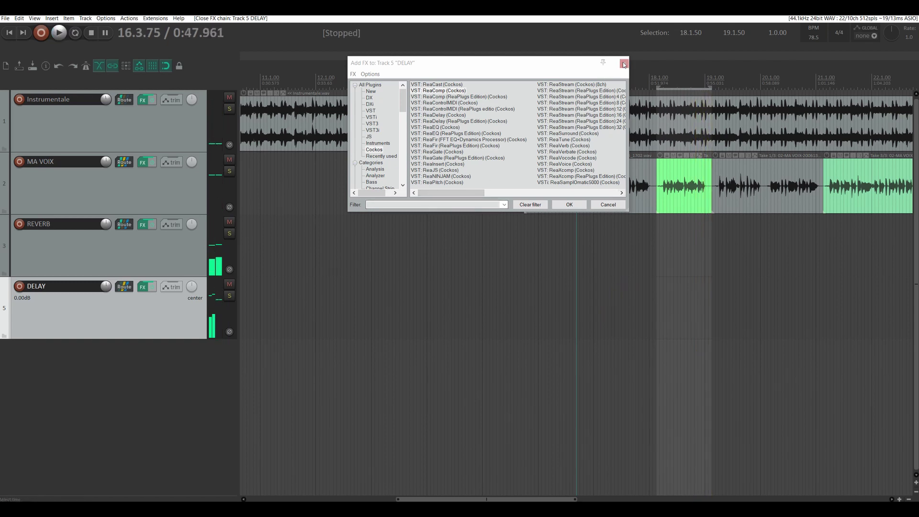
{"action": "left_click", "coordinate": [623, 63]}
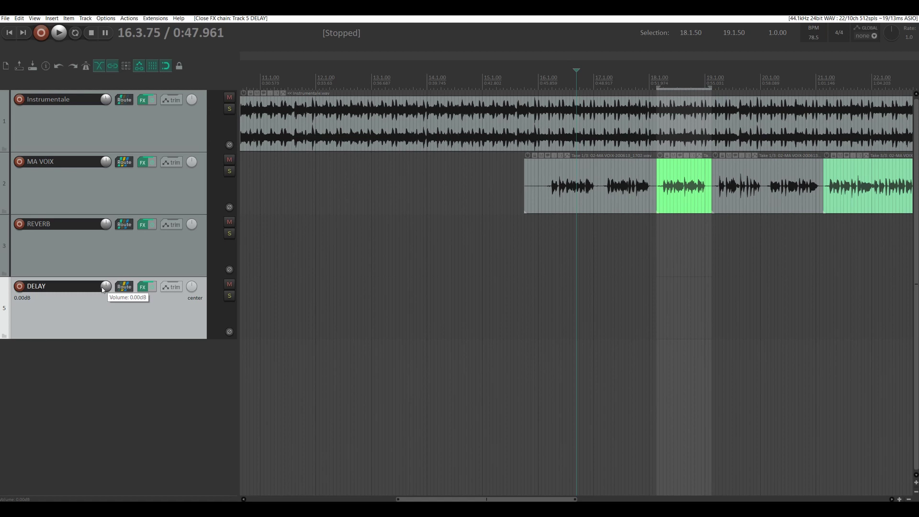
Step: Lower the DELAY track's volume to about -11.3 dB while the mix plays
{"action": "key", "text": "space"}
{"action": "mouse_move", "coordinate": [103, 290]}
{"action": "left_mouse_down"}
{"action": "mouse_move", "coordinate": [102, 312]}
{"action": "mouse_move", "coordinate": [103, 301]}
{"action": "left_mouse_up"}
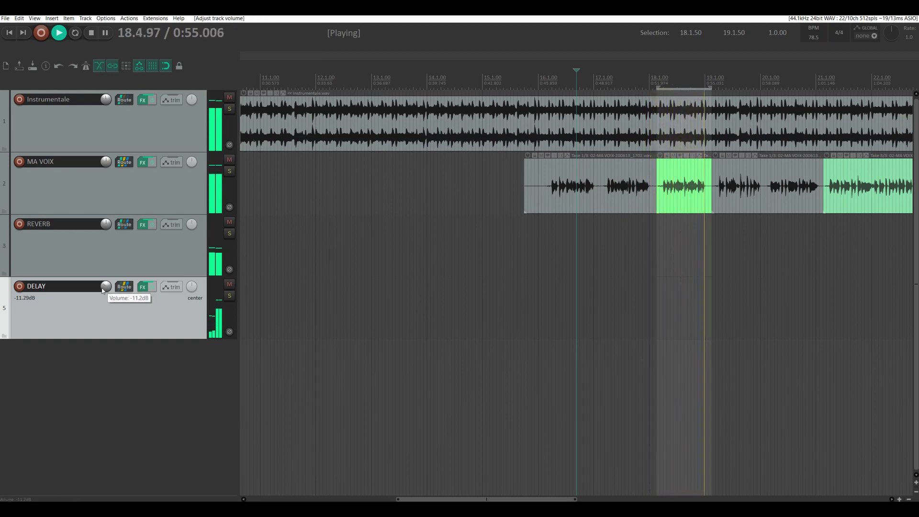
{"action": "key", "text": "space"}
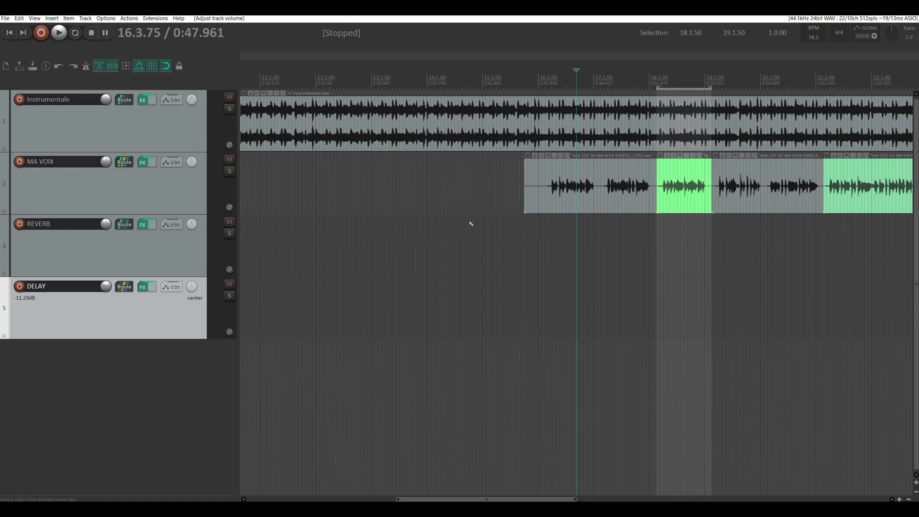
Step: Play the mix from 16.1.00 and set the Instrumentale track's volume to about -0.57 dB
{"action": "scroll", "coordinate": [536, 189], "scroll_direction": "down", "scroll_amount": 10}
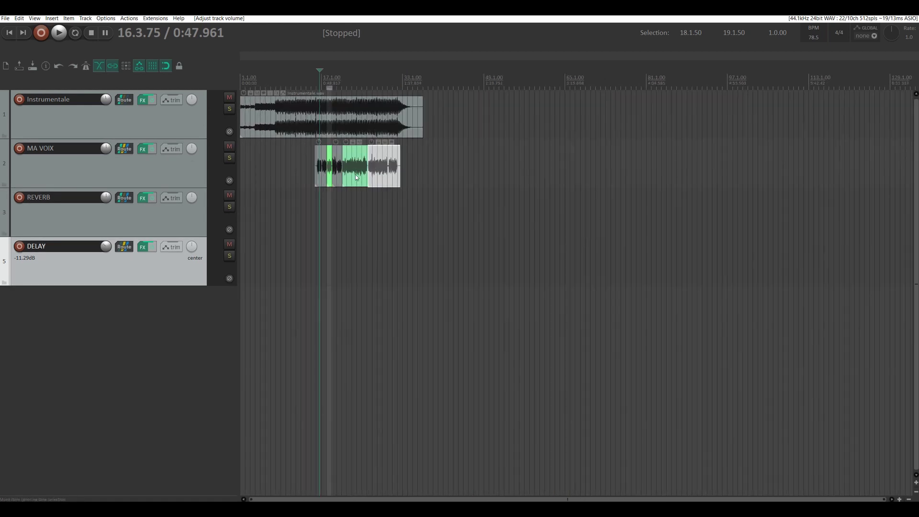
{"action": "scroll", "coordinate": [361, 181], "scroll_direction": "up", "scroll_amount": 4}
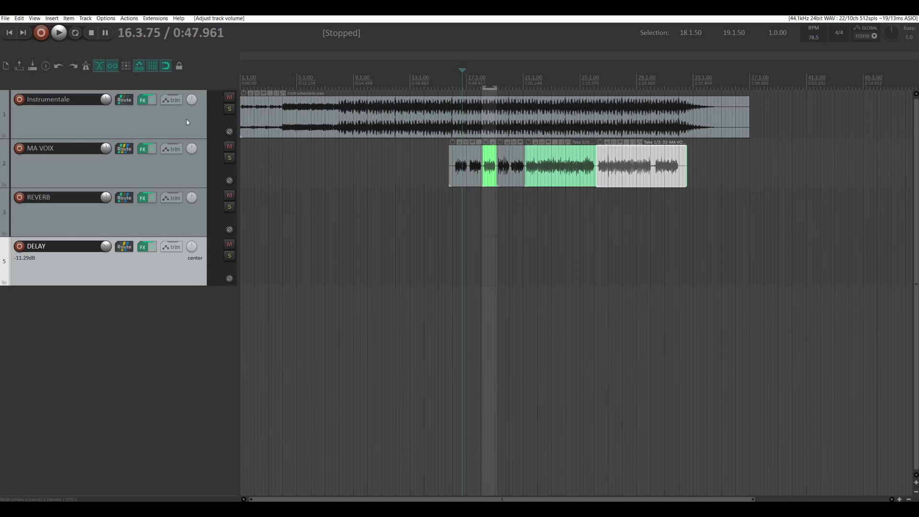
{"action": "left_click", "coordinate": [455, 78]}
{"action": "left_click", "coordinate": [452, 75]}
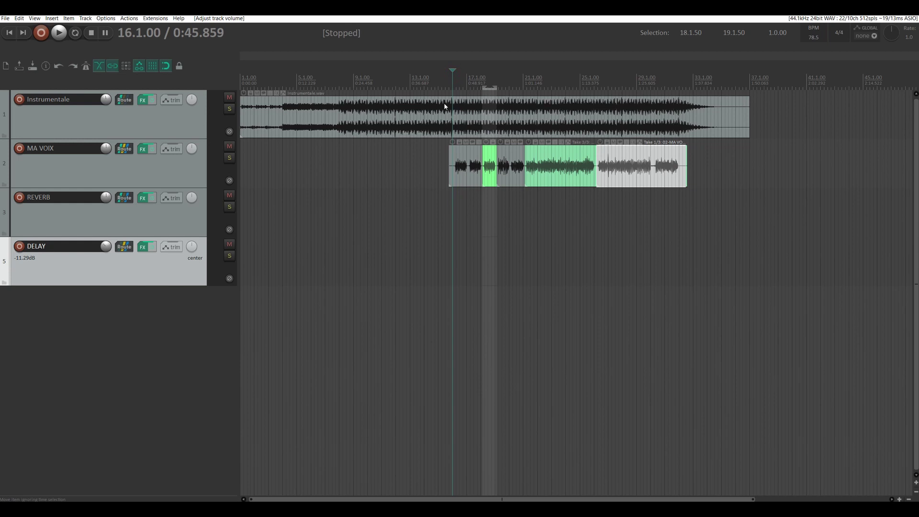
{"action": "key", "text": "space"}
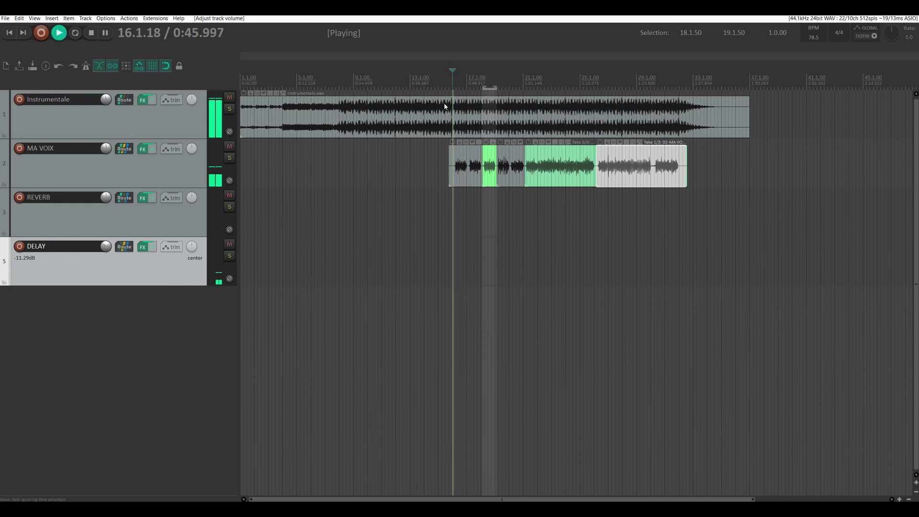
{"action": "left_click", "coordinate": [108, 157]}
{"action": "left_click_drag", "start_coordinate": [108, 106], "coordinate": [109, 107]}
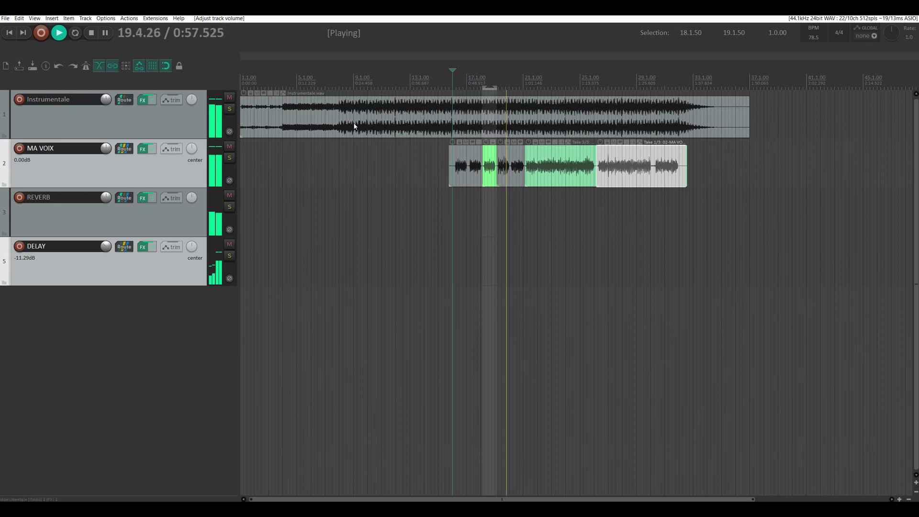
{"action": "key", "text": "space"}
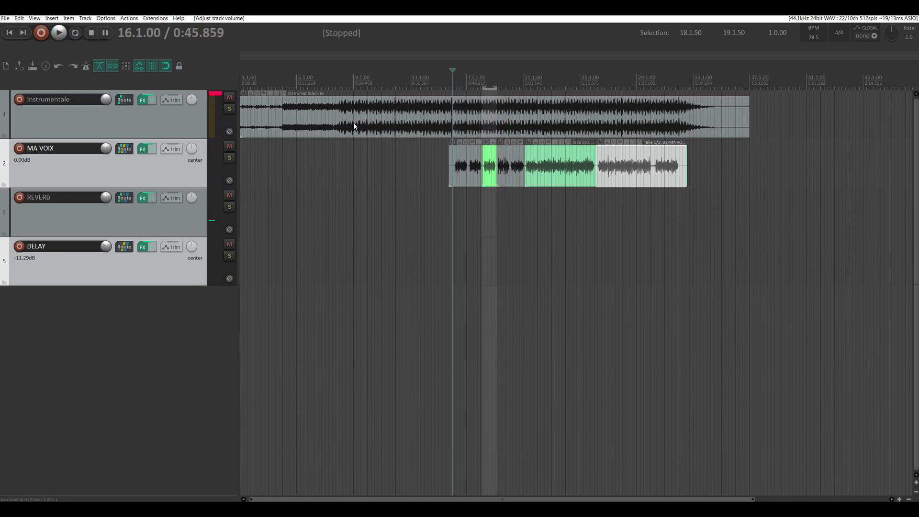
Step: Show the mixer and reset the master track's peak indicators
{"action": "key", "text": "ctrl+m"}
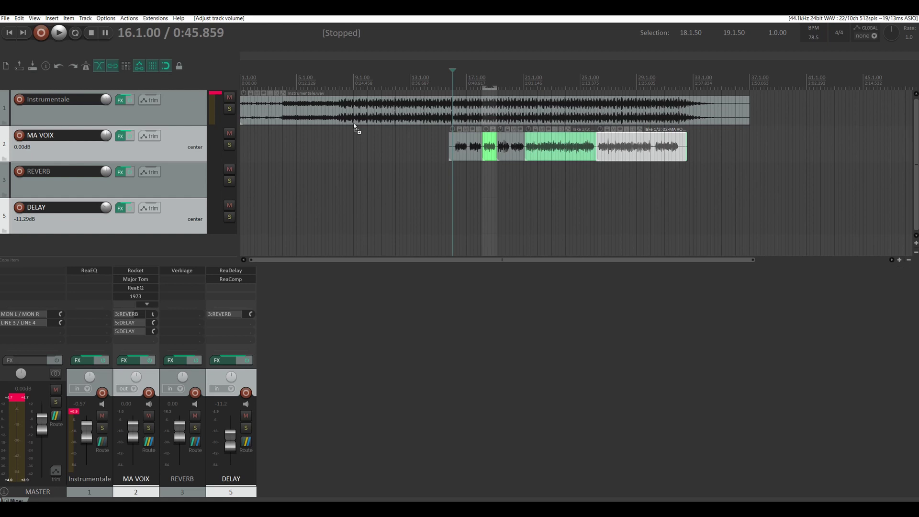
{"action": "left_click", "coordinate": [17, 397]}
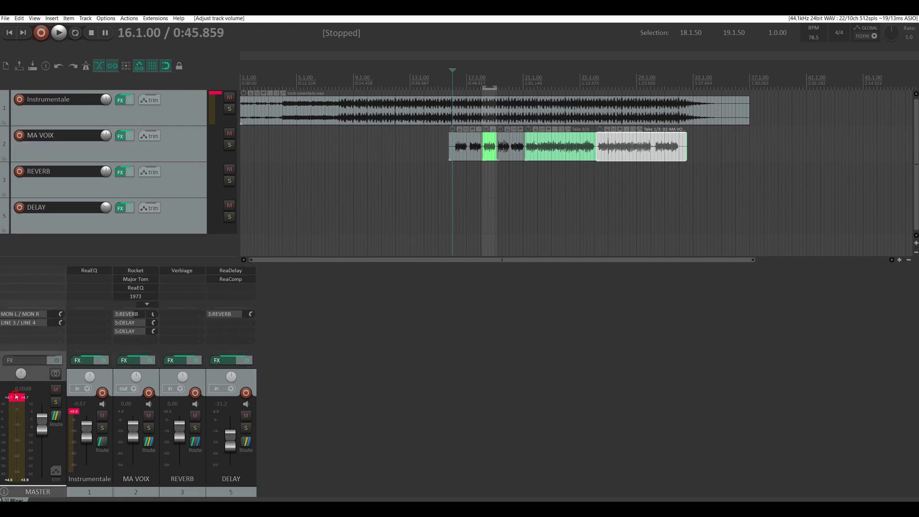
{"action": "left_click", "coordinate": [26, 398]}
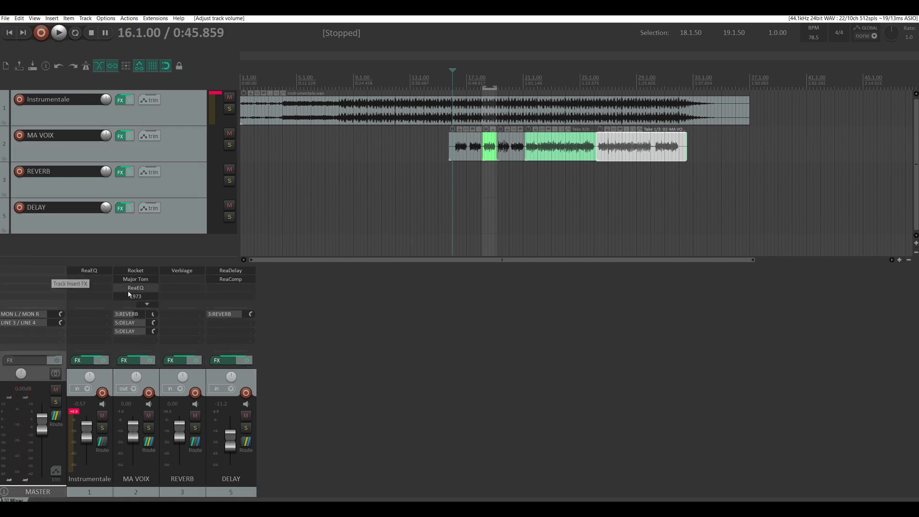
Step: Add Vibe EQ (Stillwell Audio) to the master track and adjust its high shelf gain
{"action": "right_click", "coordinate": [43, 274]}
{"action": "mouse_move", "coordinate": [62, 289]}
{"action": "mouse_move", "coordinate": [143, 293]}
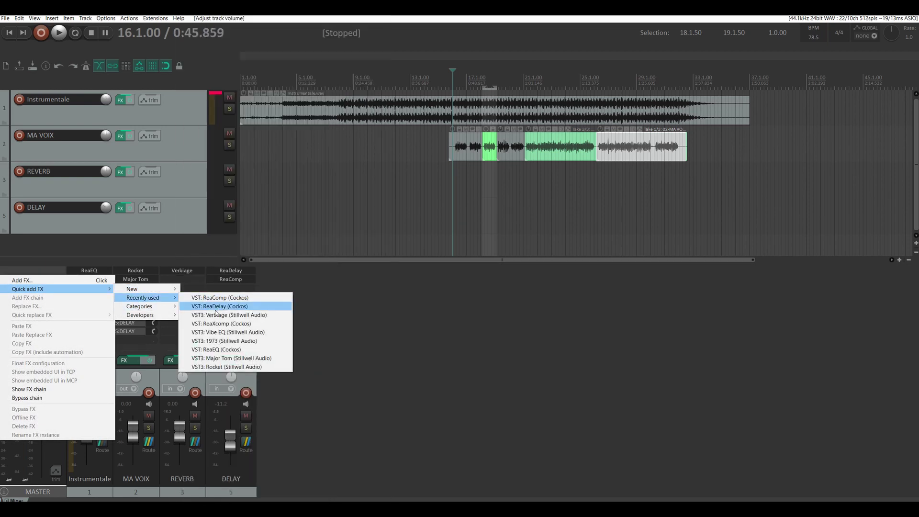
{"action": "left_click", "coordinate": [217, 332]}
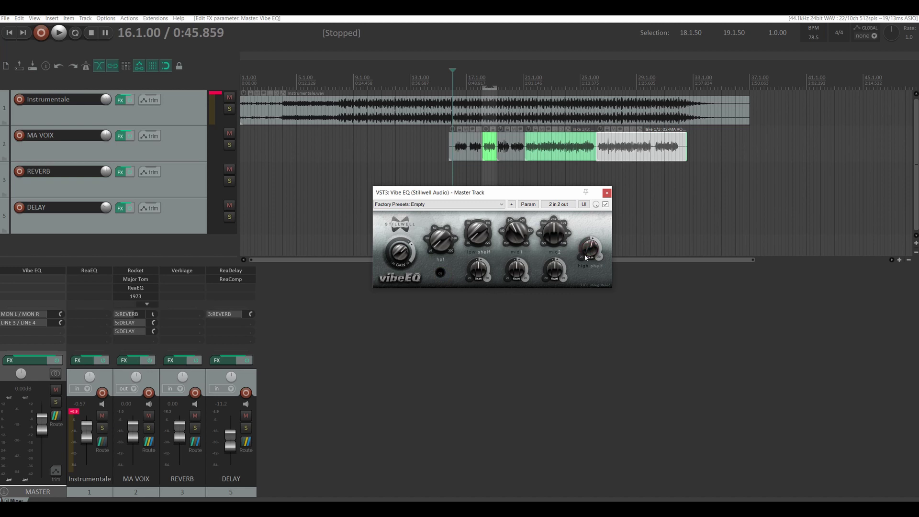
{"action": "left_click", "coordinate": [591, 253]}
Step: Compare the playing mix with Vibe EQ bypassed and enabled, close the plugin, and reset the master peak indicators
{"action": "key", "text": "space"}
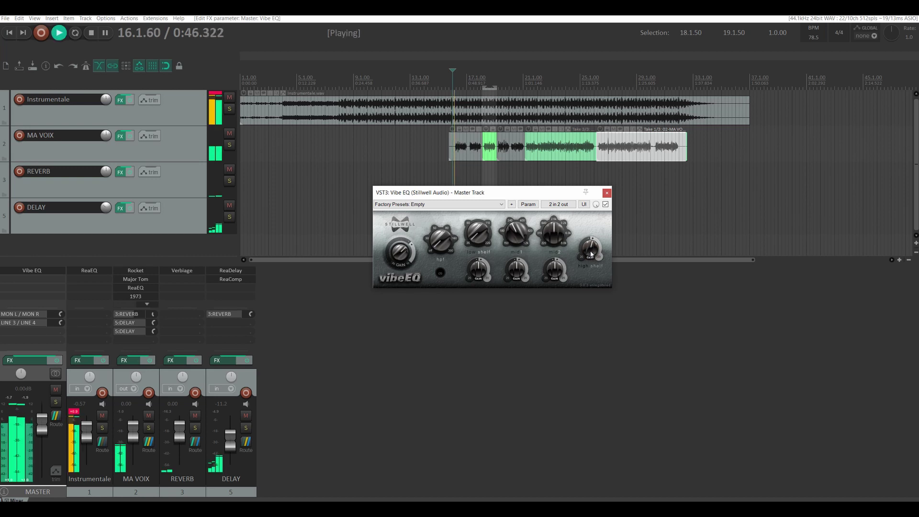
{"action": "left_click", "coordinate": [605, 205]}
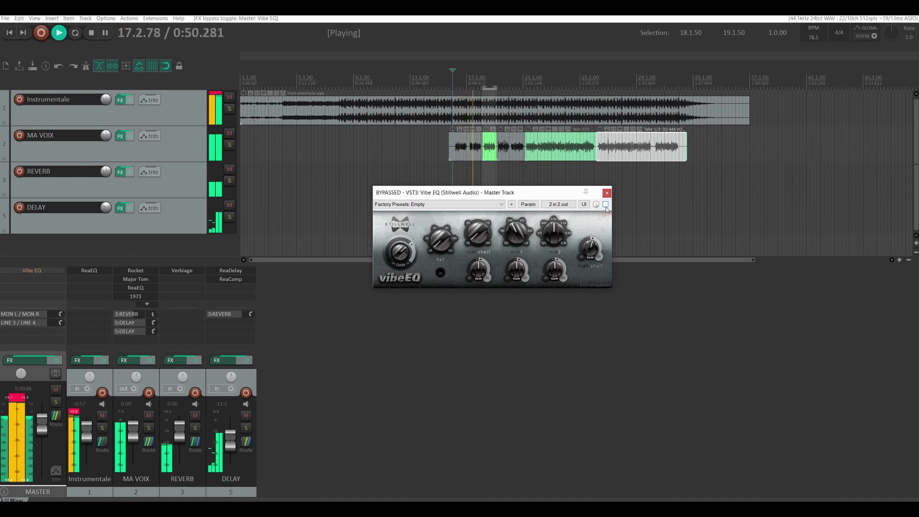
{"action": "left_click", "coordinate": [605, 205]}
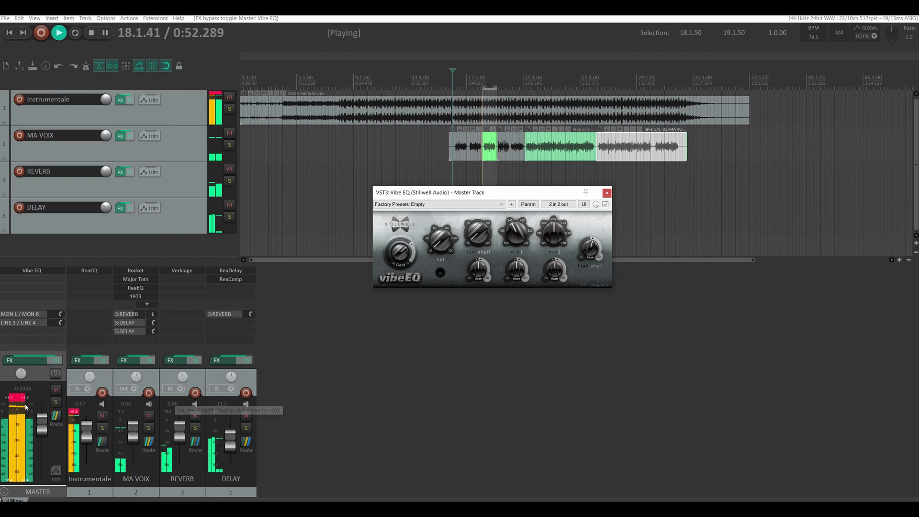
{"action": "left_click", "coordinate": [313, 352]}
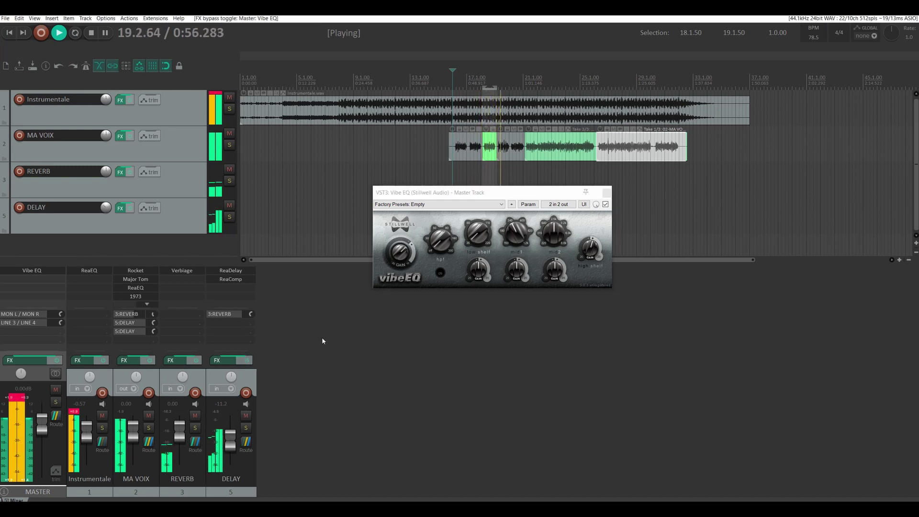
{"action": "left_click", "coordinate": [606, 192]}
{"action": "key", "text": "space"}
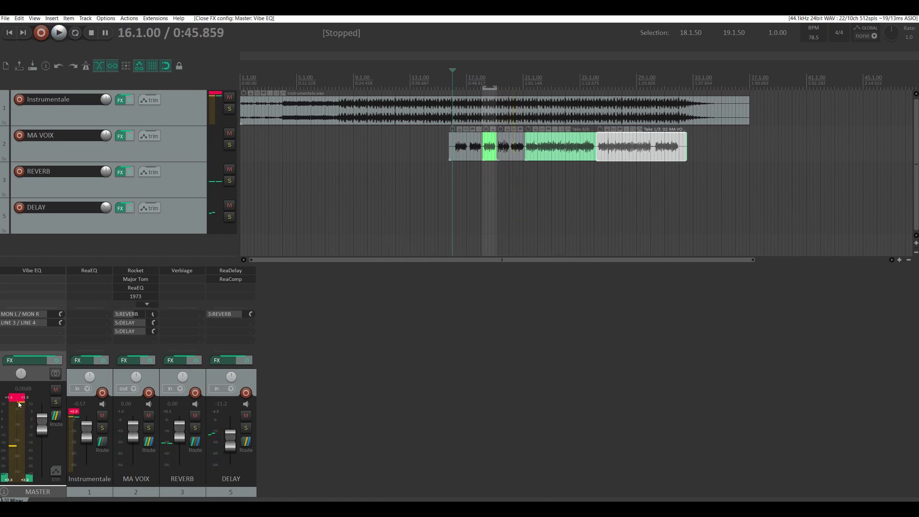
{"action": "left_click", "coordinate": [25, 397]}
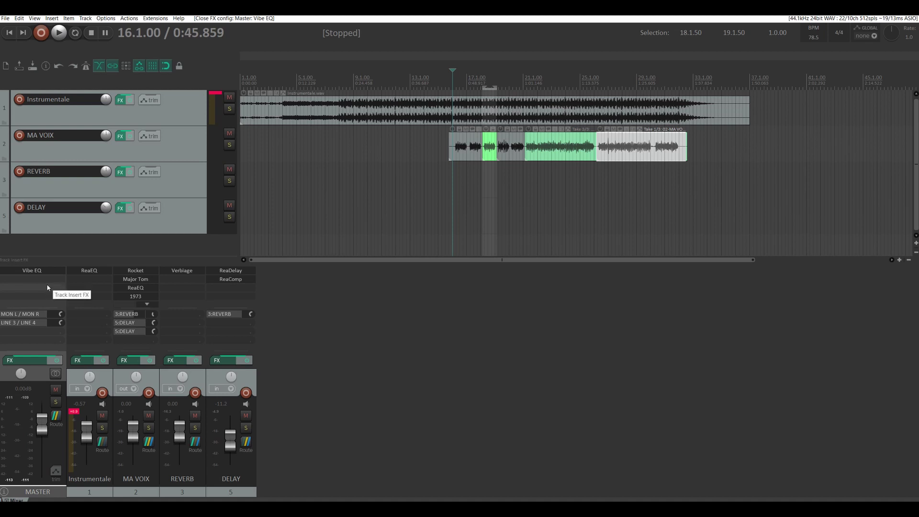
{"action": "left_click", "coordinate": [215, 94]}
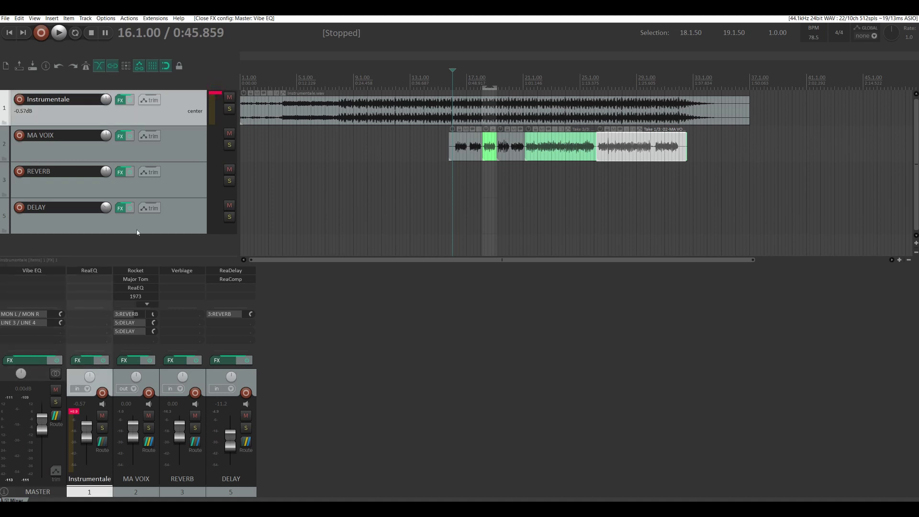
Step: Add Event Horizon (Stillwell Audio) after Vibe EQ on the master track and close the plugin browser
{"action": "right_click", "coordinate": [34, 278]}
{"action": "mouse_move", "coordinate": [48, 297]}
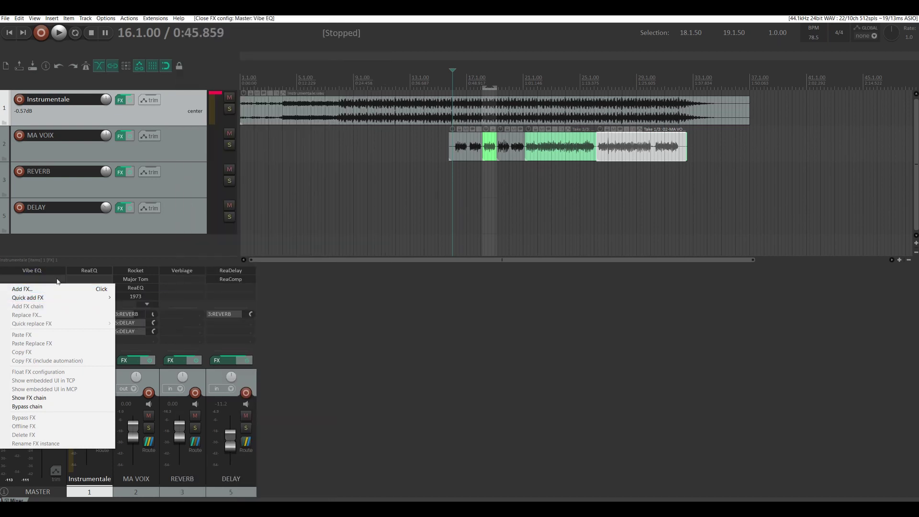
{"action": "left_click", "coordinate": [53, 289]}
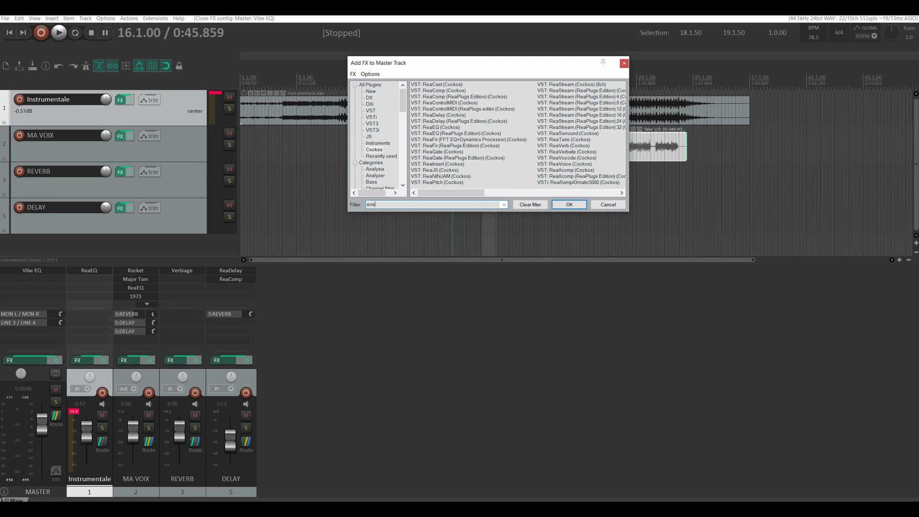
{"action": "key", "text": "Return"}
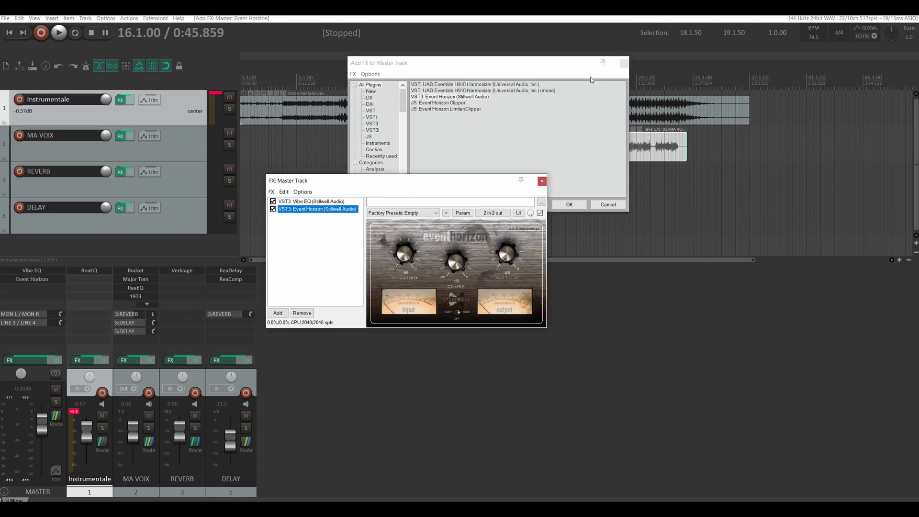
{"action": "left_click", "coordinate": [623, 63]}
Step: Set Event Horizon's ceiling to -0.4 dB using its plain parameter sliders, and restore its graphical interface
{"action": "right_click", "coordinate": [452, 258]}
{"action": "left_click", "coordinate": [522, 267]}
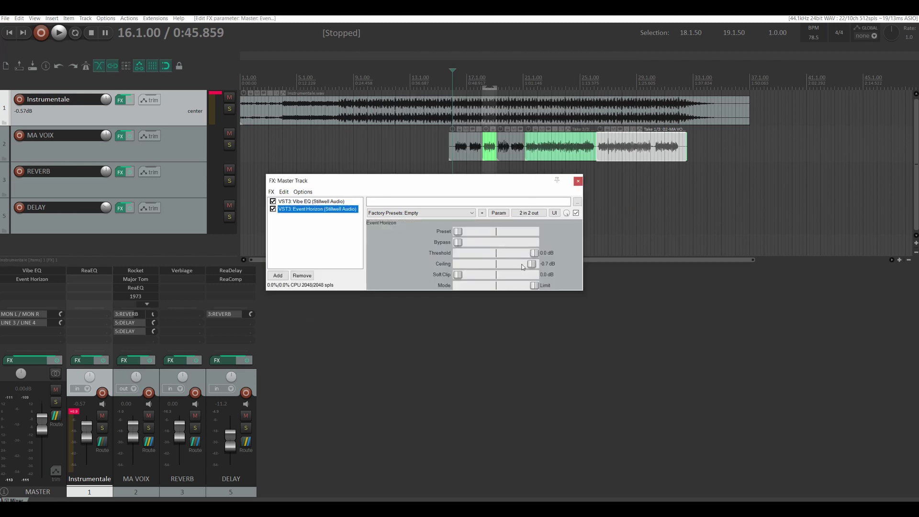
{"action": "left_click_drag", "start_coordinate": [533, 267], "coordinate": [534, 268]}
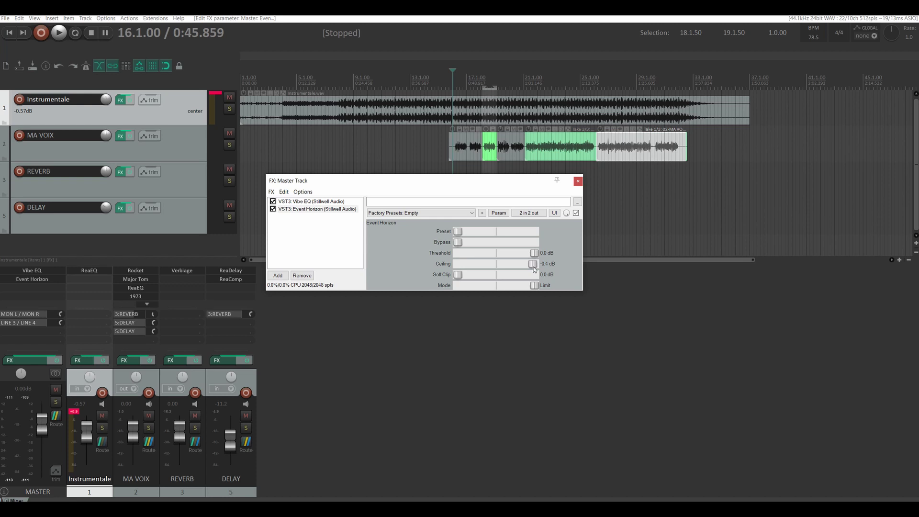
{"action": "left_click", "coordinate": [553, 214]}
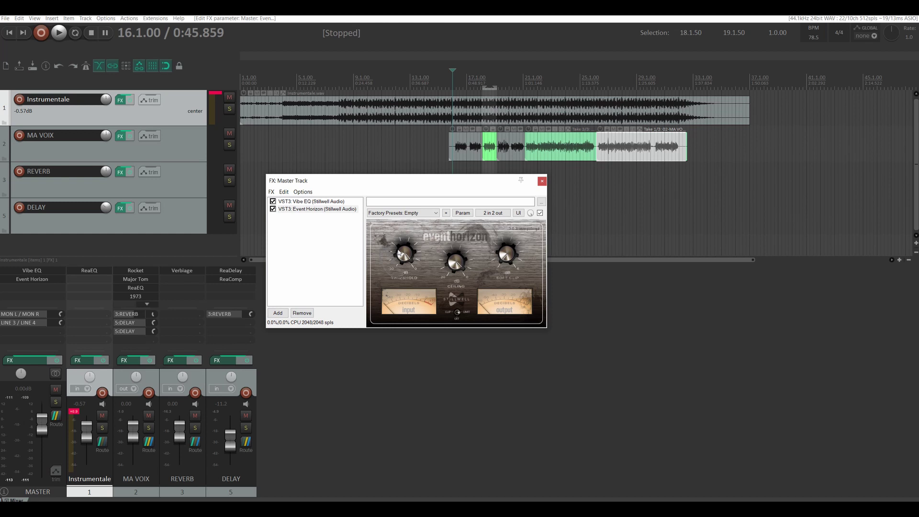
Step: Play the mix through Event Horizon to check the master level, and close the master effects chain
{"action": "key", "text": "space"}
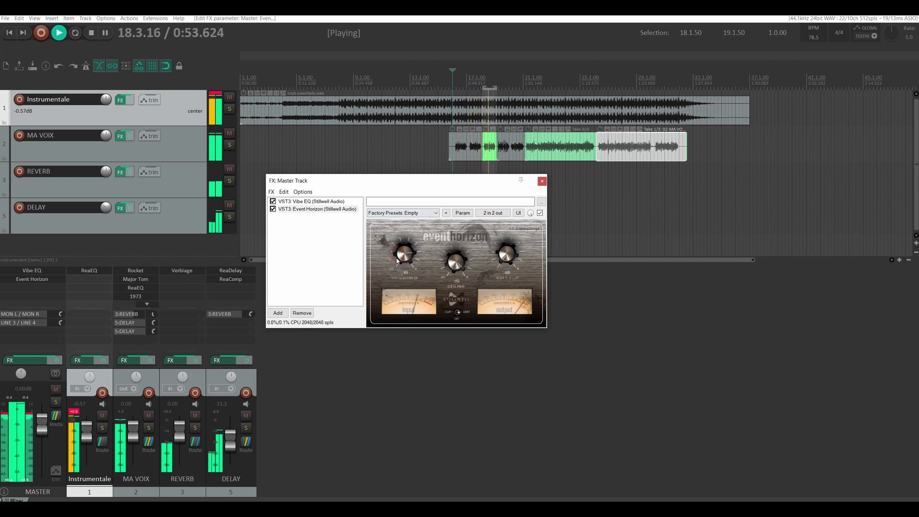
{"action": "left_click", "coordinate": [542, 181]}
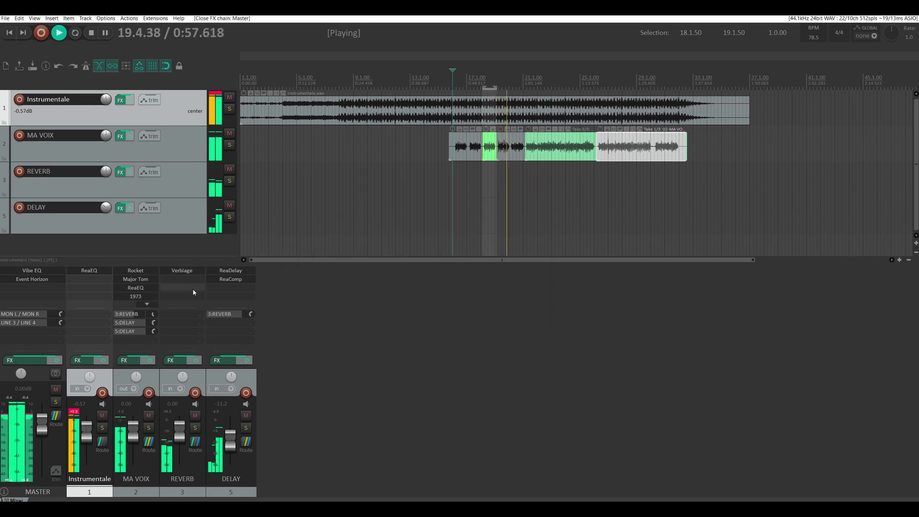
{"action": "key", "text": "space"}
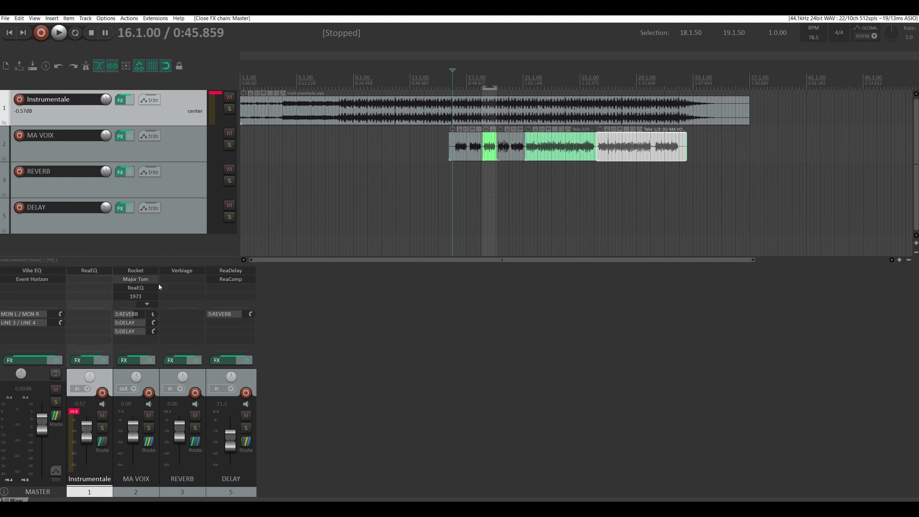
Step: Play the mix in mono with the master lowered to about -36.5 dB, and set the MA VOIX track volume to about -2.65 dB
{"action": "left_click_drag", "start_coordinate": [42, 427], "coordinate": [40, 463]}
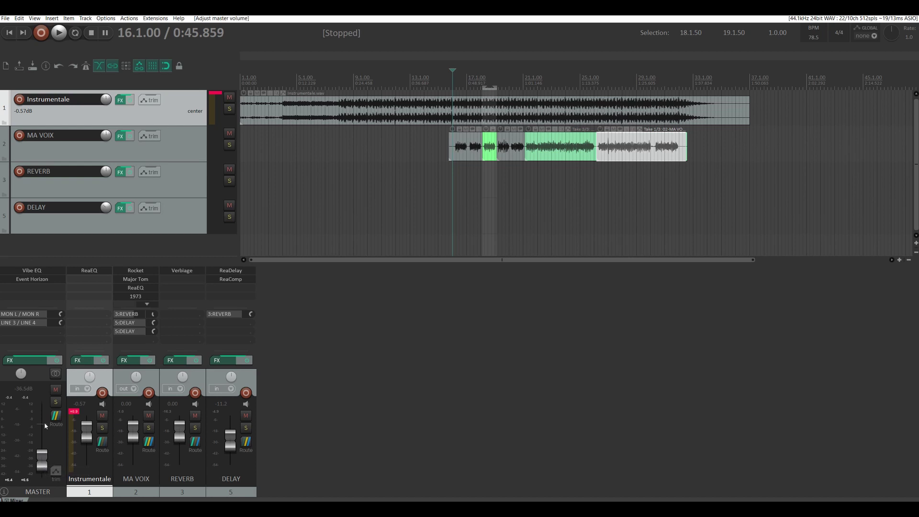
{"action": "left_click", "coordinate": [56, 377]}
{"action": "key", "text": "space"}
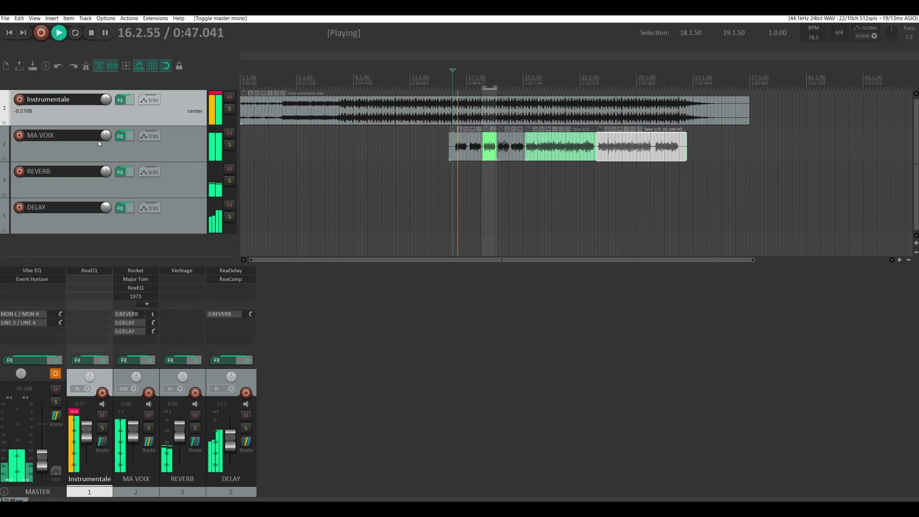
{"action": "left_click_drag", "start_coordinate": [104, 139], "coordinate": [105, 147]}
{"action": "key", "text": "space"}
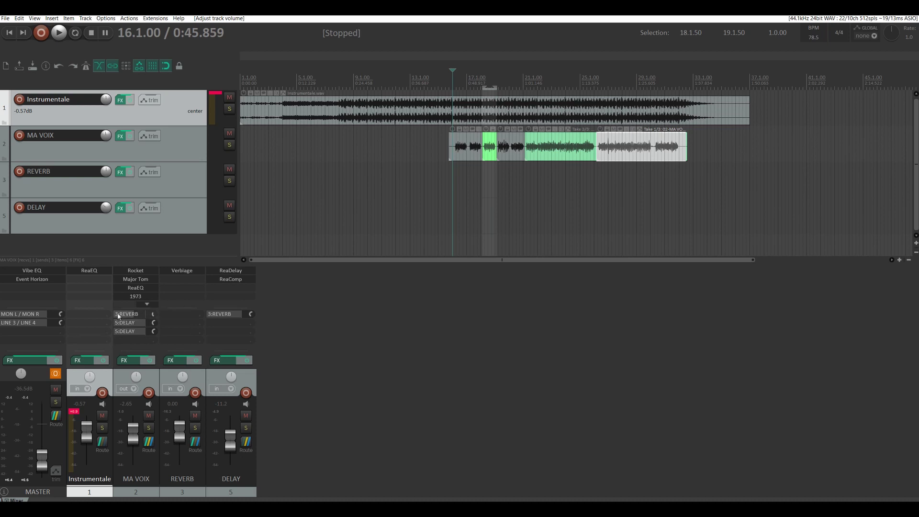
Step: Restore the master to stereo at 0.00 dB and play the mix to check the vocal balance at full level
{"action": "left_click", "coordinate": [55, 373]}
{"action": "double_click", "coordinate": [42, 461]}
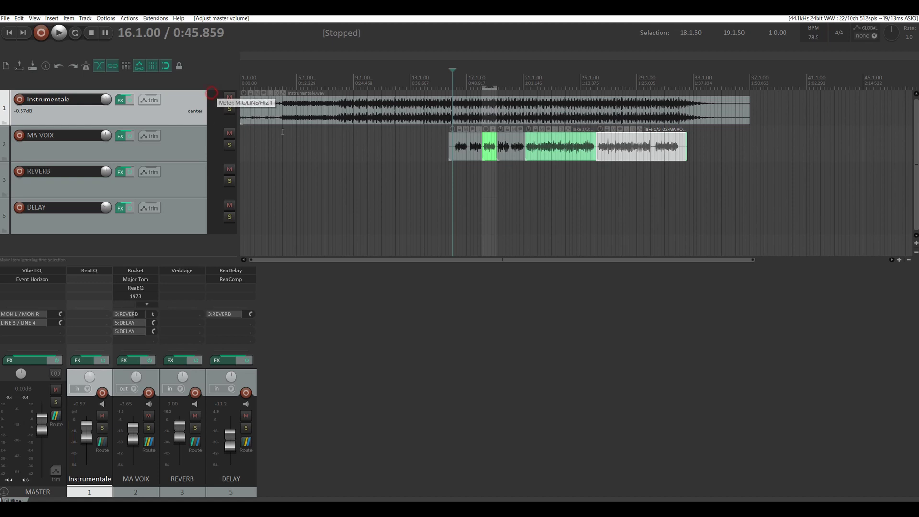
{"action": "key", "text": "space"}
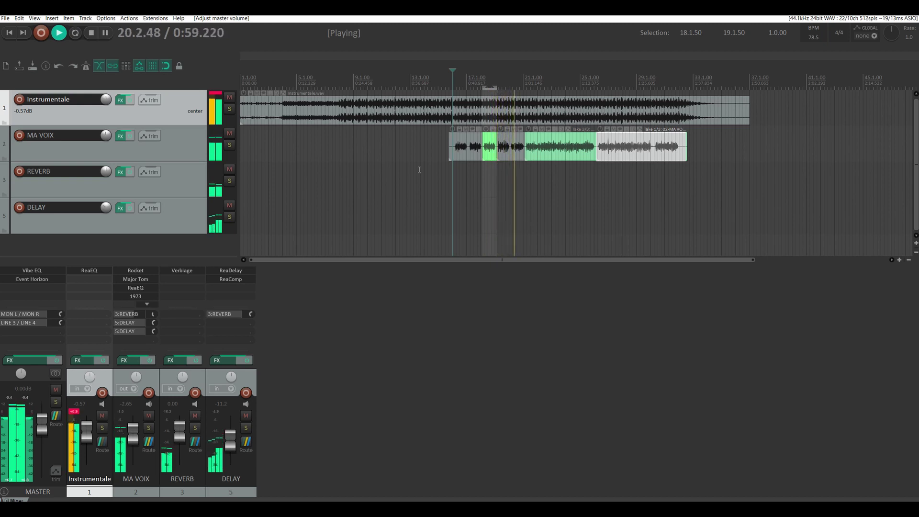
{"action": "left_click", "coordinate": [217, 95]}
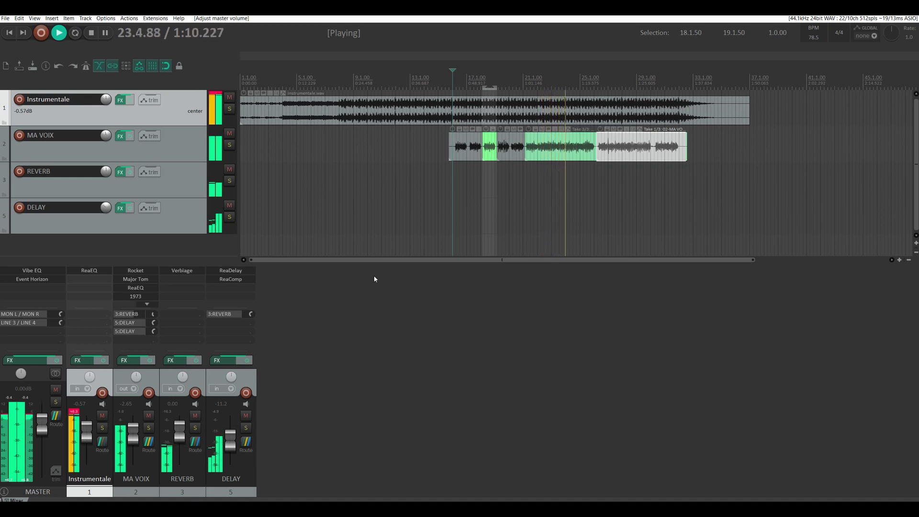
{"action": "key", "text": "space"}
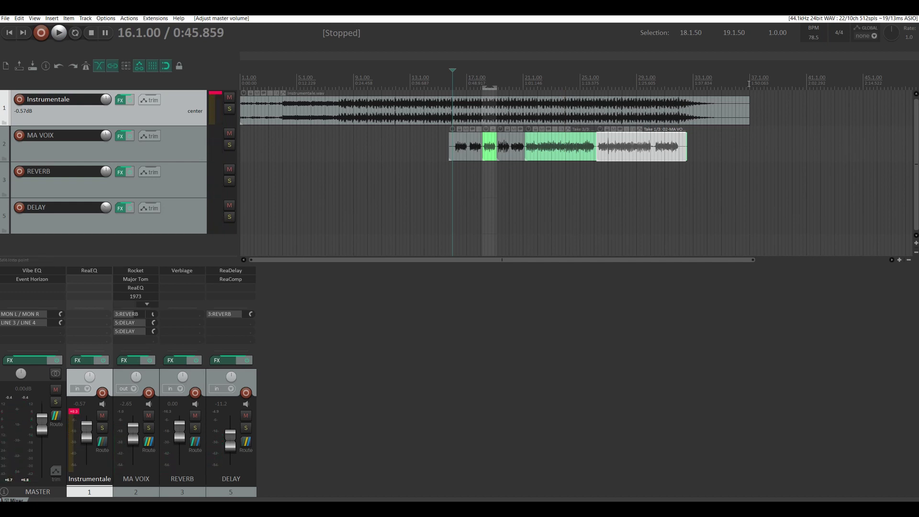
Step: Make a time selection over the whole instrumental from 1.1.00 to 37.1.00, and set the render bounds to Time selection
{"action": "key", "text": "ctrl+m"}
{"action": "left_click_drag", "start_coordinate": [748, 84], "coordinate": [176, 86]}
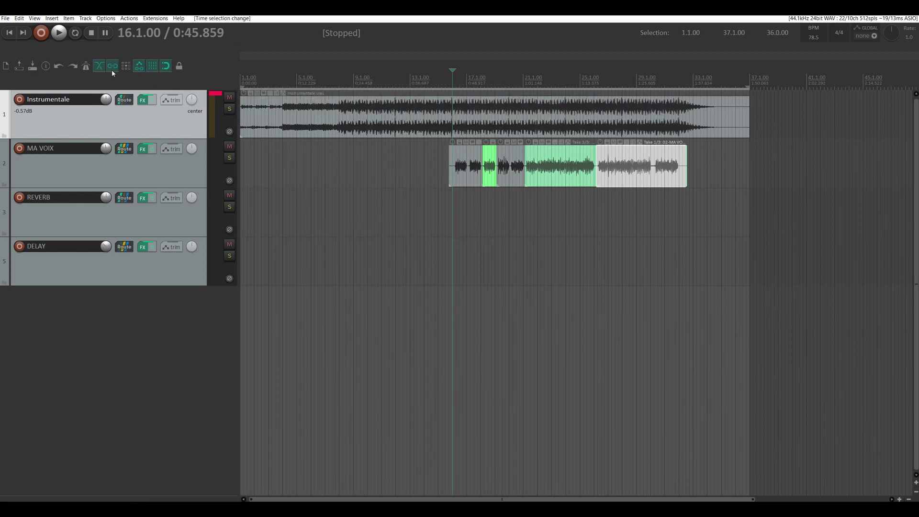
{"action": "left_click", "coordinate": [5, 19]}
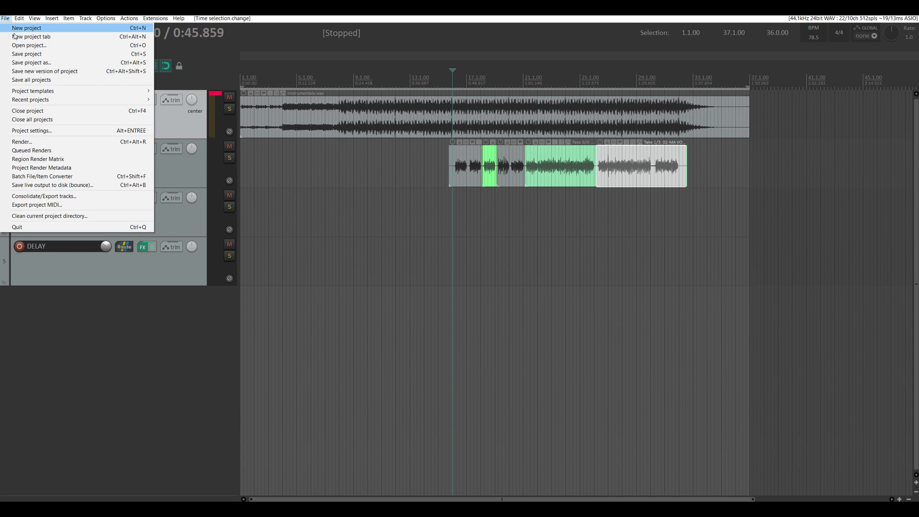
{"action": "left_click", "coordinate": [22, 142]}
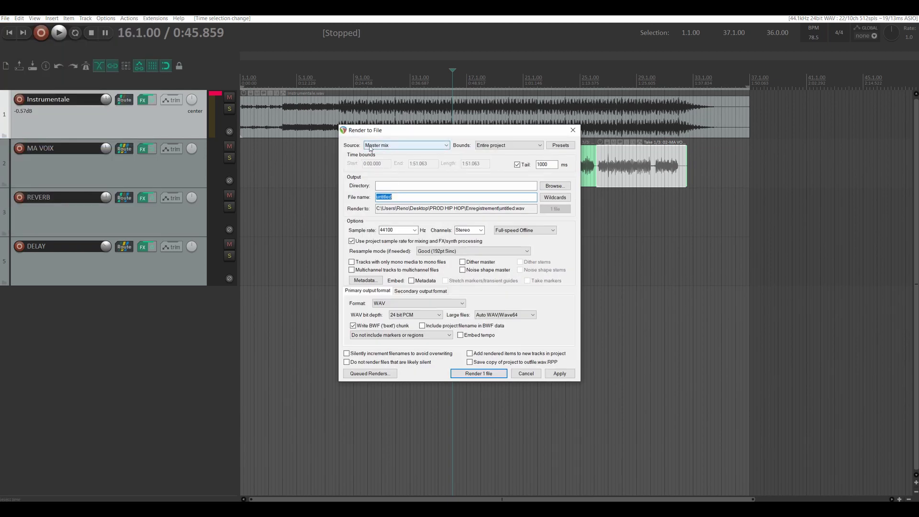
{"action": "left_click", "coordinate": [501, 146]}
{"action": "left_click", "coordinate": [492, 162]}
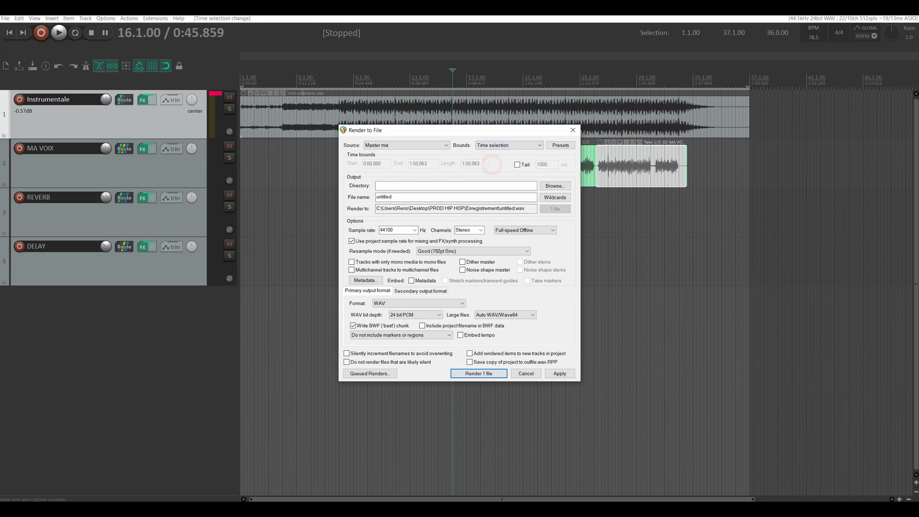
Step: Set the render directory to the Desktop and name the output file MA PROD RAP
{"action": "left_click", "coordinate": [556, 186]}
{"action": "left_click", "coordinate": [573, 197]}
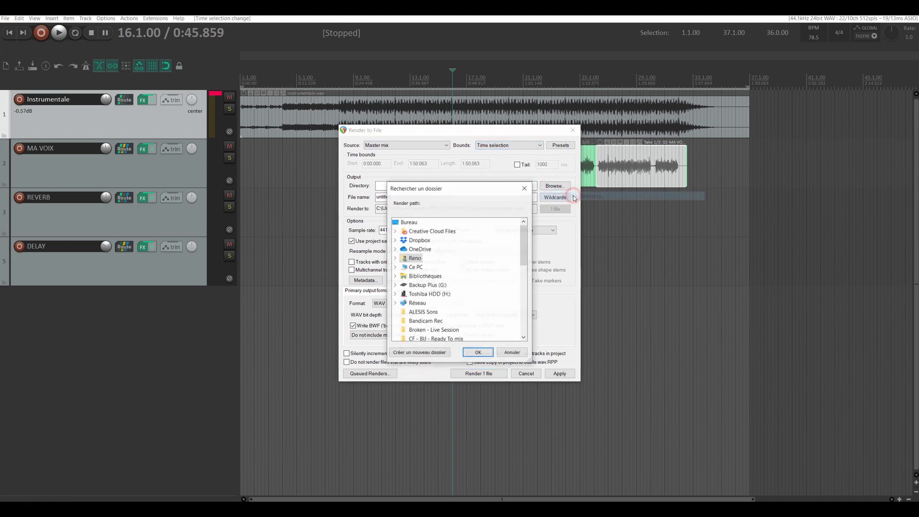
{"action": "left_click", "coordinate": [410, 224]}
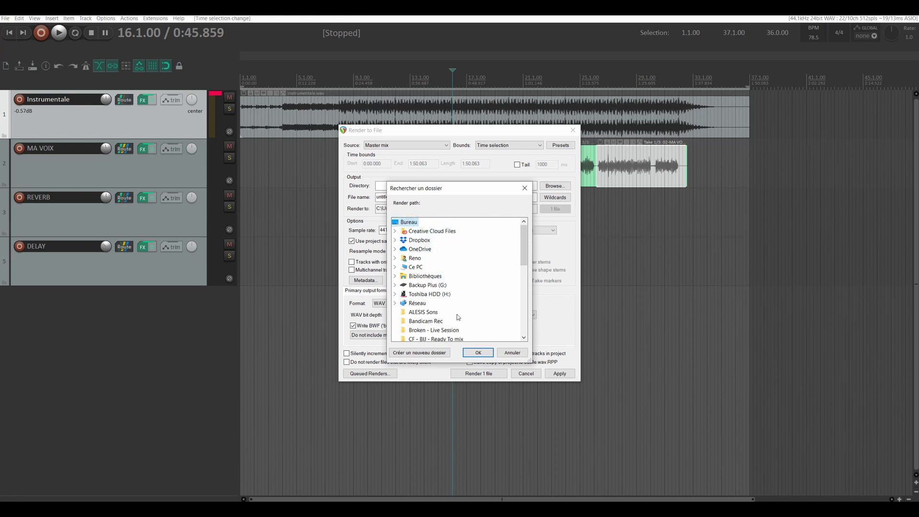
{"action": "left_click", "coordinate": [472, 353]}
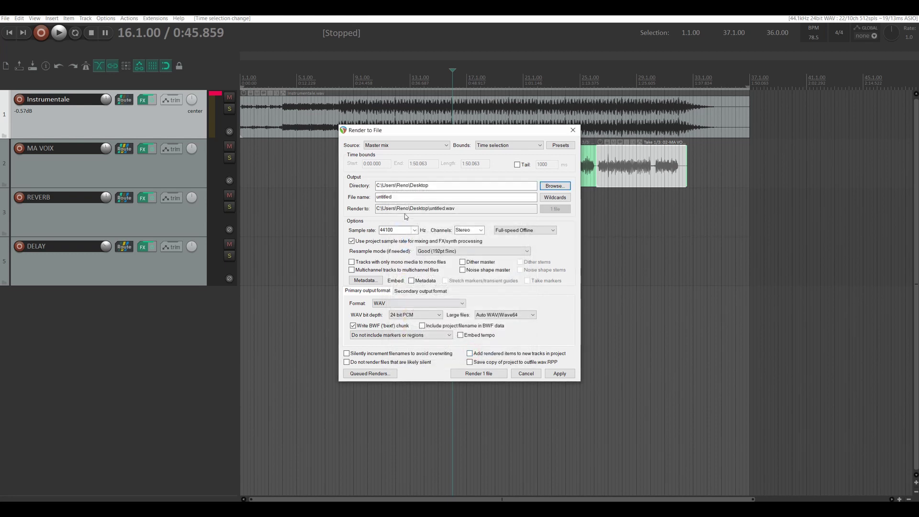
{"action": "double_click", "coordinate": [386, 196]}
{"action": "type", "text": "MA PROD RAP"}
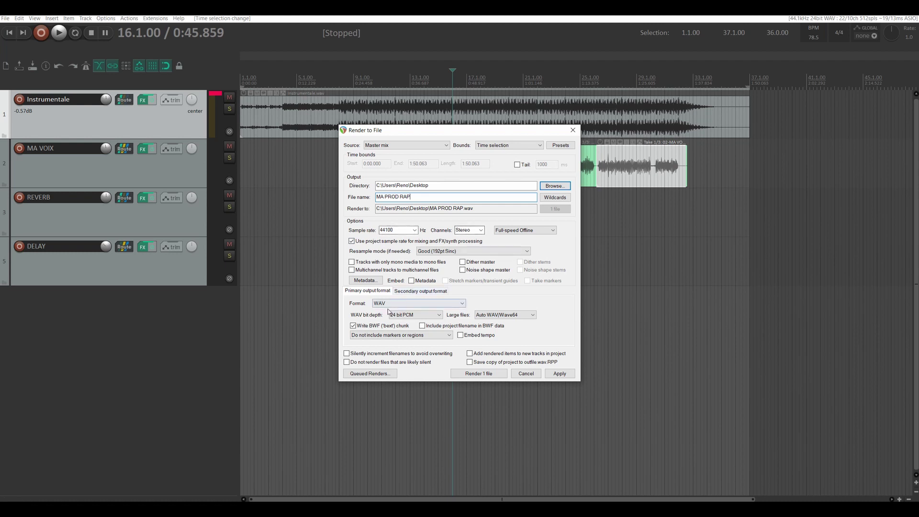
Step: Set the primary WAV output to 16 bit PCM and add a secondary MP3 output at a constant 320 kbps
{"action": "left_click", "coordinate": [404, 315]}
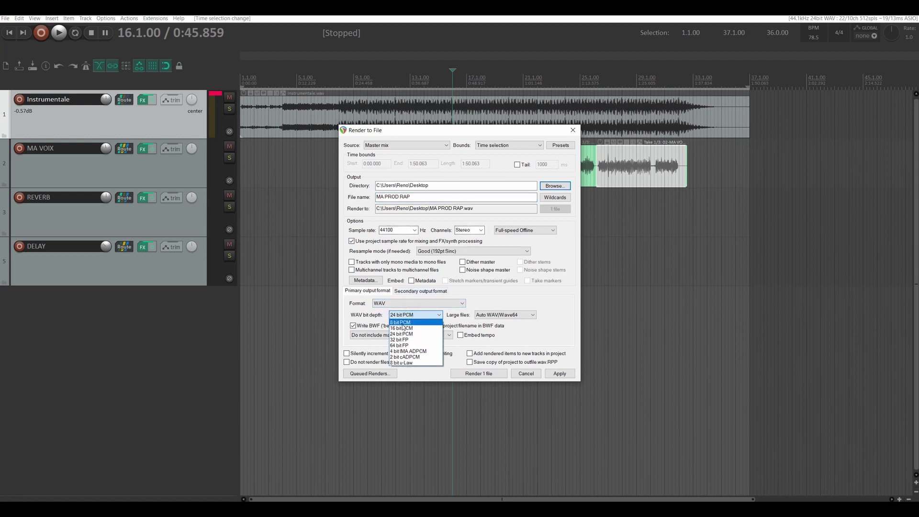
{"action": "left_click", "coordinate": [399, 325]}
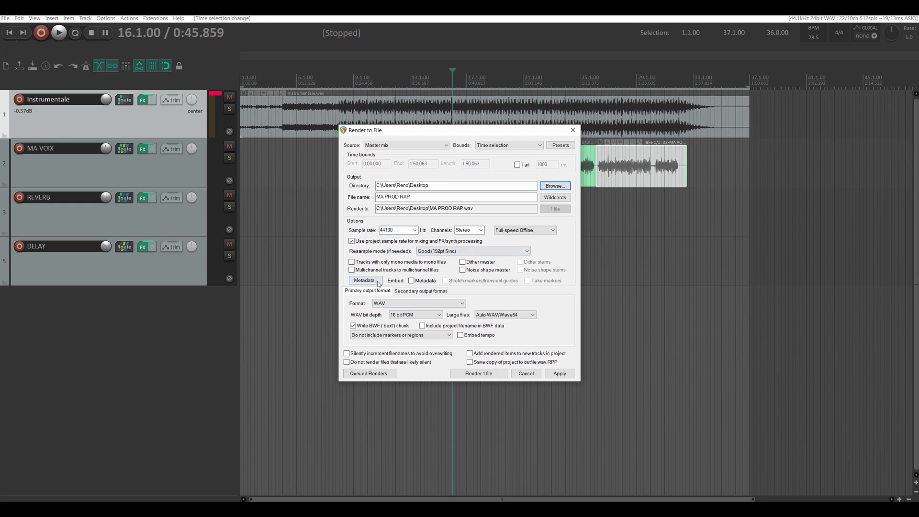
{"action": "left_click", "coordinate": [419, 292]}
{"action": "left_click", "coordinate": [387, 303]}
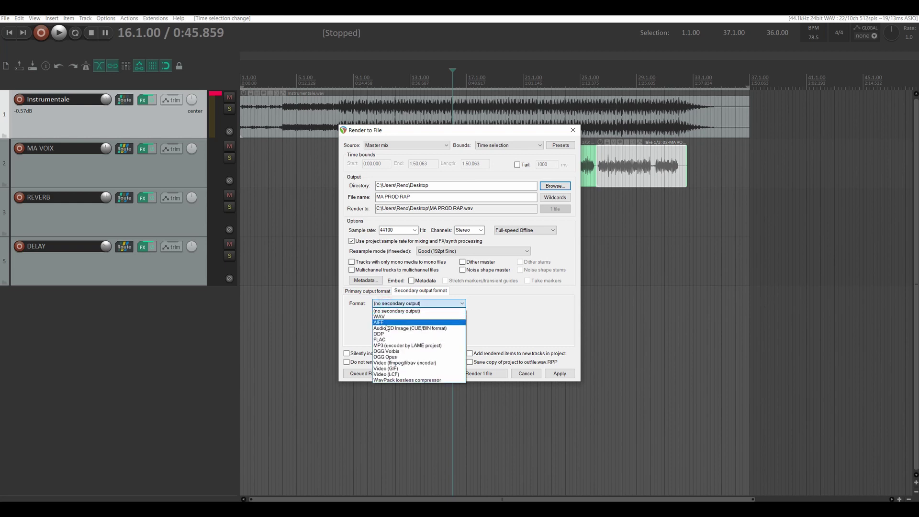
{"action": "left_click", "coordinate": [389, 345]}
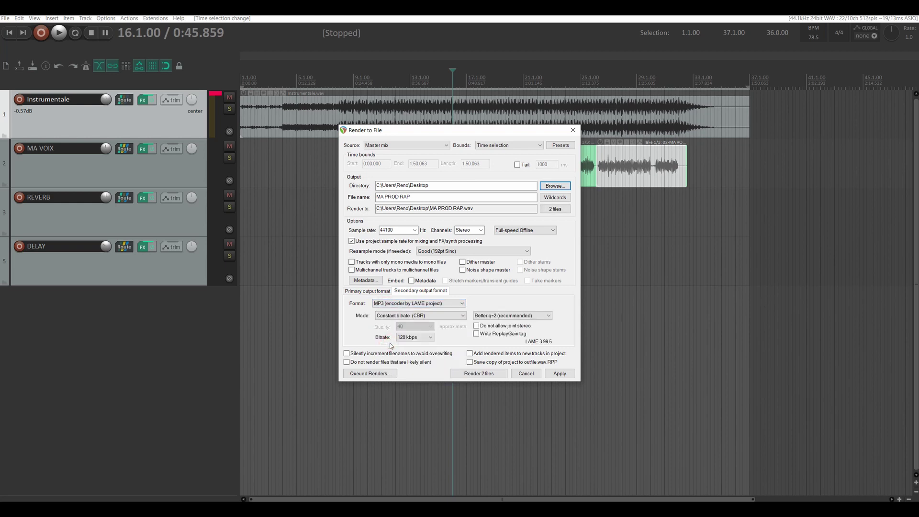
{"action": "left_click", "coordinate": [415, 337]}
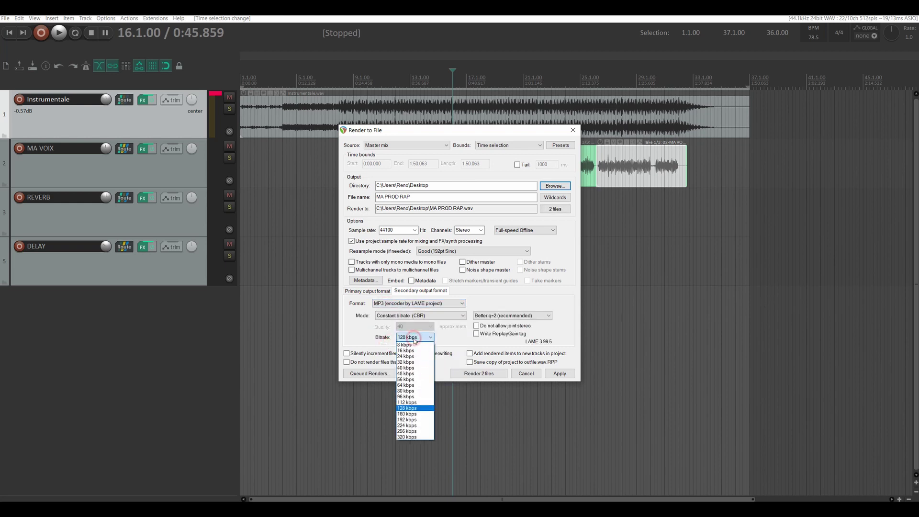
{"action": "left_click", "coordinate": [407, 436]}
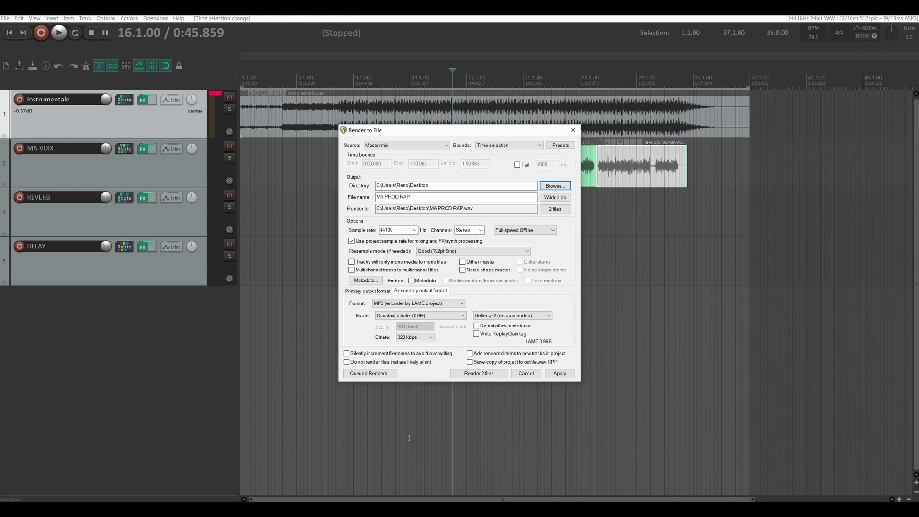
Step: Review the list of output files, render the WAV and MP3 versions, and close the finished render window
{"action": "key", "text": "ctrl+Tab"}
{"action": "left_click", "coordinate": [555, 209]}
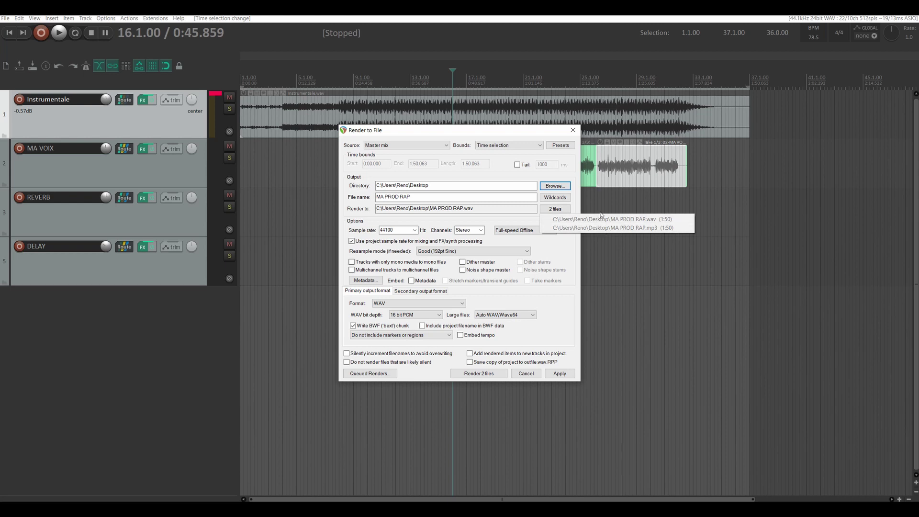
{"action": "left_click", "coordinate": [485, 375]}
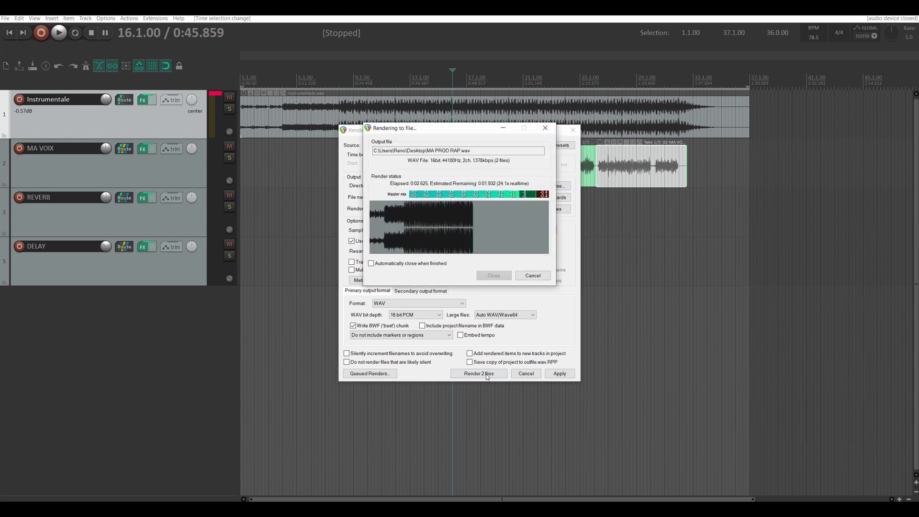
{"action": "left_click", "coordinate": [493, 275]}
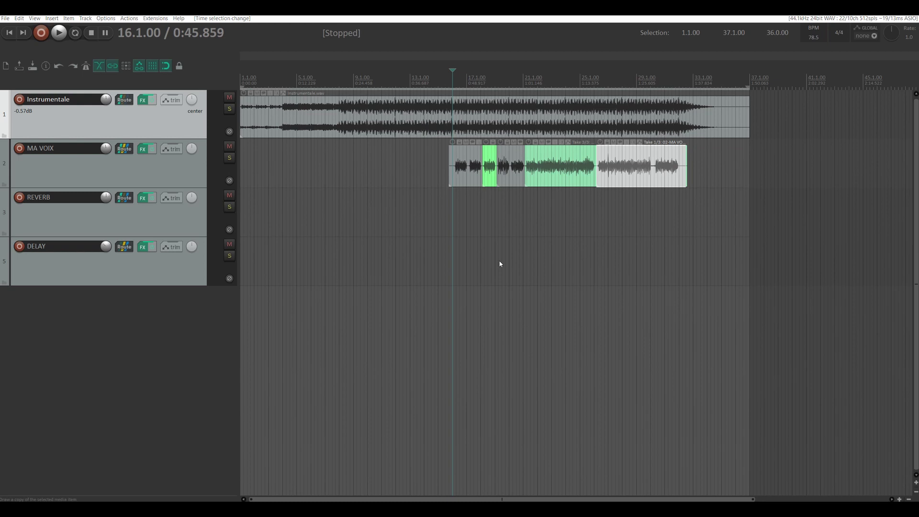
Step: Open the Save Project dialog to view its media options, and cancel it
{"action": "key", "text": "ctrl+s"}
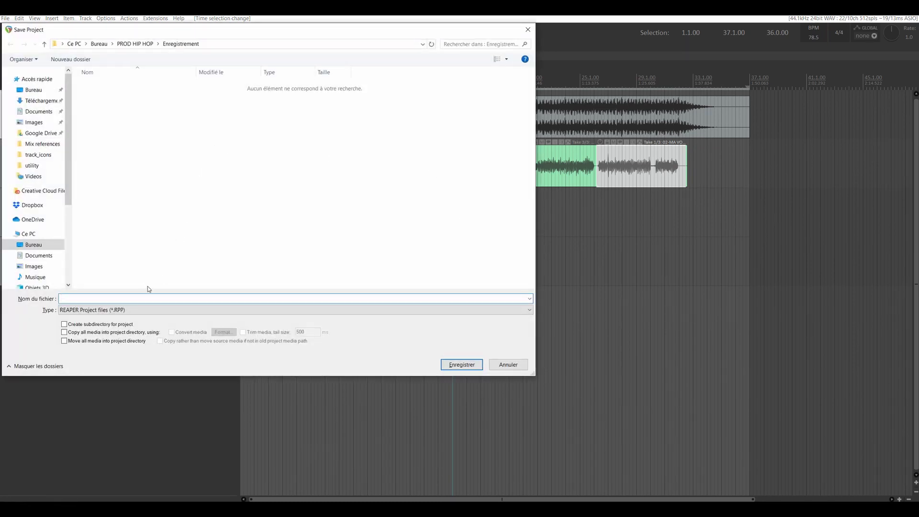
{"action": "key", "text": "Escape"}
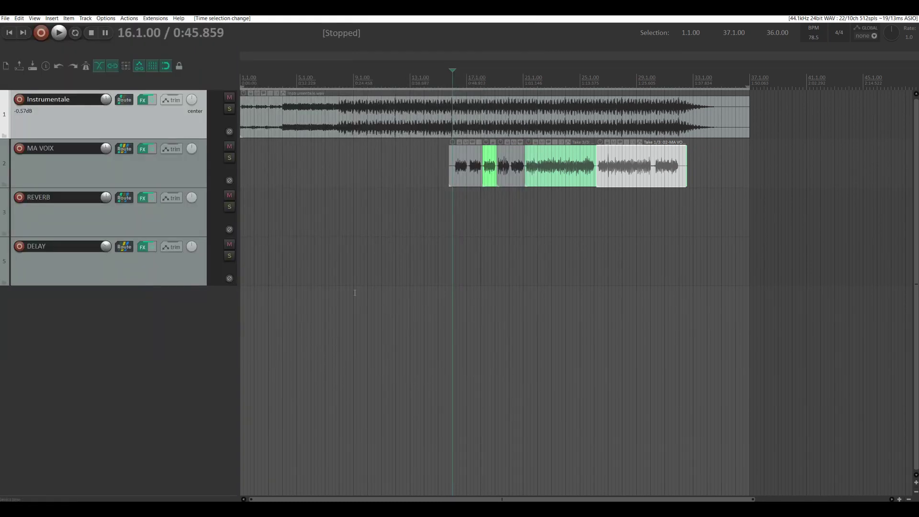